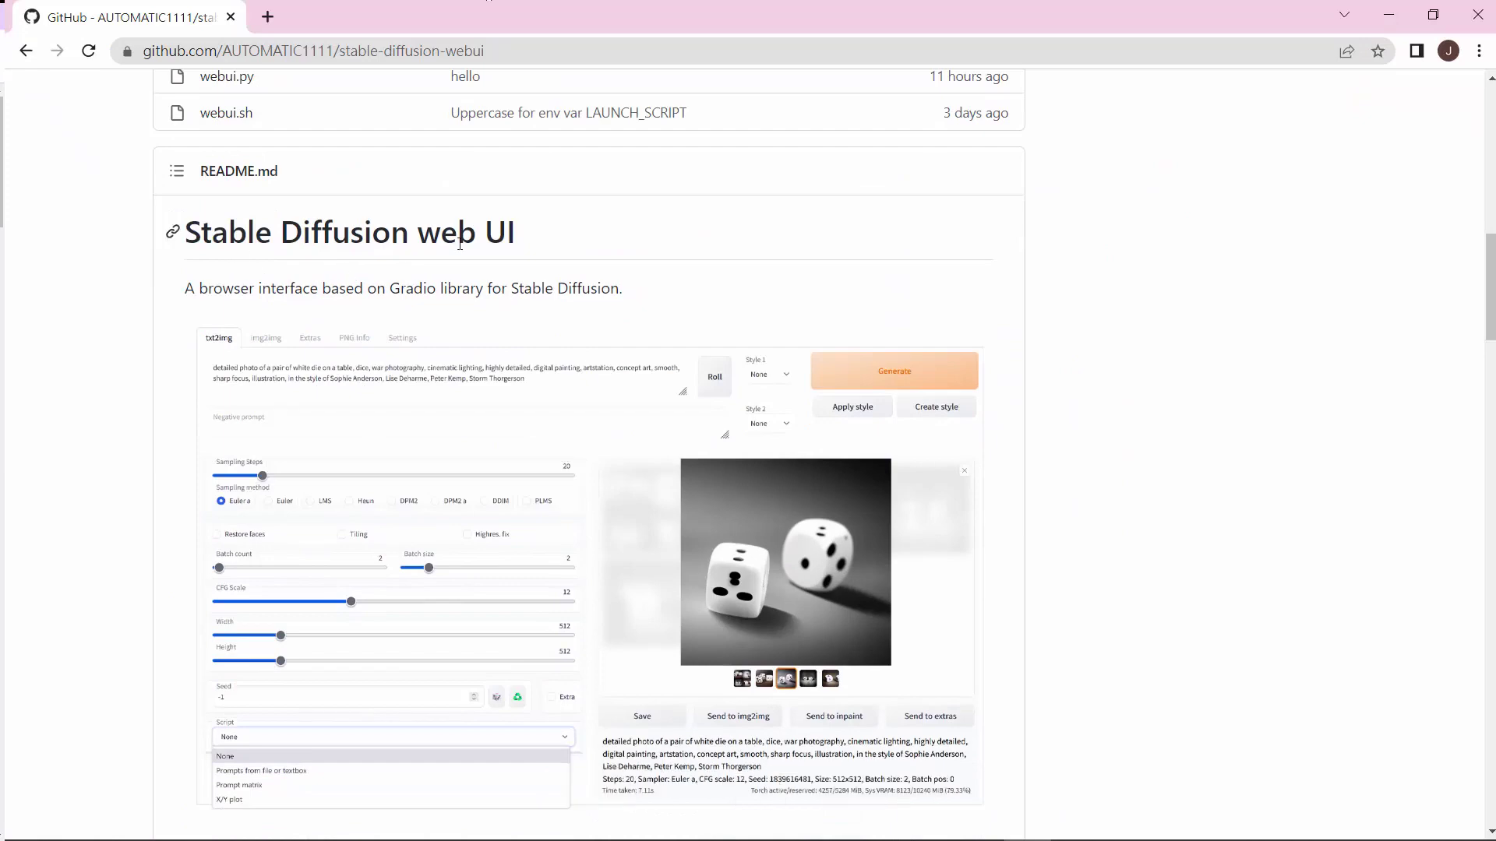
Step: Review the README's Features list, including the 4GB video card support and Img2img Alternative entries
scroll(546, 268, "down", 3)
scroll(547, 273, "down", 6)
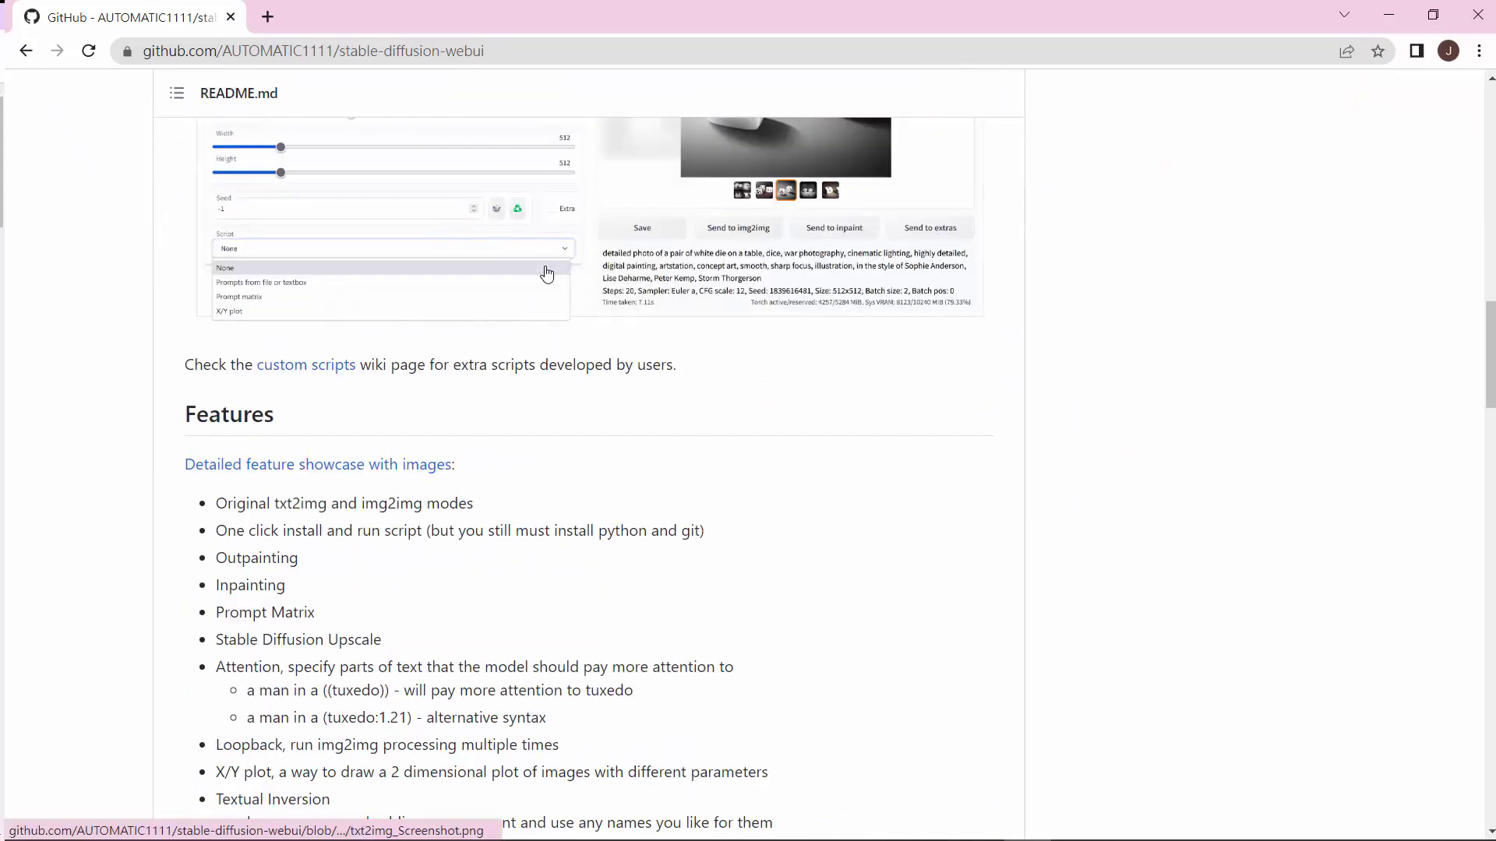
scroll(351, 259, "up", 2)
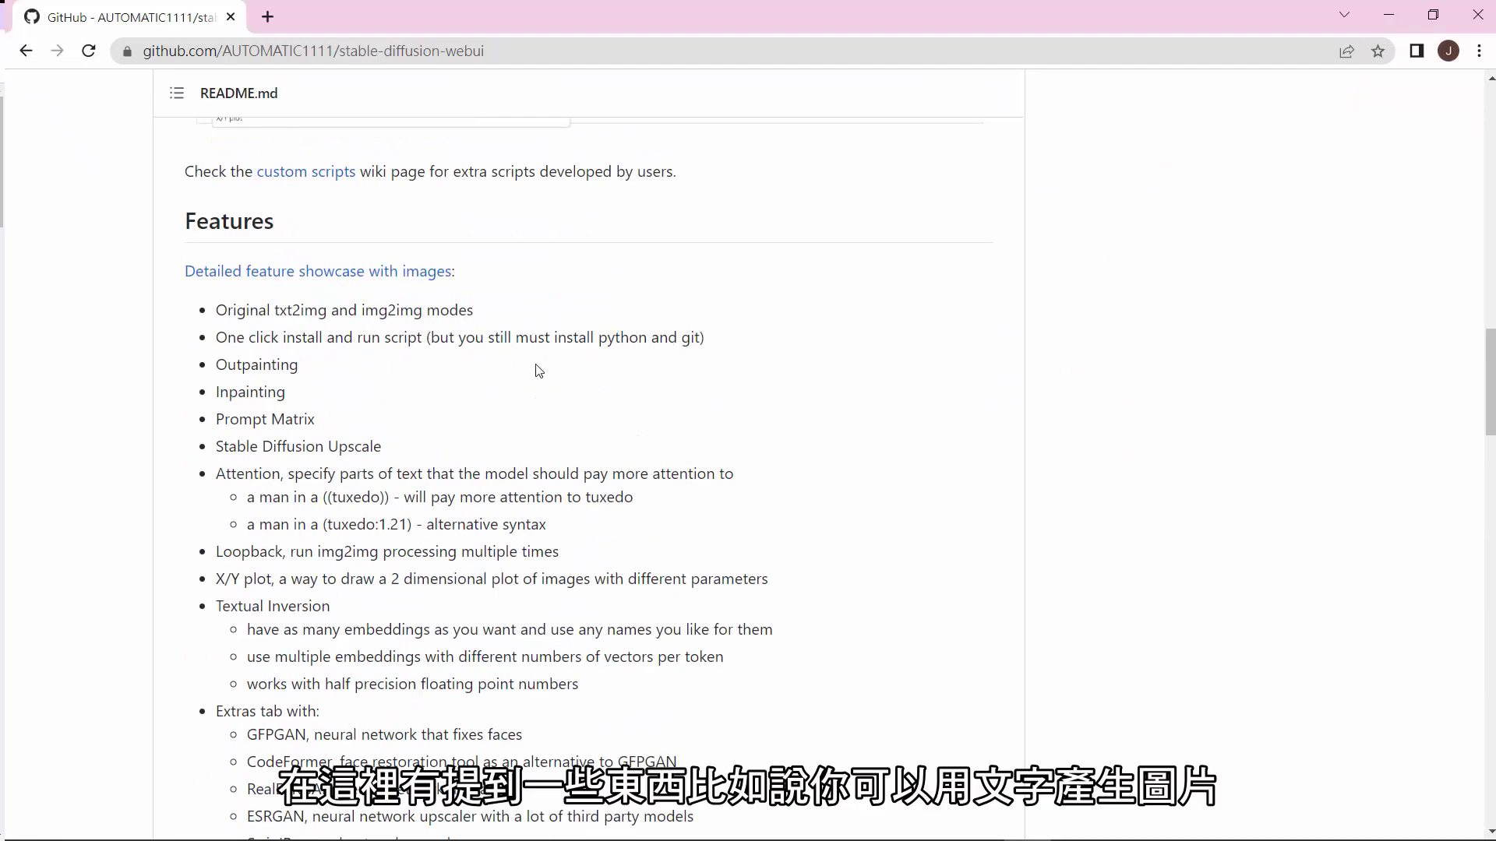
scroll(444, 396, "down", 3)
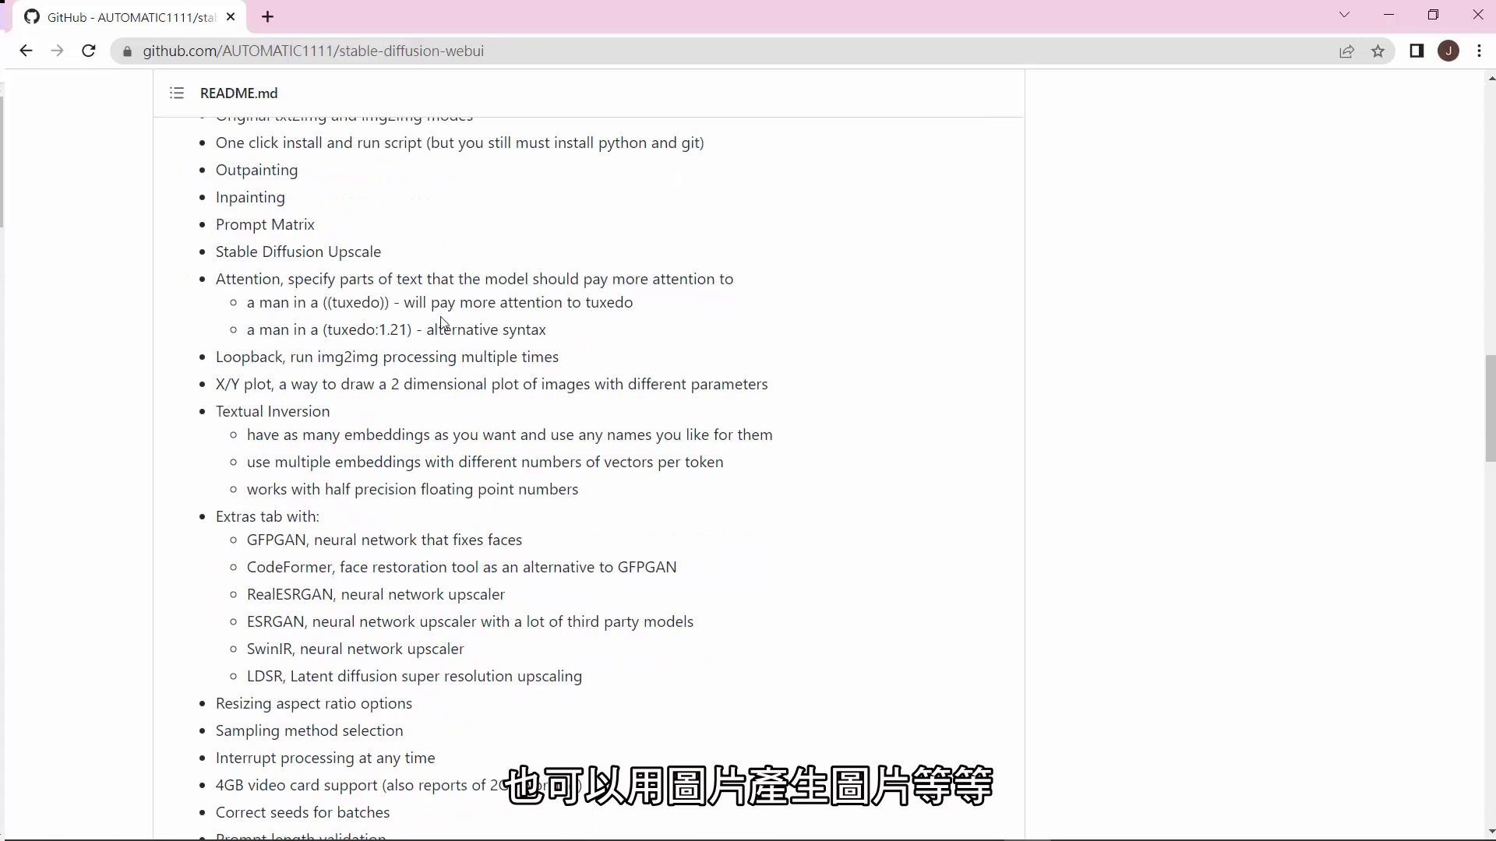
scroll(494, 421, "down", 4)
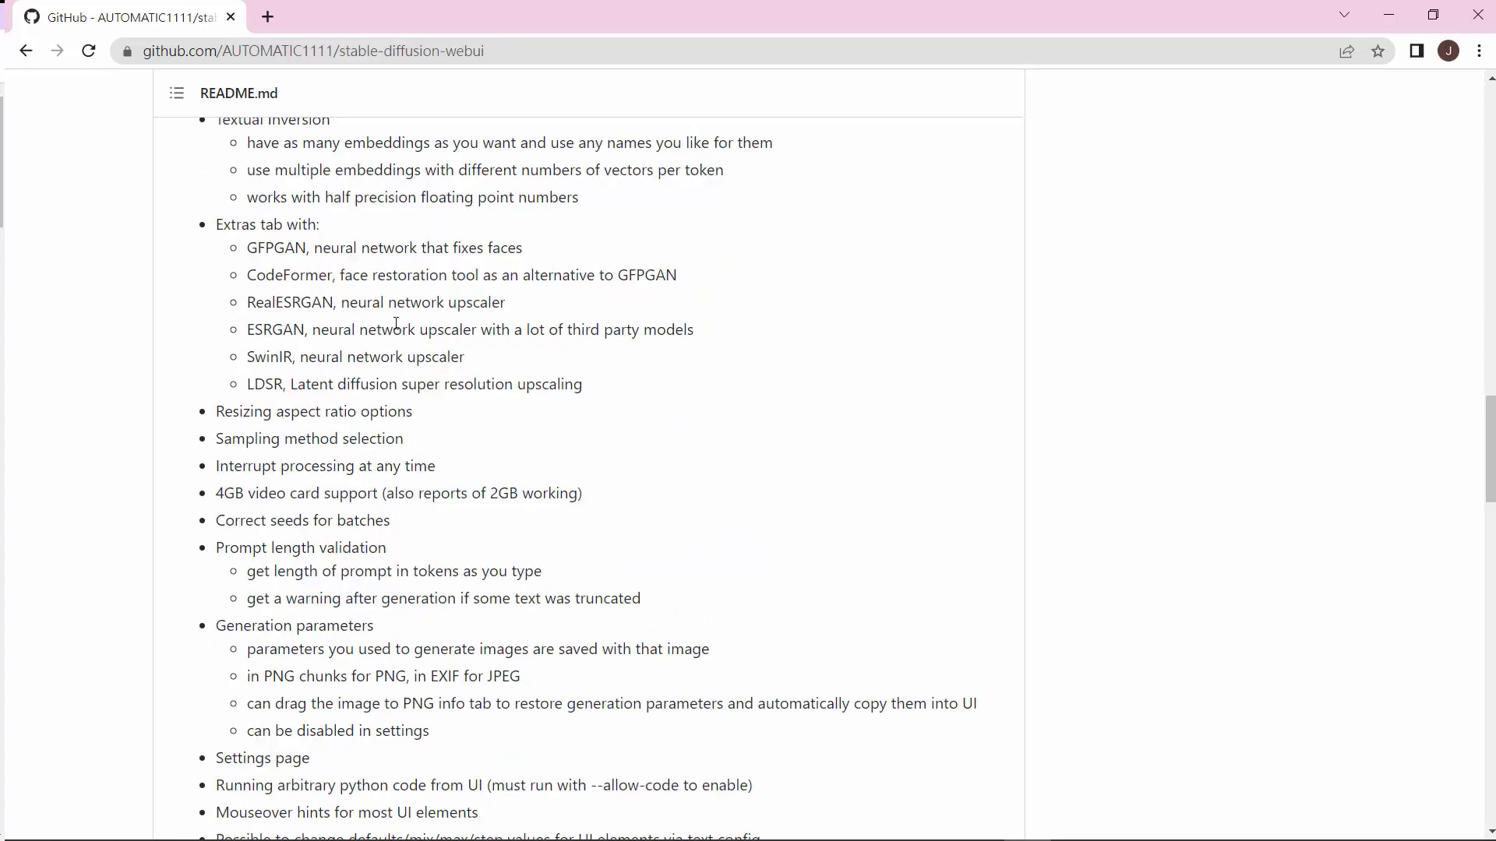
scroll(627, 456, "down", 3)
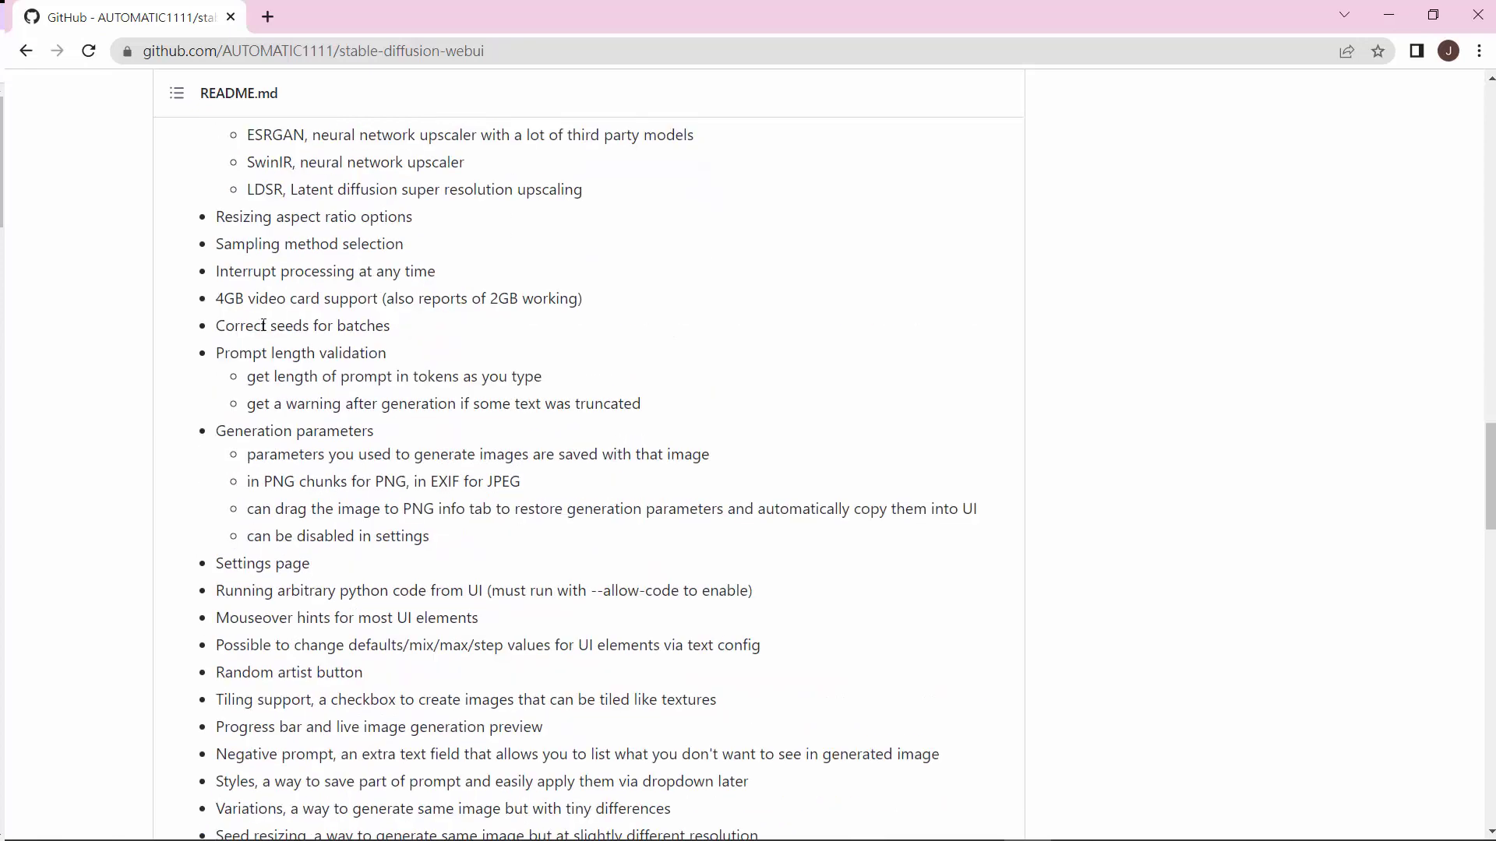
left_click_drag(209, 303, 379, 303)
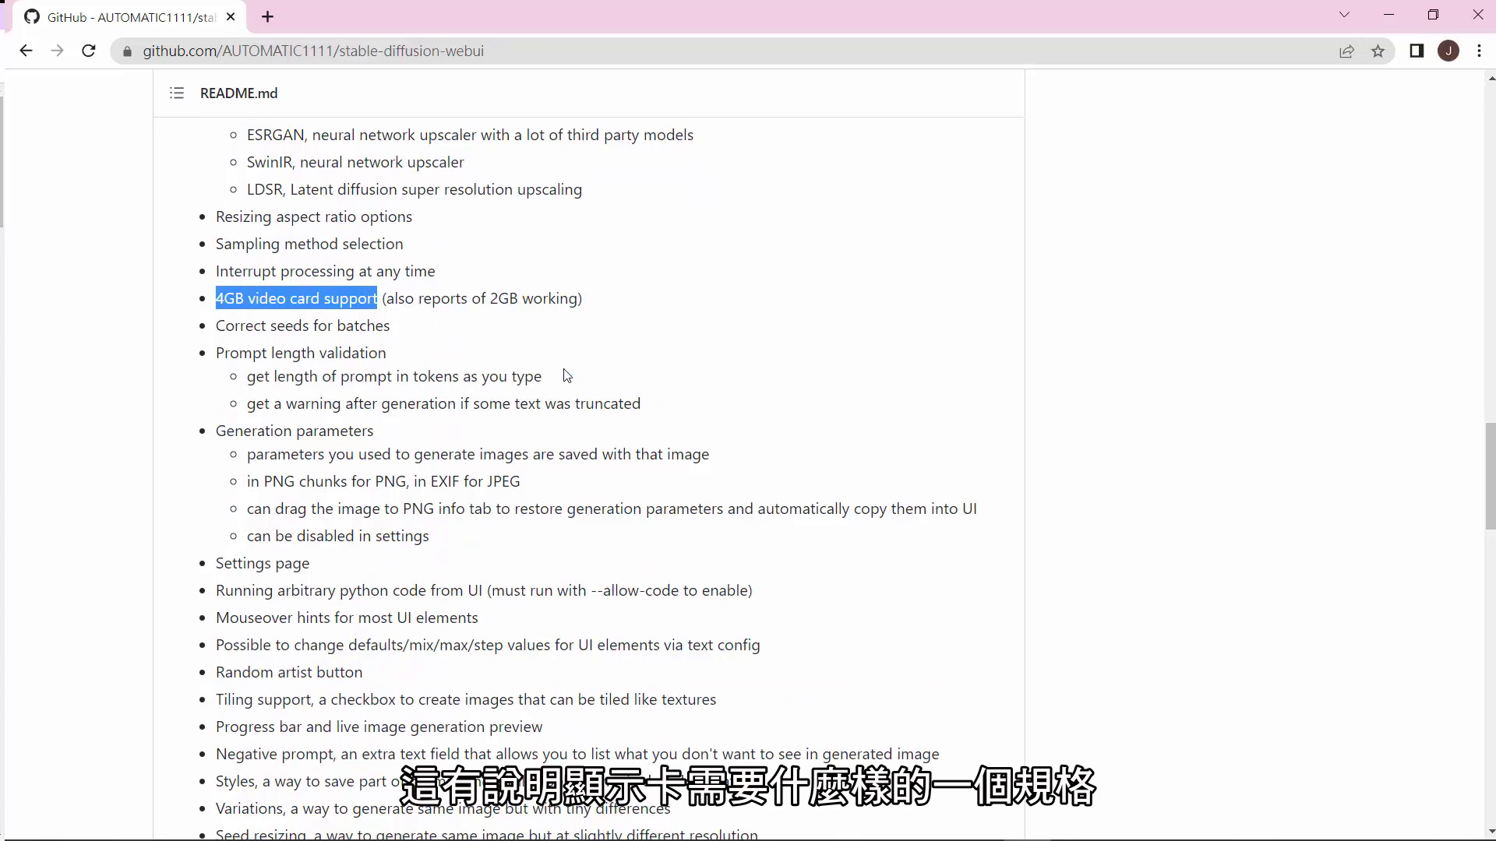
scroll(573, 374, "down", 1)
scroll(567, 375, "down", 2)
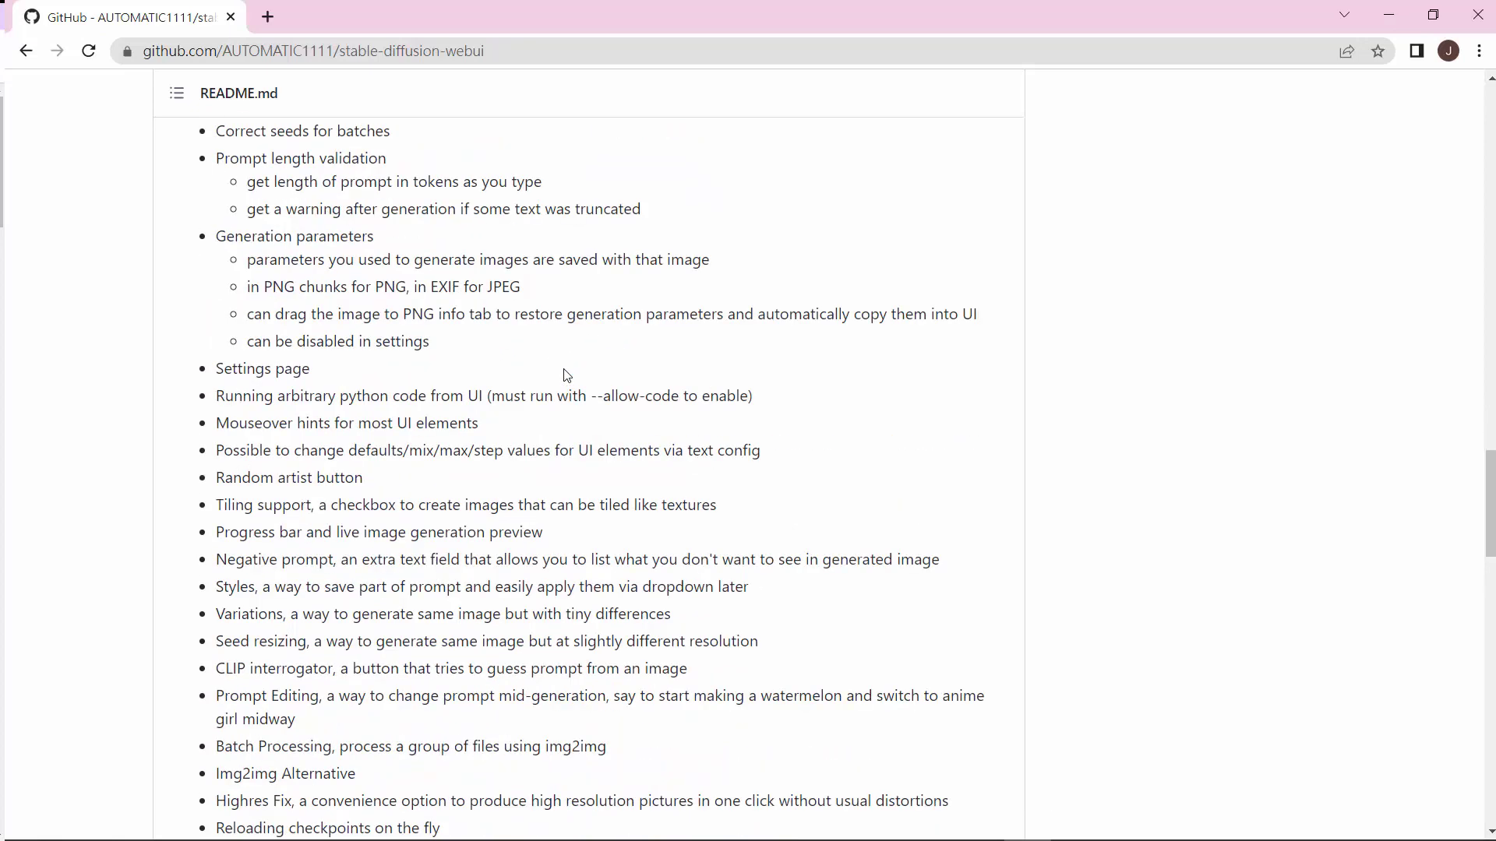
scroll(566, 375, "down", 1)
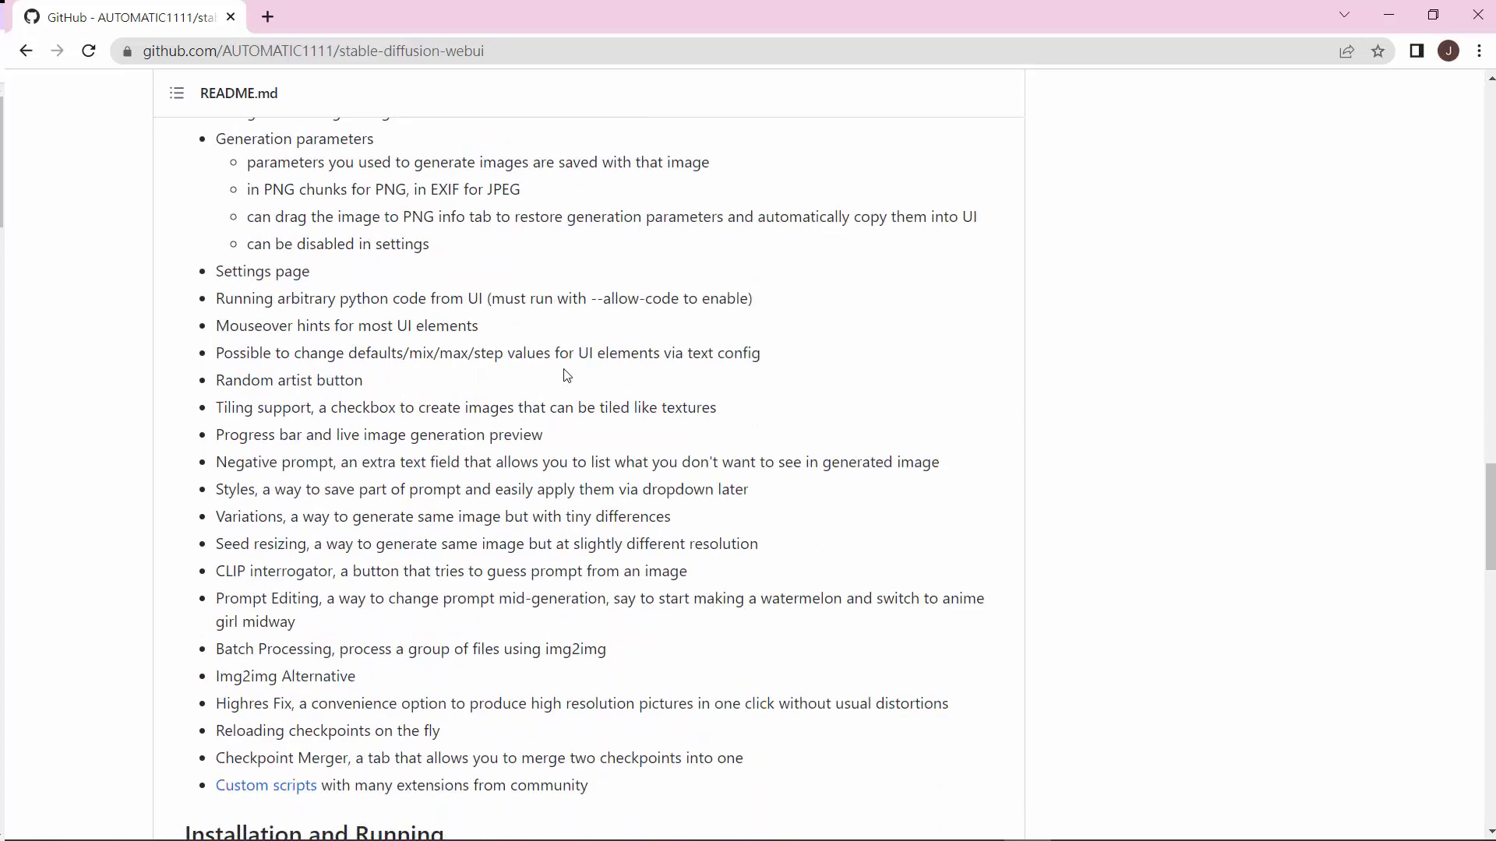
scroll(566, 376, "down", 2)
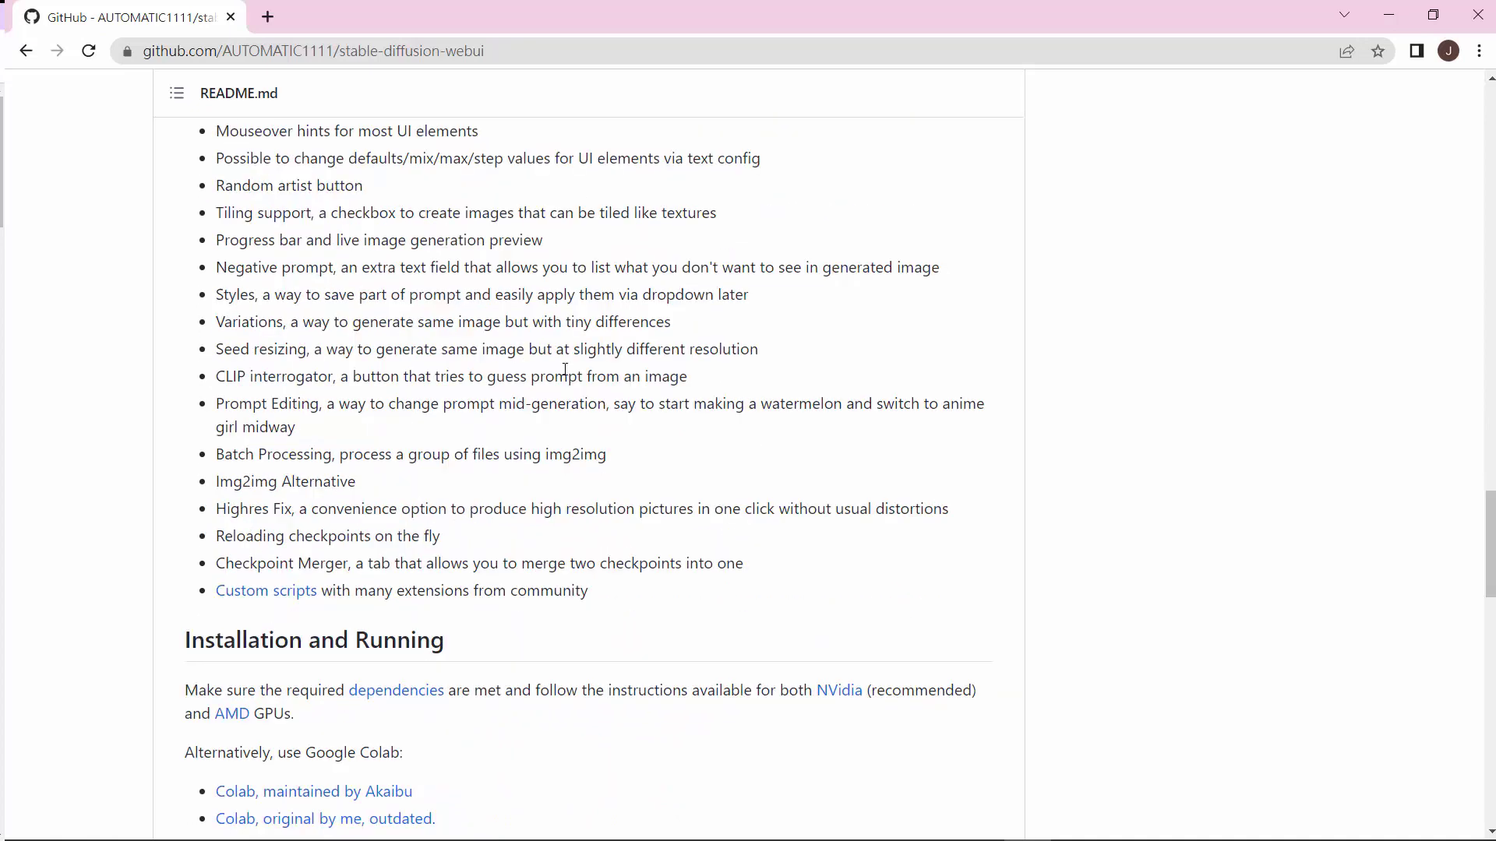
scroll(566, 369, "down", 2)
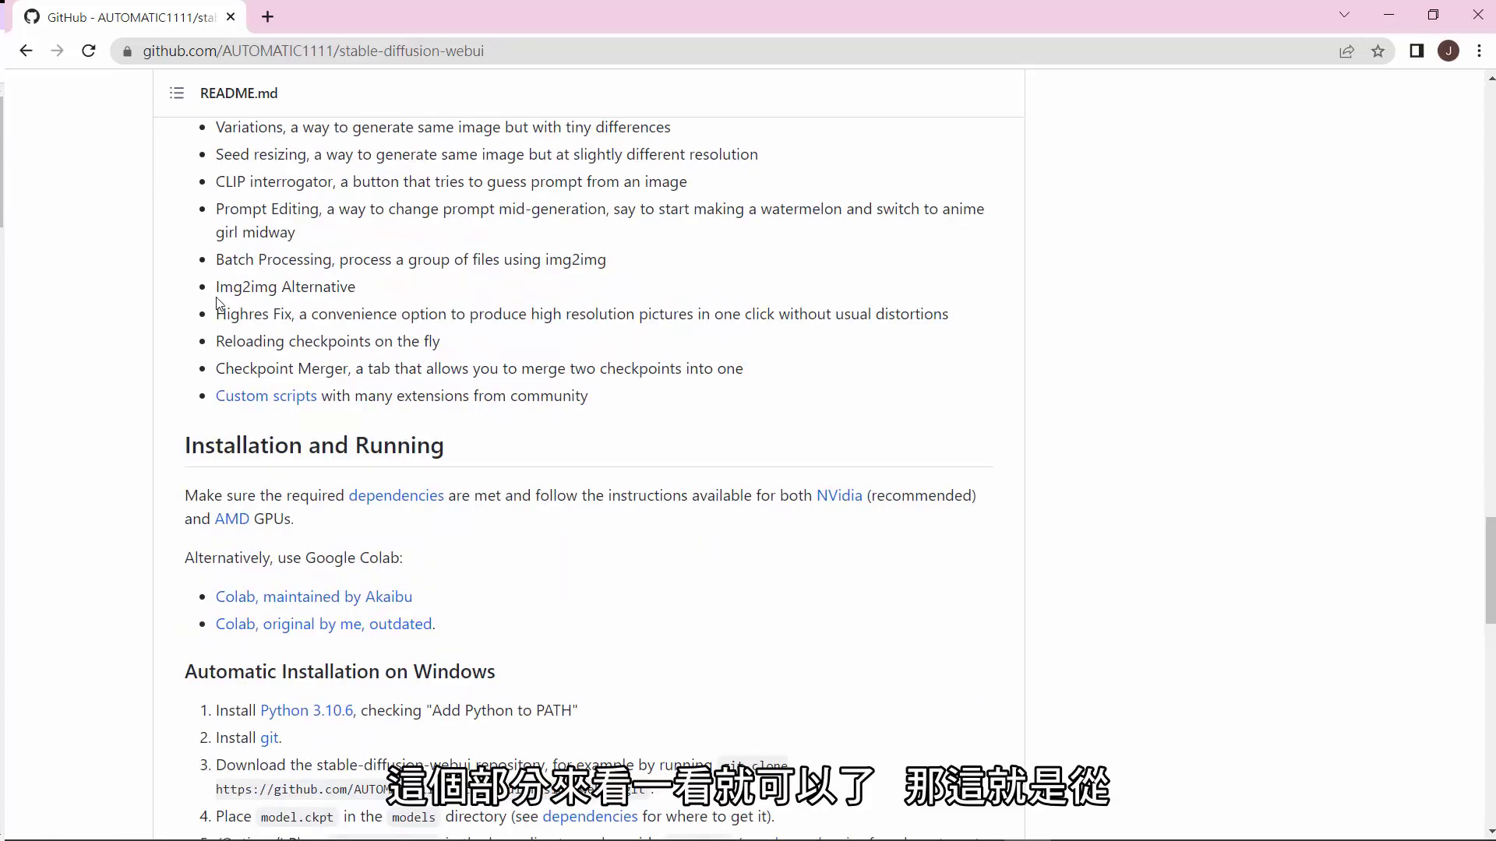
left_click_drag(217, 285, 277, 291)
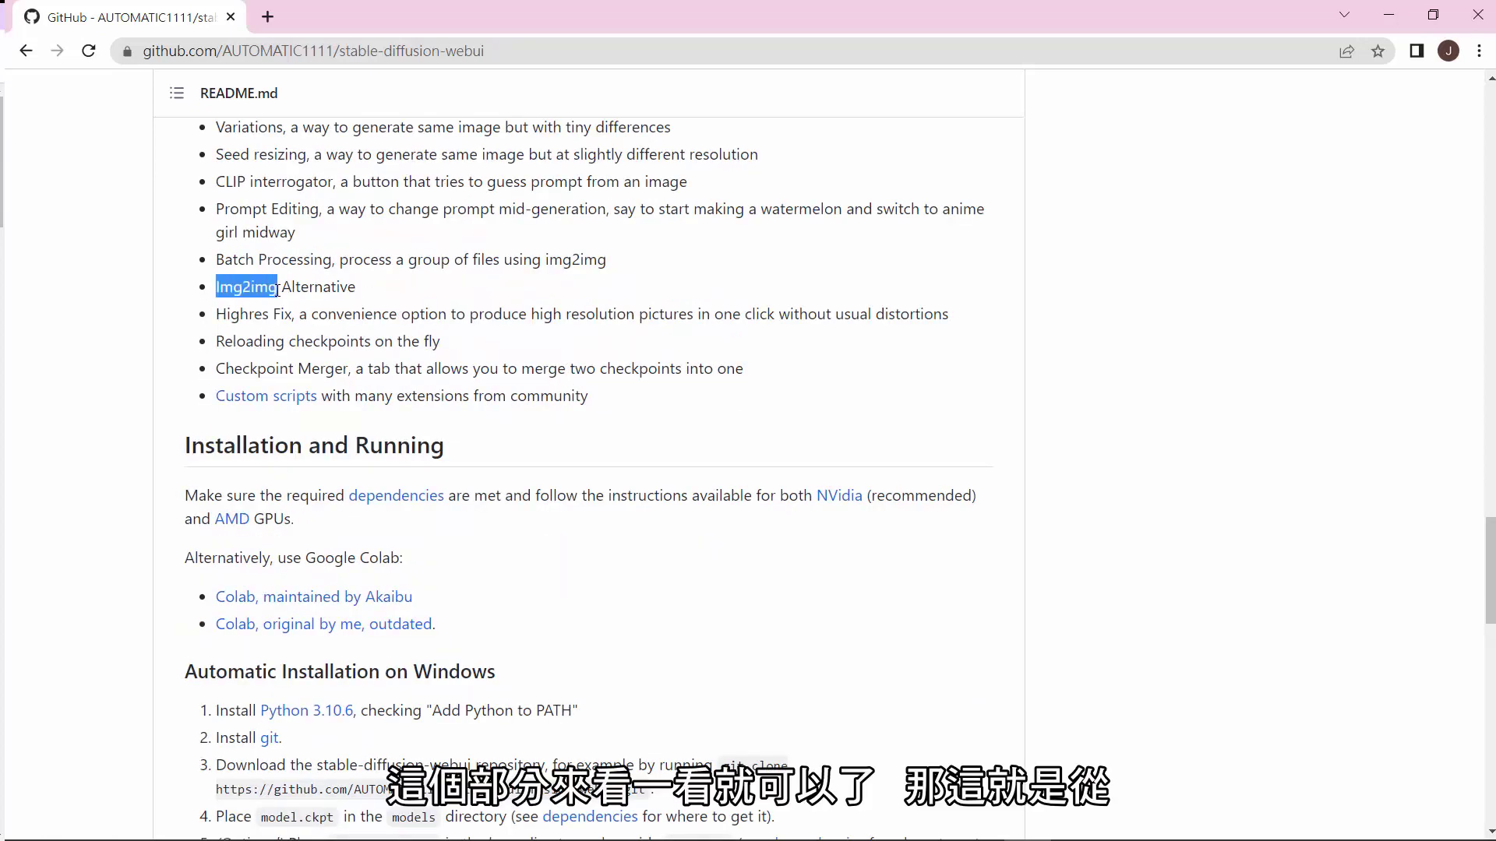
left_click(653, 342)
Step: Read the recommended GPU vendor and the automatic Windows installation instructions in the README
scroll(634, 360, "down", 1)
scroll(634, 360, "down", 2)
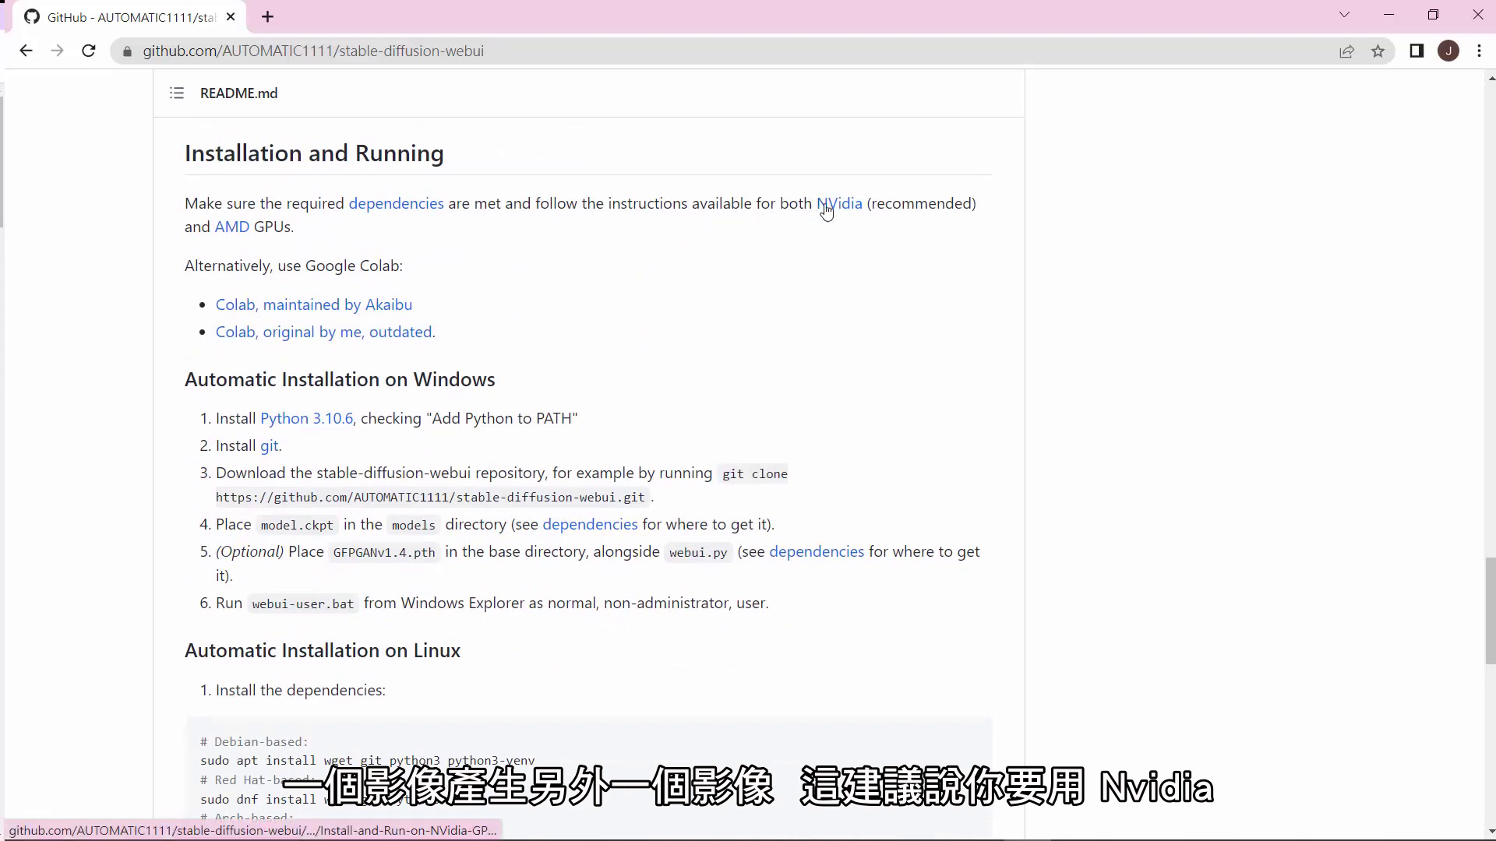
left_click_drag(977, 204, 816, 207)
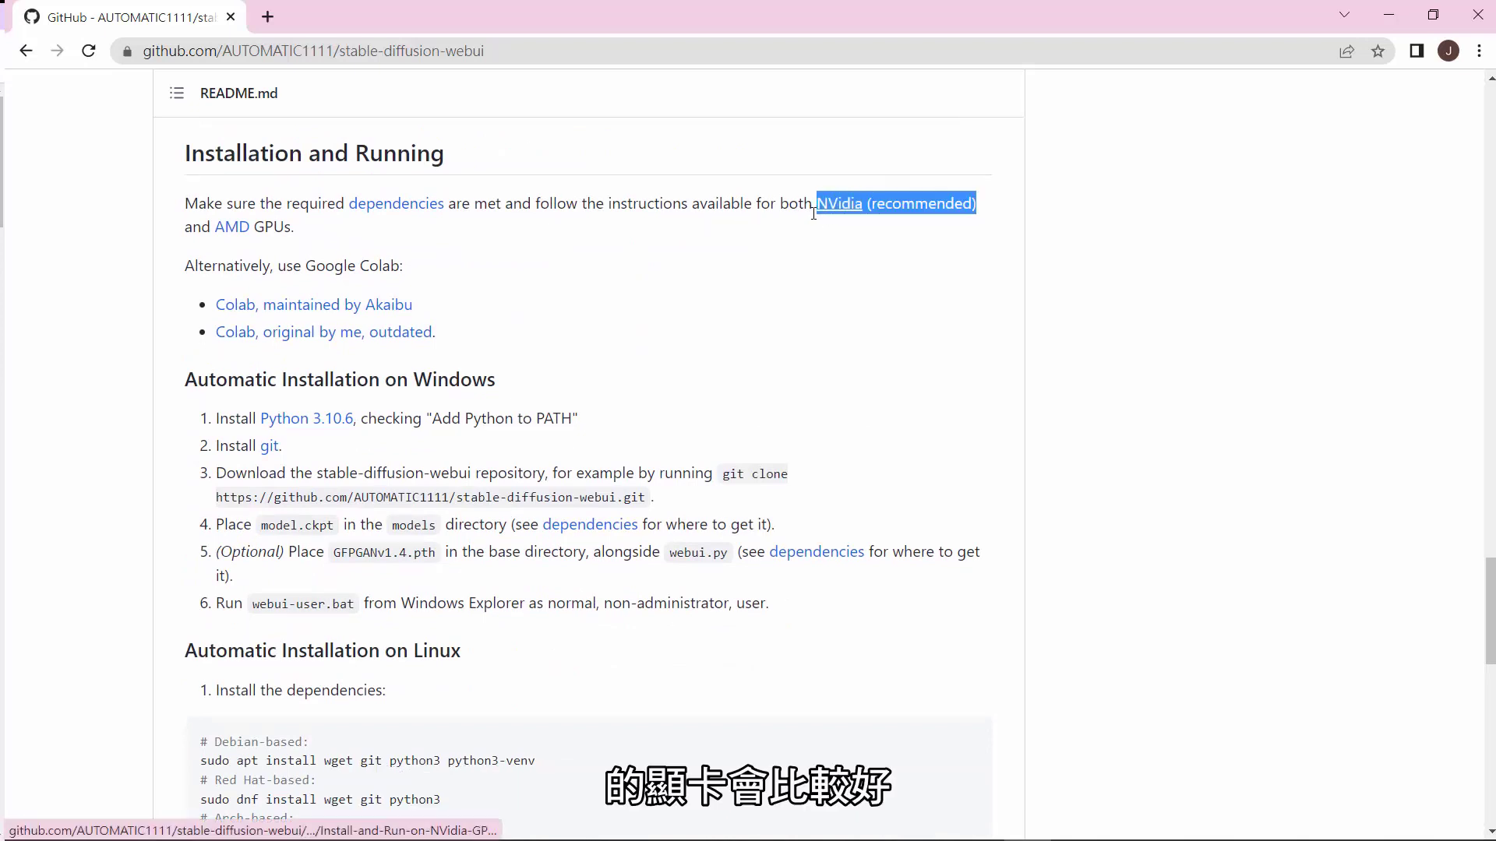
left_click(623, 261)
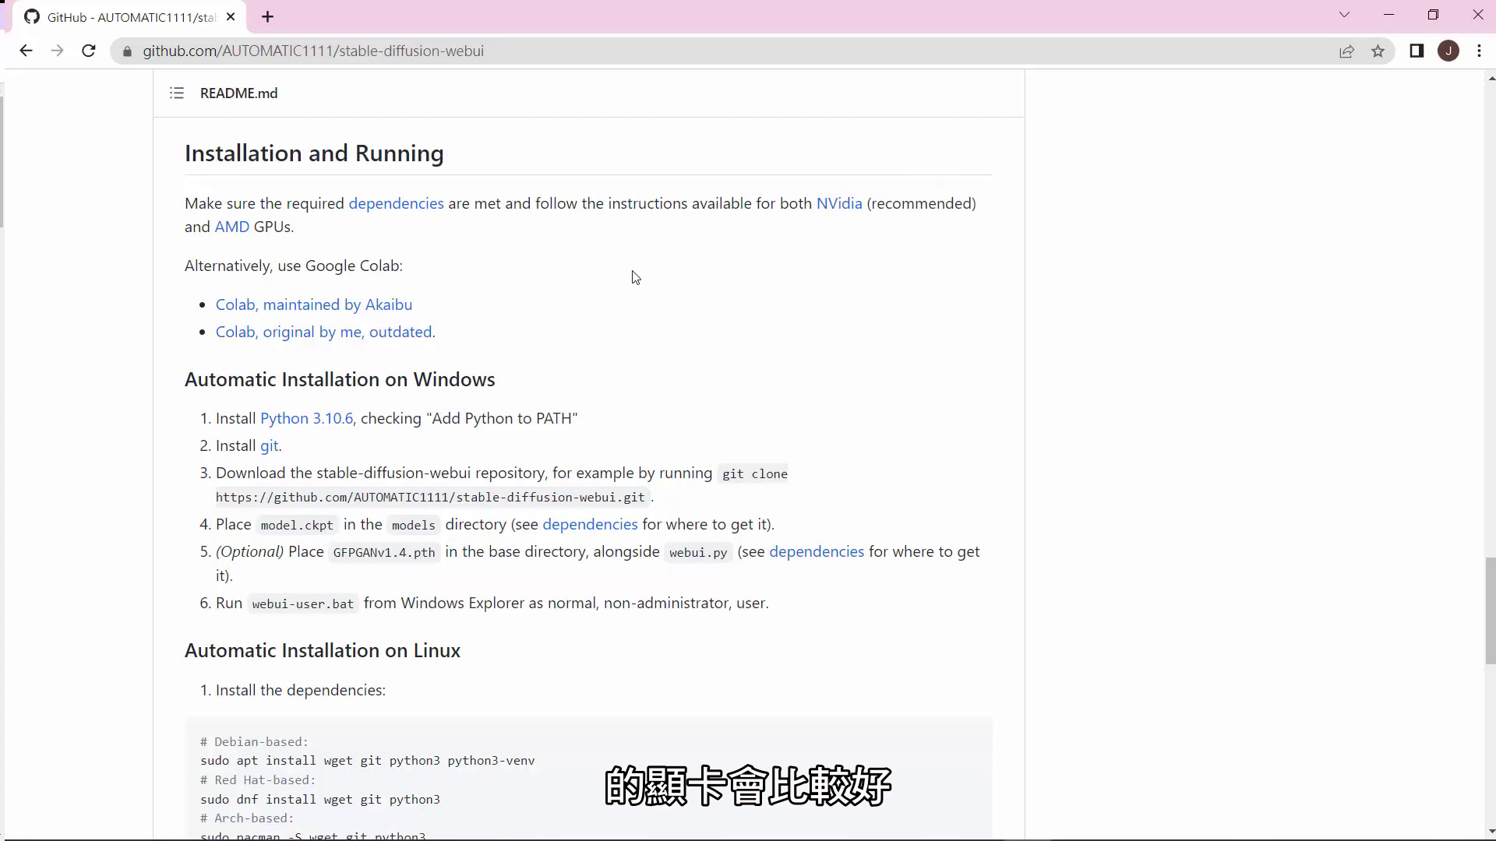
scroll(633, 276, "down", 3)
scroll(634, 279, "up", 1)
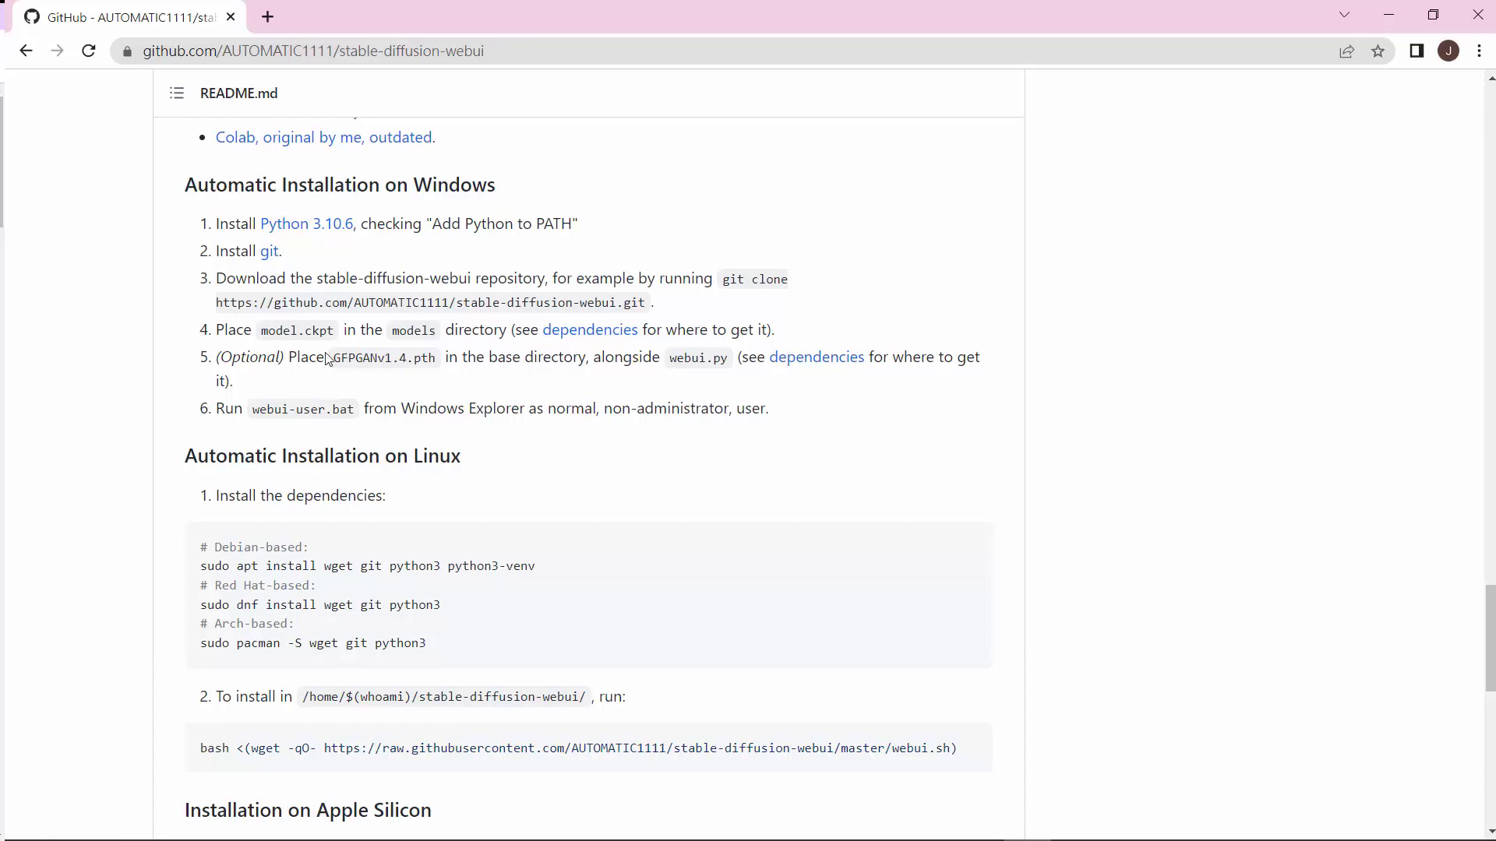
Step: Open Command Prompt and run the python command to check for an existing Python installation
mouse_move(567, 836)
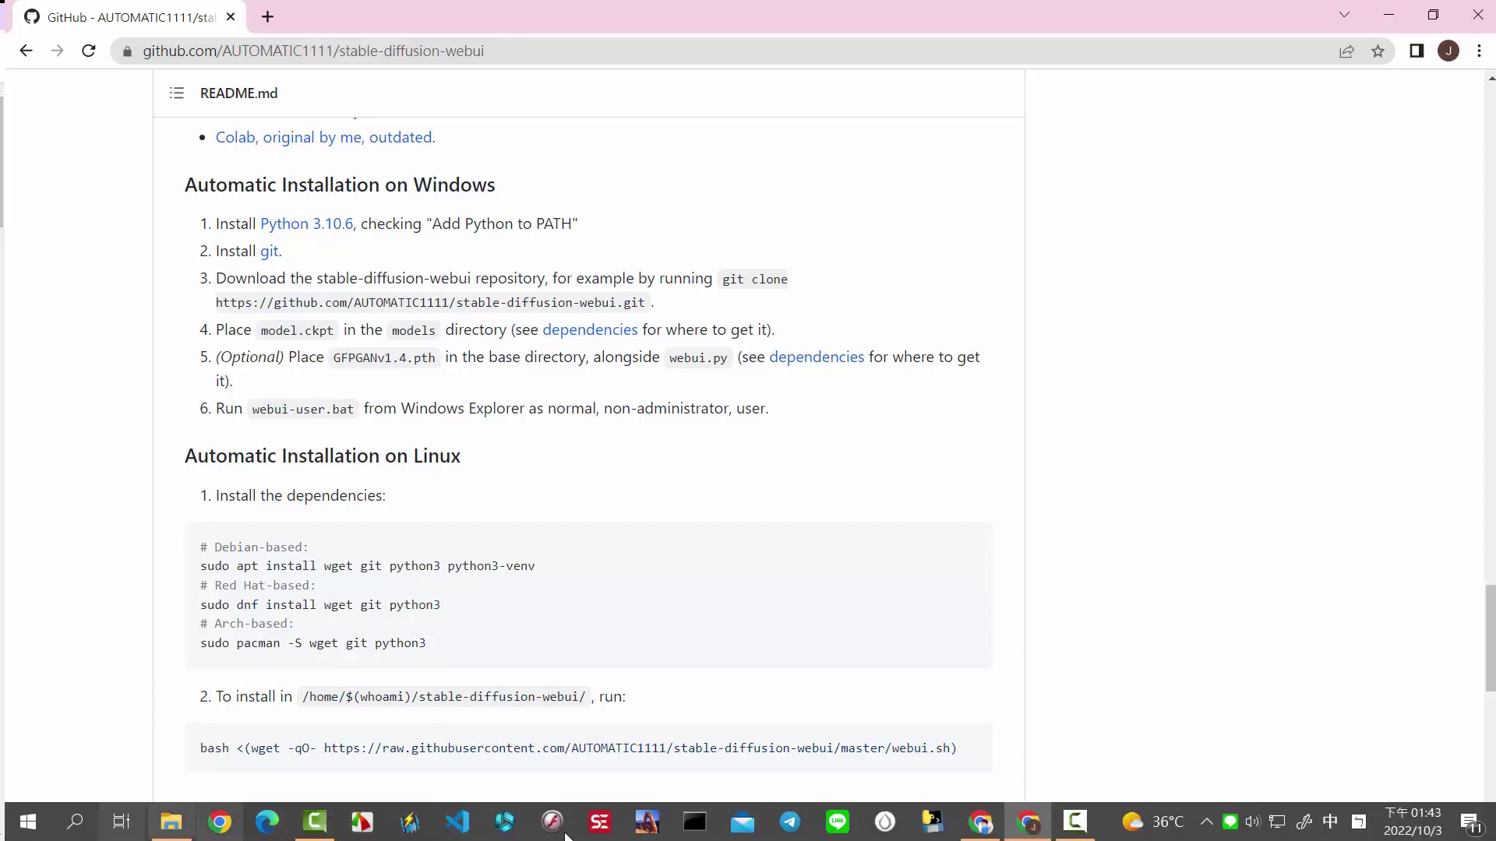
left_click(695, 822)
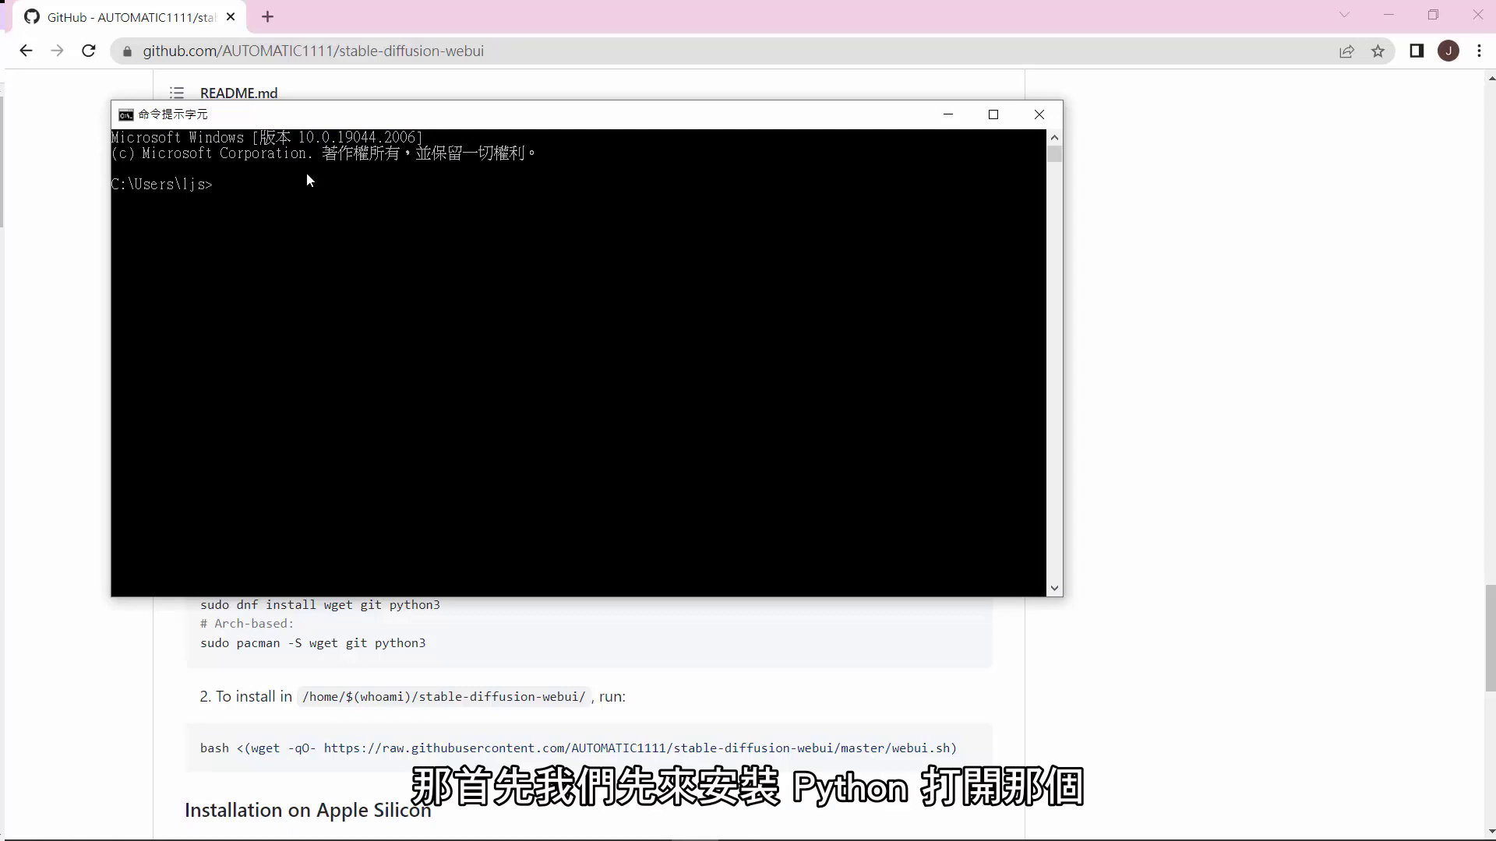
type("pyt")
key("BackSpace")
left_click_drag(411, 114, 661, 292)
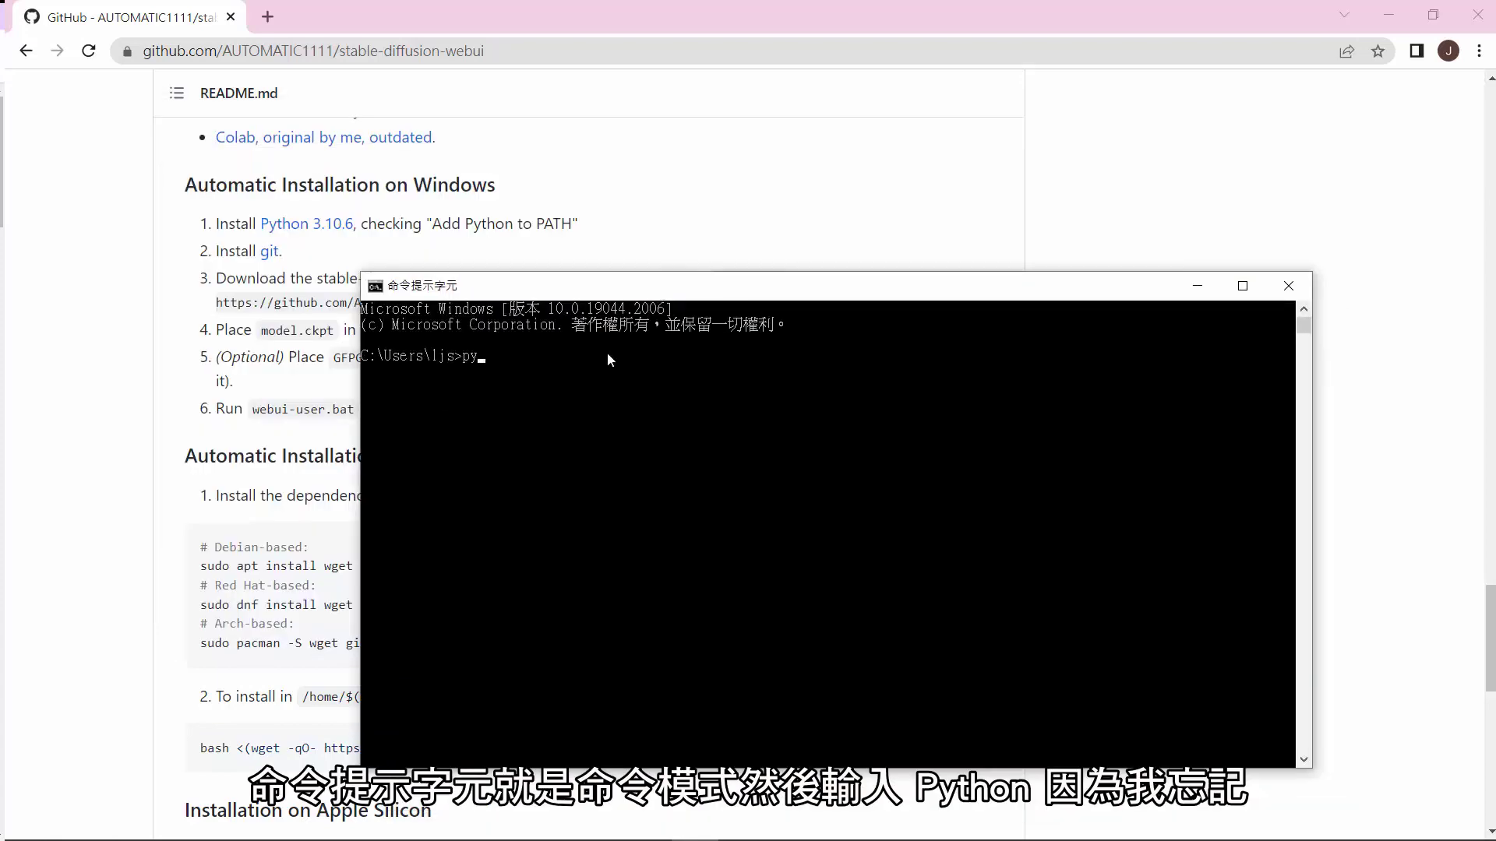
key("BackSpace")
key("BackSpace")
type("ph")
key("BackSpace")
type("ytho")
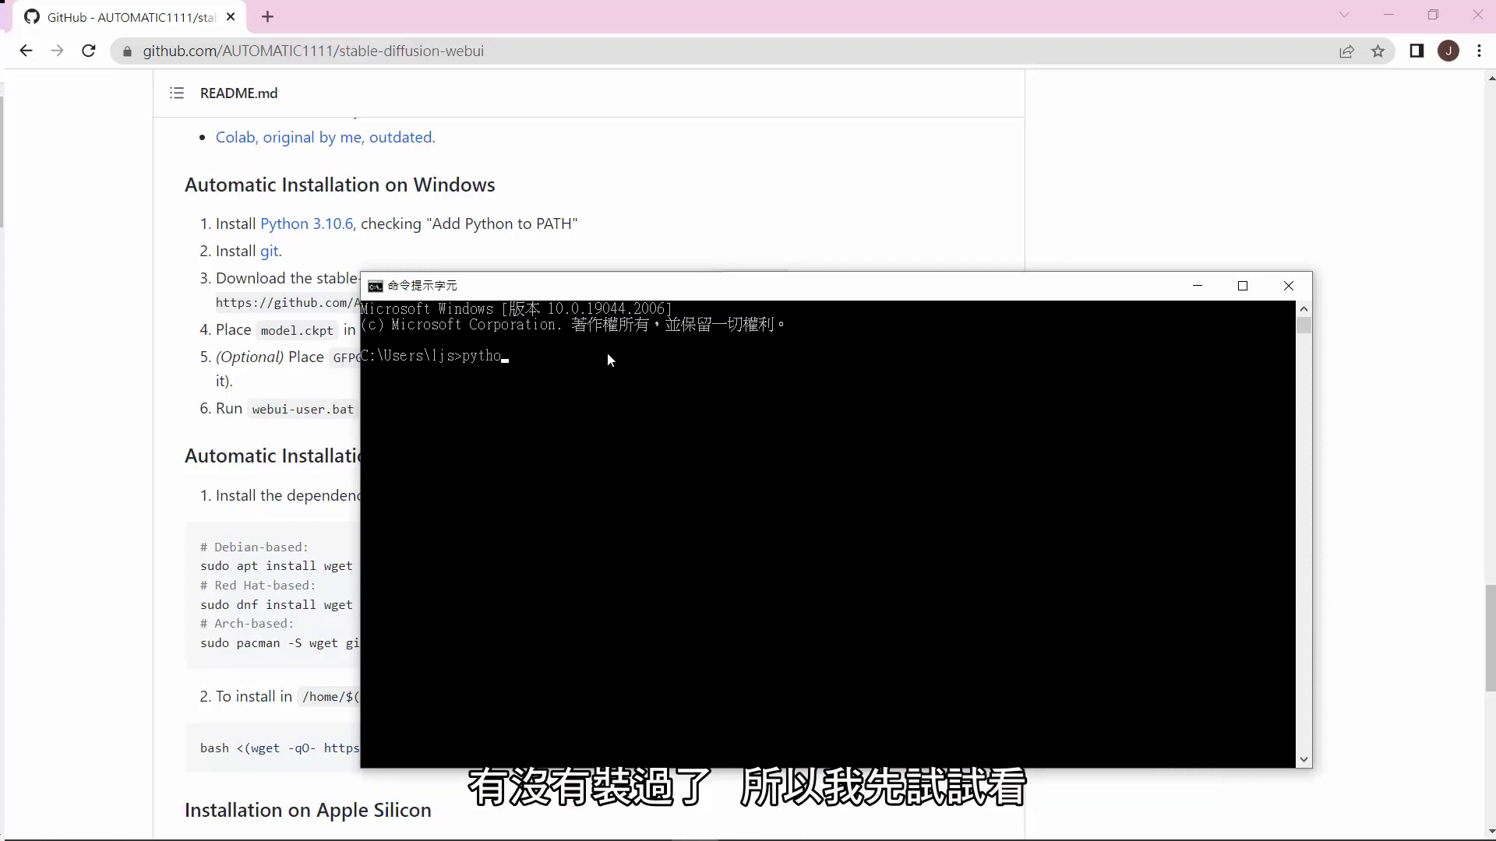
type("n")
key("Return")
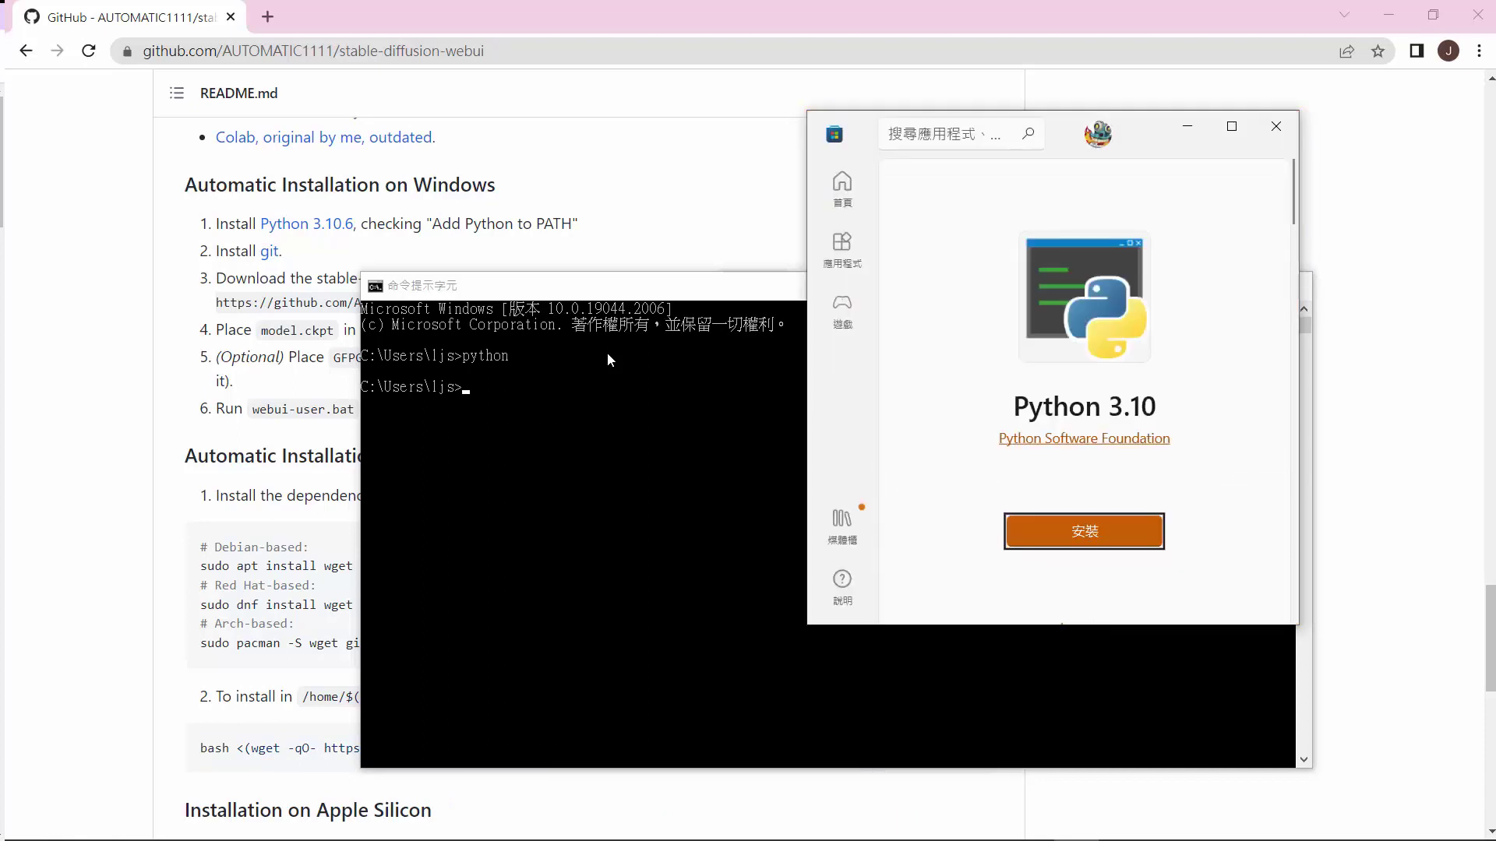
Step: Install Python 3.10 from the Microsoft Store and verify it by running python again in Command Prompt
left_click(1112, 536)
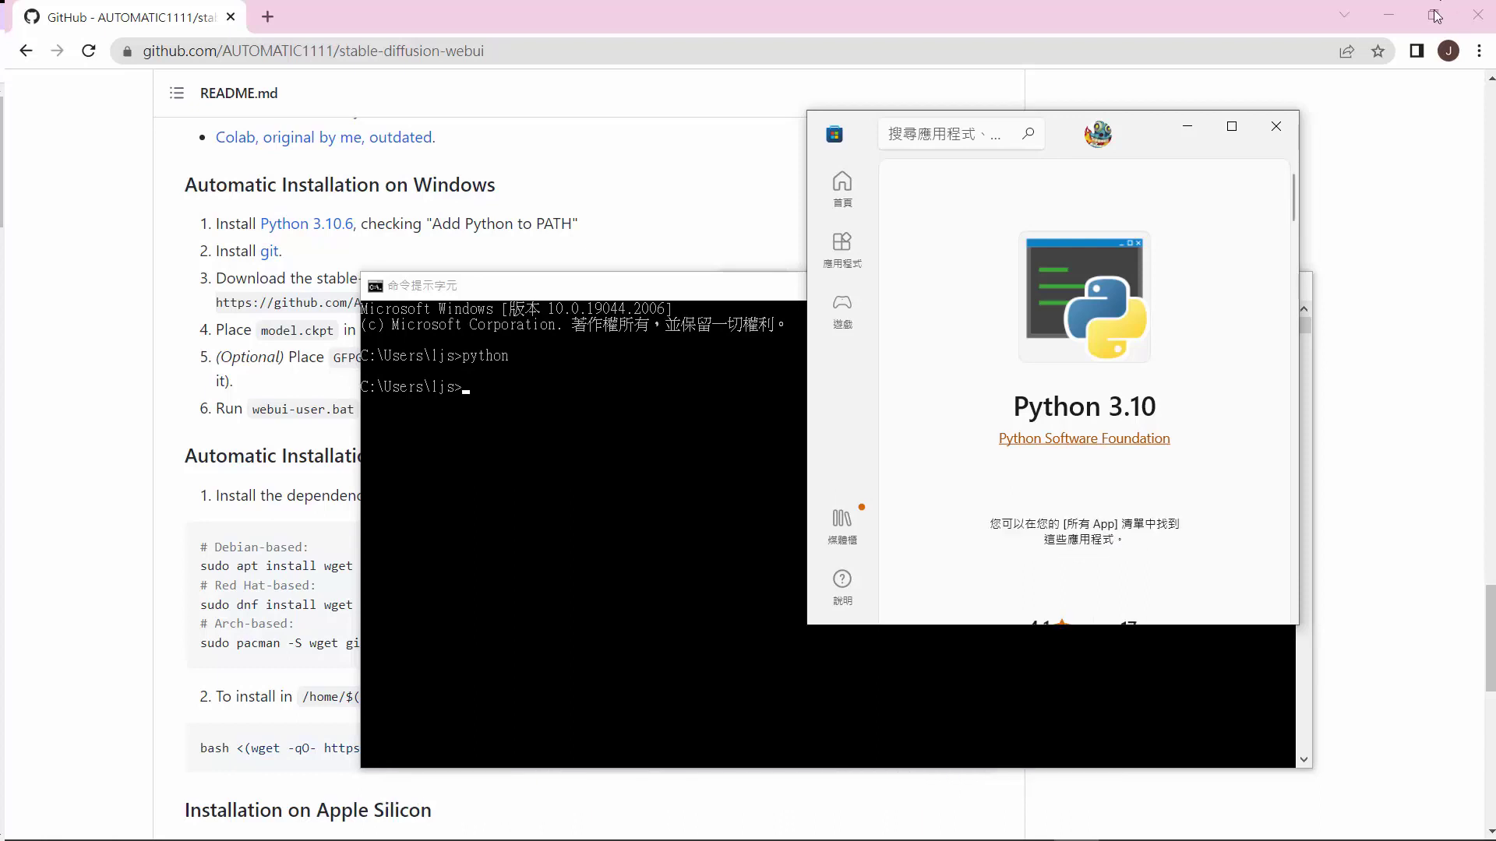
left_click(1279, 126)
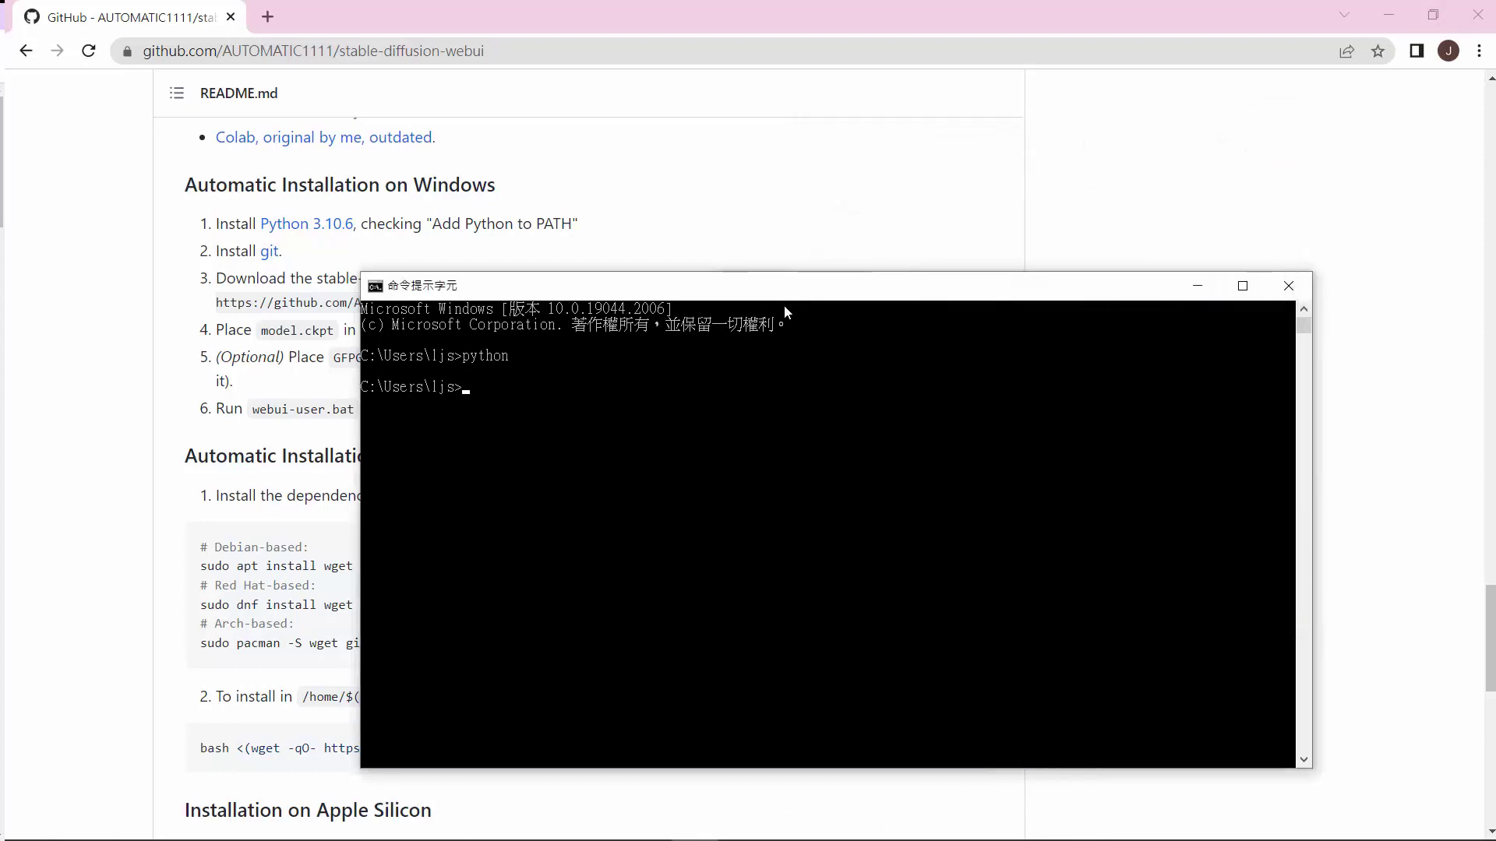
left_click(562, 411)
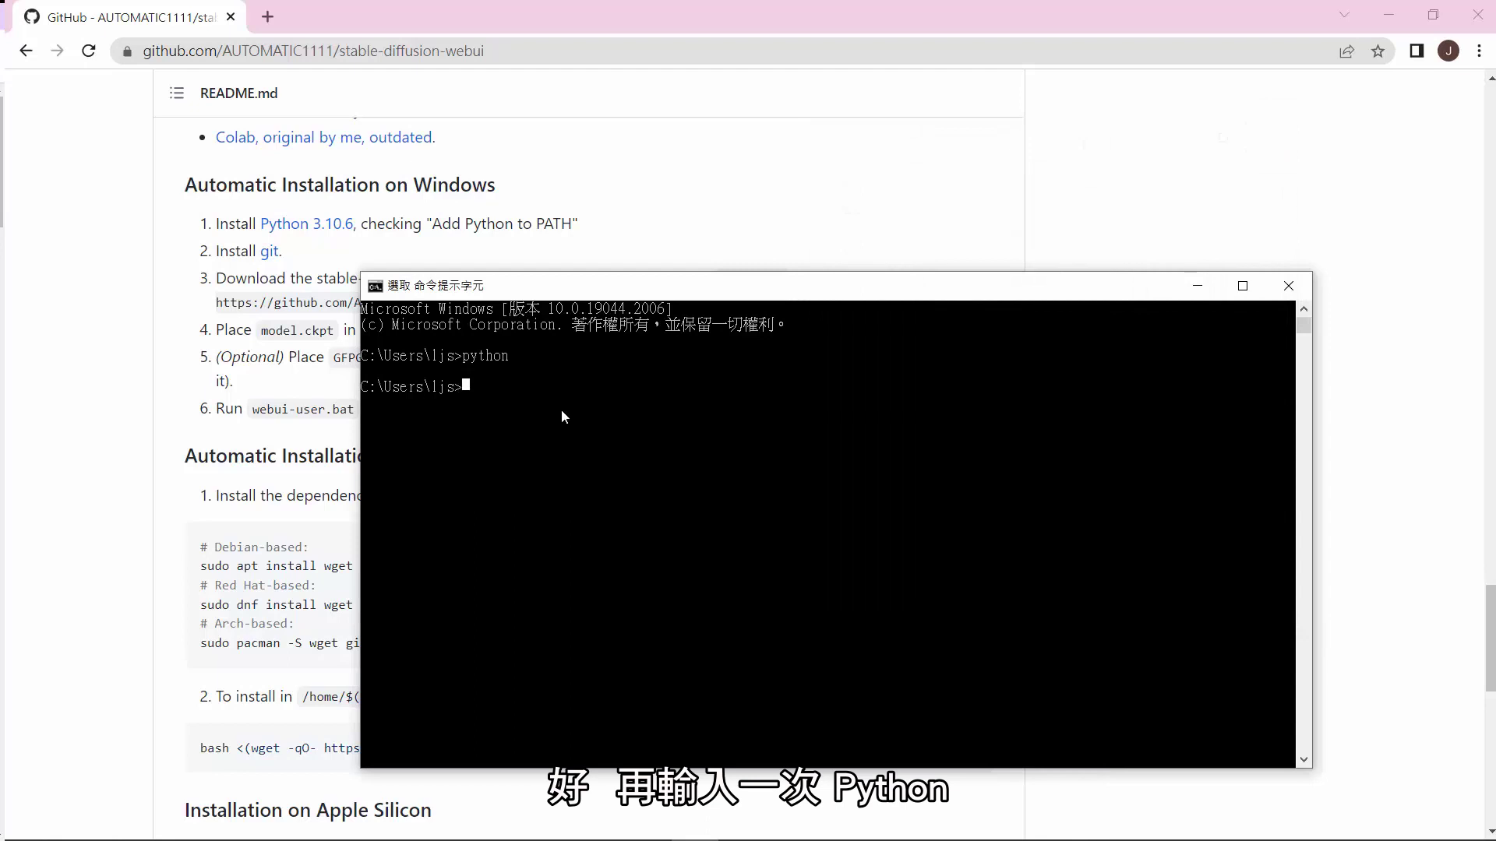
type("pytho")
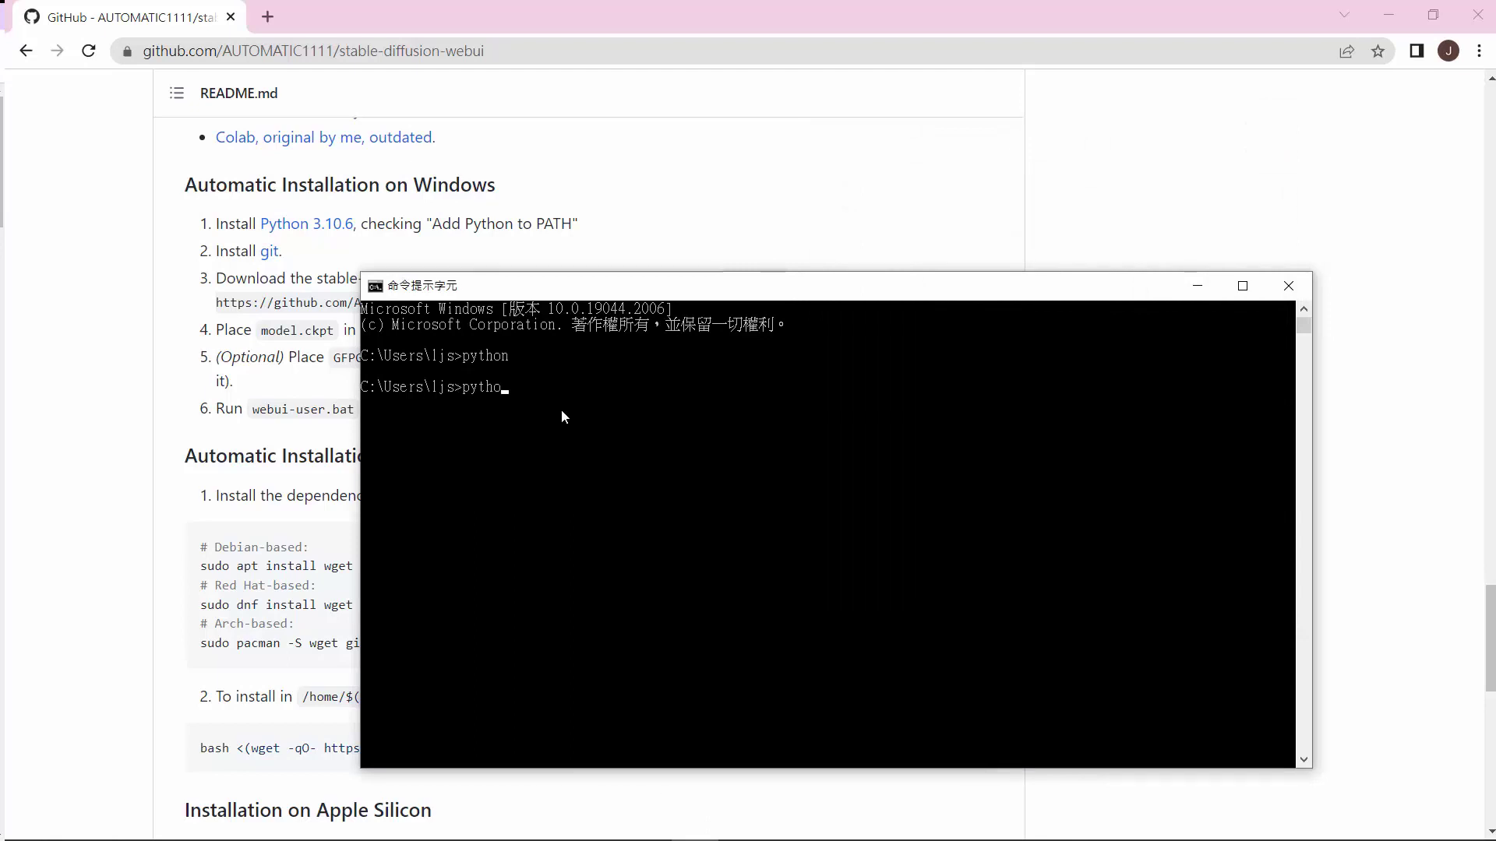
type("n")
key("Return")
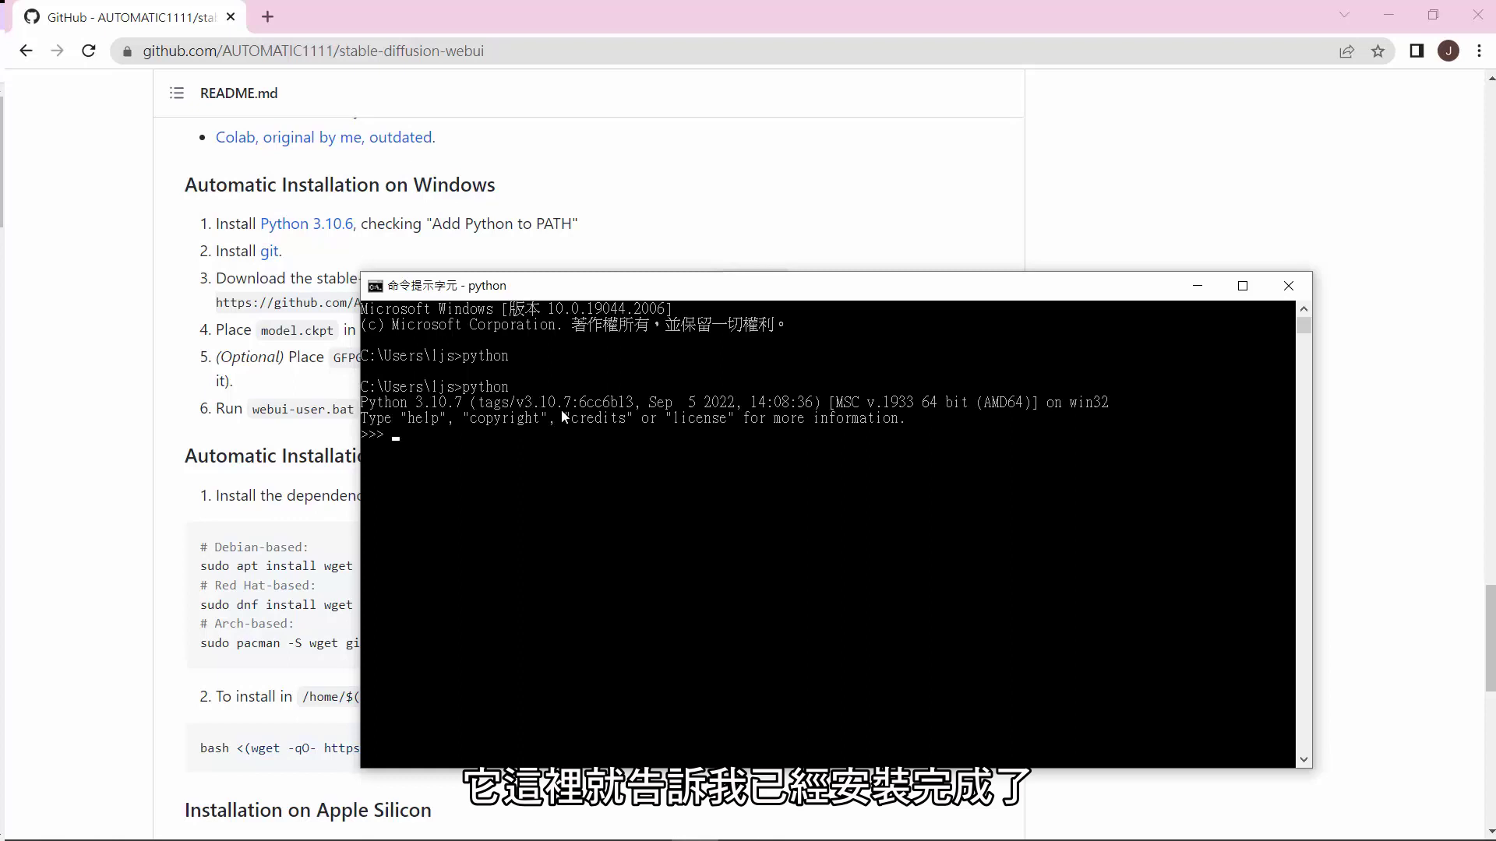
Step: Quit the Python interpreter with exit()
type("exit")
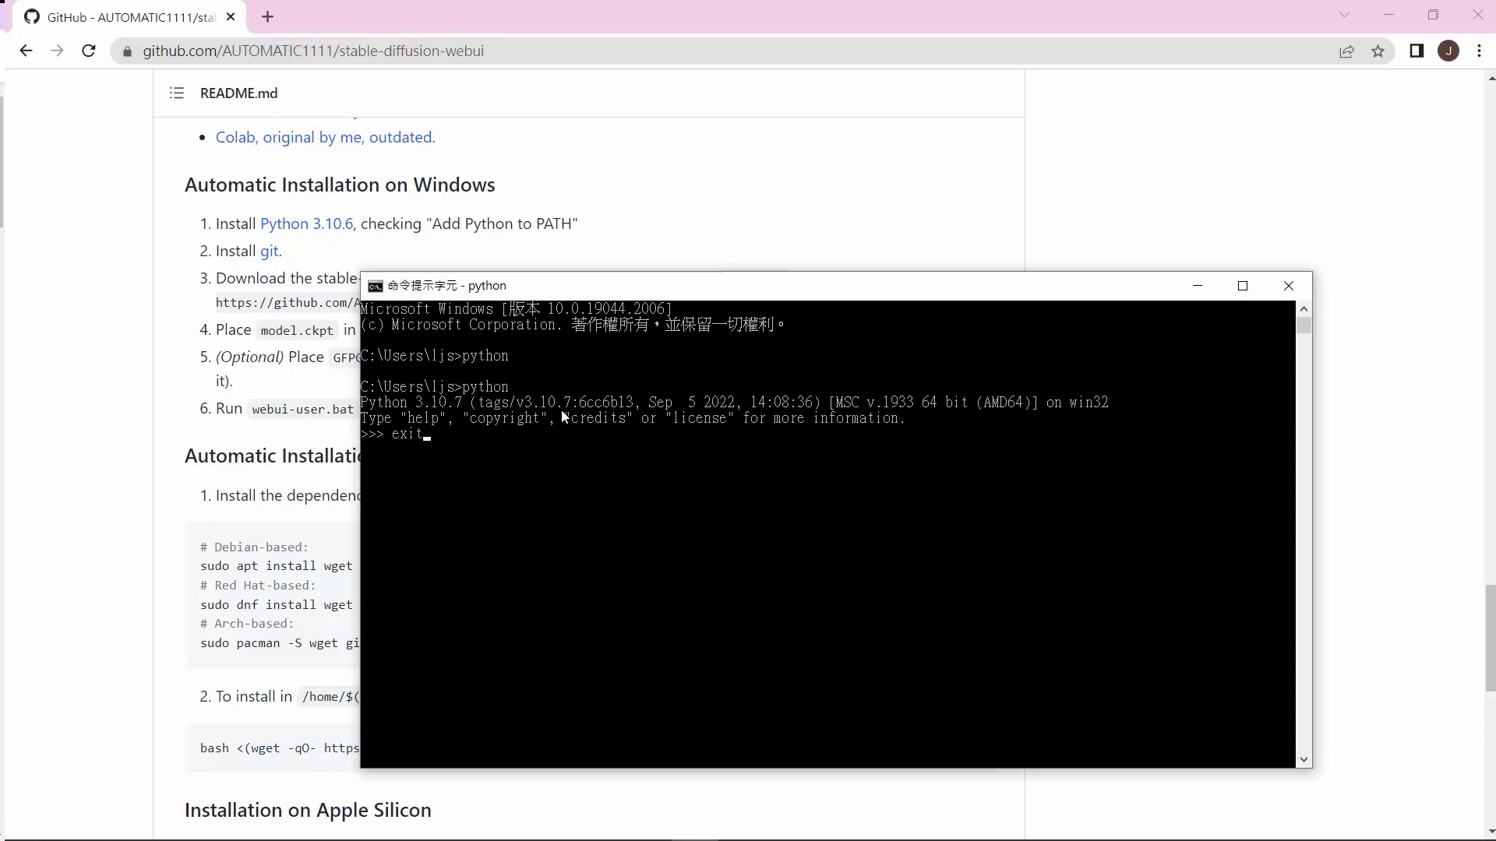
type("()")
key("Return")
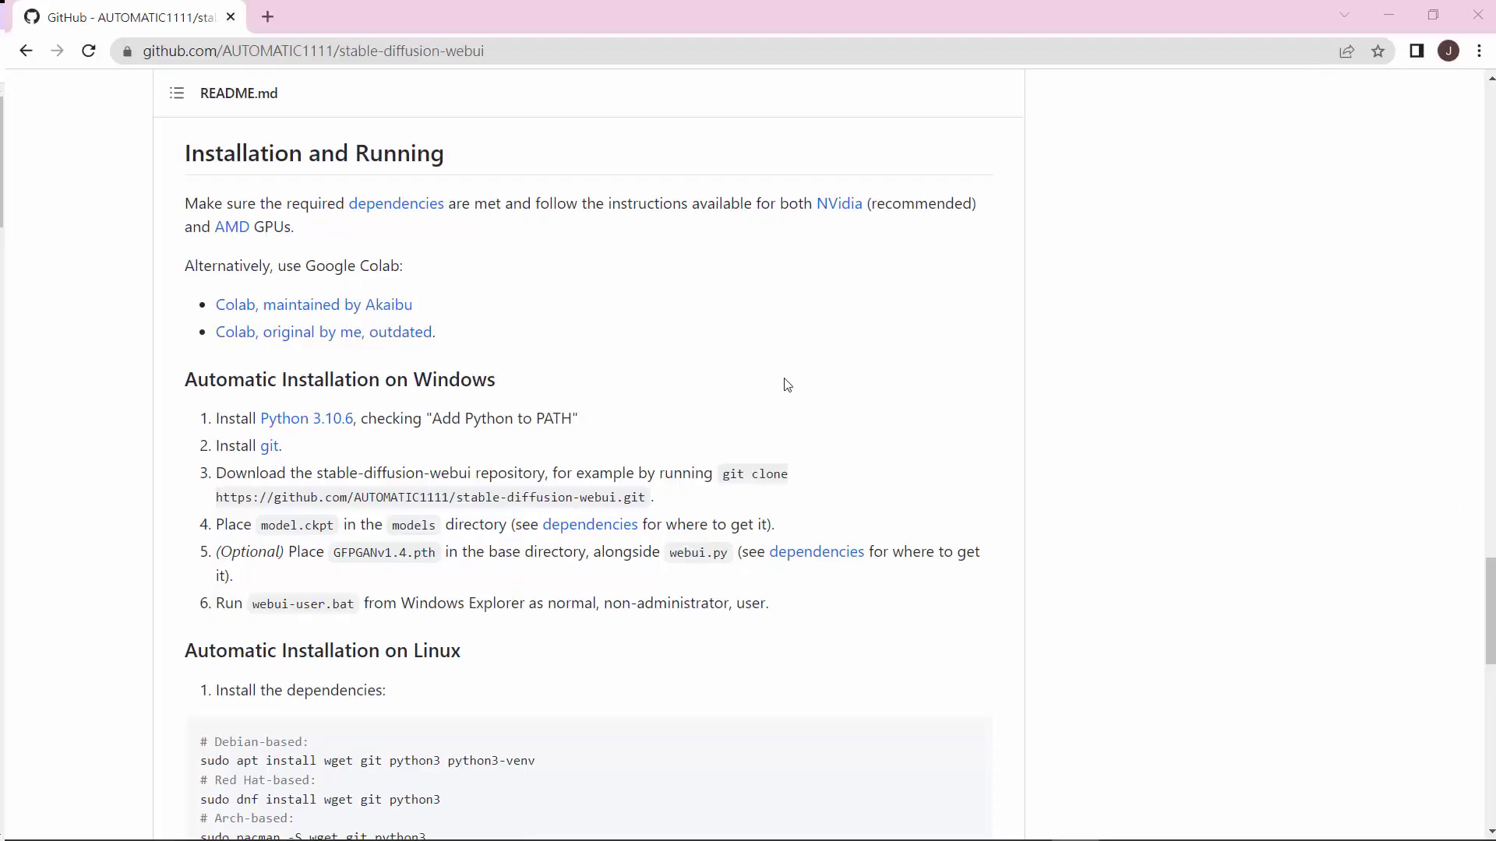
Step: Follow the README's git link, download the latest 64-bit Git for Windows installer, and launch Git-2.37.3-64-bit.exe
left_click(265, 457)
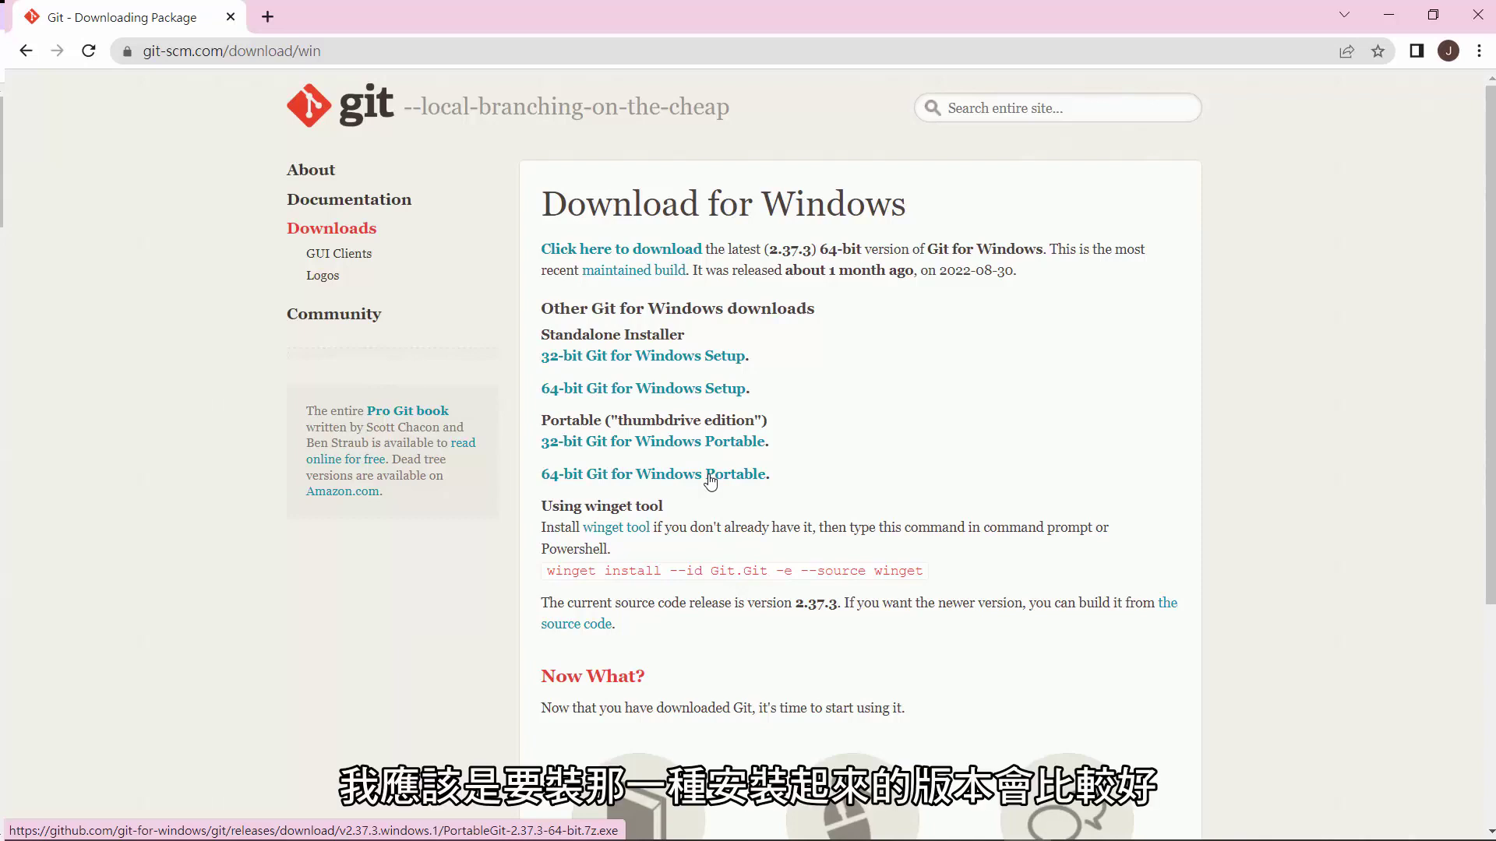
left_click(660, 256)
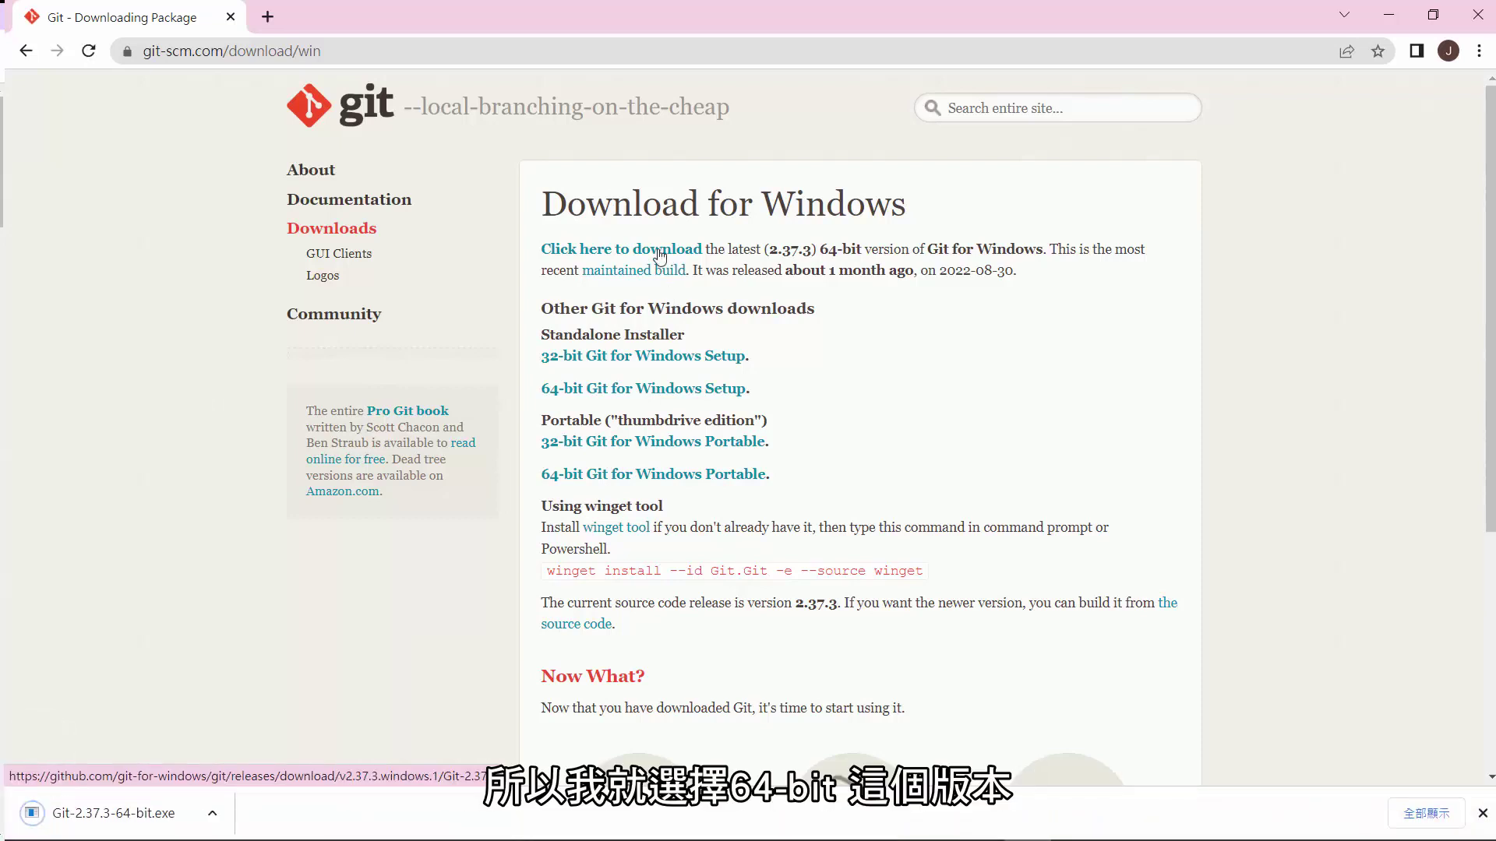
left_click(220, 817)
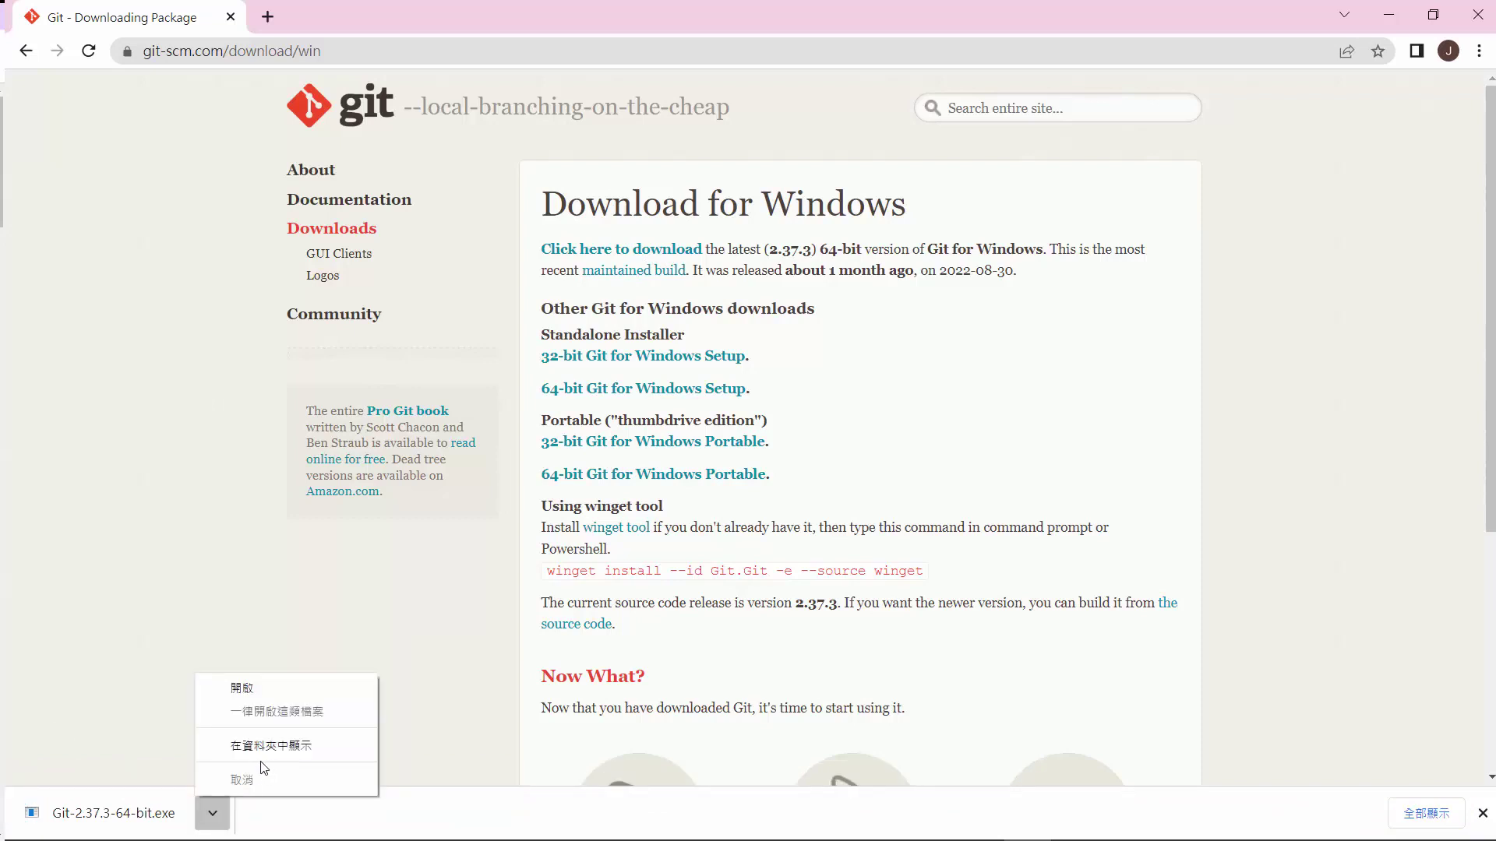
left_click(251, 688)
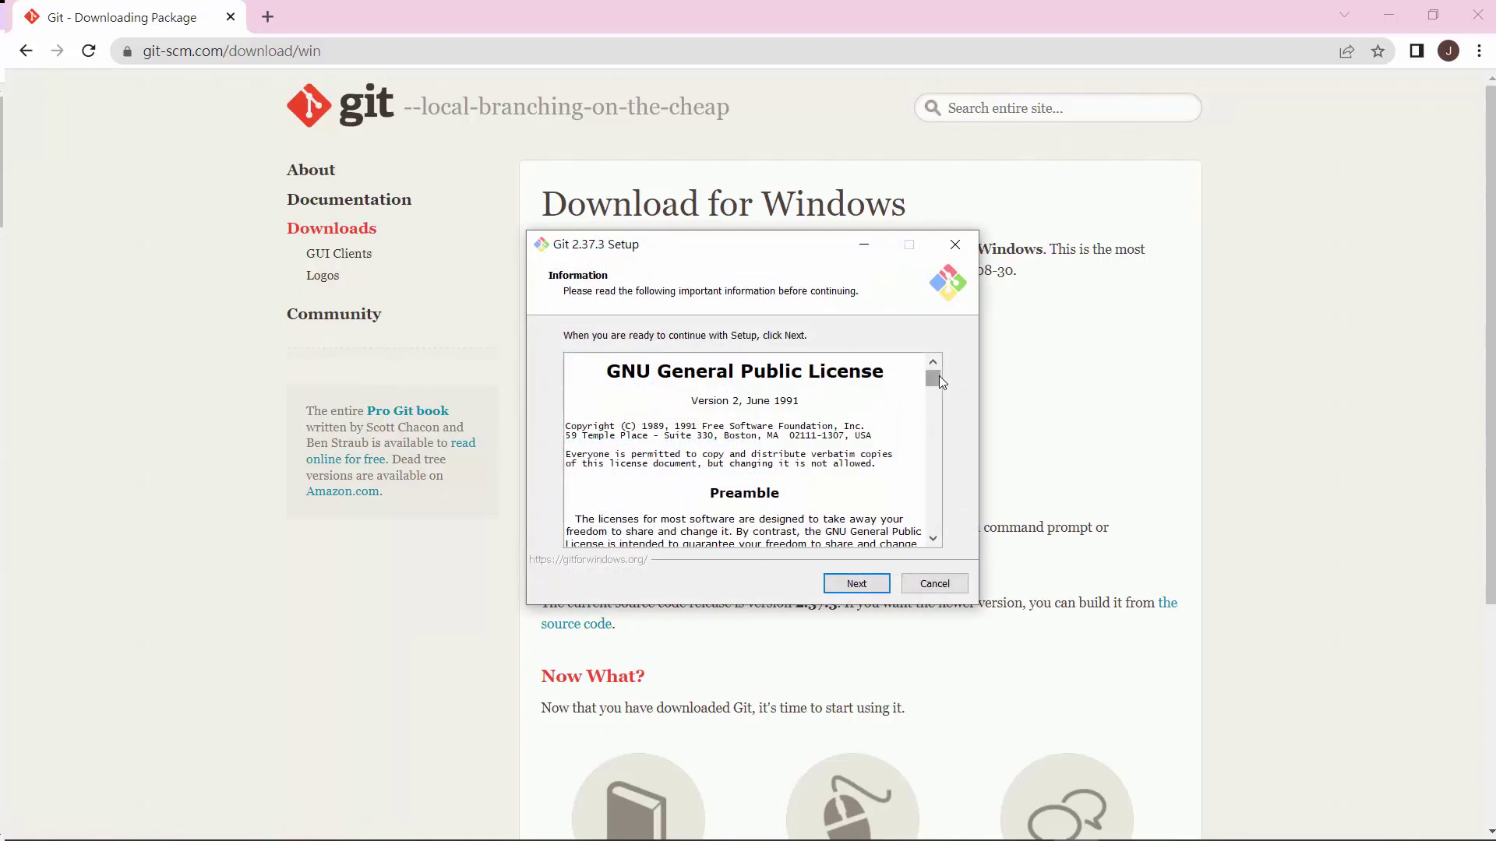
Step: Read through the GNU license in Git Setup and accept C:\Program Files\Git as the destination folder
left_click_drag(940, 380, 952, 572)
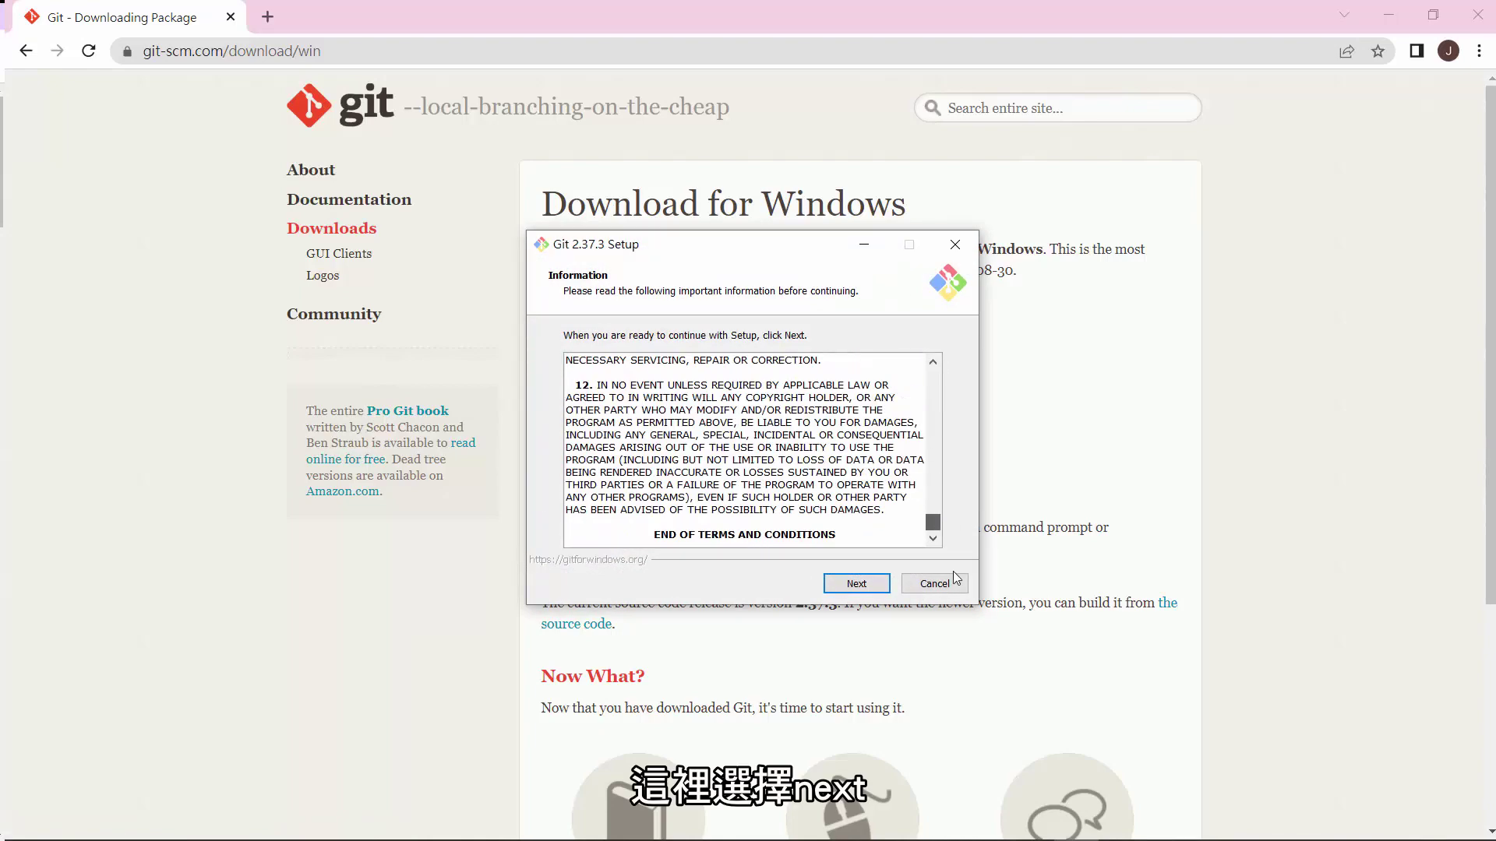
left_click(855, 584)
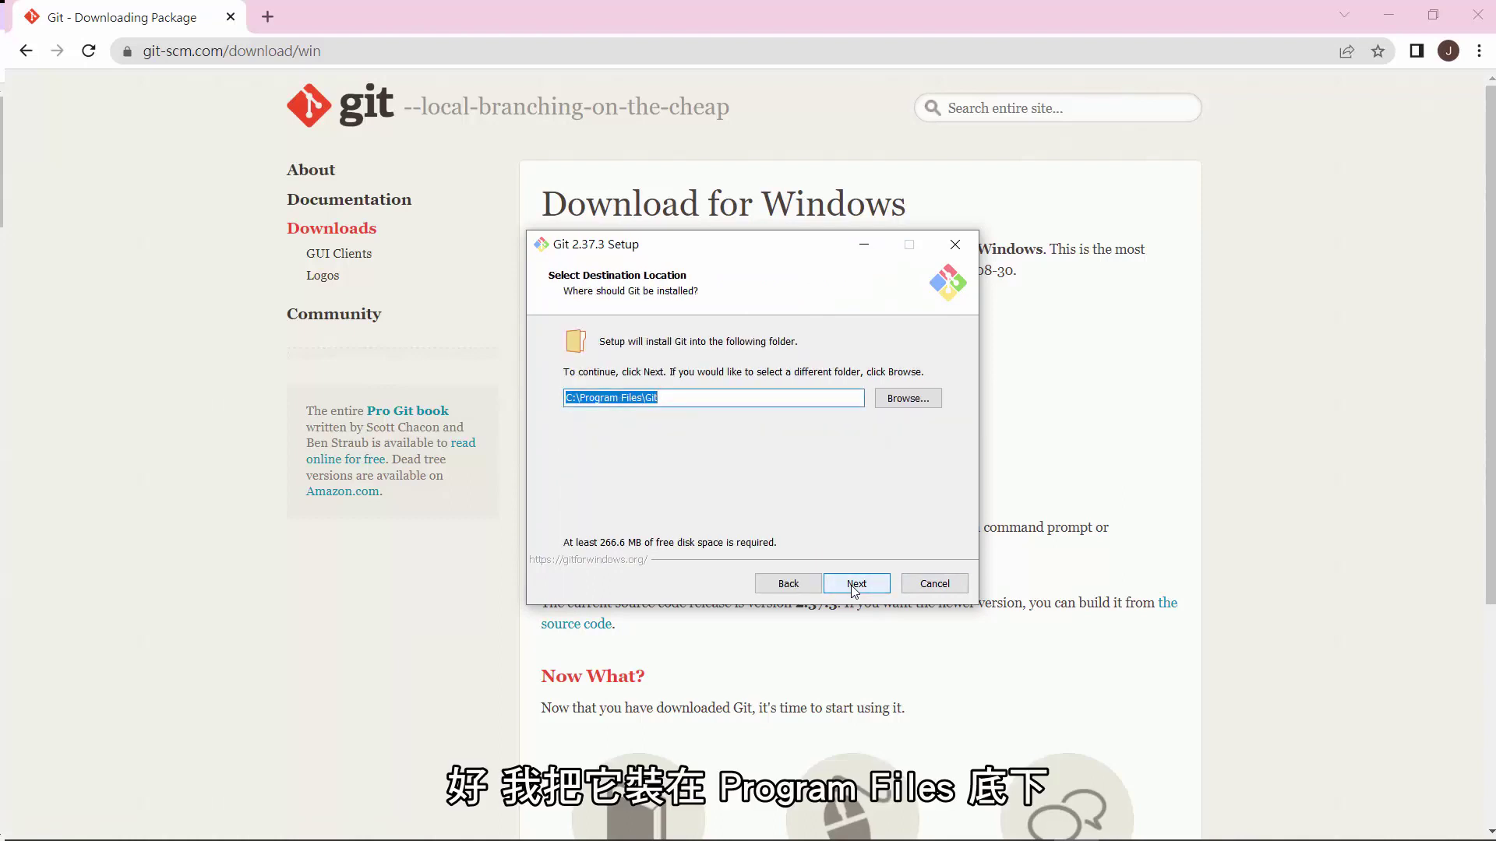
left_click(855, 586)
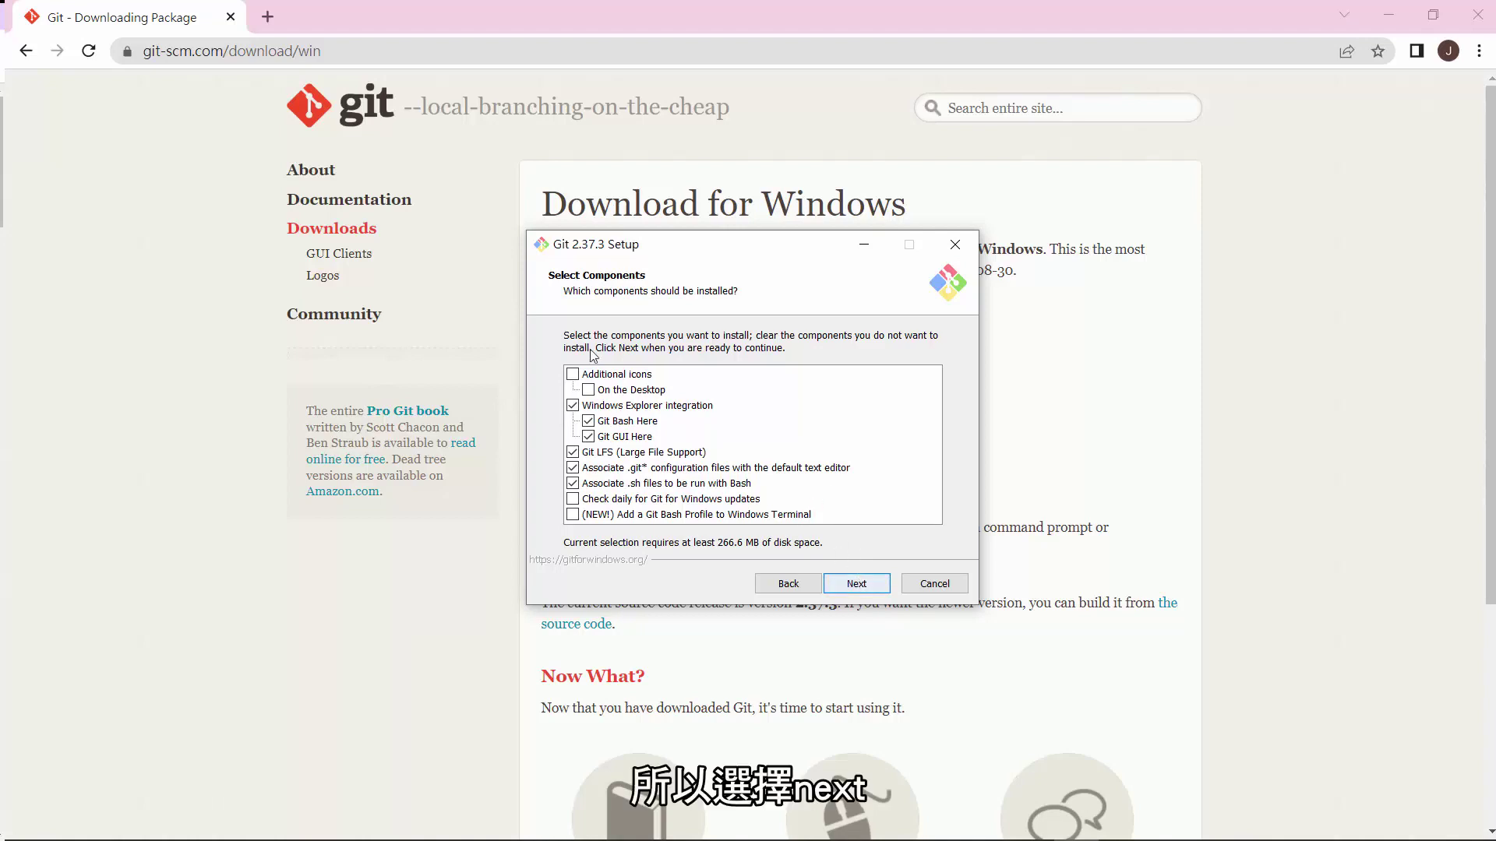
Step: Include the desktop icon among the Git components and accept Git as the Start Menu folder
left_click(589, 389)
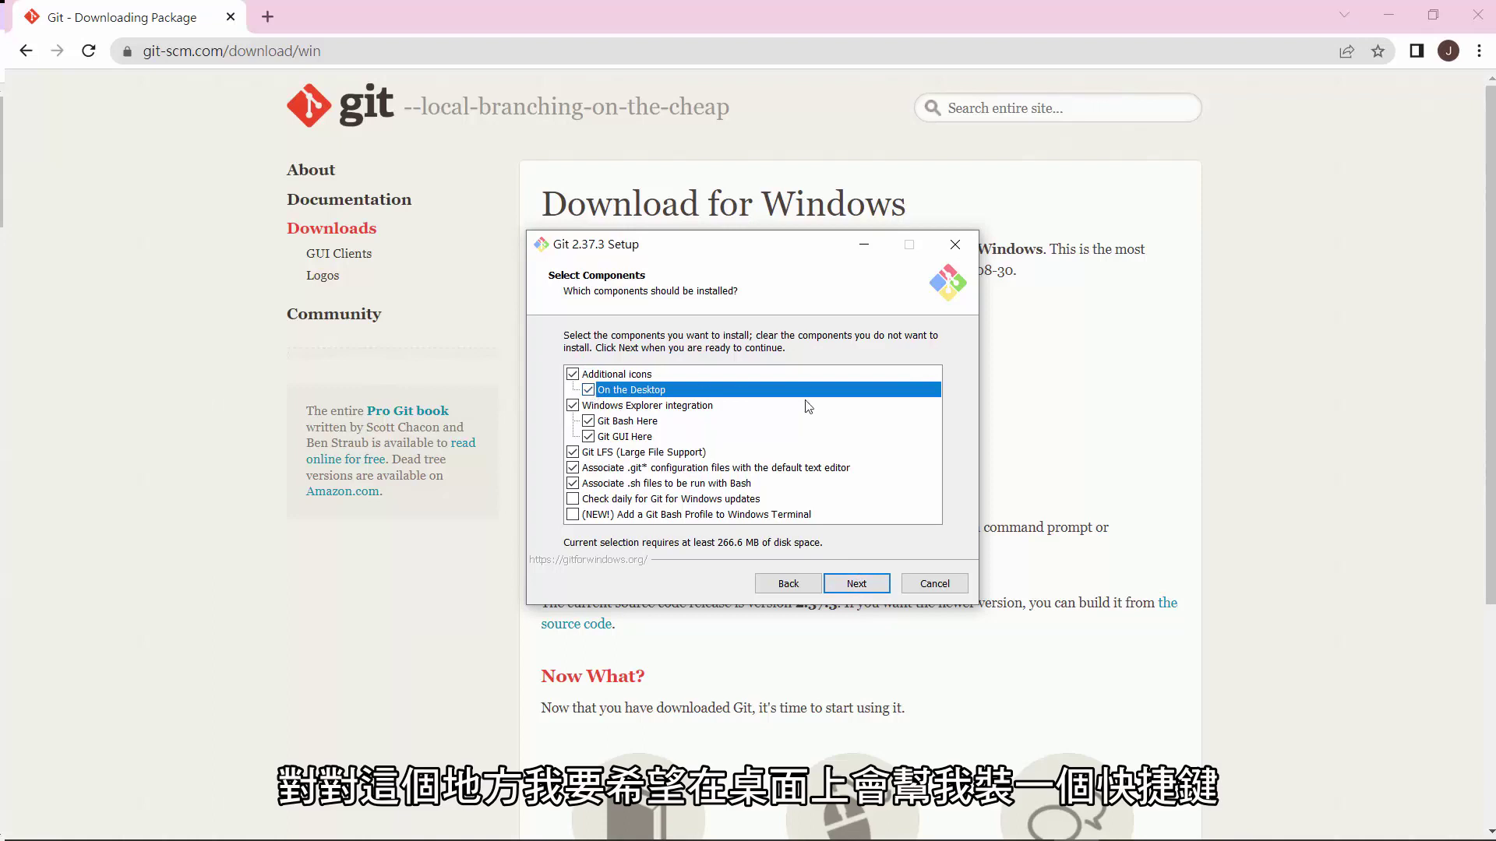
left_click(870, 595)
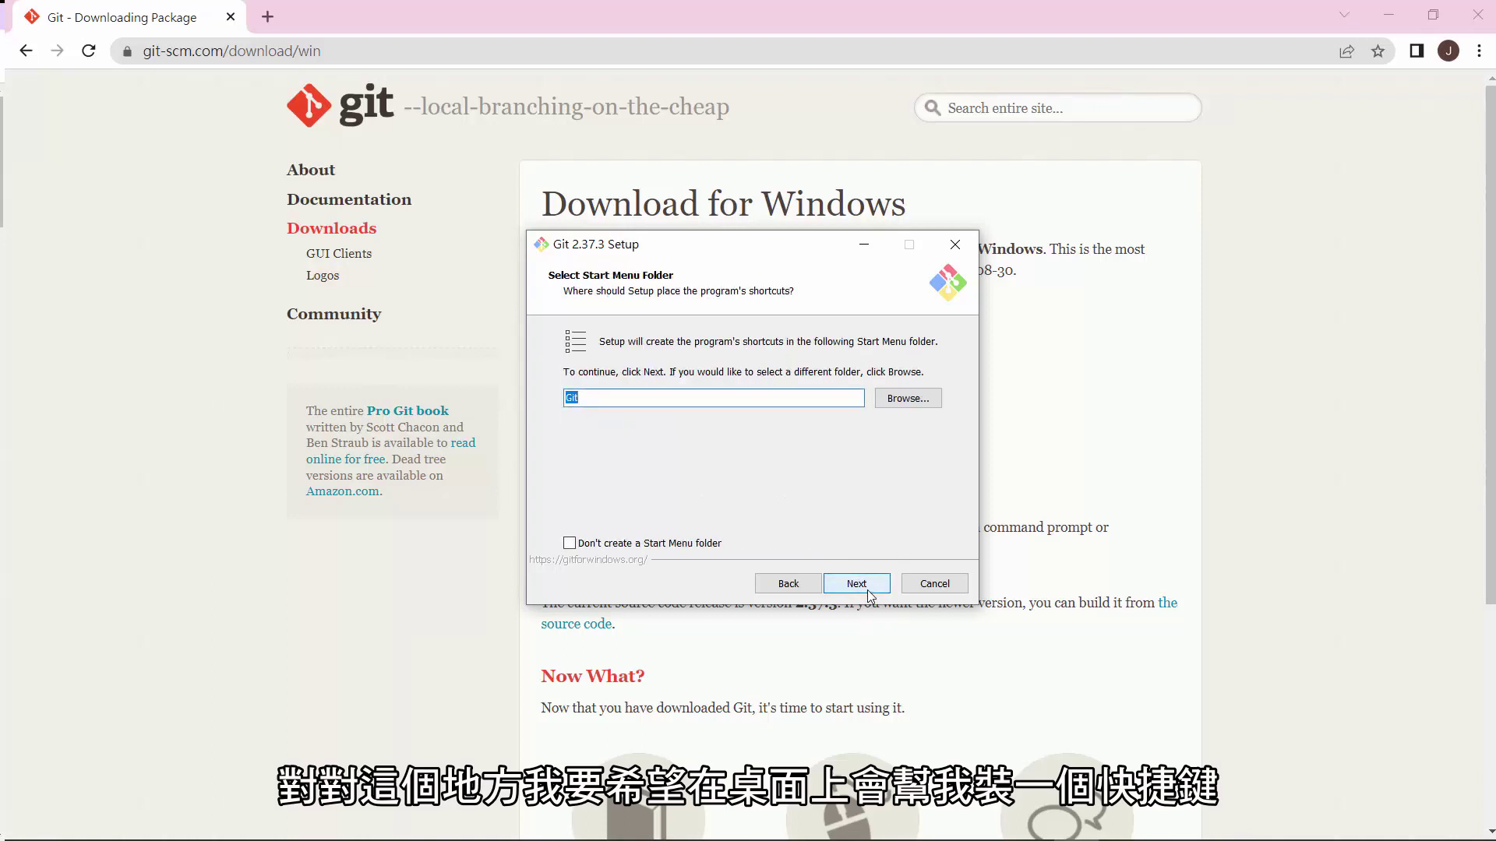
left_click(869, 595)
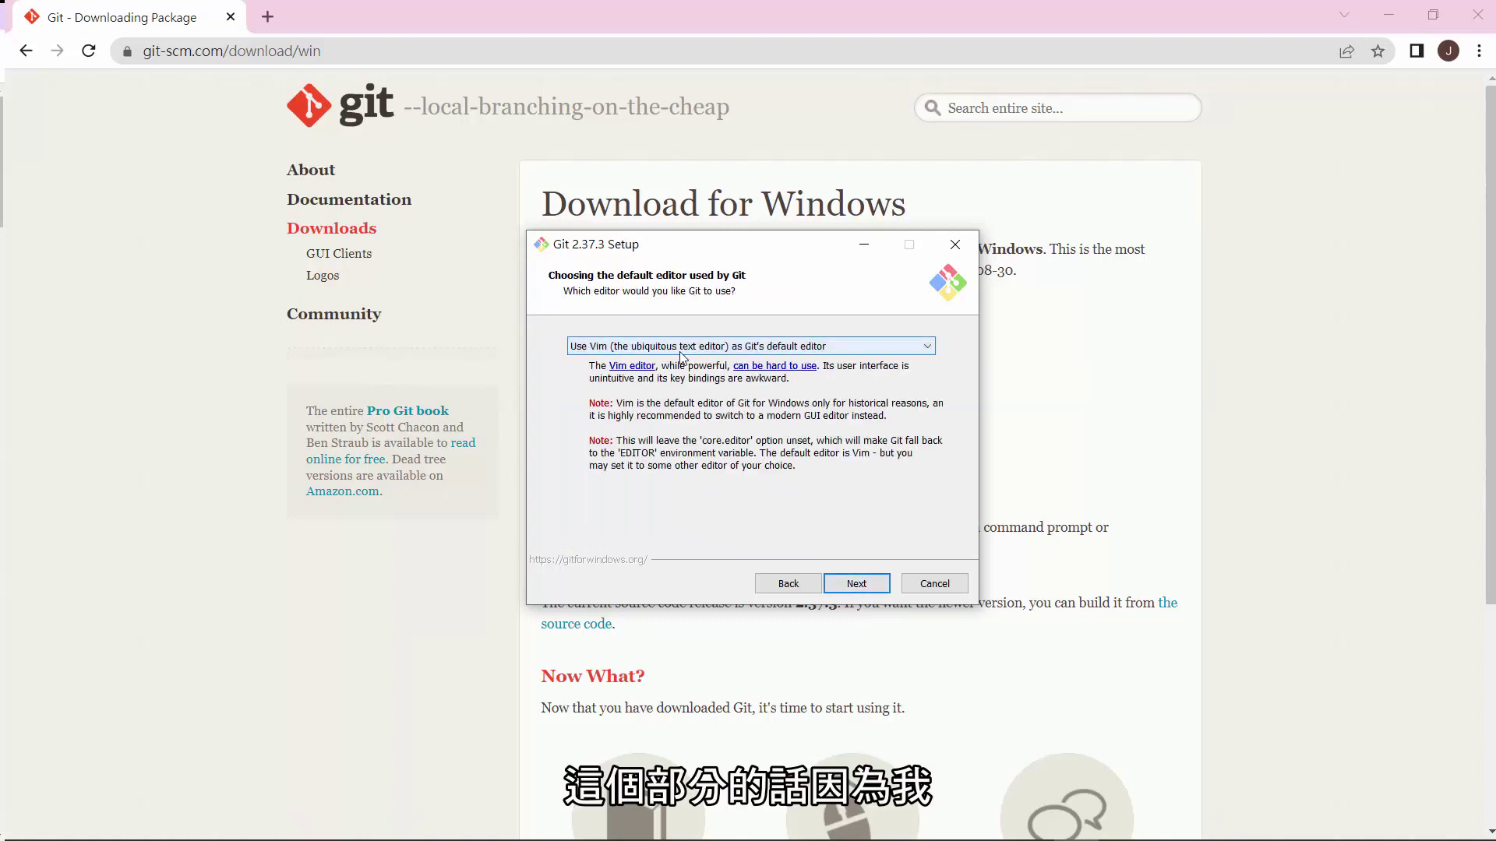
Step: Choose Notepad++ as Git's default editor and continue the setup
left_click(927, 347)
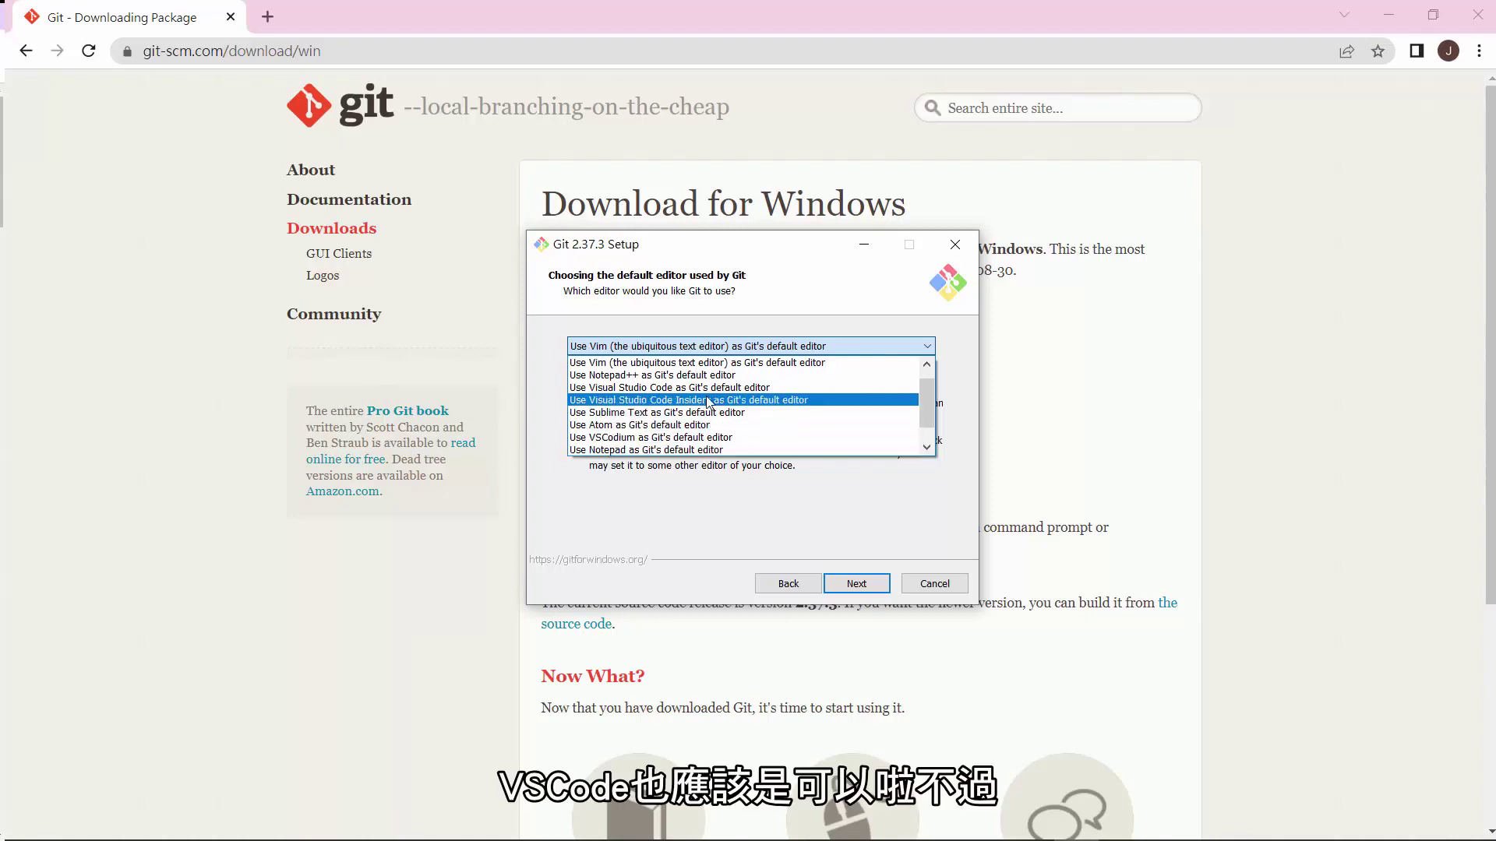
left_click(760, 375)
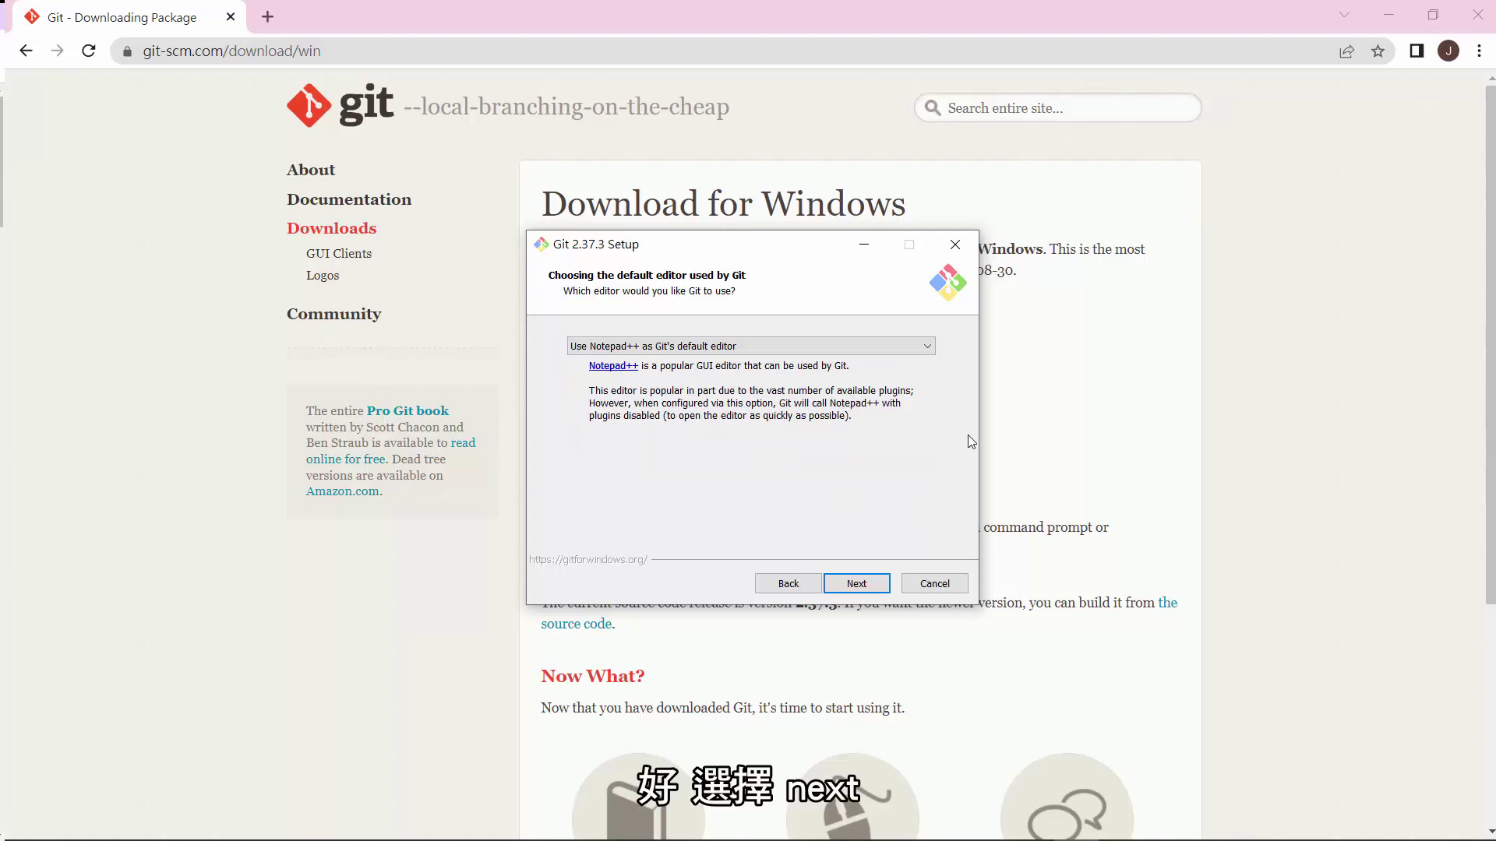
left_click(878, 591)
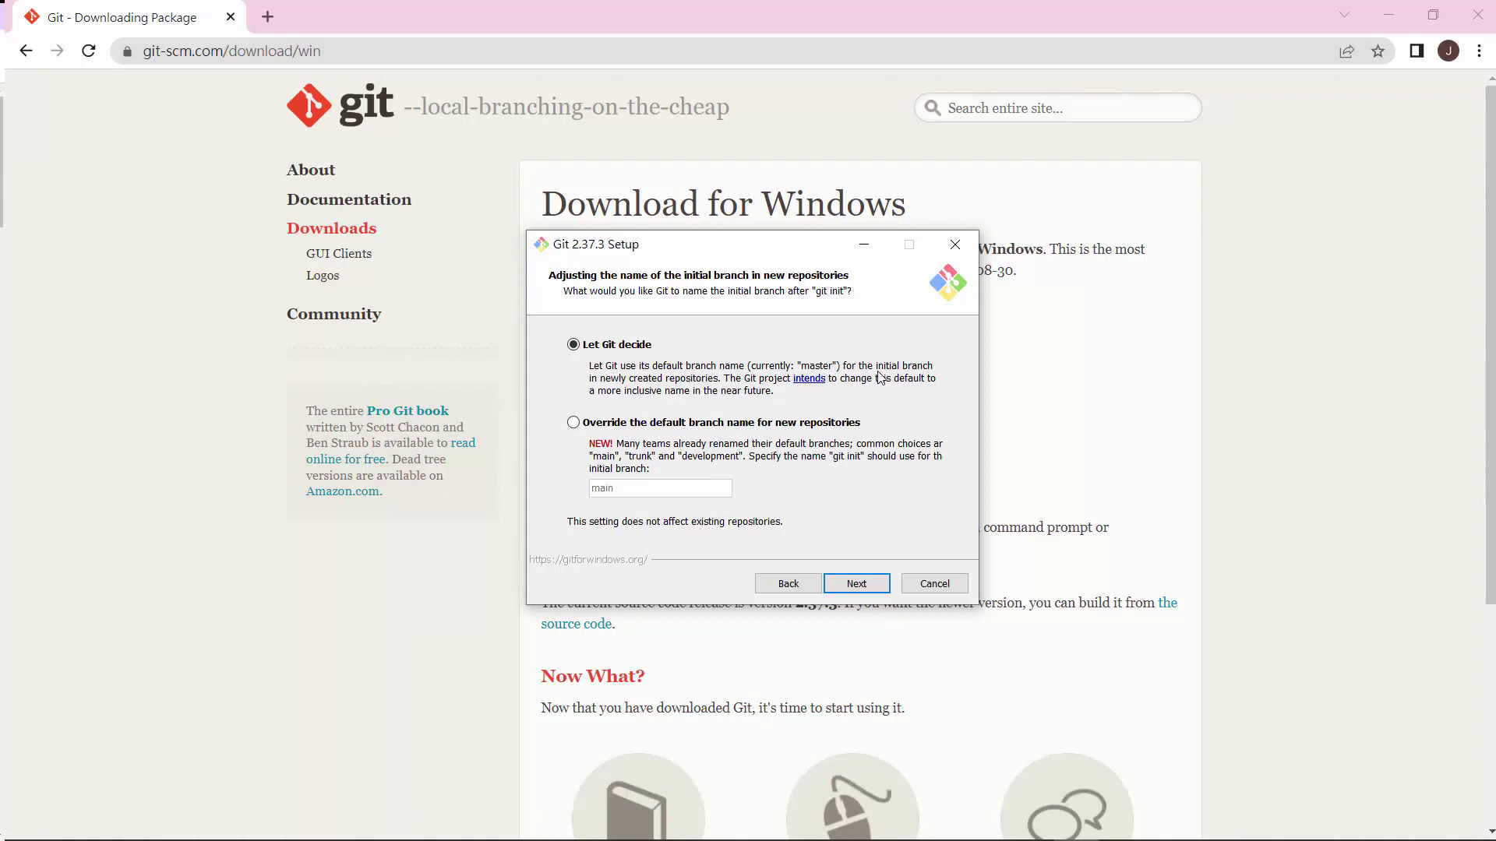
Step: Accept Let Git decide, Git from the command line and 3rd-party software, bundled OpenSSH, the OpenSSL library, and Windows-style checkout with Unix-style commits
left_click(865, 590)
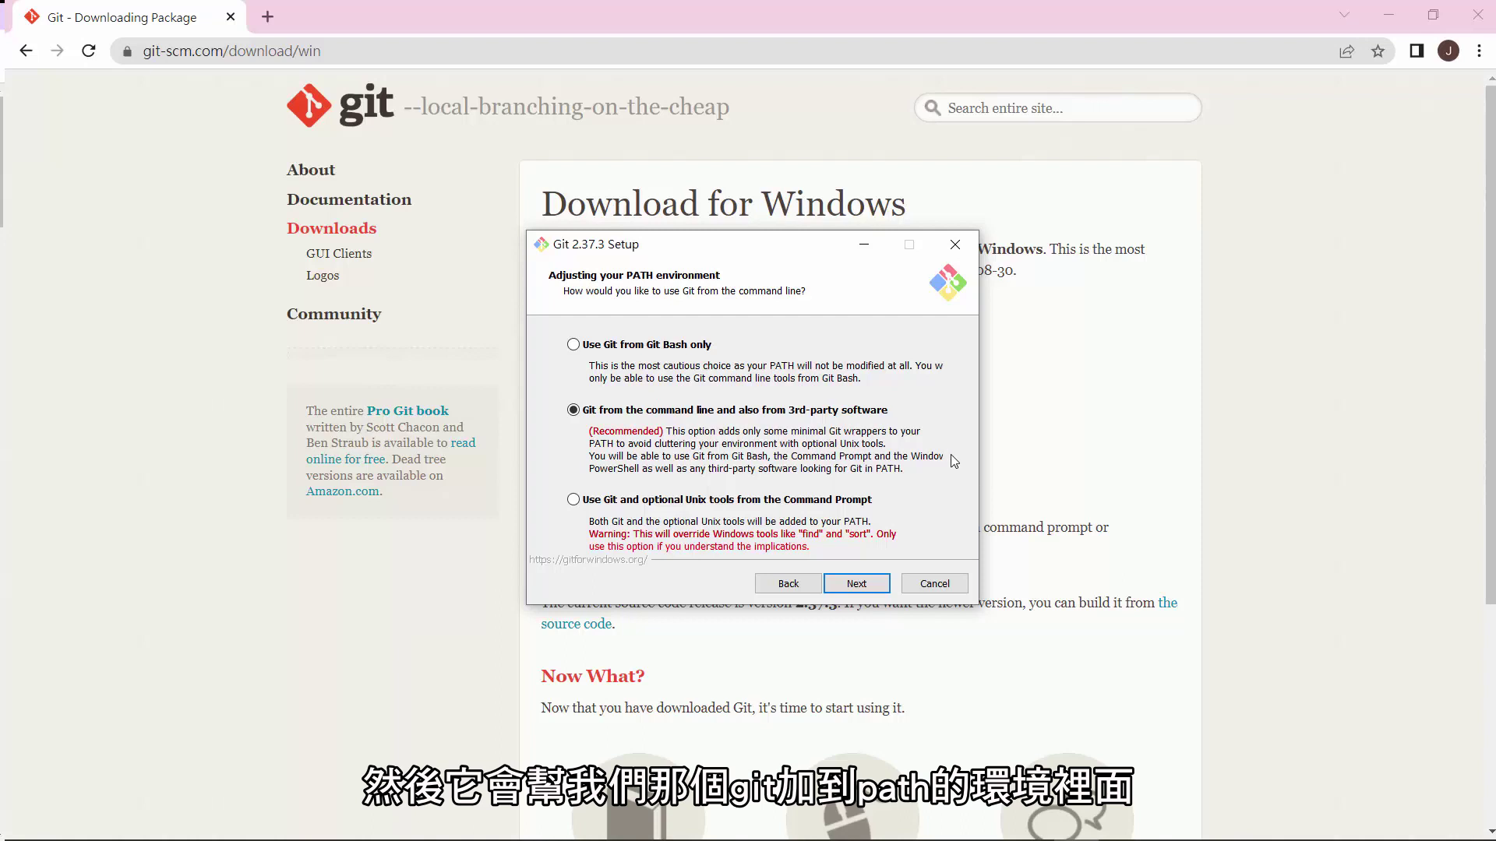
left_click(857, 585)
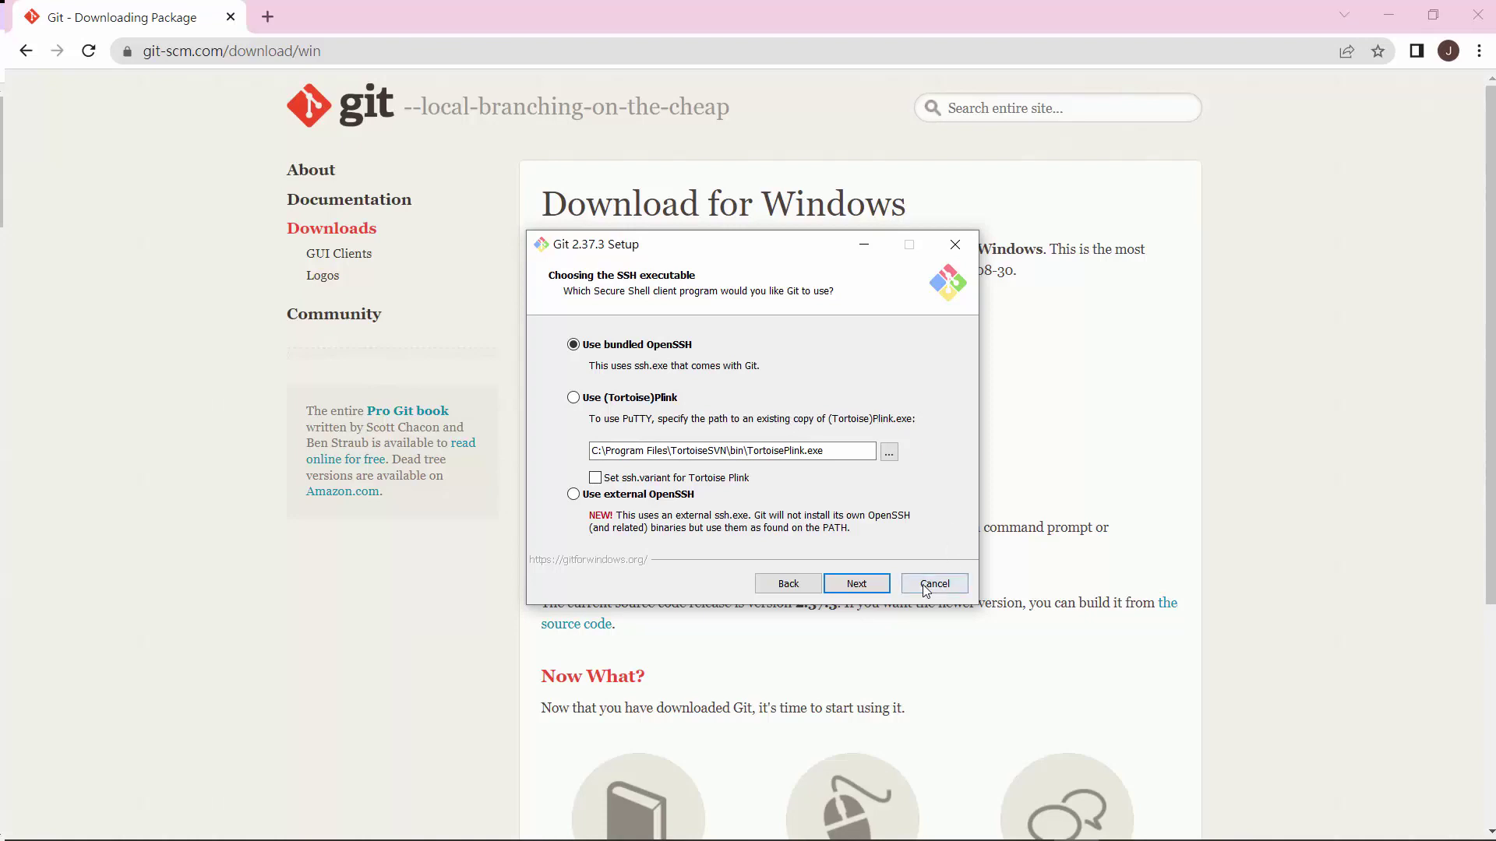
left_click(872, 586)
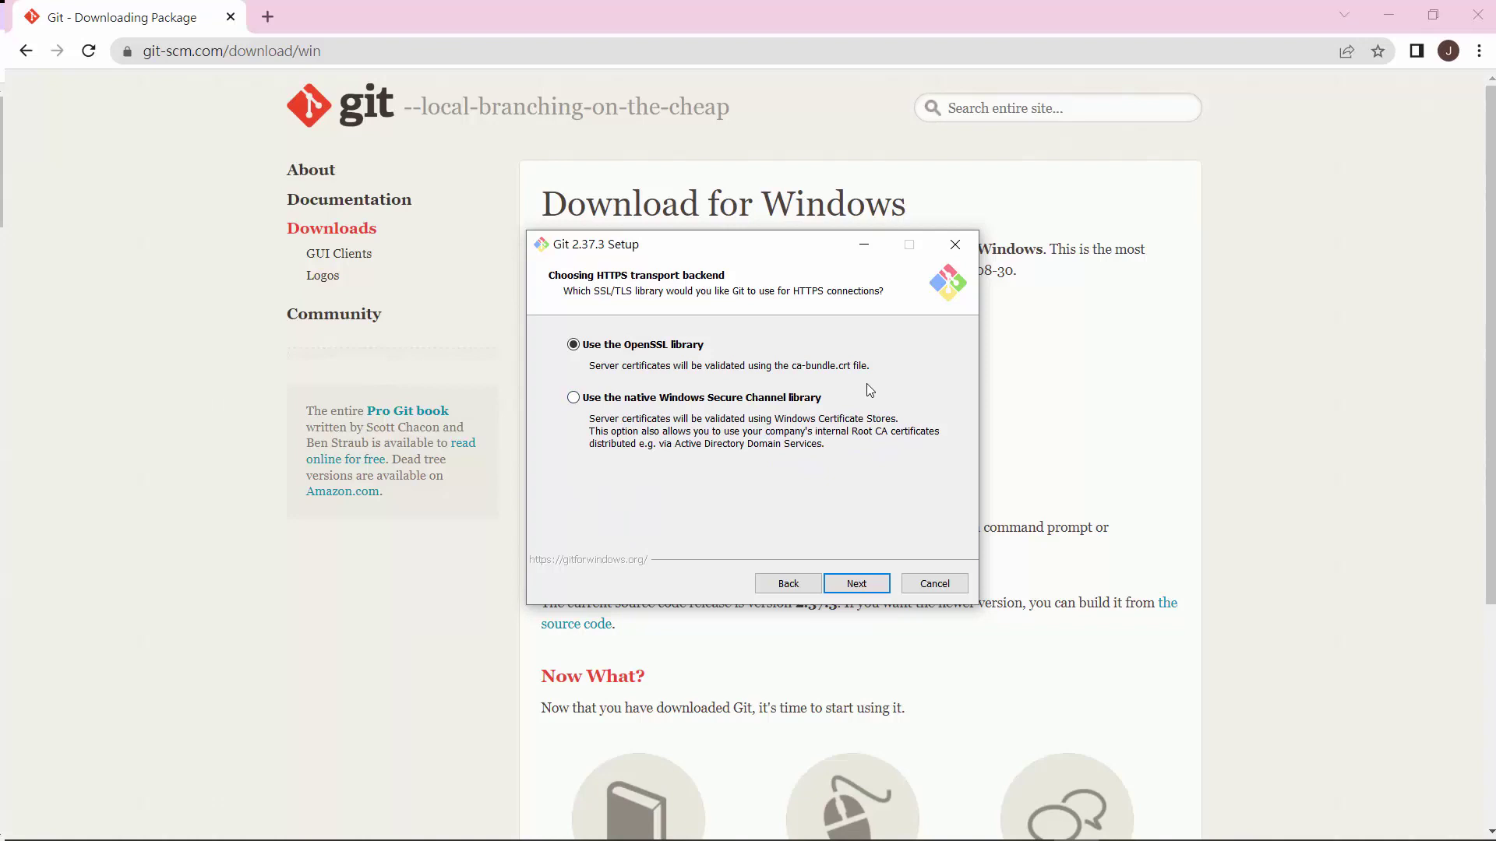
left_click(885, 586)
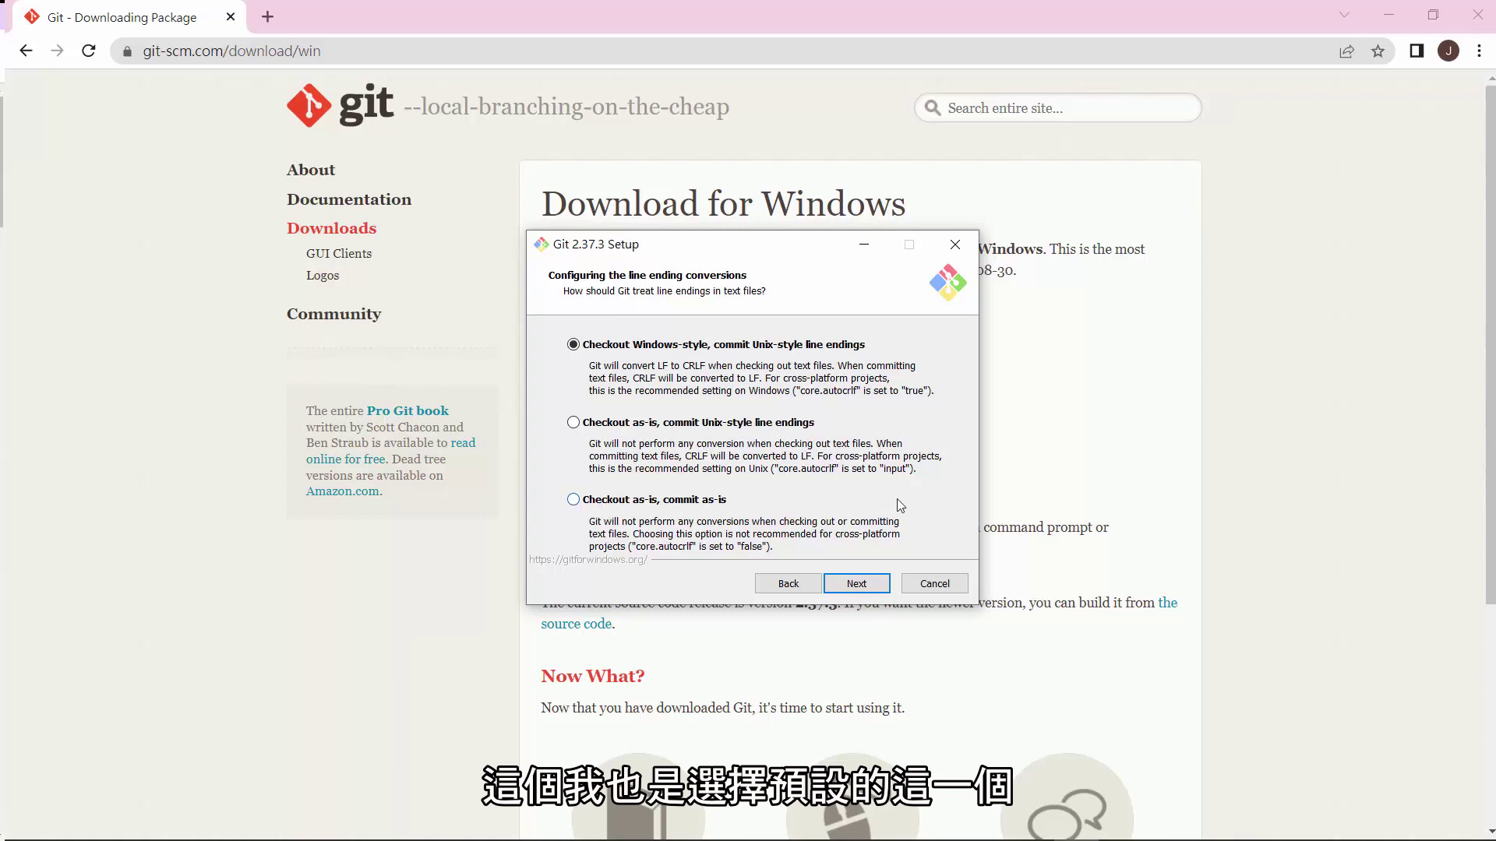
left_click(877, 591)
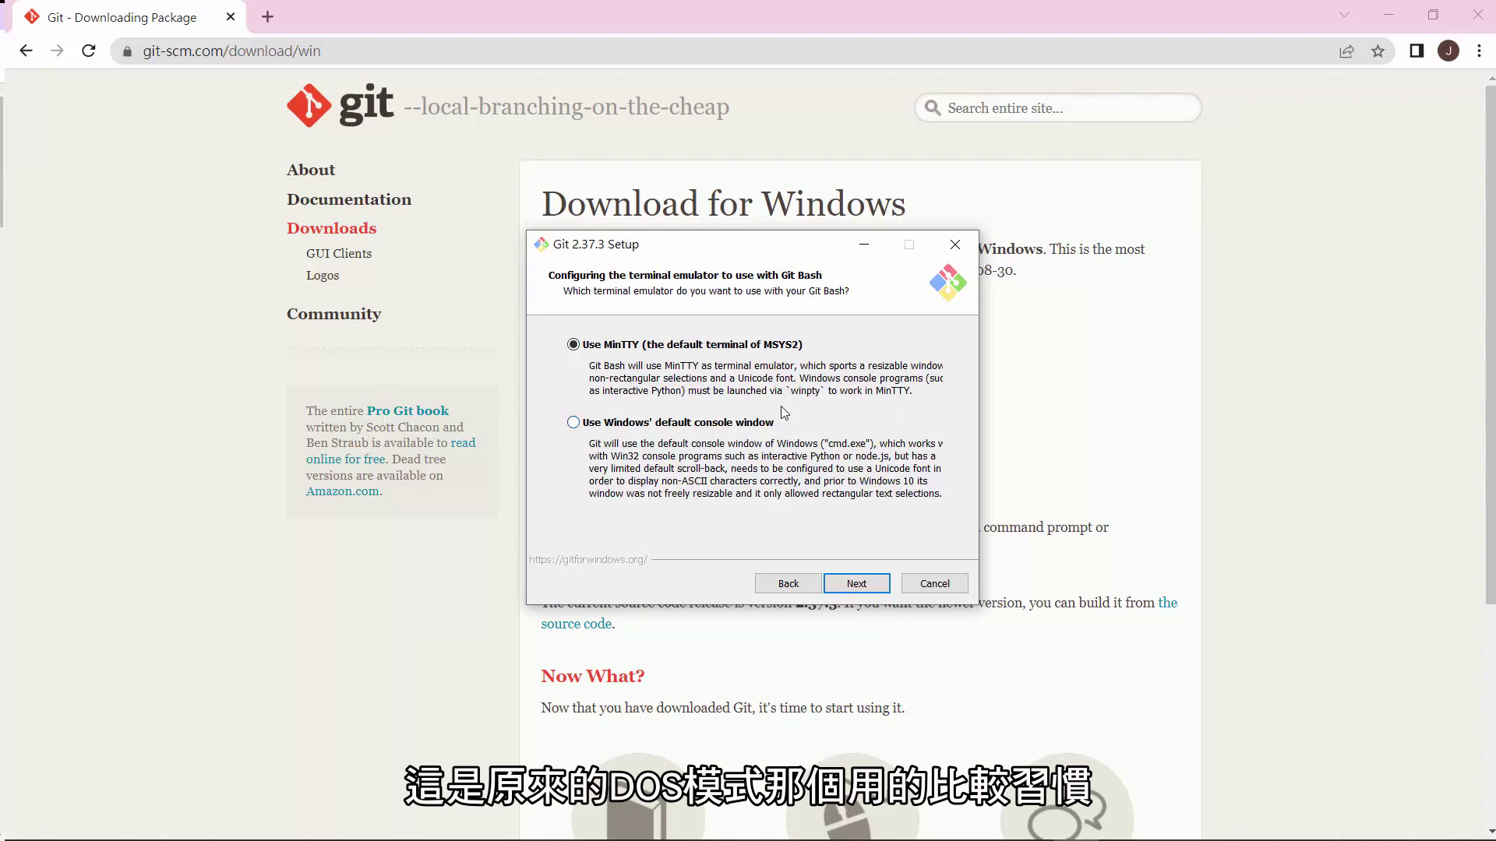
Step: Set Git Bash to use Windows' default console window, keeping the fast-forward or merge default for git pull and Git Credential Manager
left_click(580, 425)
left_click(863, 590)
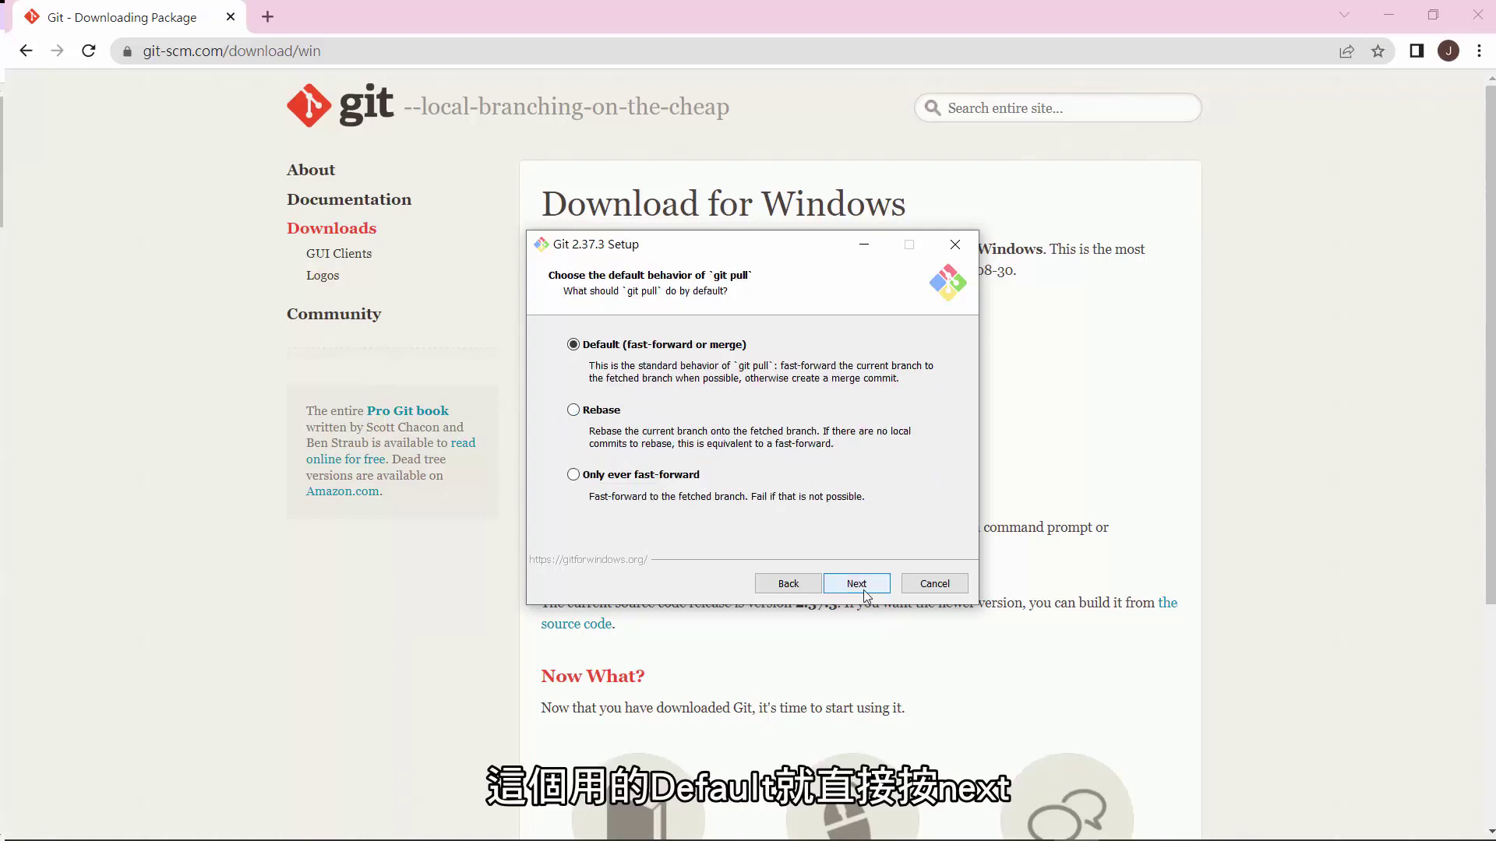
left_click(863, 590)
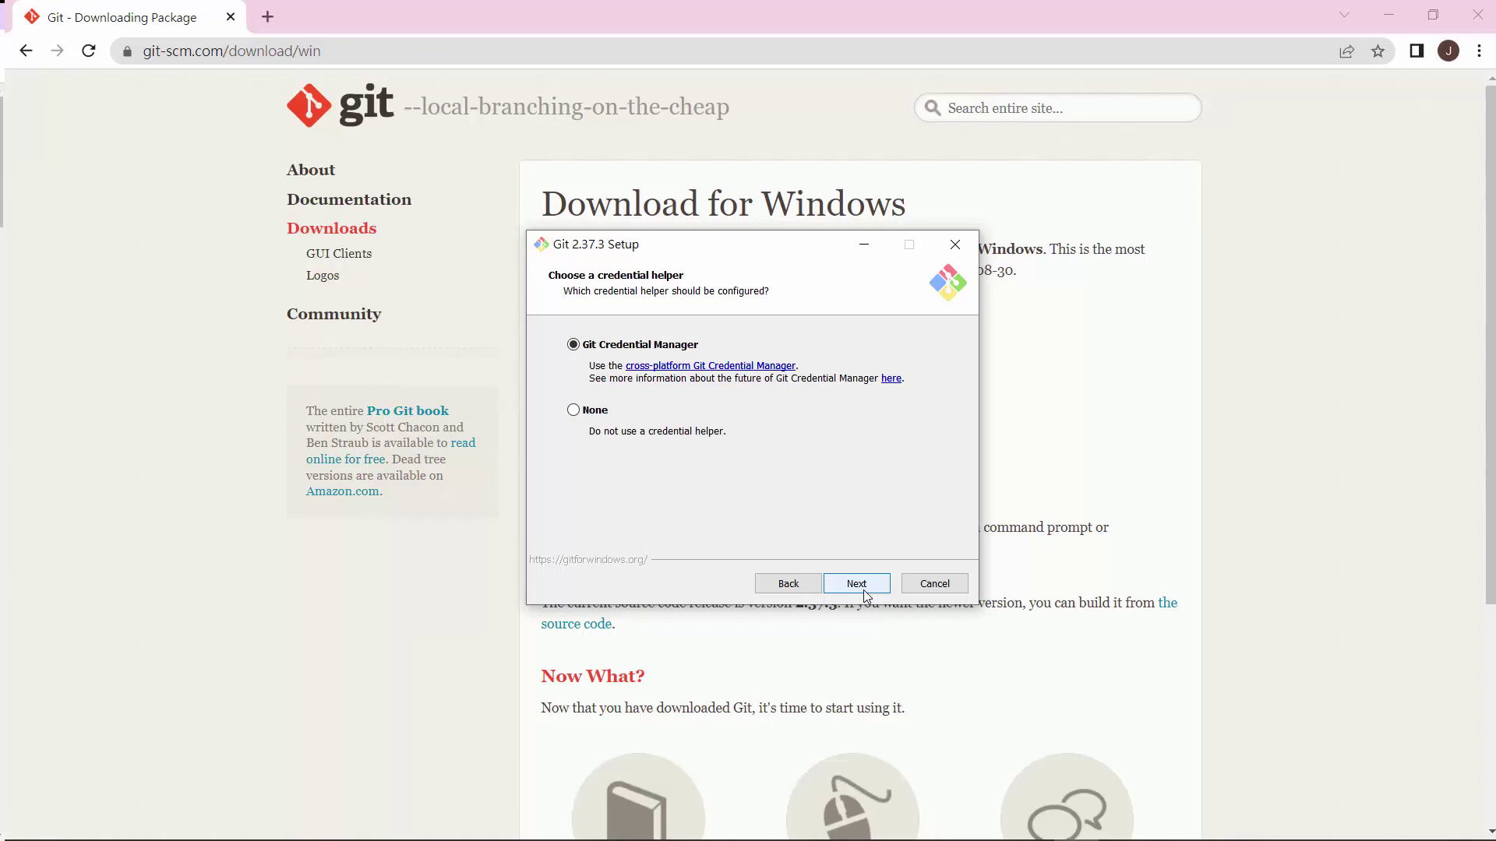
left_click(857, 584)
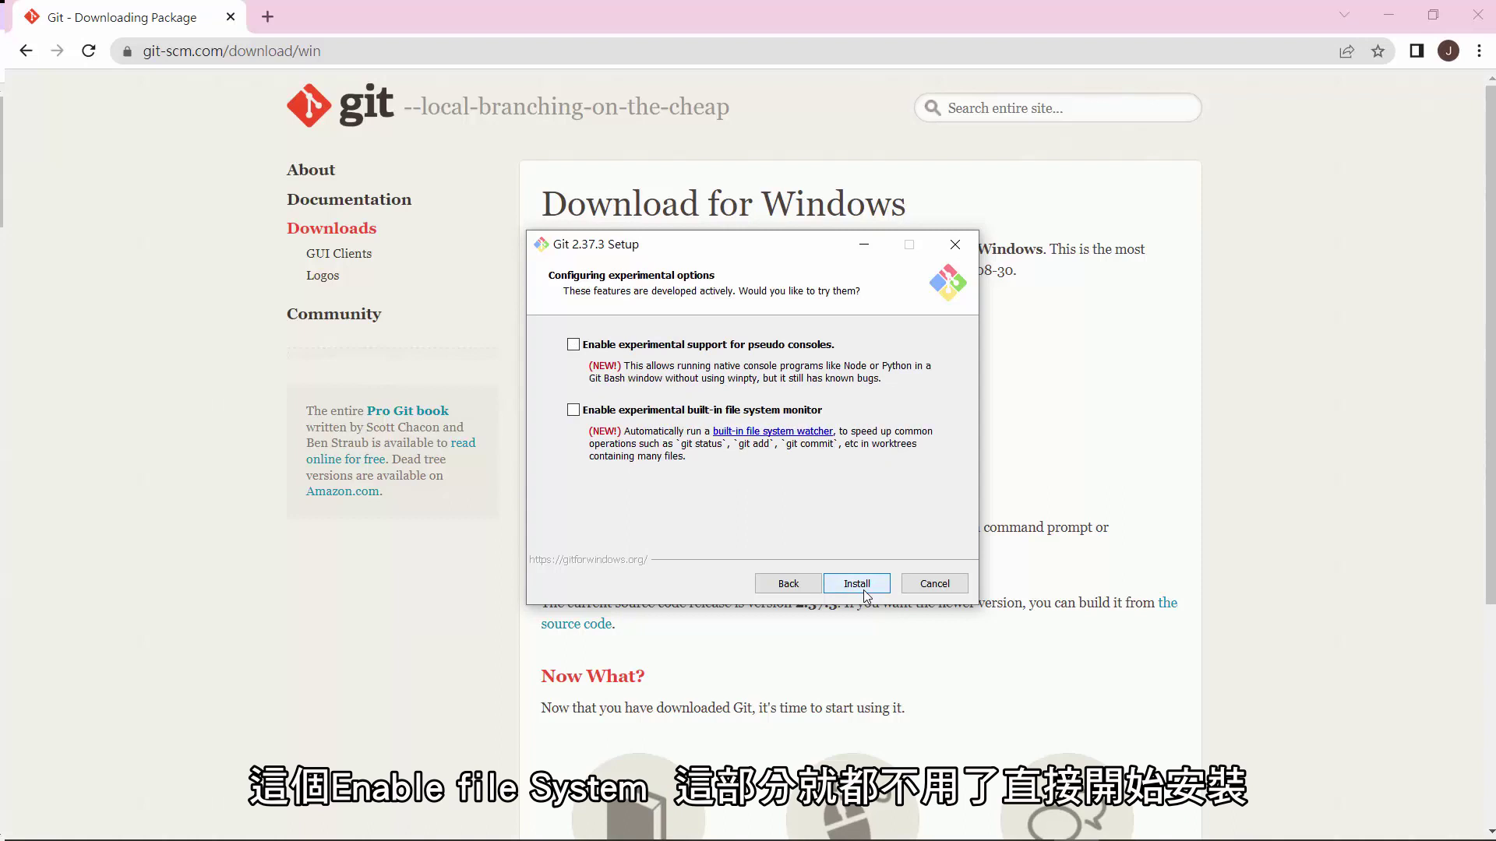
Step: Install Git without the experimental options and finish the setup with View Release Notes disabled
left_click(857, 584)
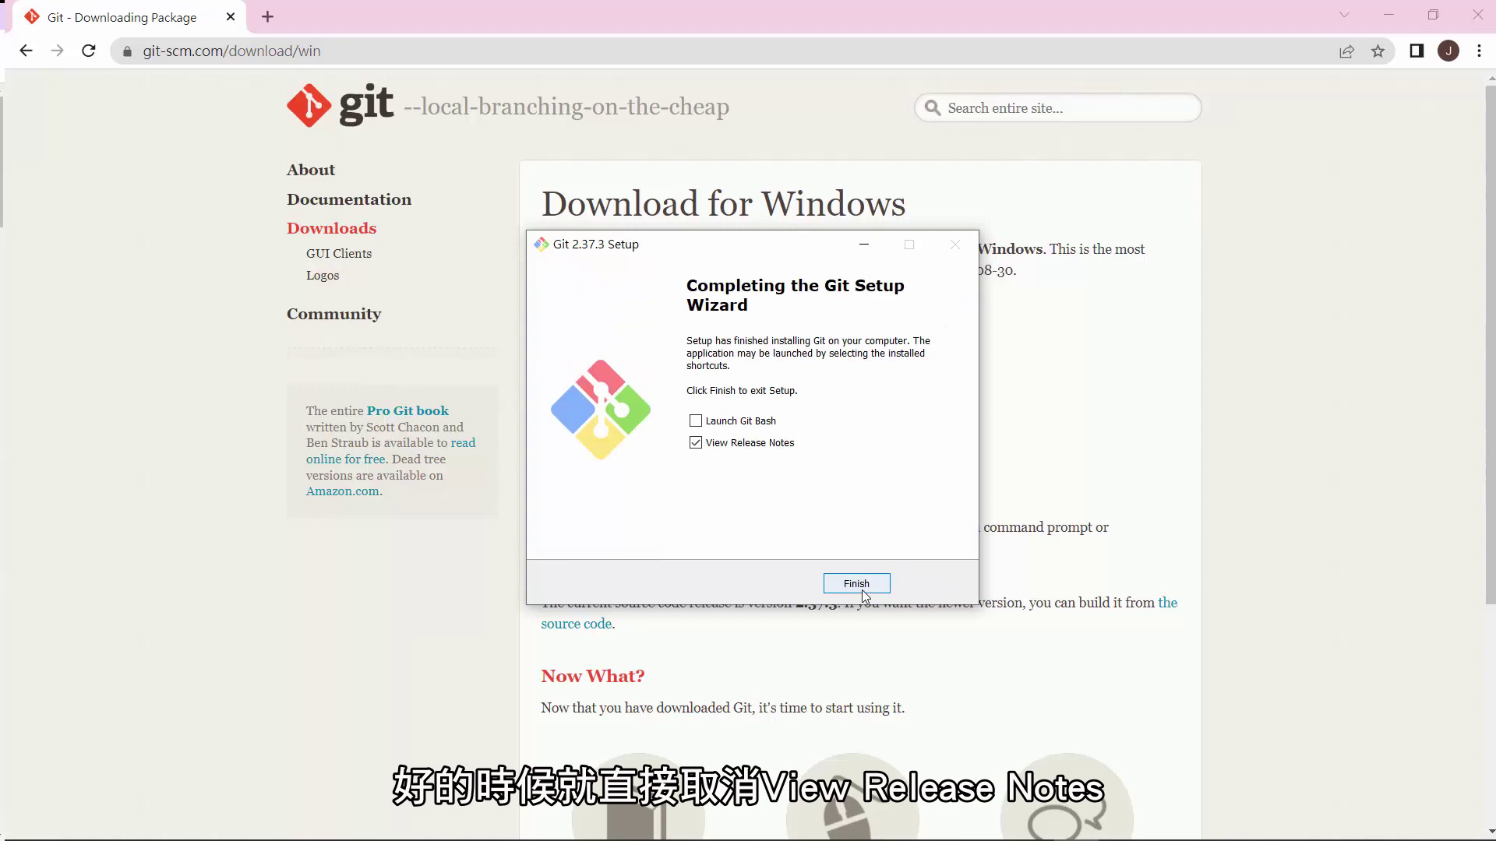
left_click(696, 442)
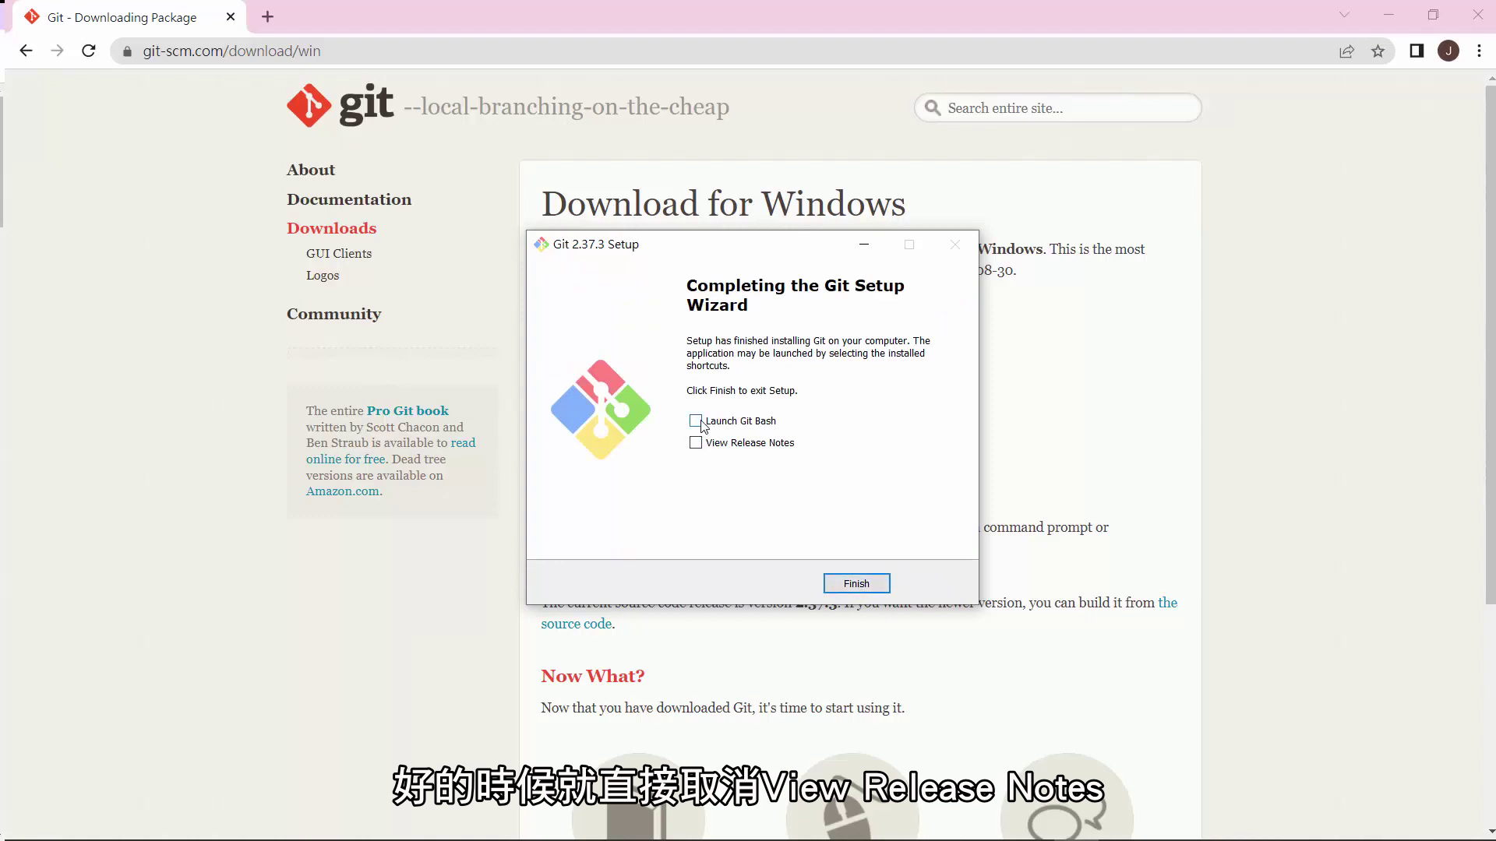
left_click(854, 584)
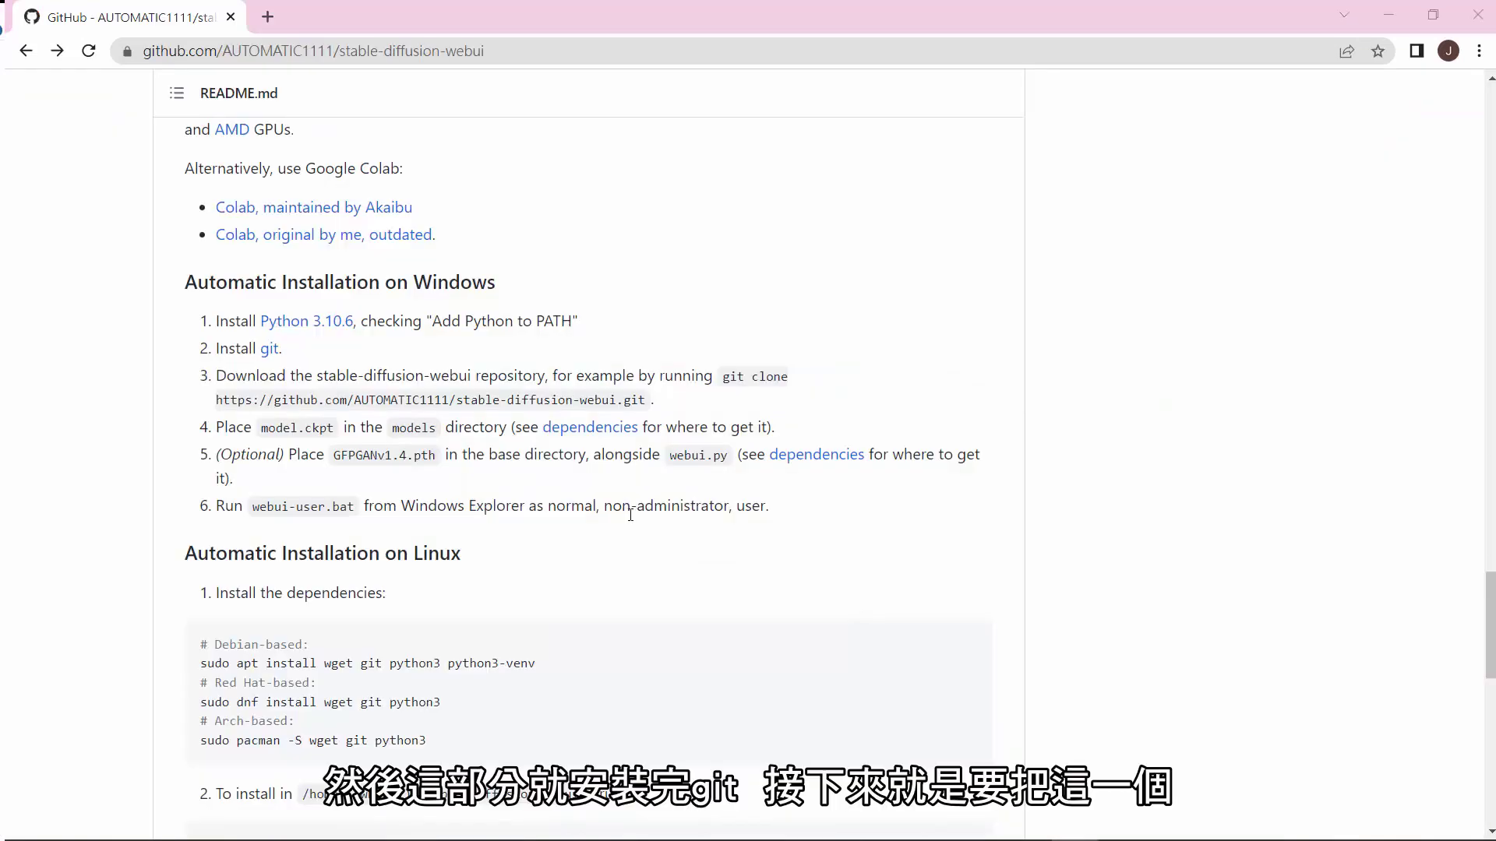
left_click(688, 397)
left_click_drag(217, 400, 637, 400)
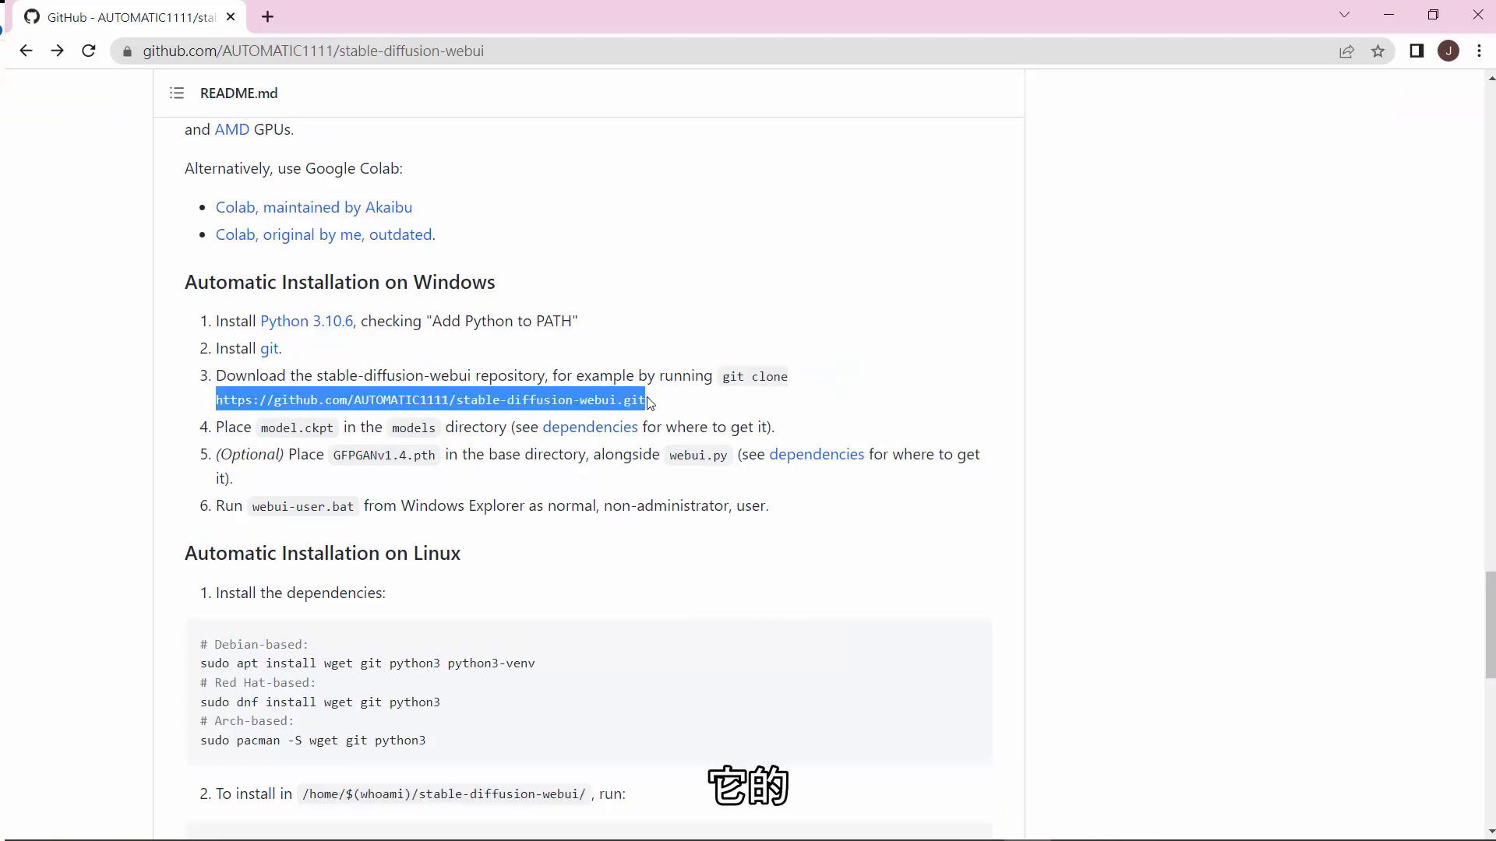
right_click(637, 399)
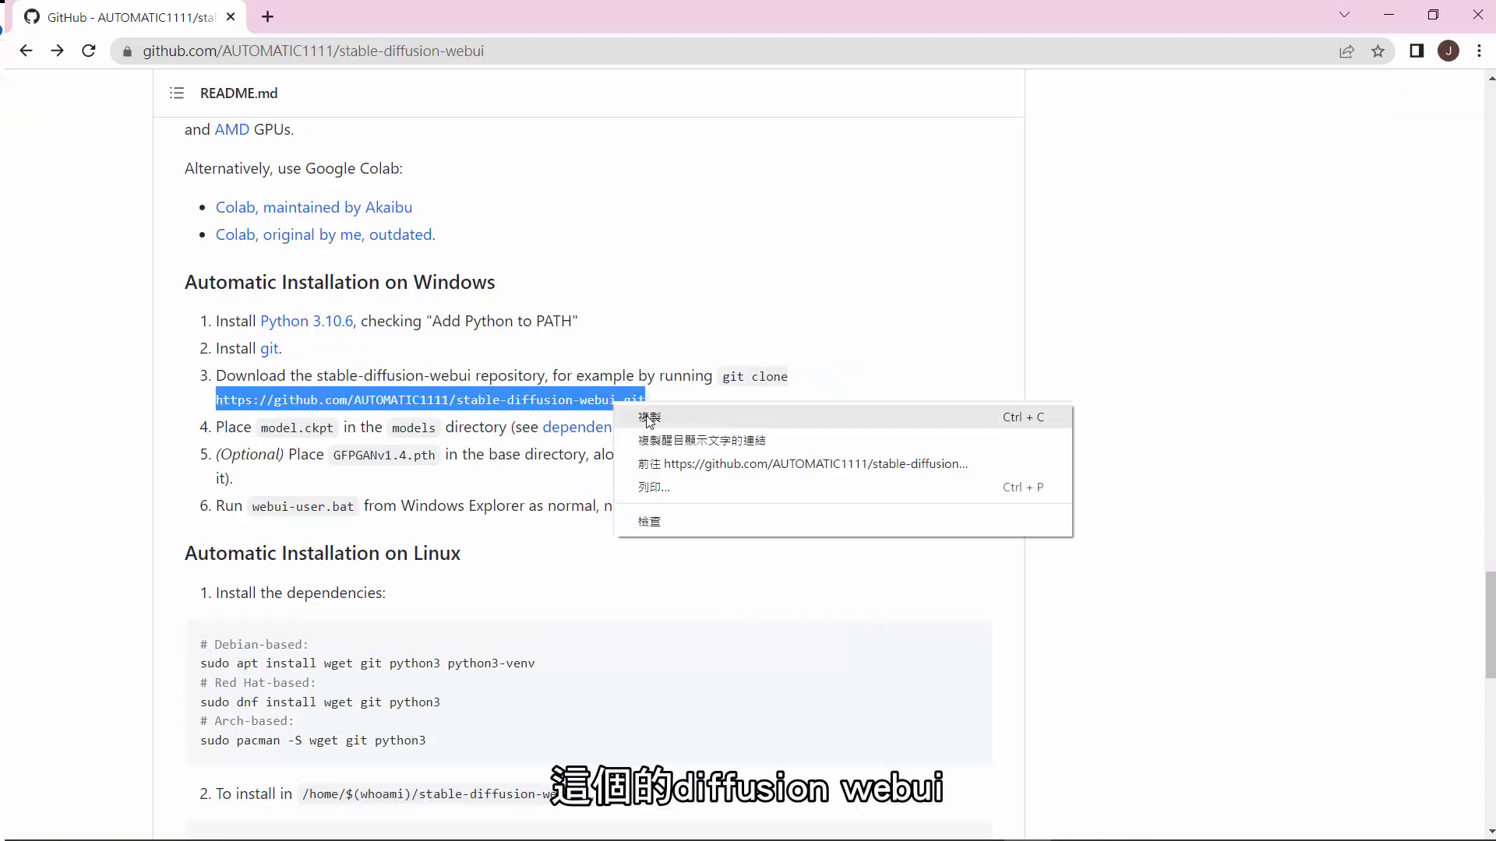
left_click(646, 413)
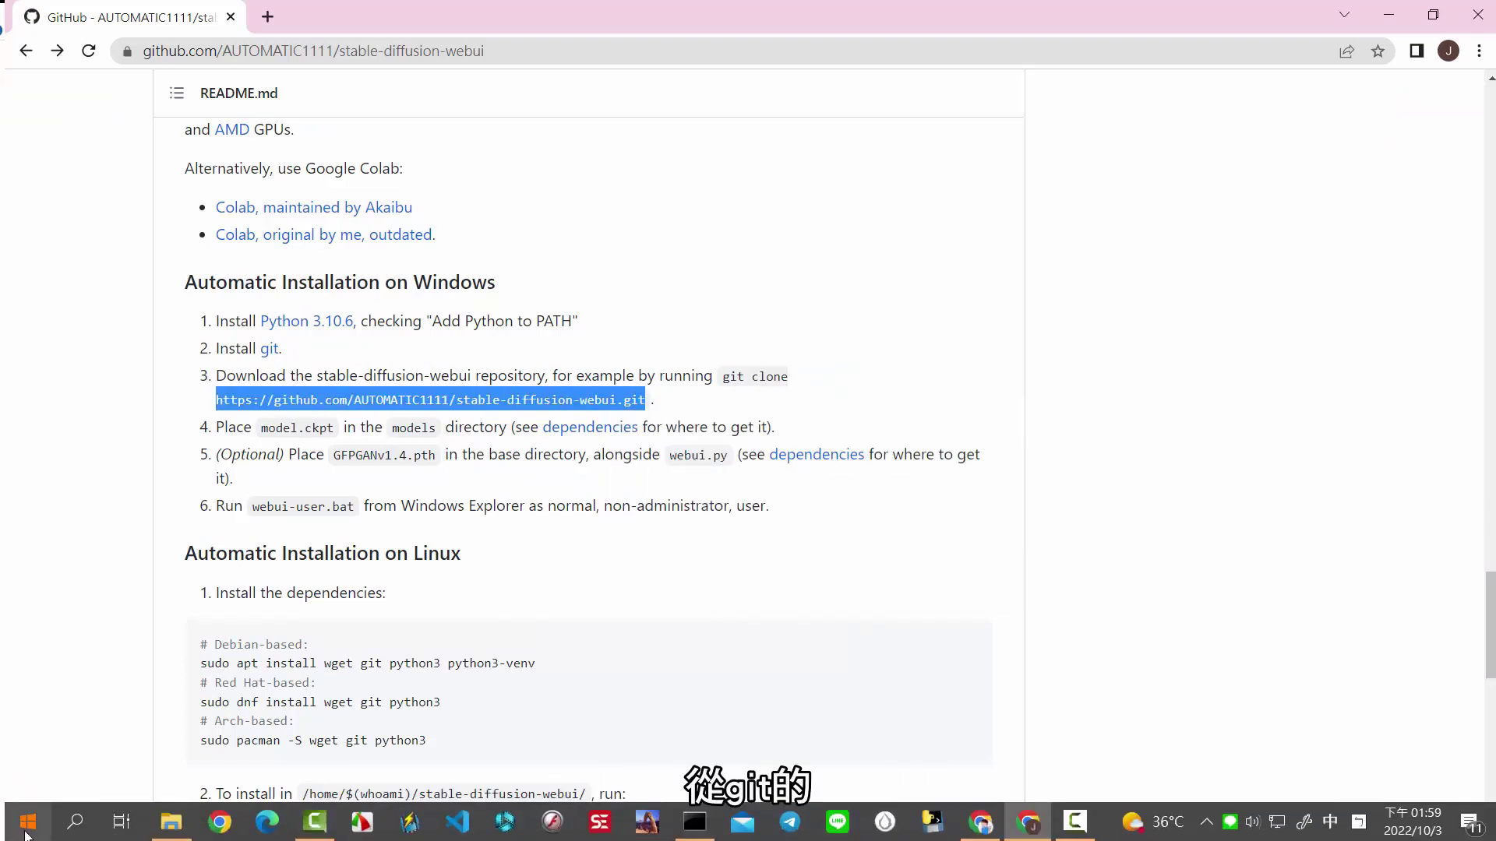
Step: Launch Git GUI, start cloning an existing repository, and paste the copied stable-diffusion-webui URL as the source location
left_click(16, 823)
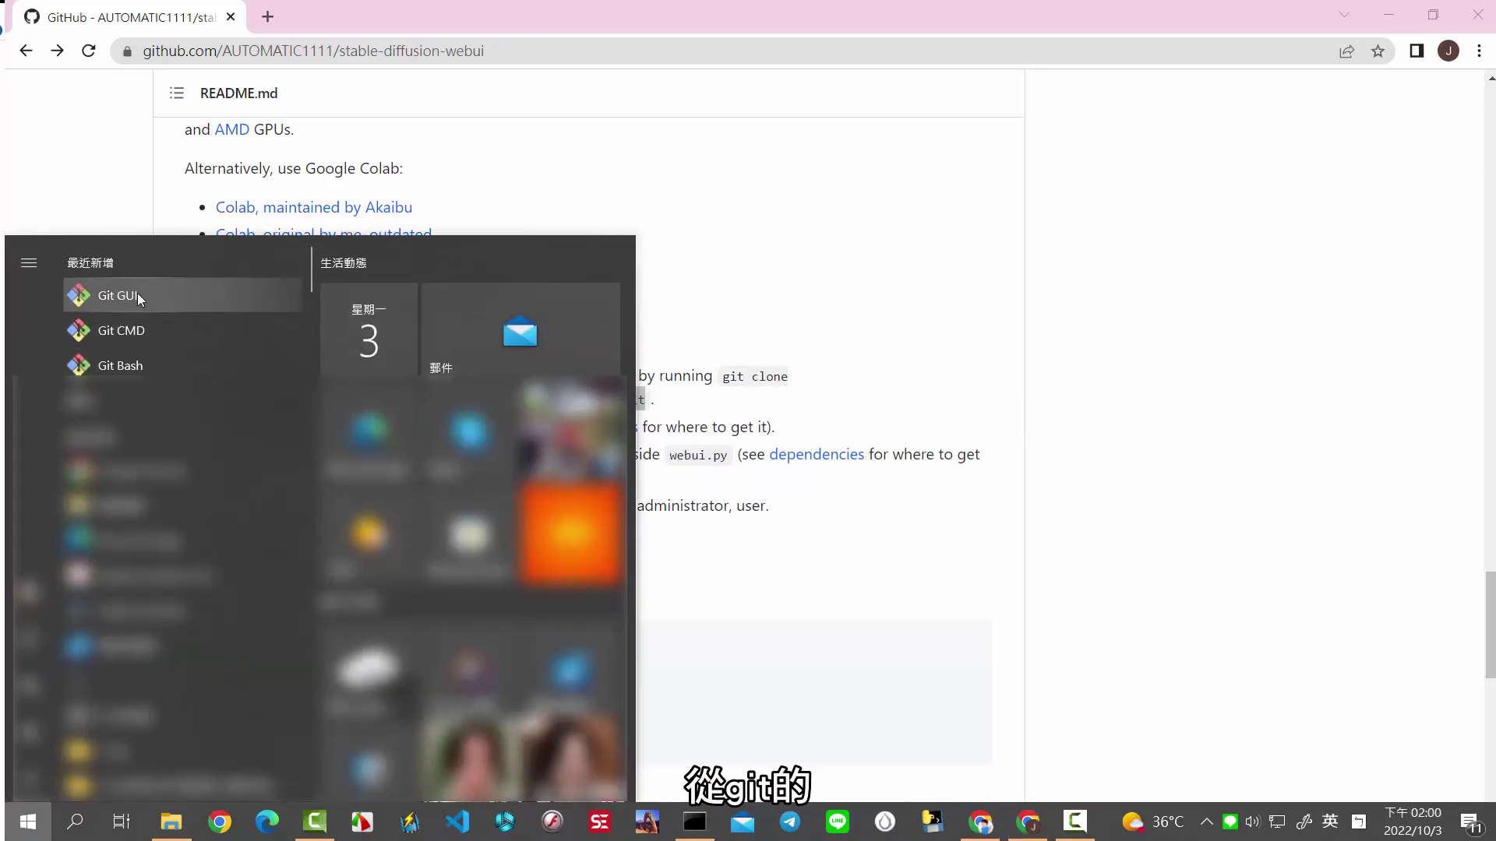
left_click(125, 296)
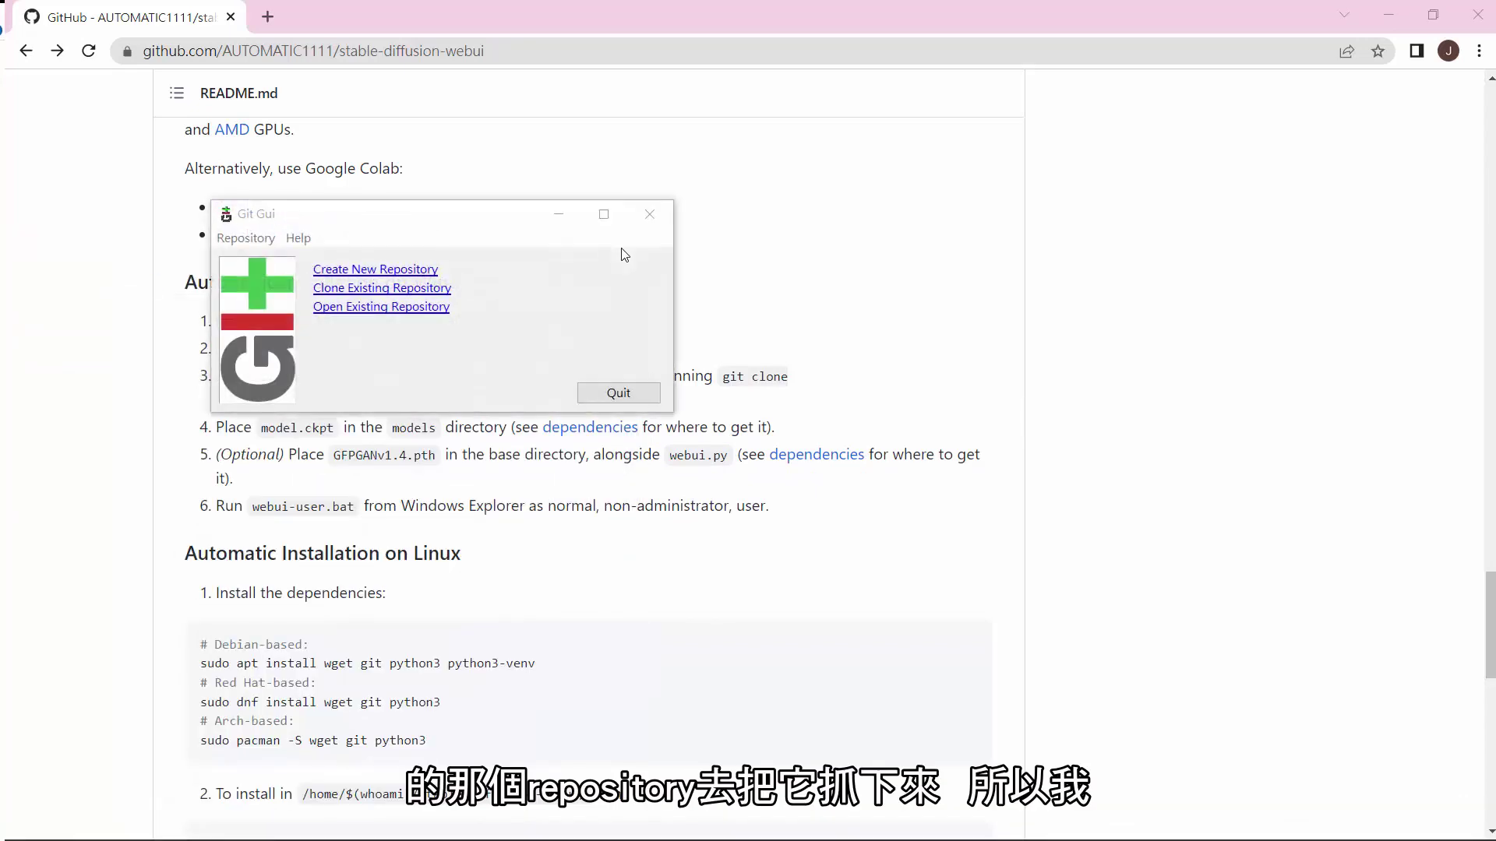
left_click(397, 287)
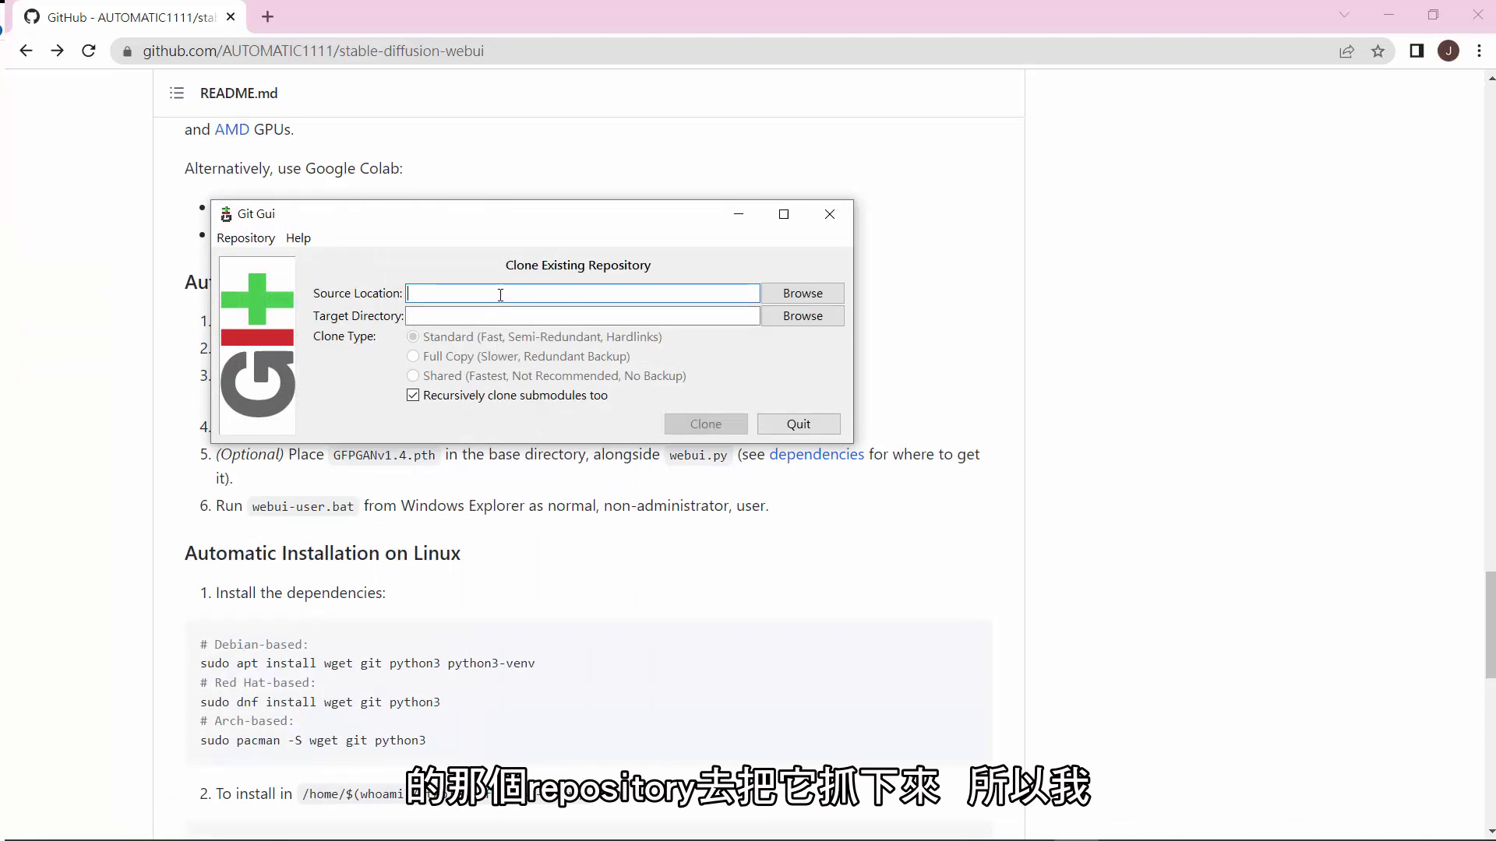
key("ctrl+v")
Step: Clone the repository into the target directory g:\AItest\diffusion and close Git GUI once cloning completes
left_click(495, 317)
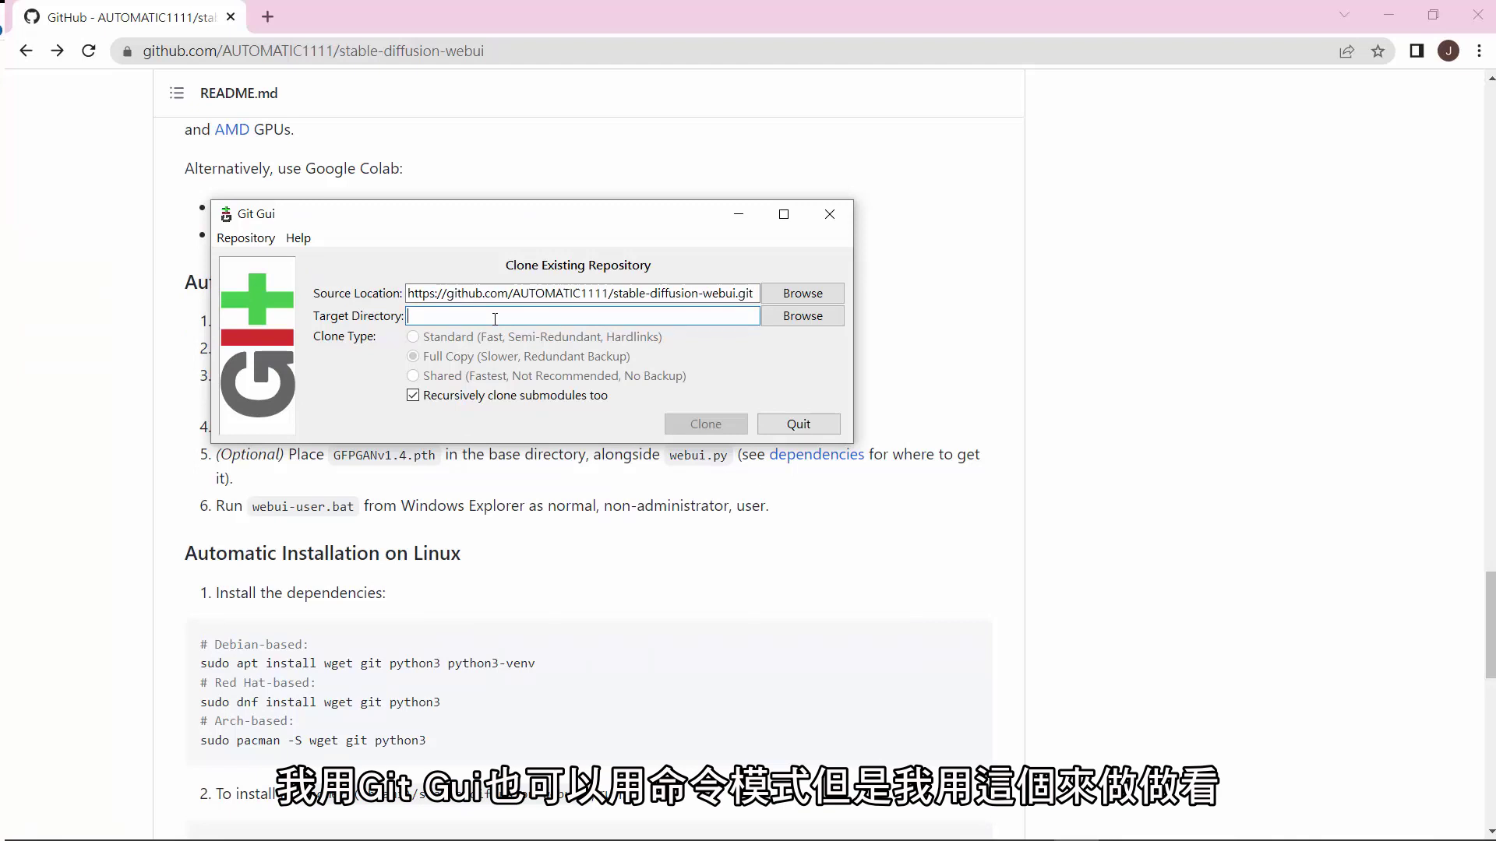
type("g:")
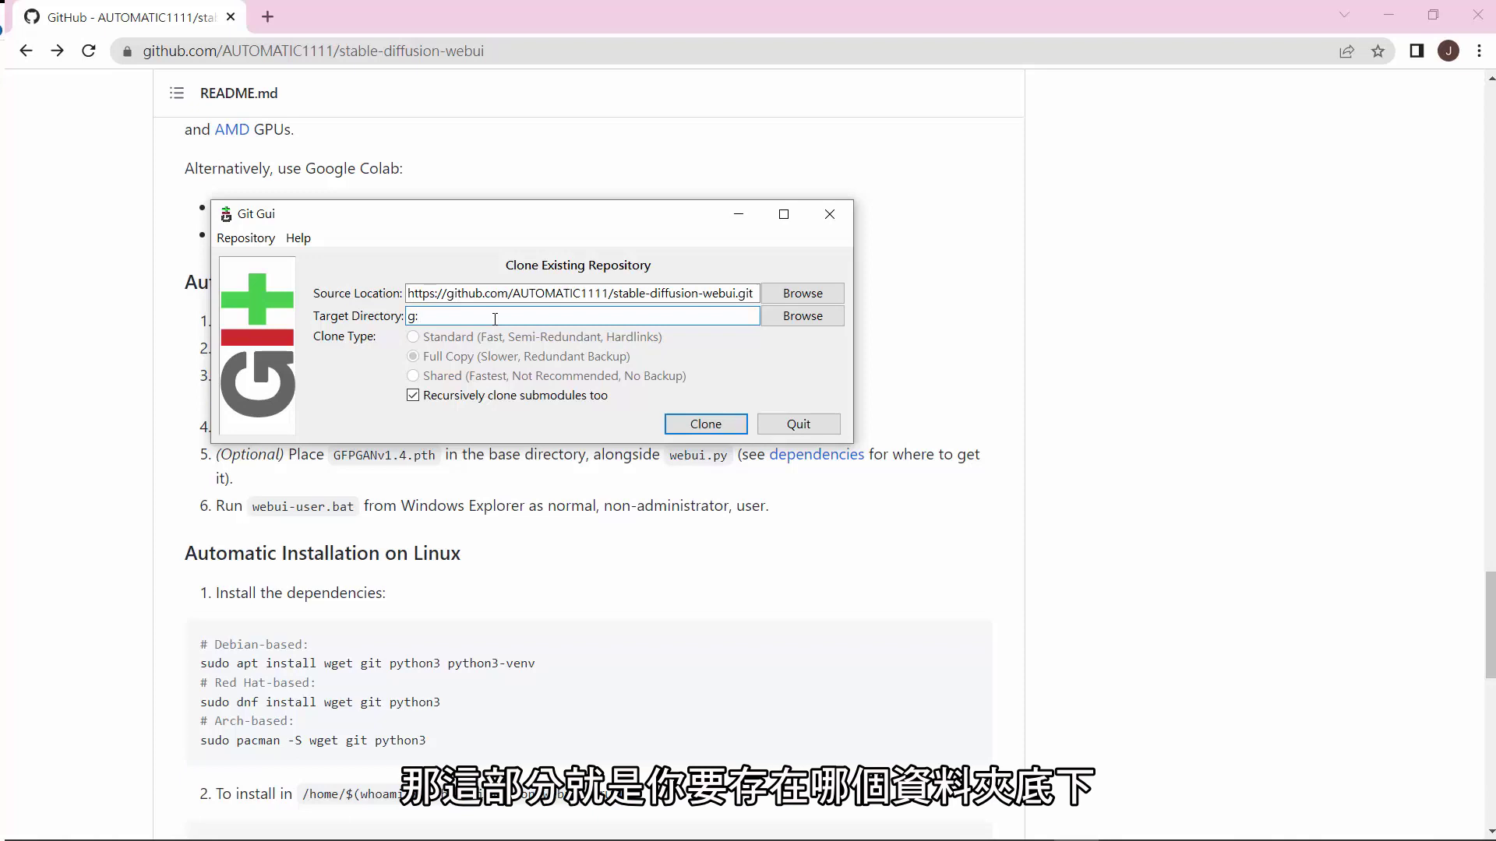
type("\\game")
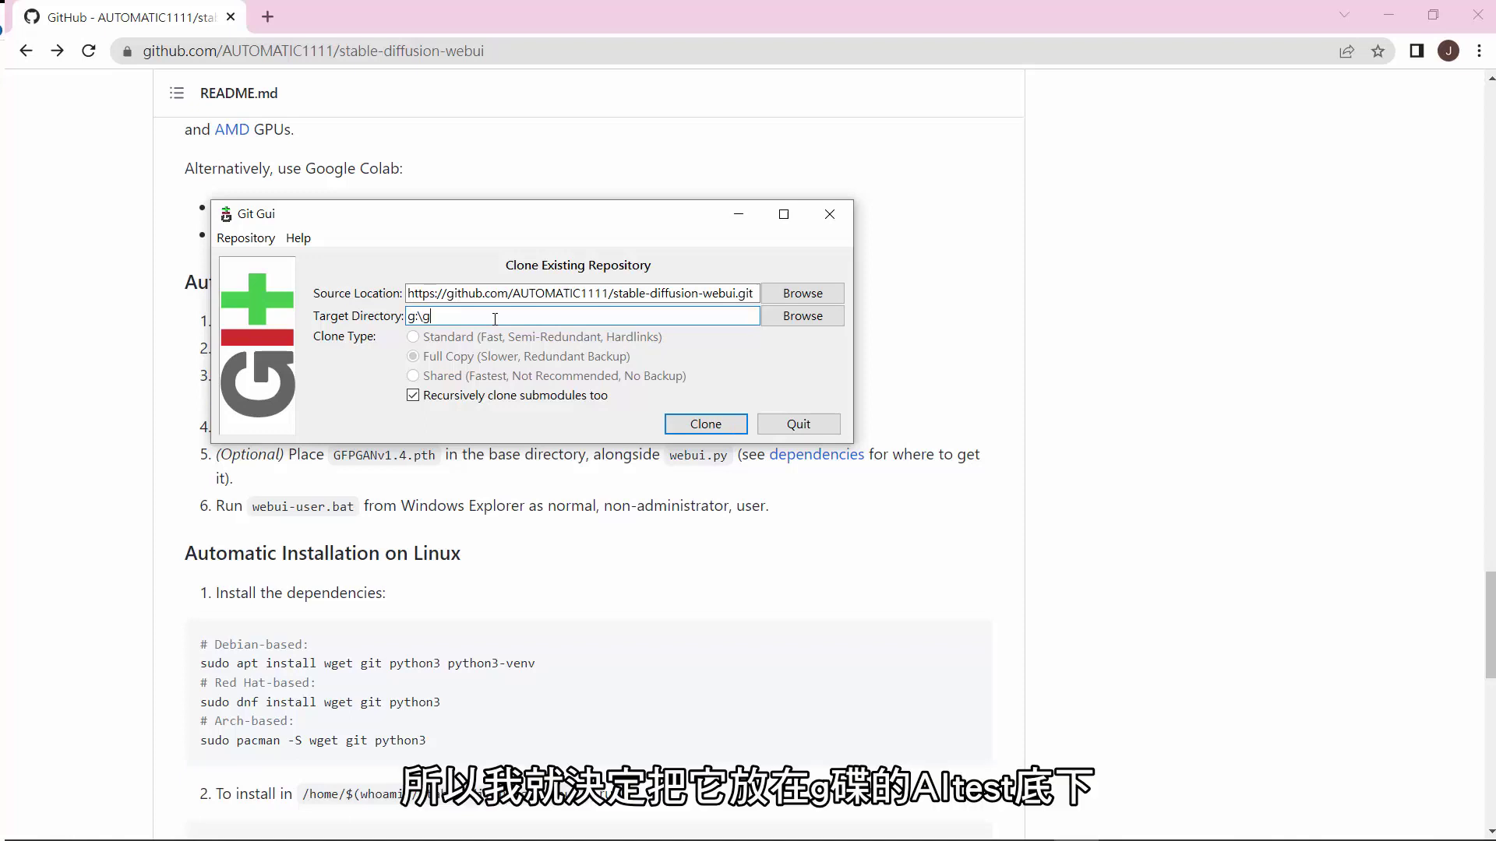
key("BackSpace")
key("BackSpace")
key("BackSpace")
key("BackSpace")
type("AItest")
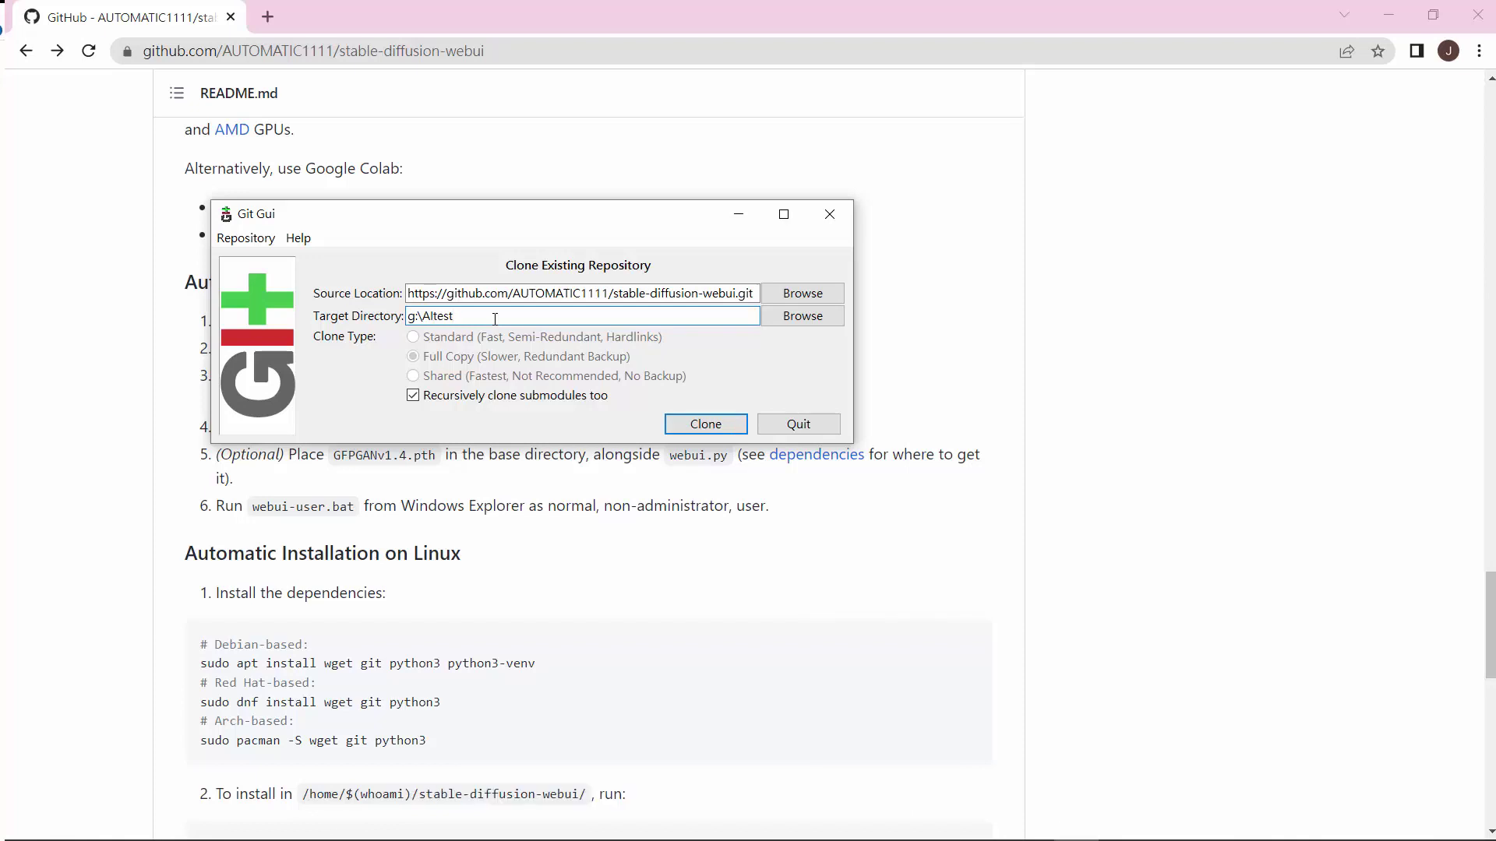
type("\\")
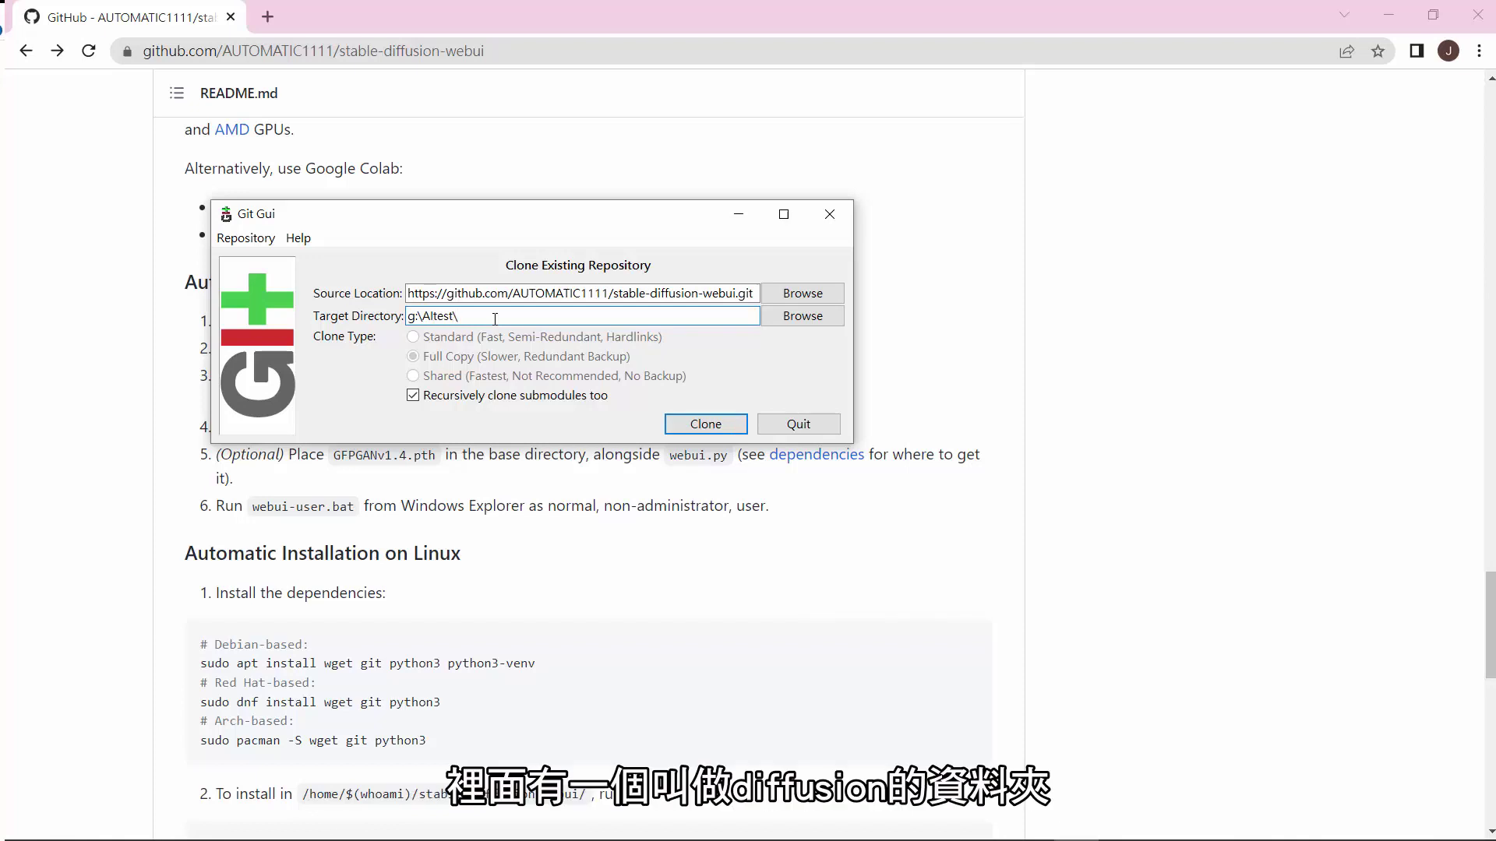
type("diffusion")
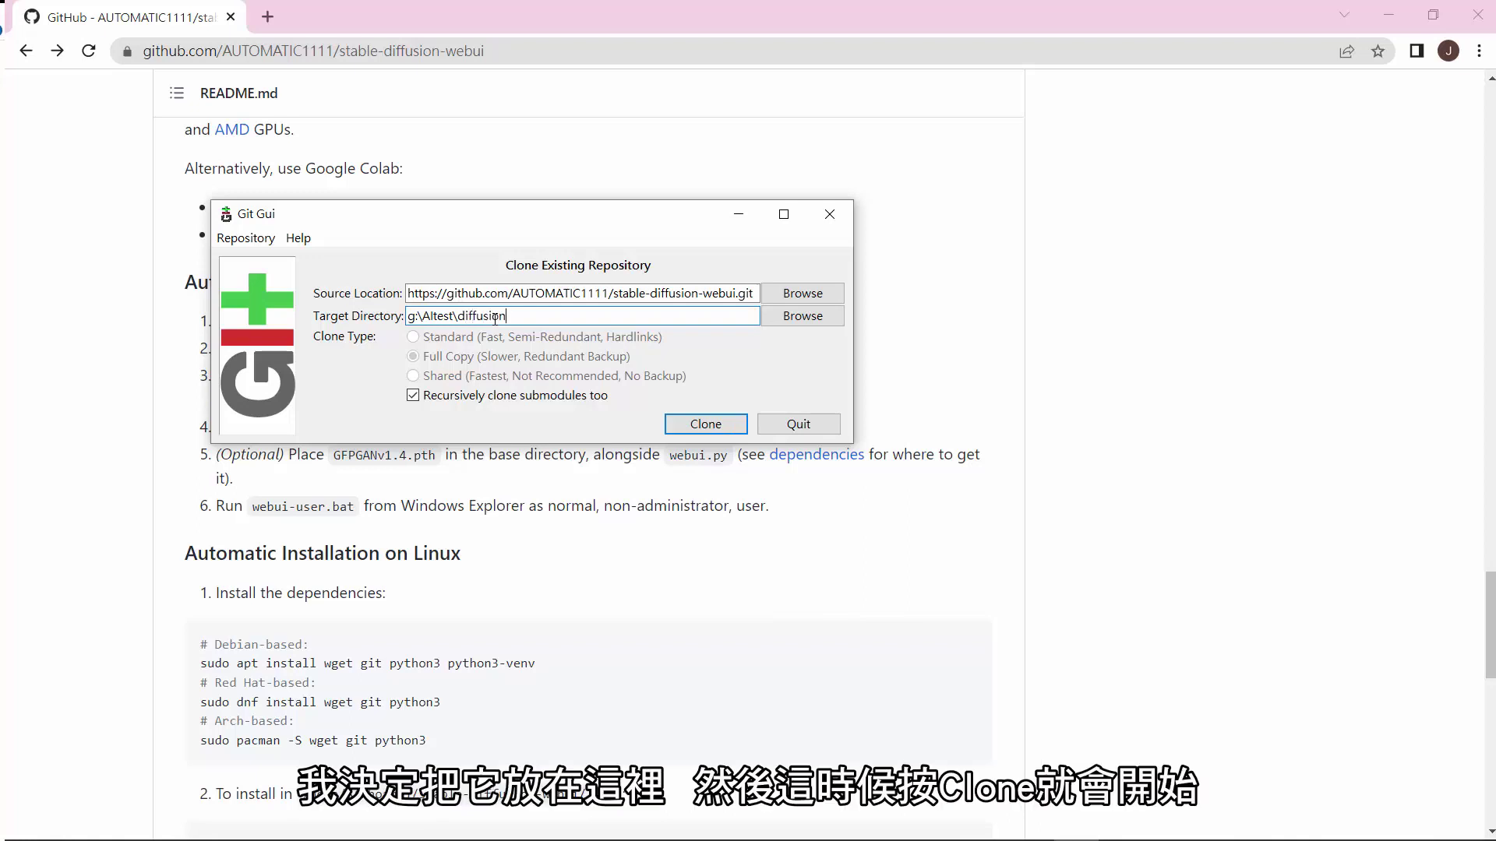
left_click(718, 422)
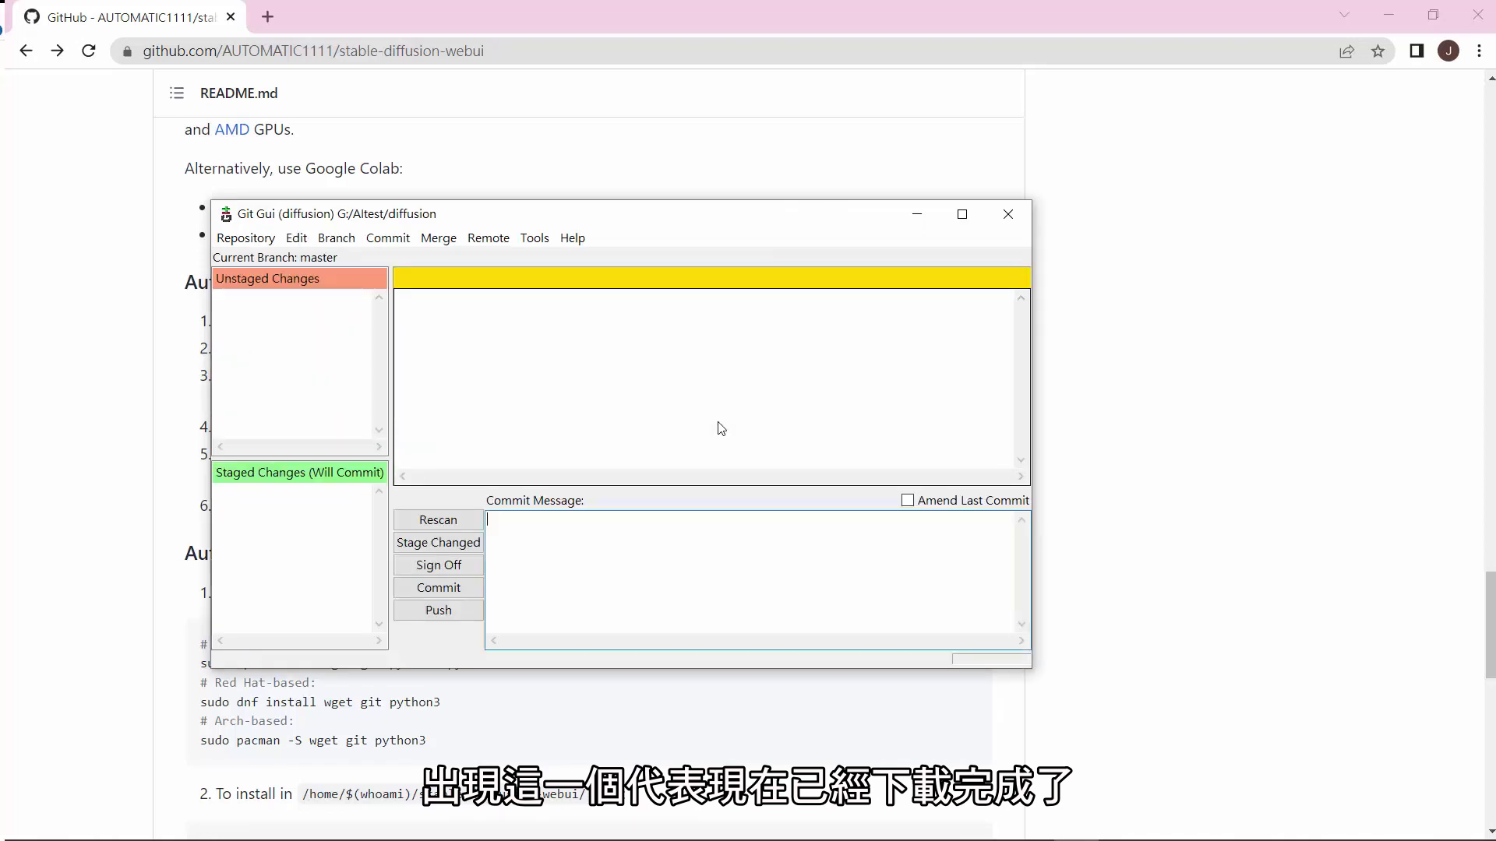
left_click(1008, 213)
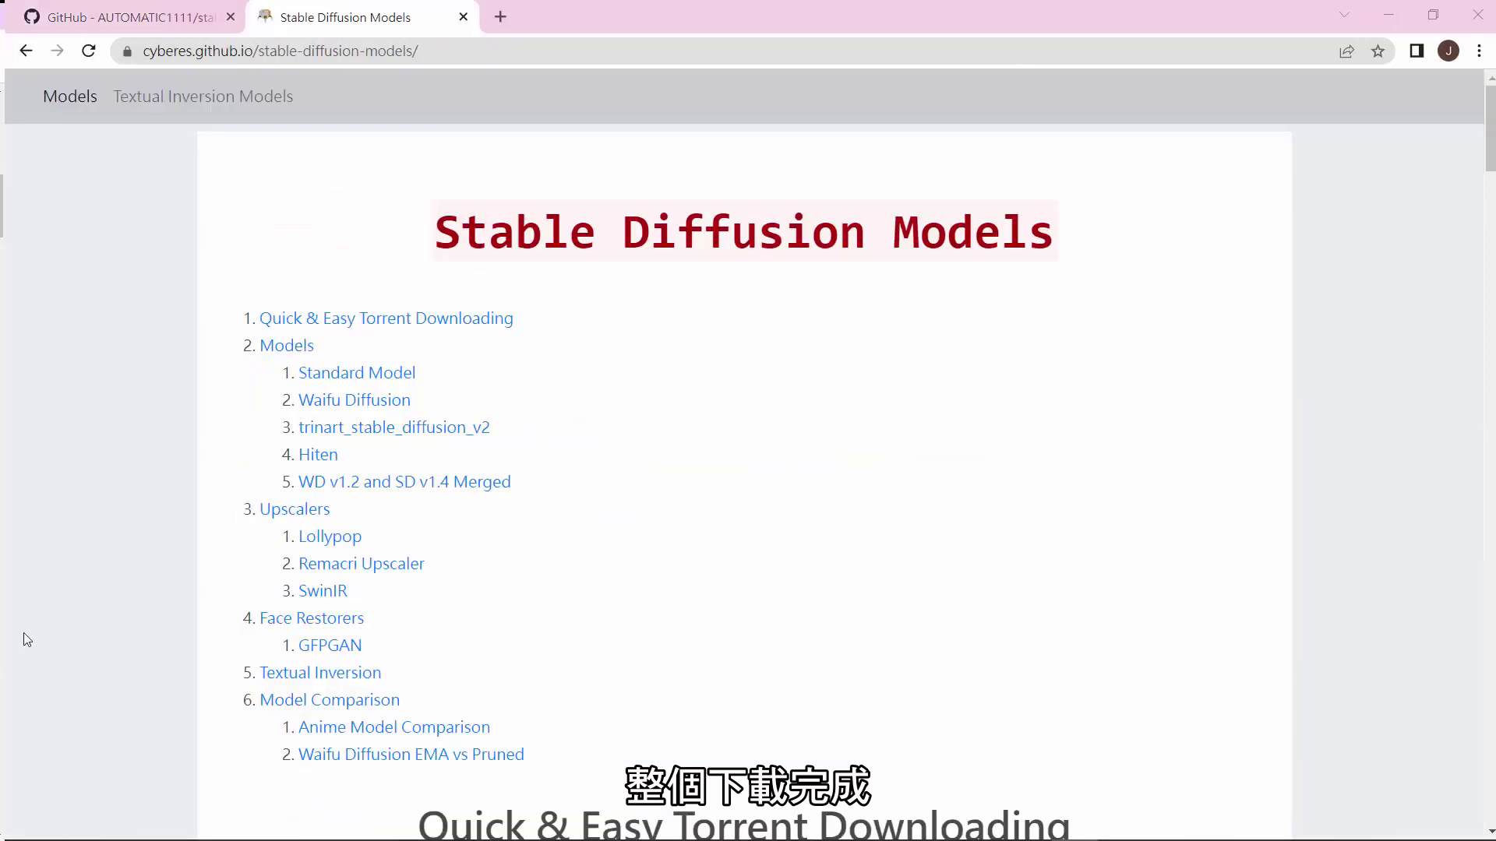
Step: Look through the Stable Diffusion Models page at cyberes.github.io/stable-diffusion-models for the Standard Model 1.4 download options
left_click(449, 50)
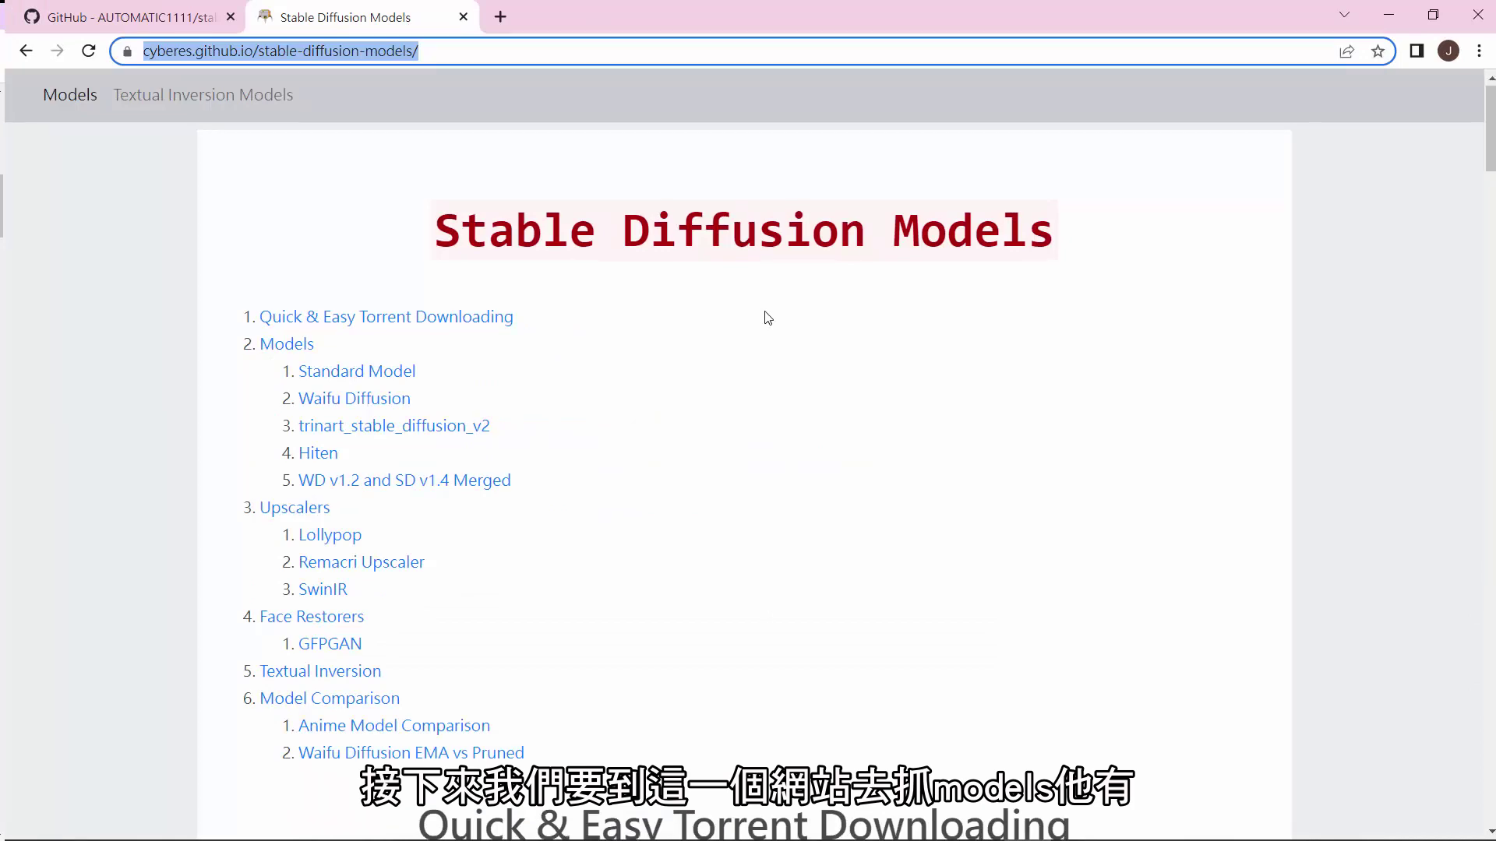
scroll(767, 318, "down", 5)
scroll(768, 318, "up", 3)
scroll(767, 318, "down", 5)
scroll(768, 318, "down", 4)
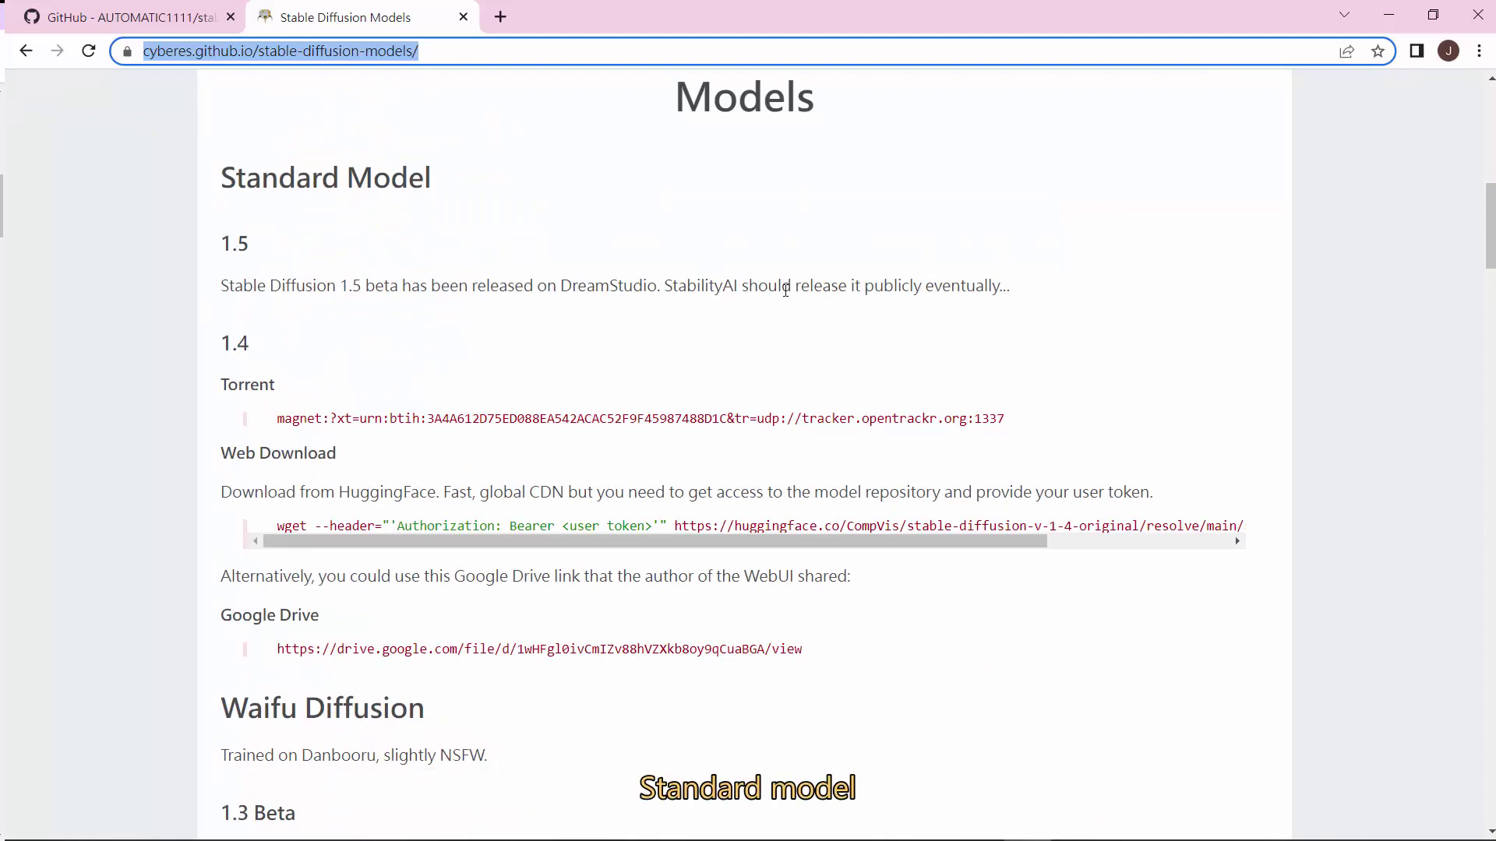
scroll(629, 284, "down", 1)
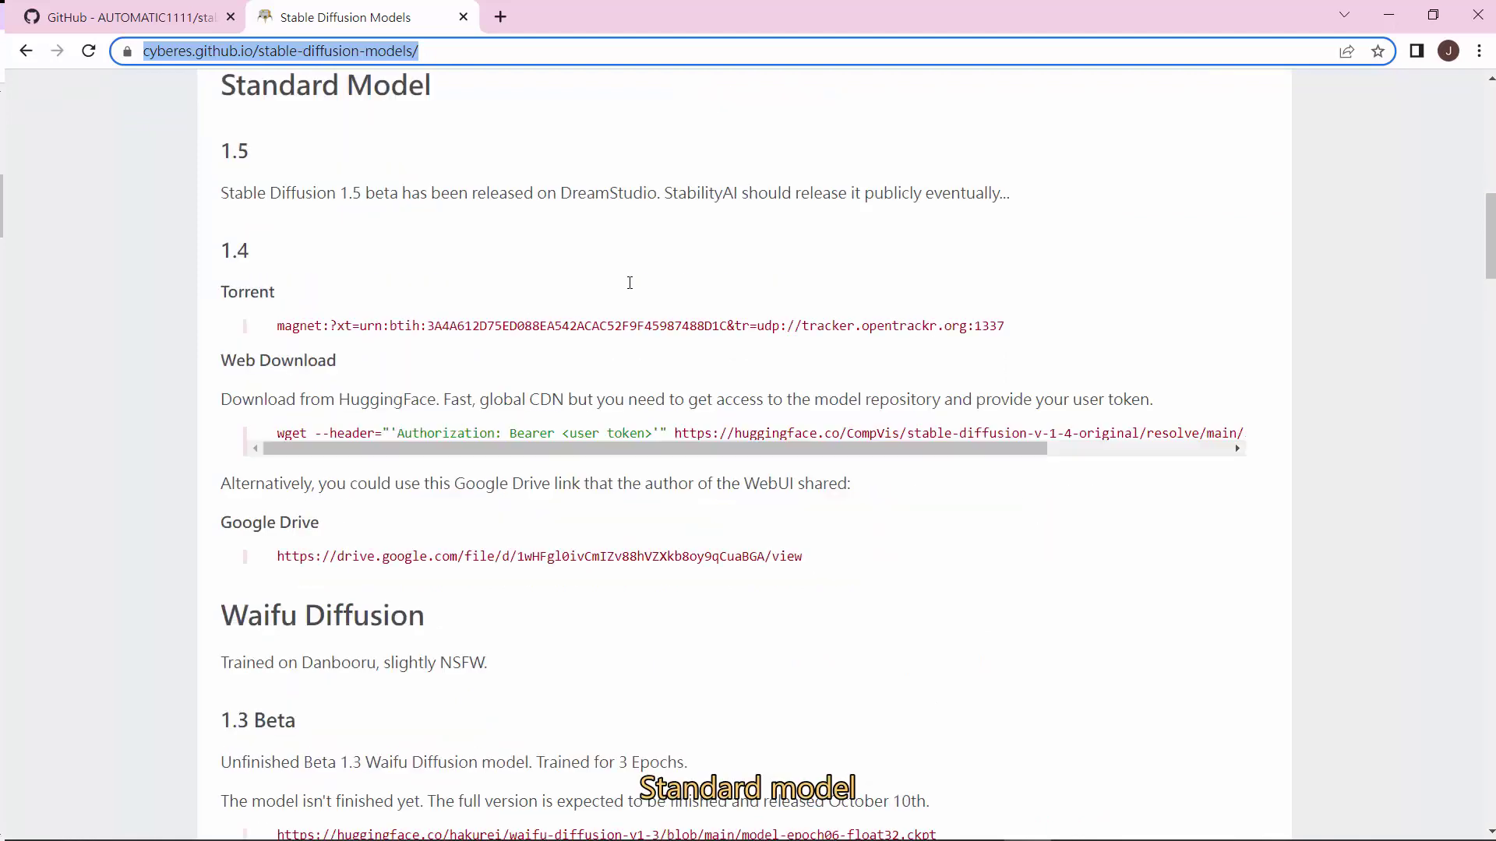
scroll(421, 278, "up", 1)
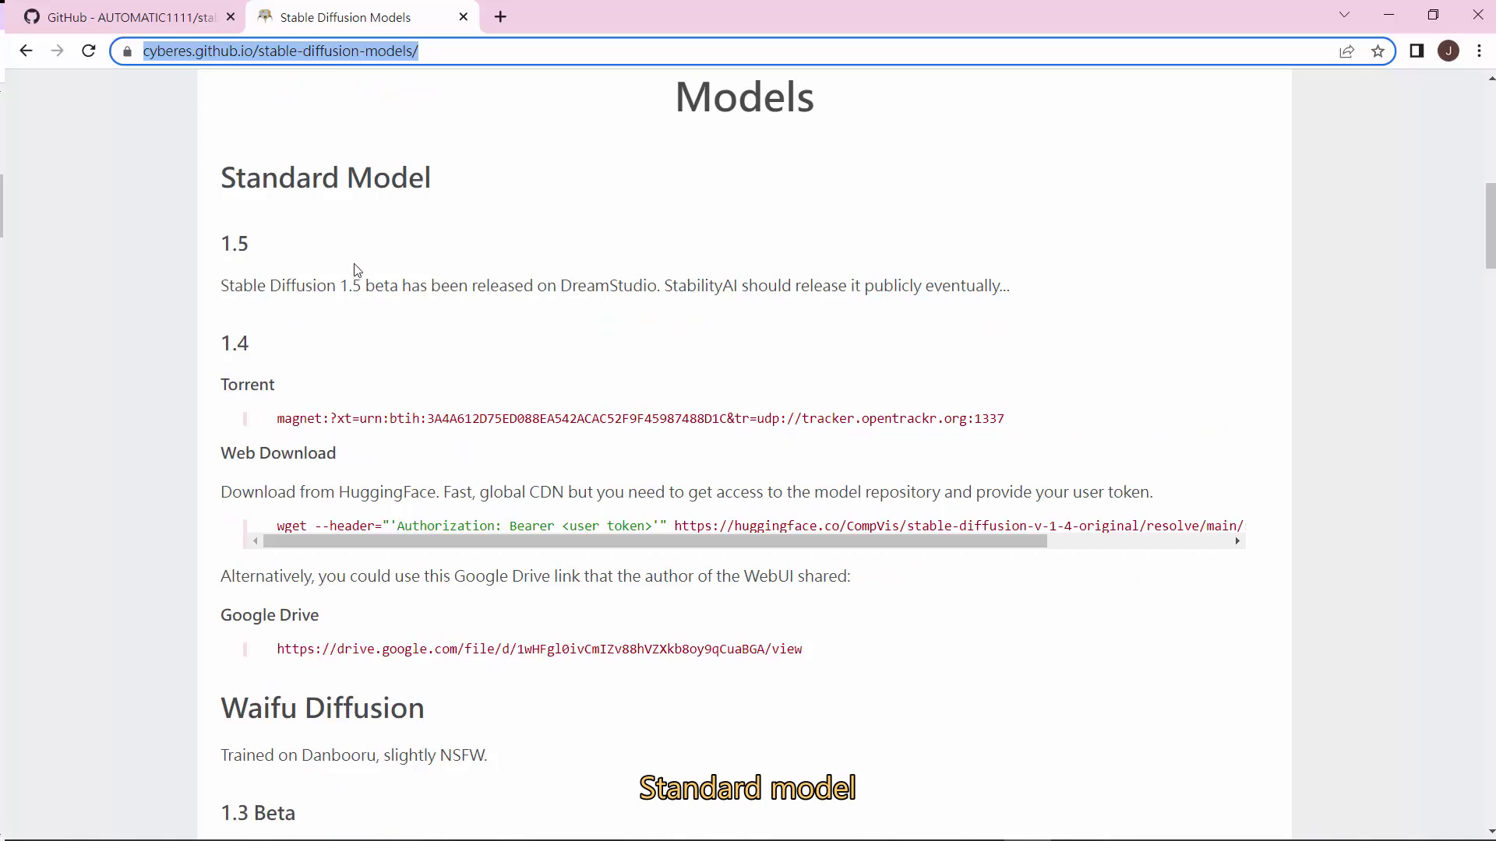
Step: Examine the Standard Model 1.4 downloads and the Waifu Diffusion section, including the release note for version 1.3 Beta
scroll(511, 238, "down", 2)
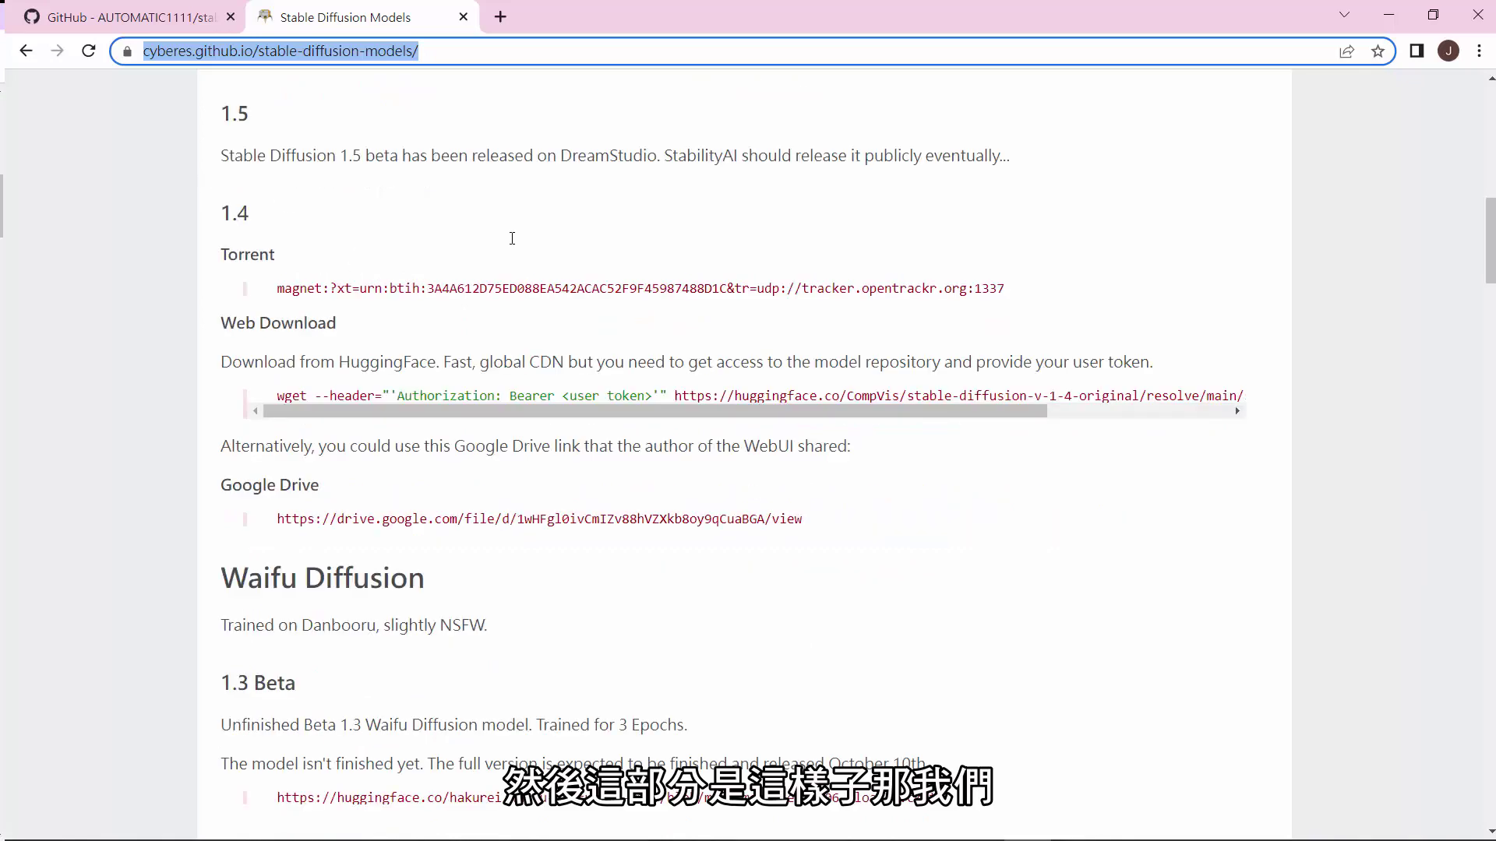
scroll(512, 238, "up", 1)
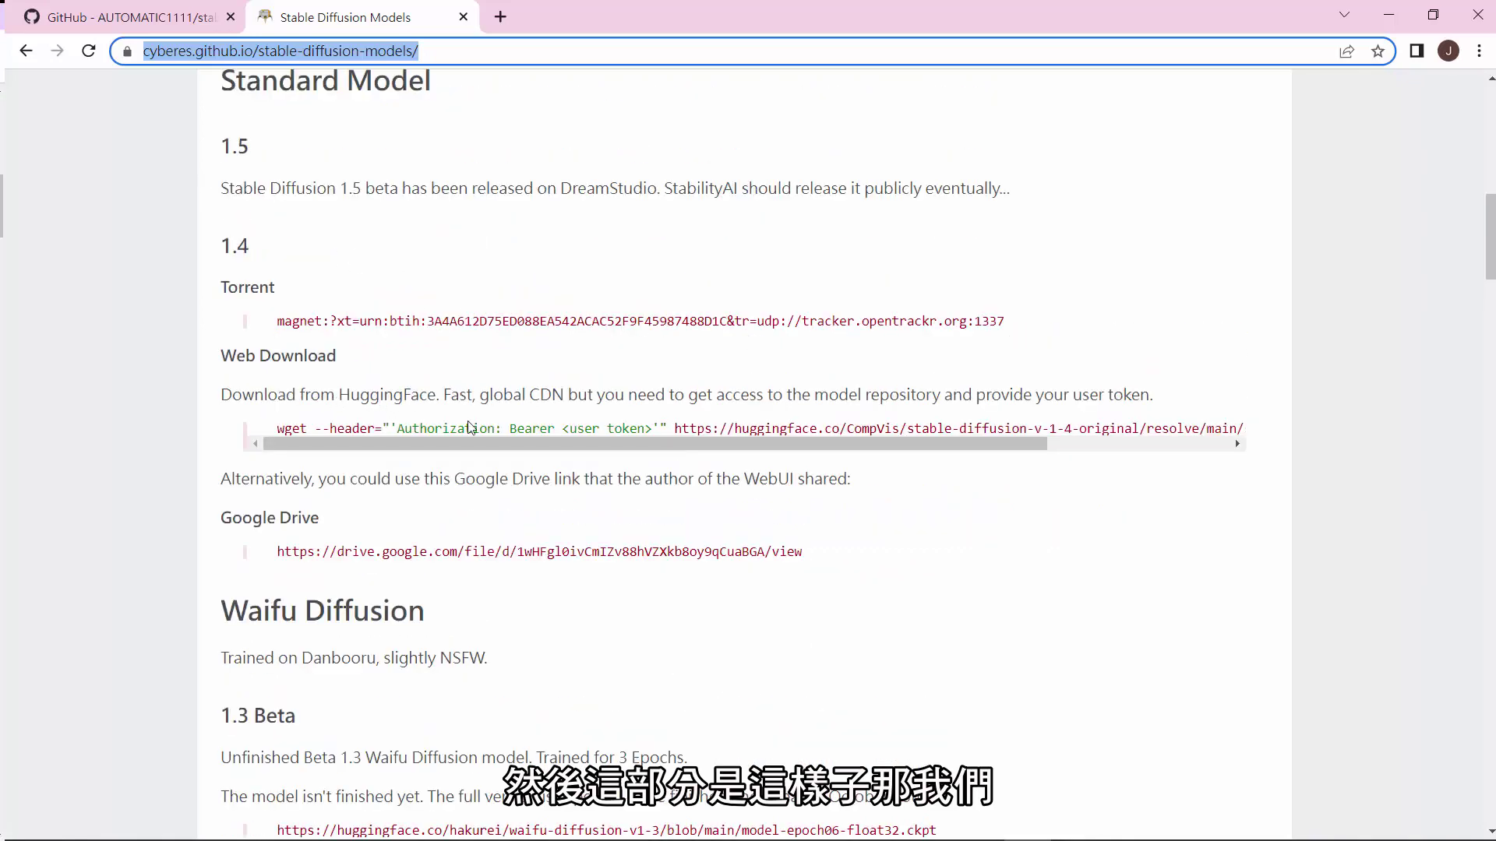
scroll(946, 432, "down", 1)
scroll(947, 432, "down", 4)
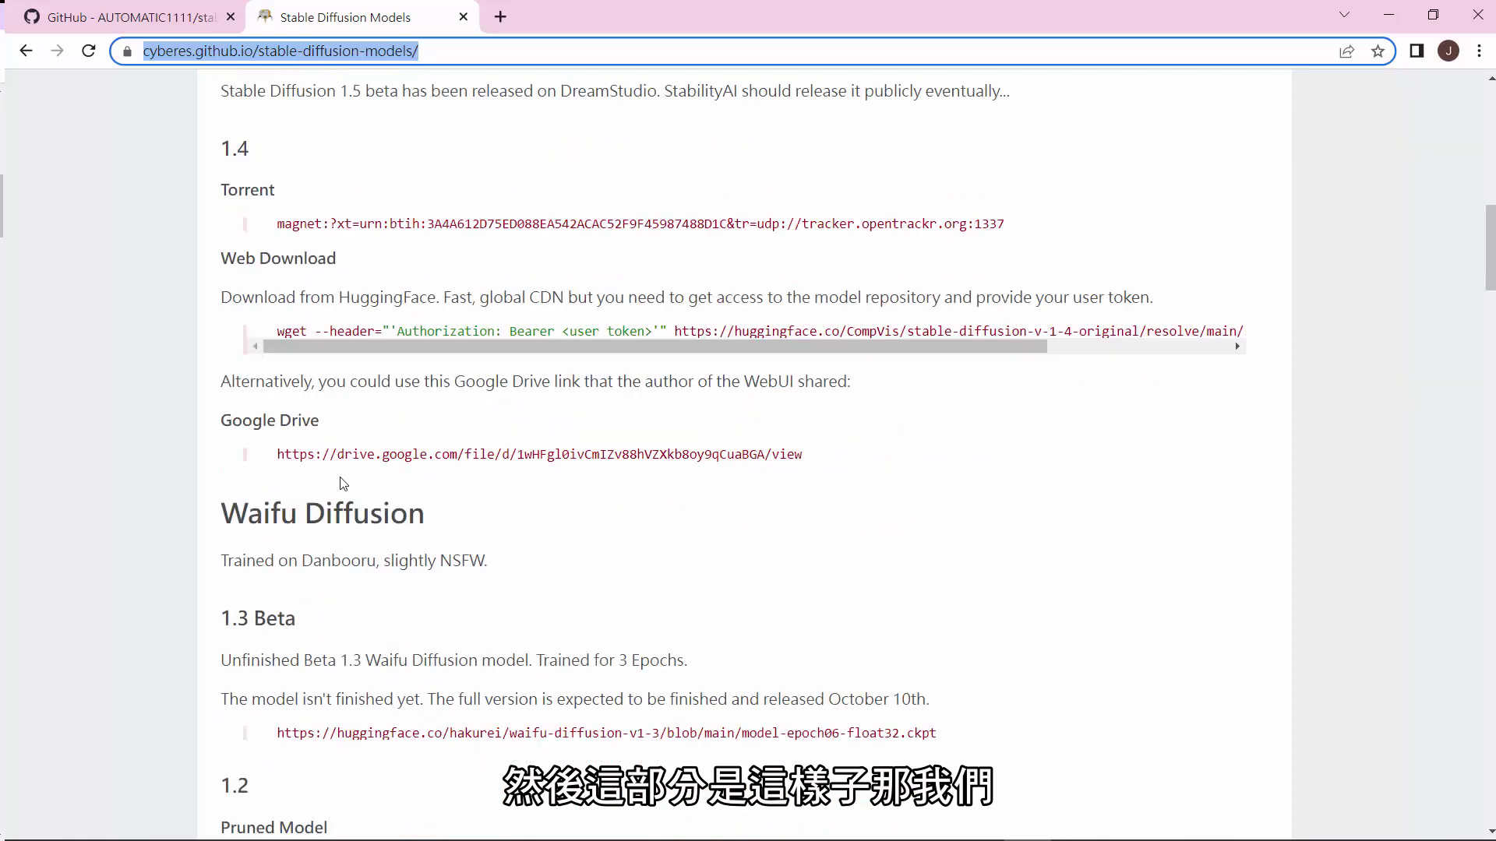
scroll(389, 389, "up", 1)
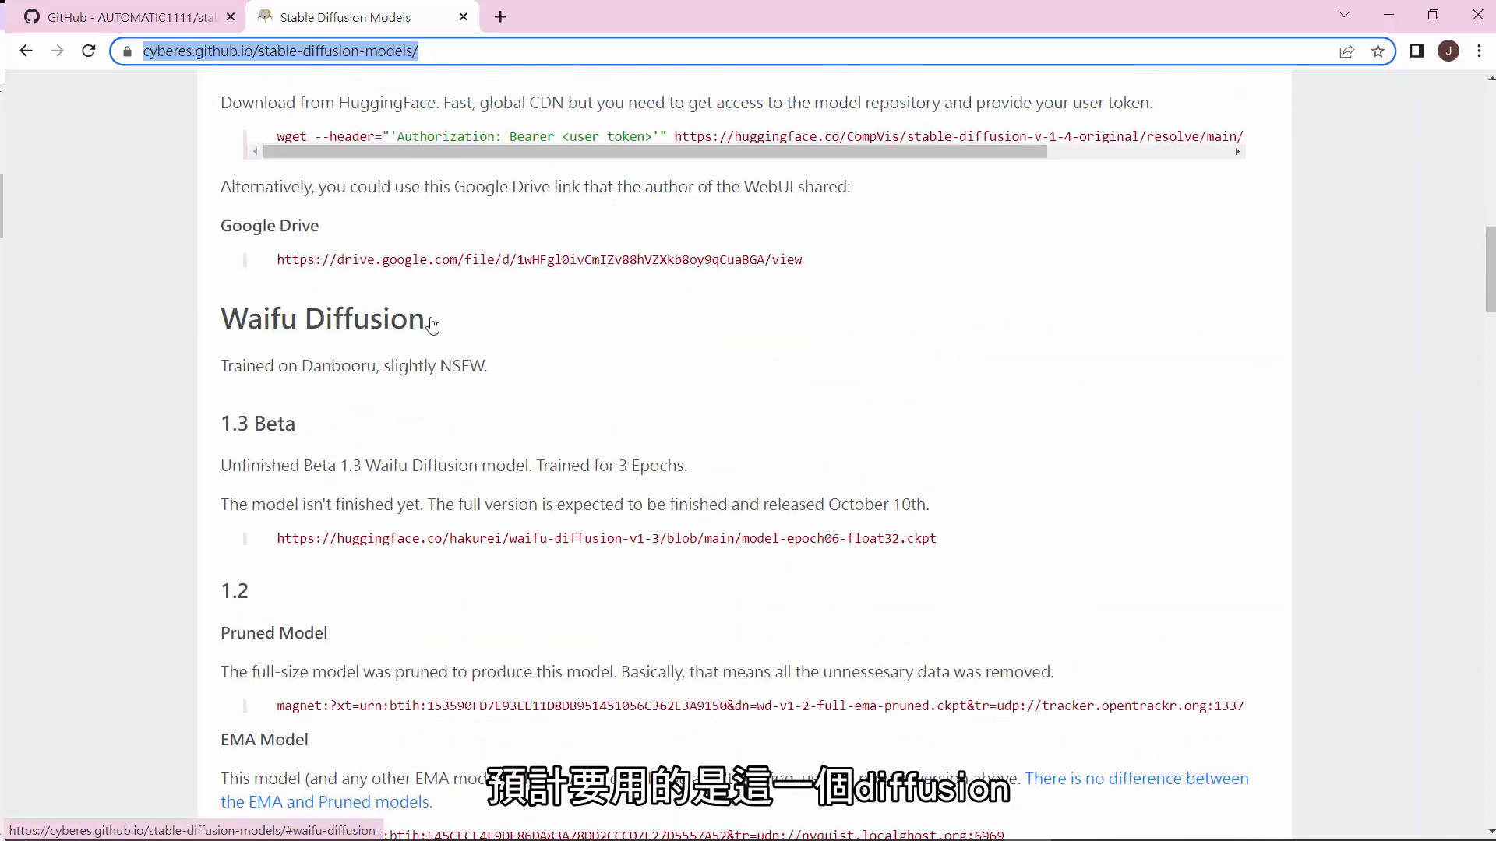
left_click_drag(476, 323, 181, 330)
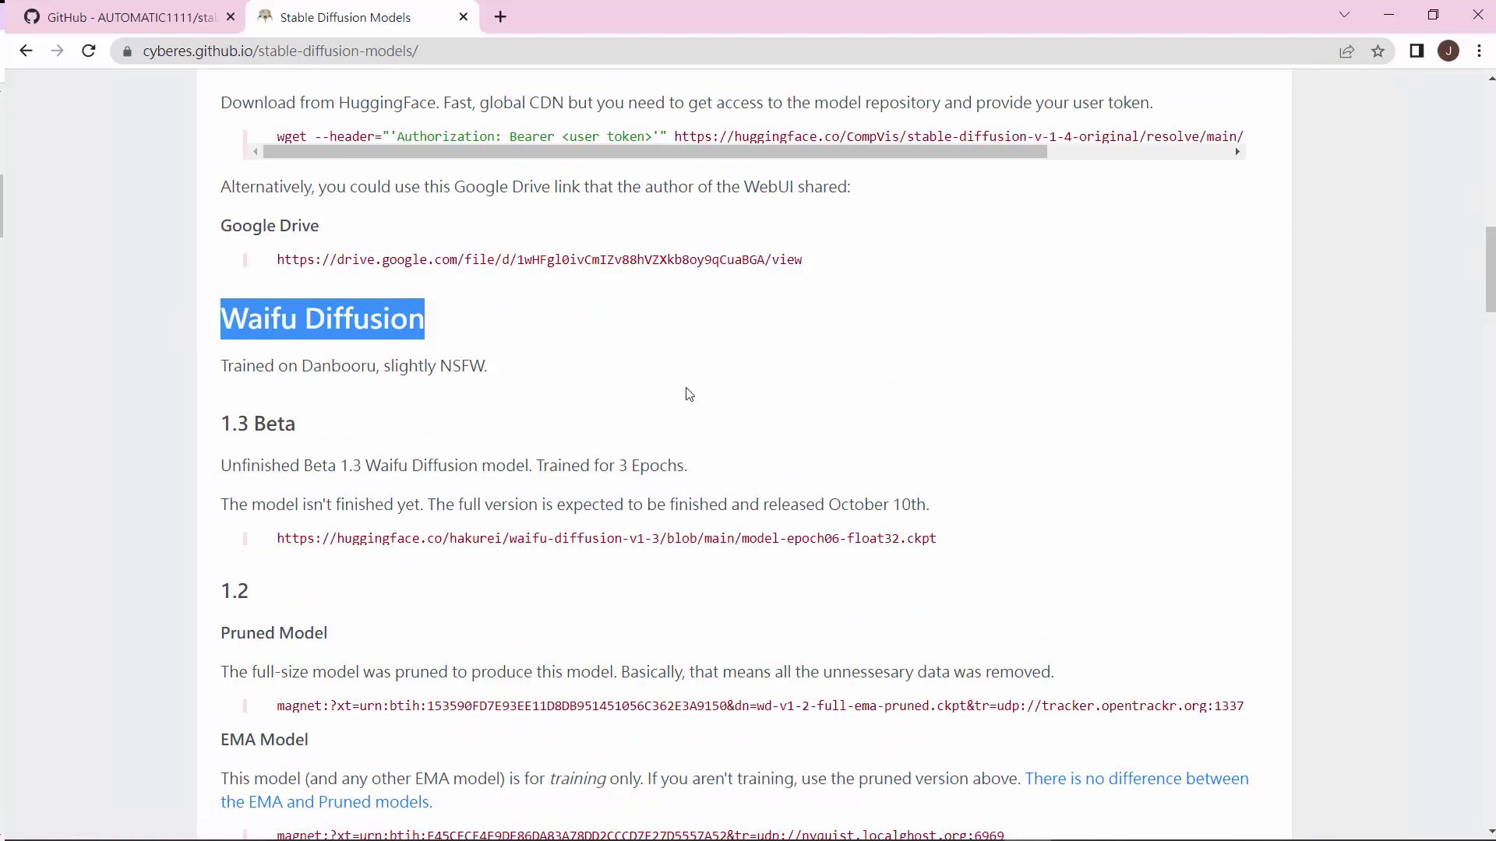
scroll(689, 394, "down", 1)
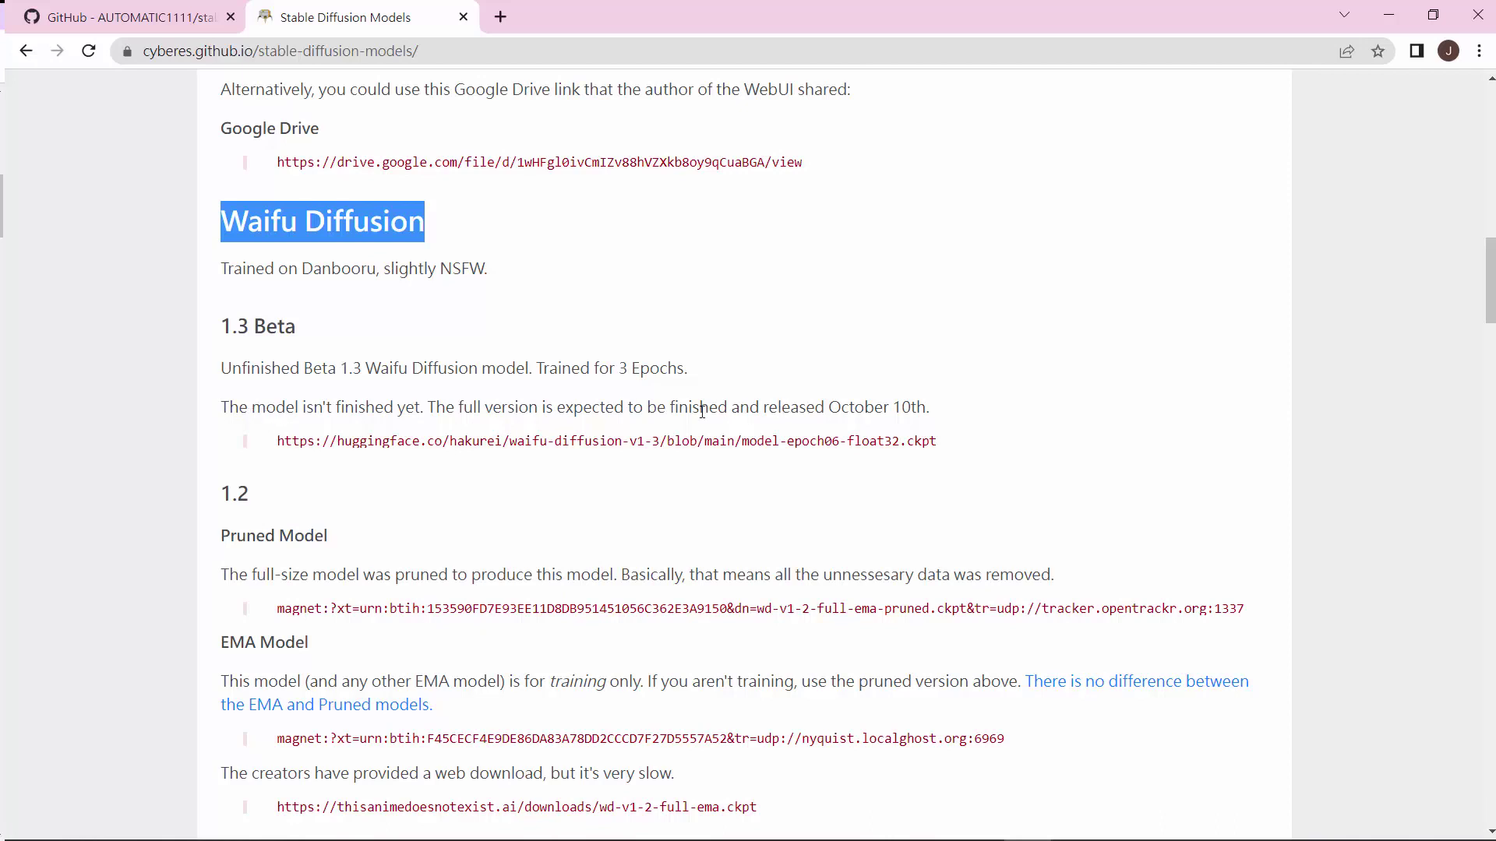
double_click(830, 407)
left_click_drag(928, 407, 944, 407)
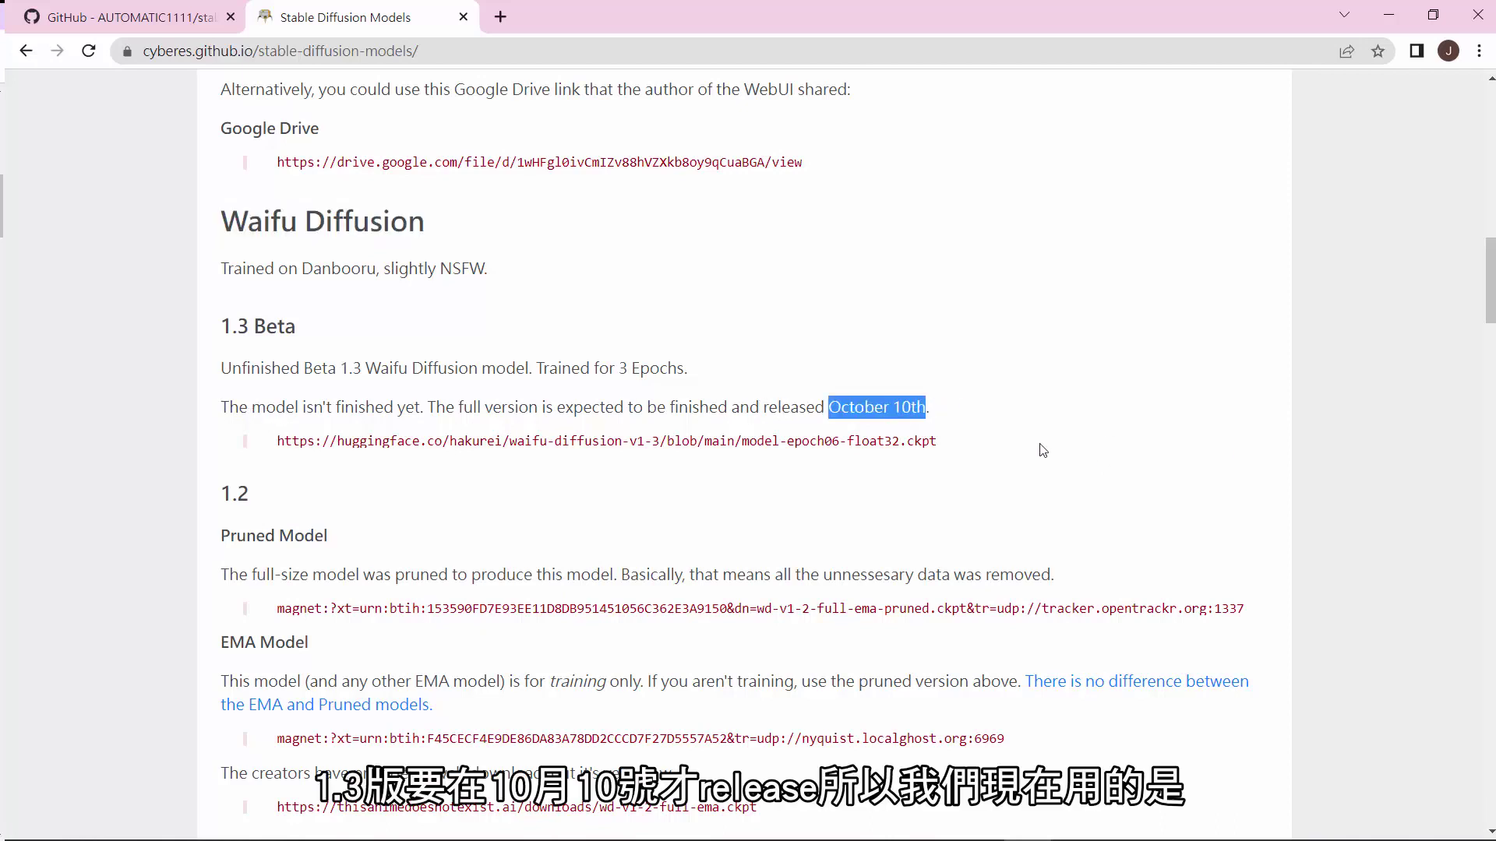
Step: Compare the descriptions of the Pruned Model and EMA Model under Waifu Diffusion 1.2
scroll(1042, 450, "down", 4)
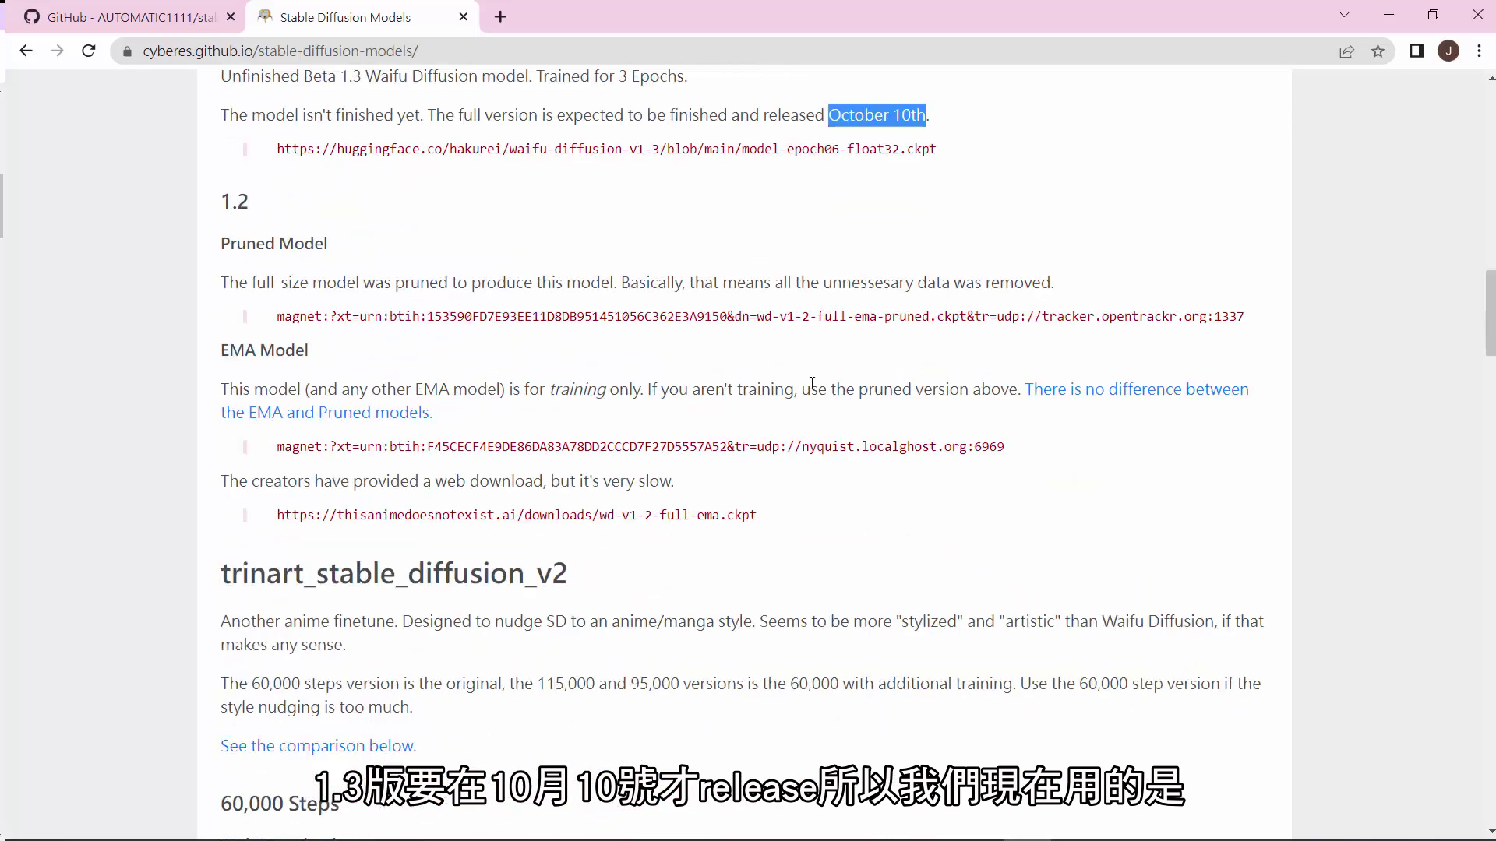
scroll(396, 265, "up", 4)
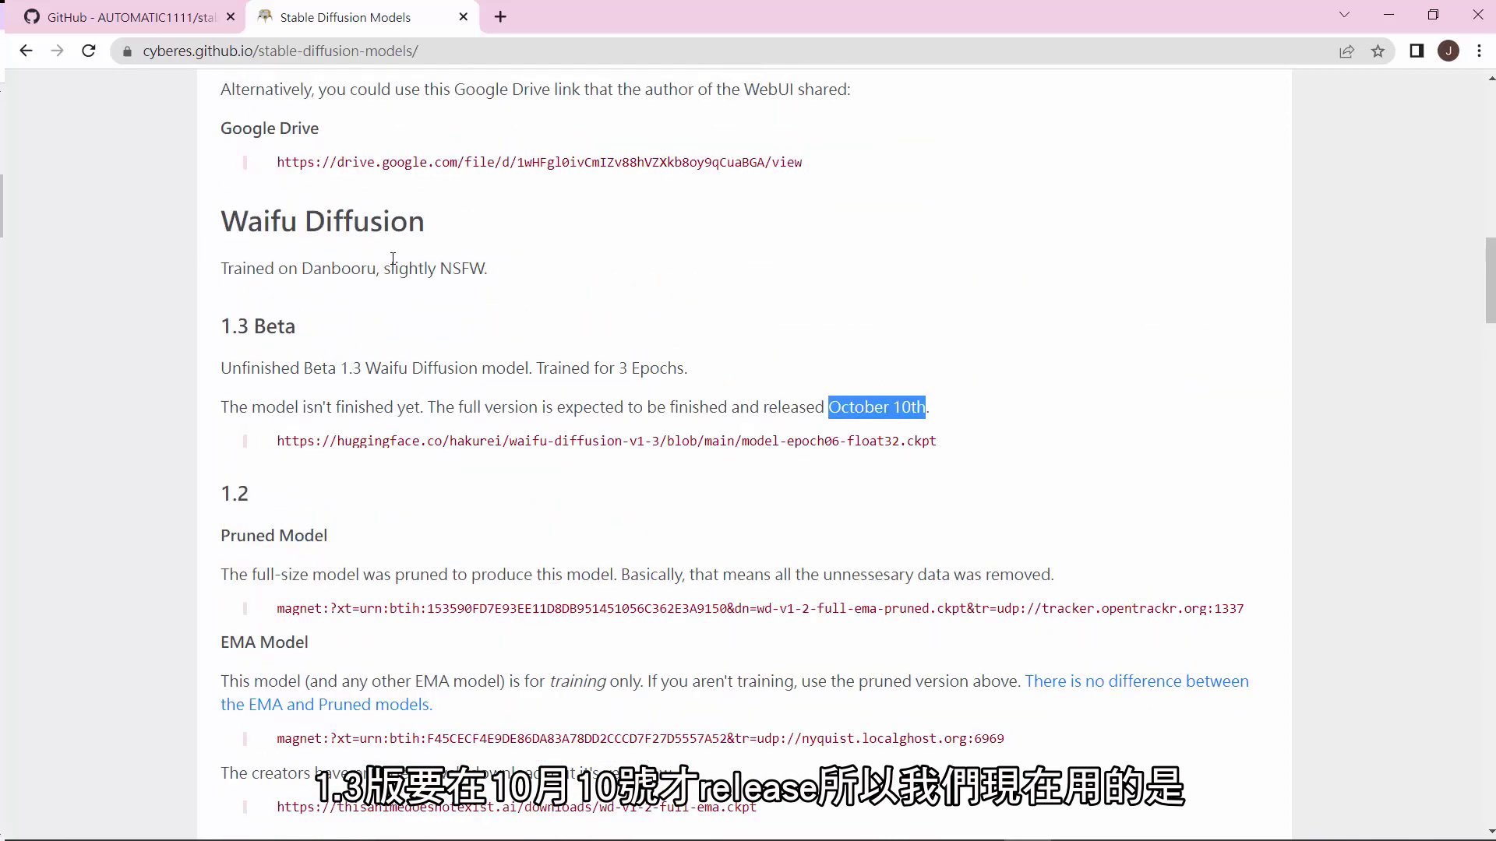
scroll(394, 259, "down", 3)
left_click(340, 350)
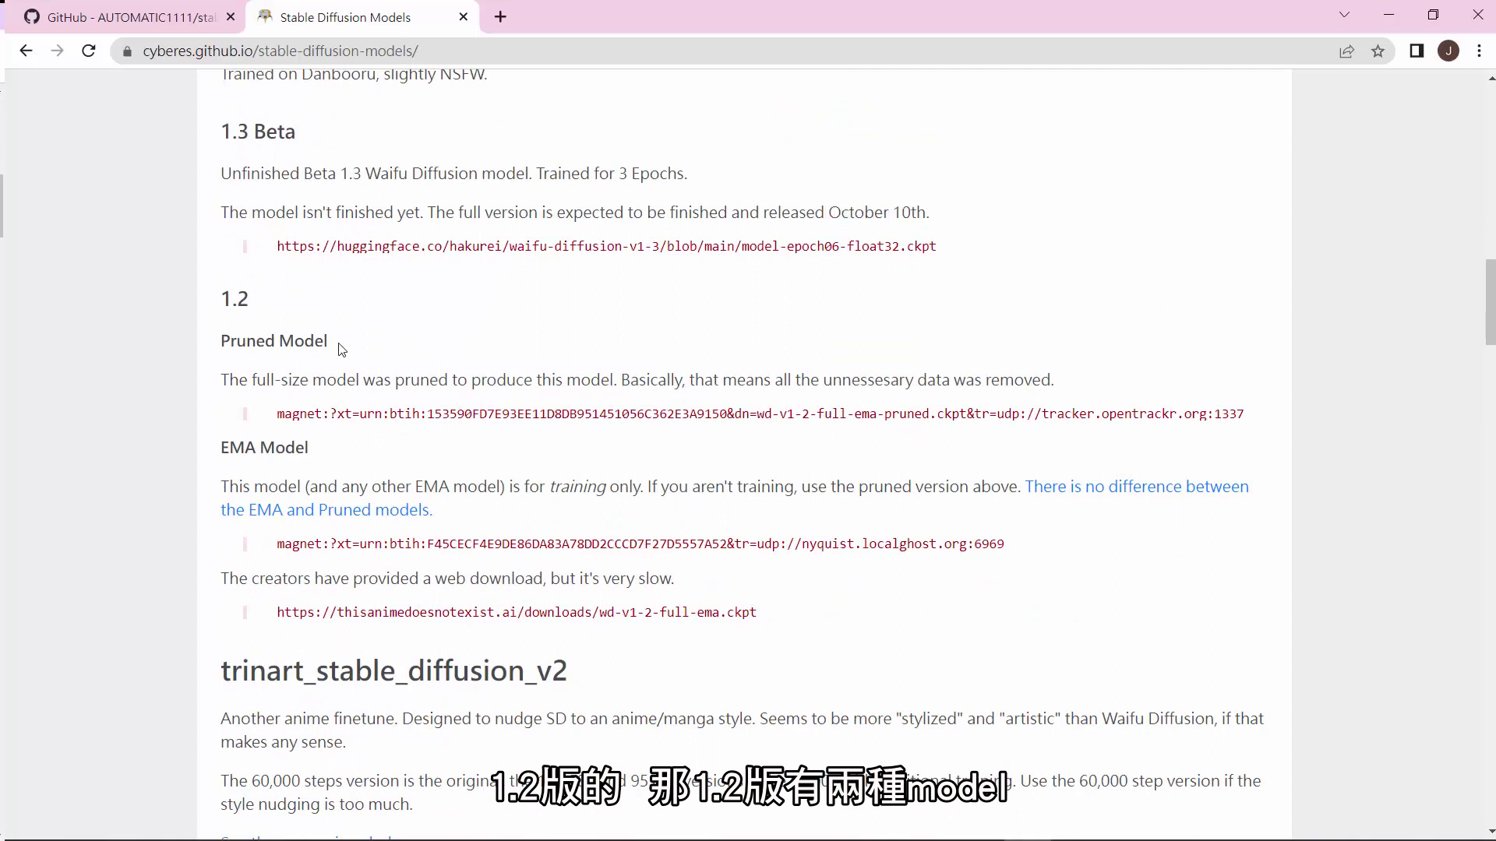
triple_click(341, 349)
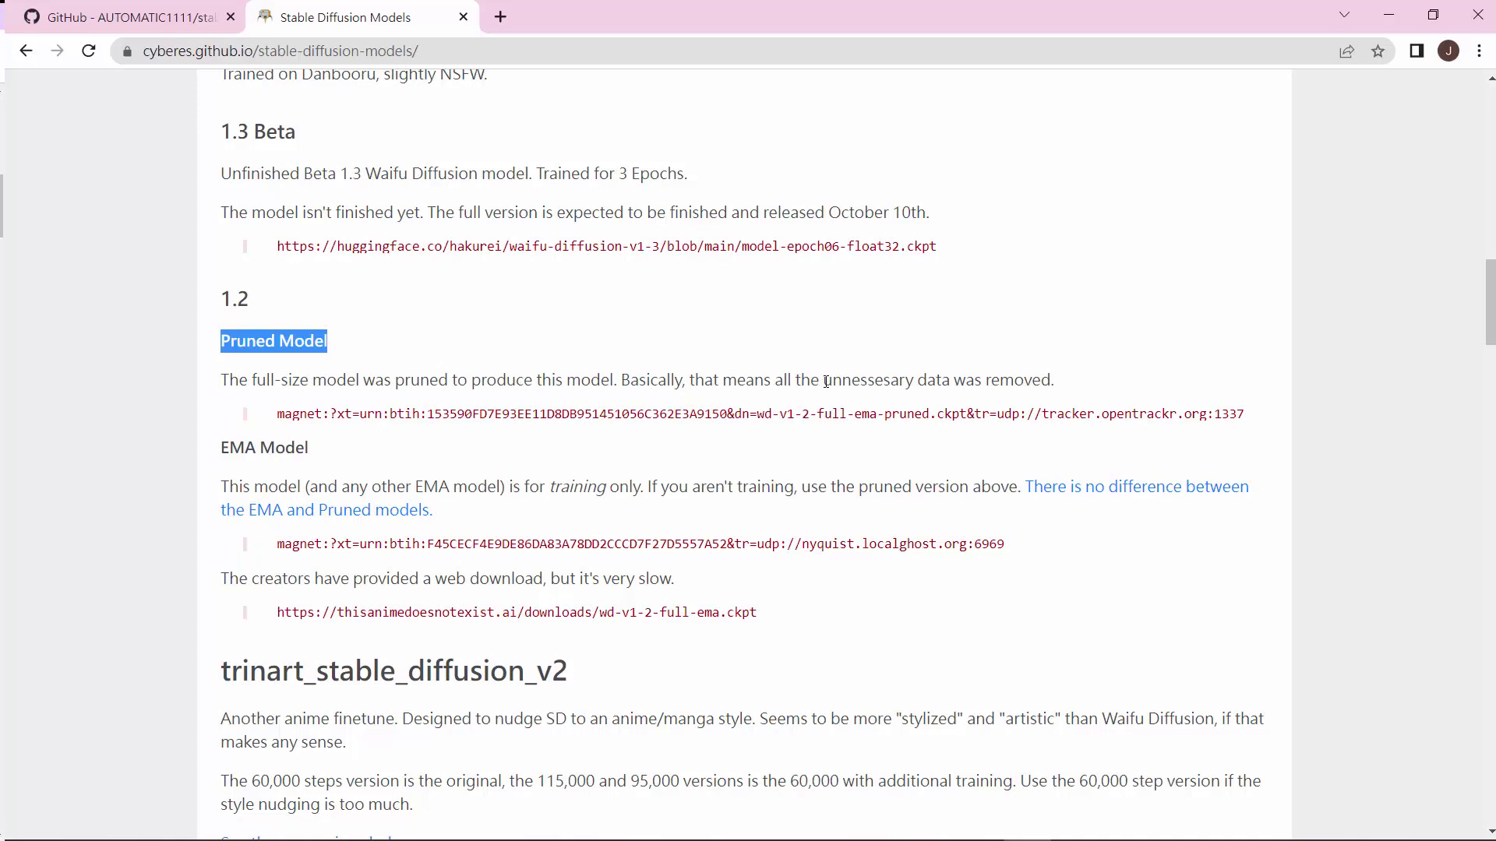
left_click_drag(825, 384, 1052, 383)
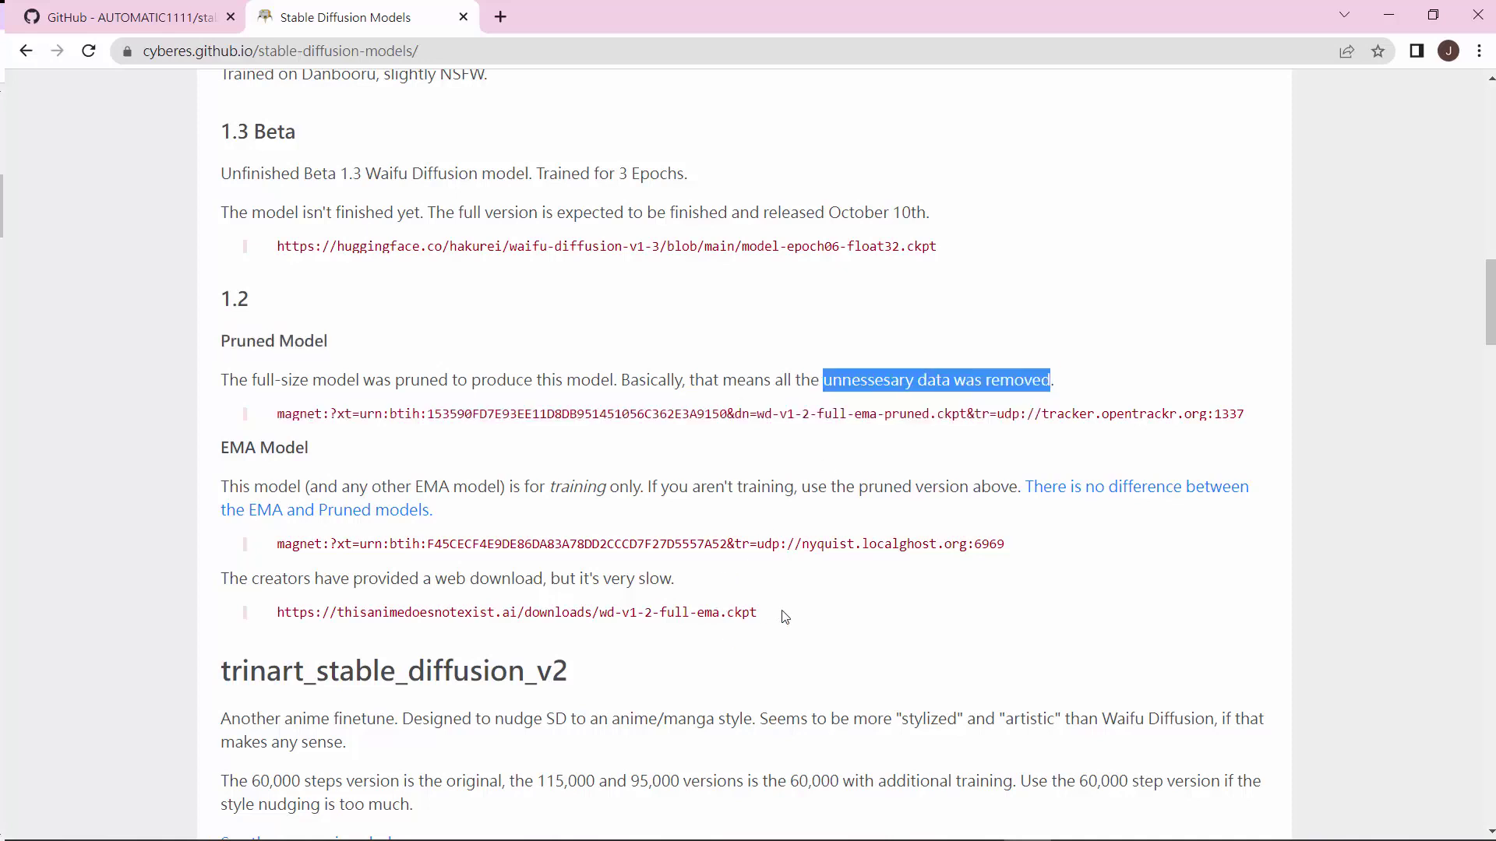
scroll(839, 615, "down", 2)
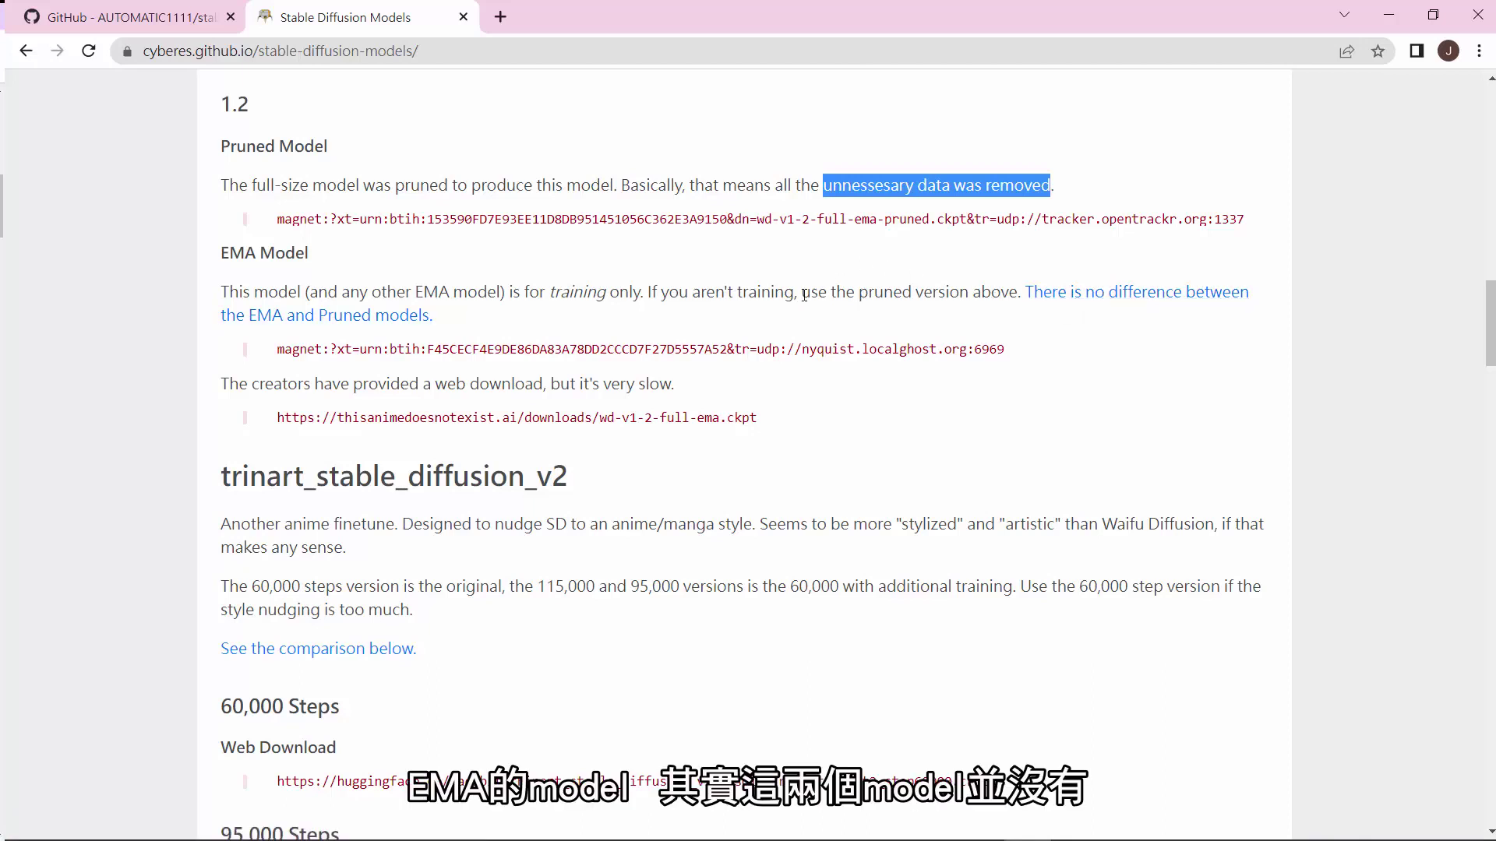
left_click_drag(802, 293, 1017, 296)
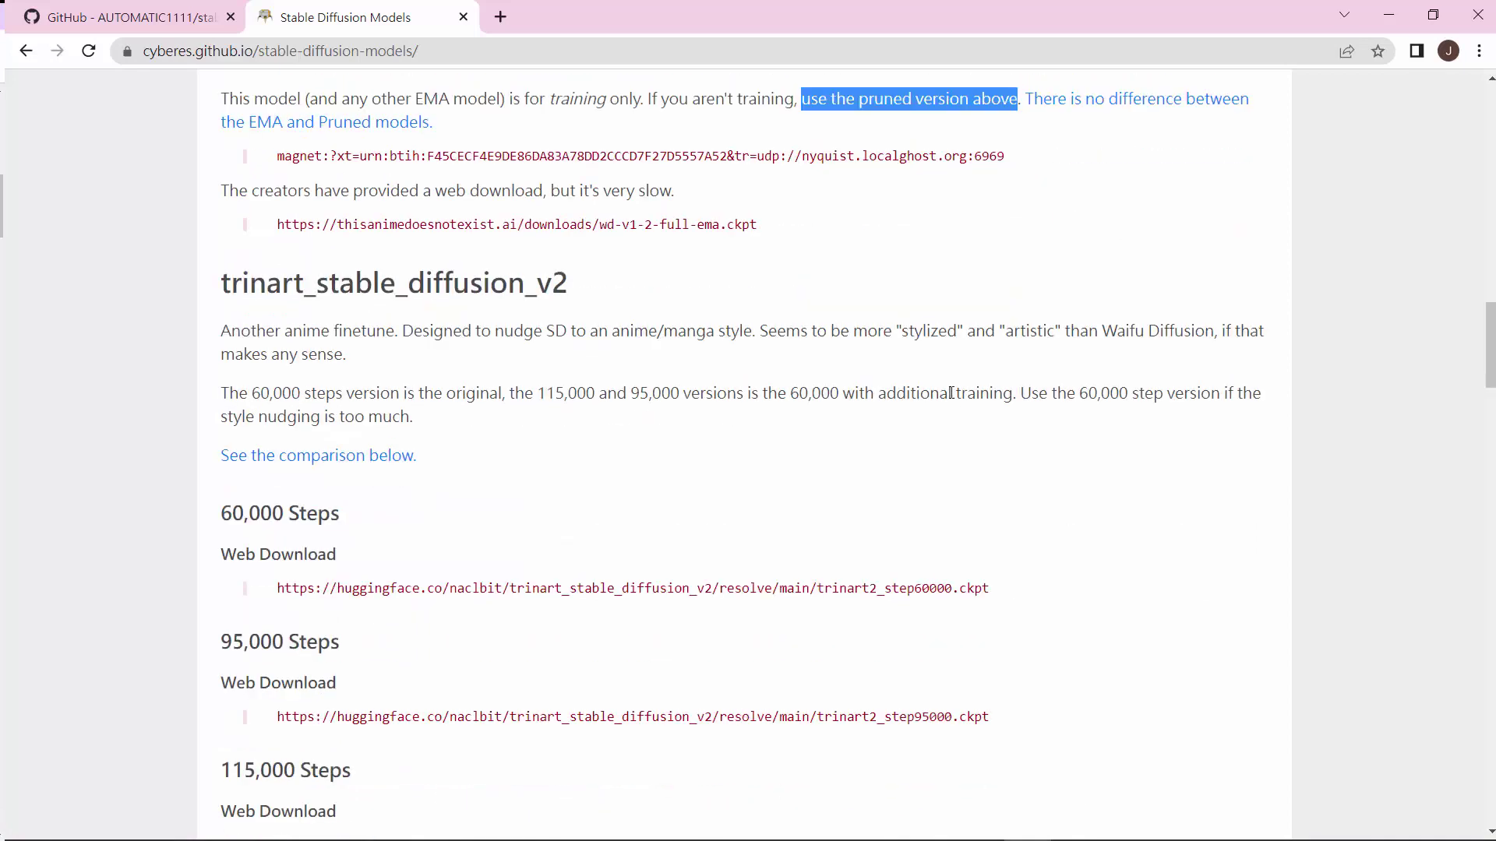
scroll(953, 398, "up", 1)
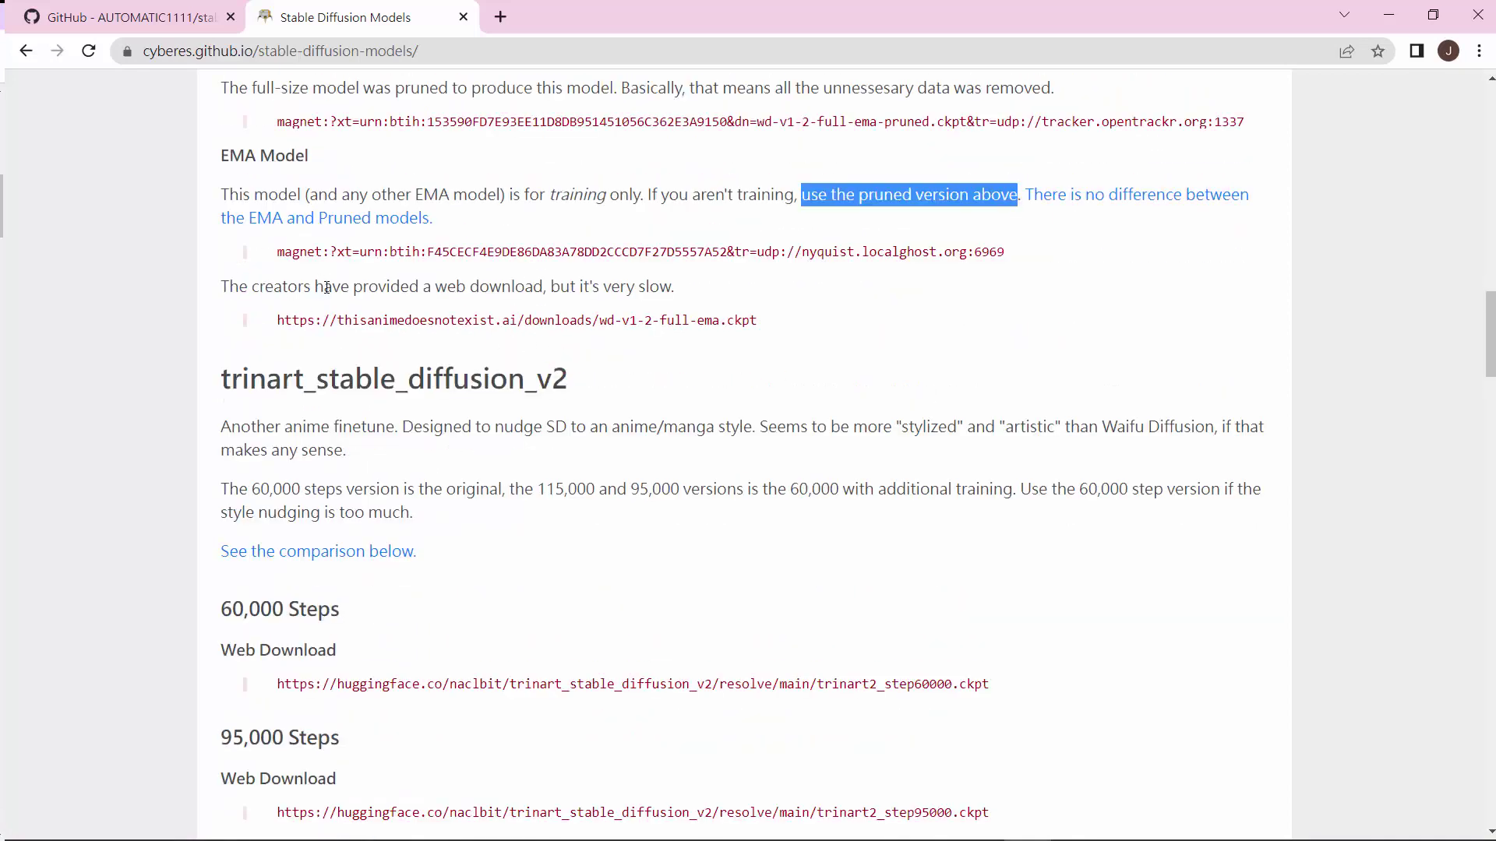
left_click_drag(315, 288, 677, 289)
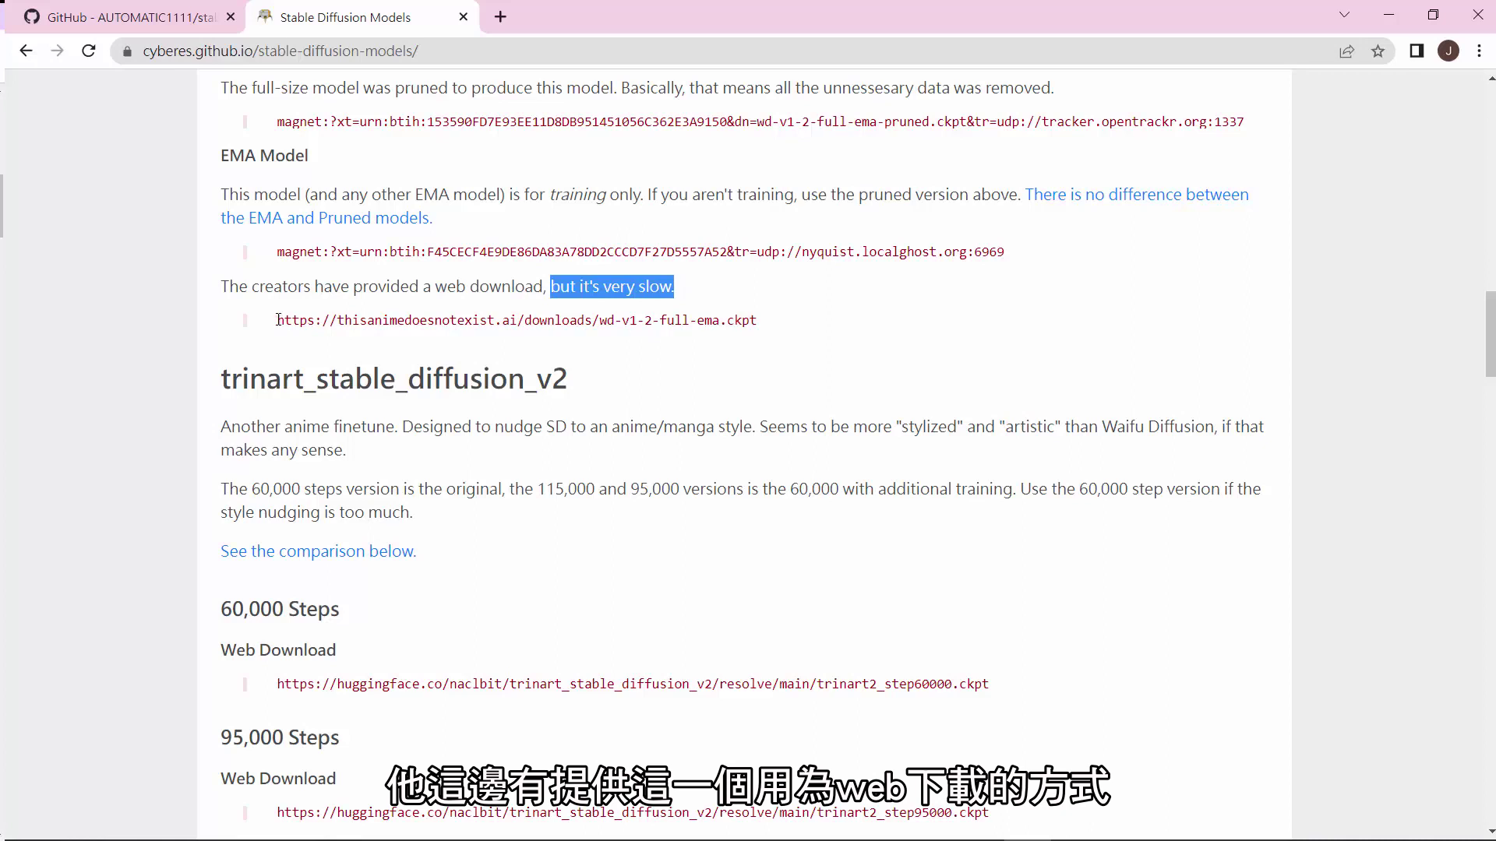
left_click_drag(278, 321, 759, 333)
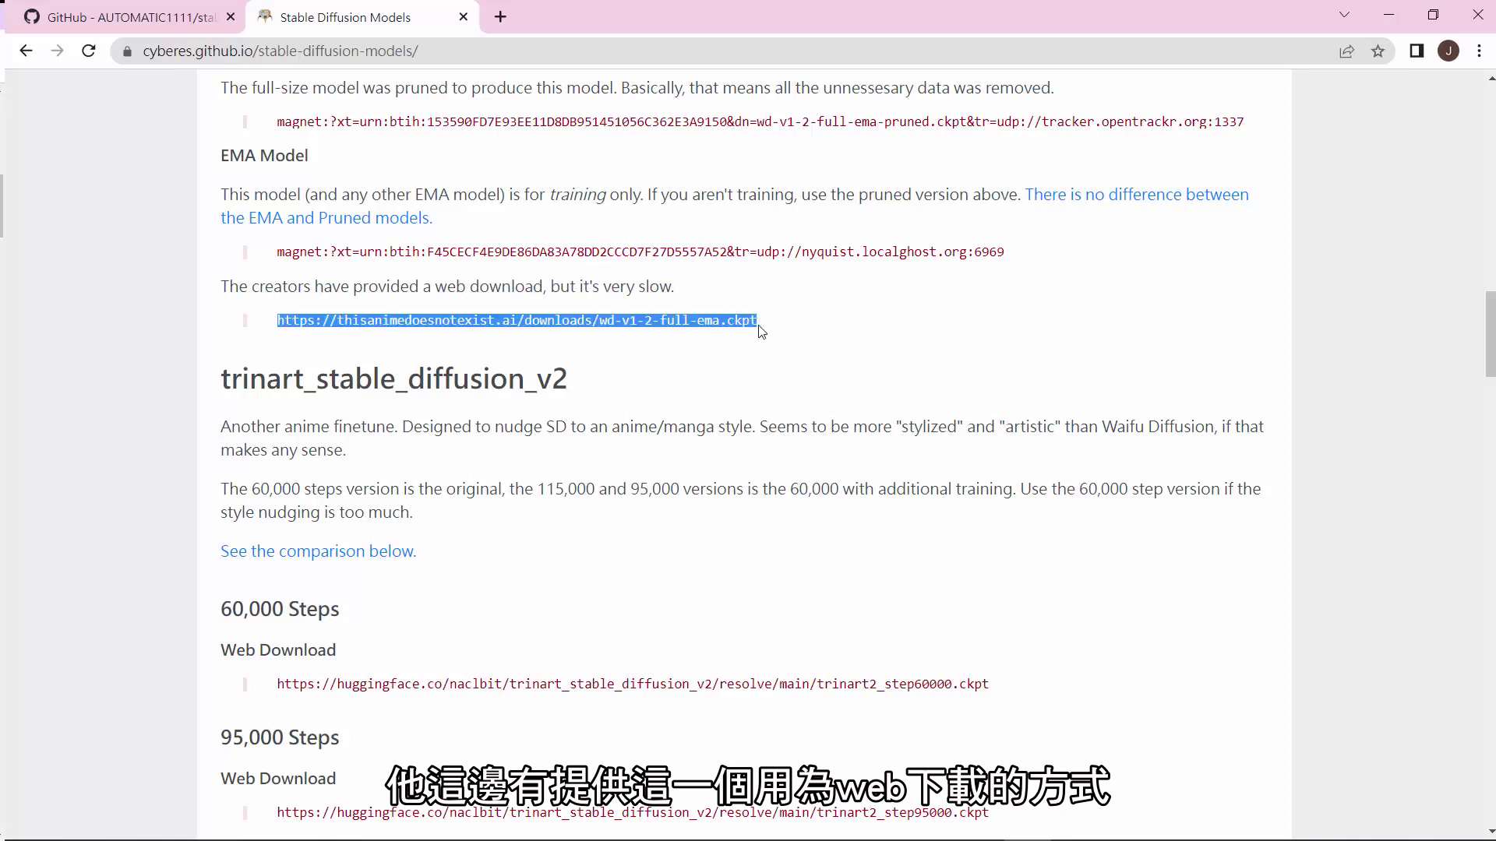
right_click(744, 323)
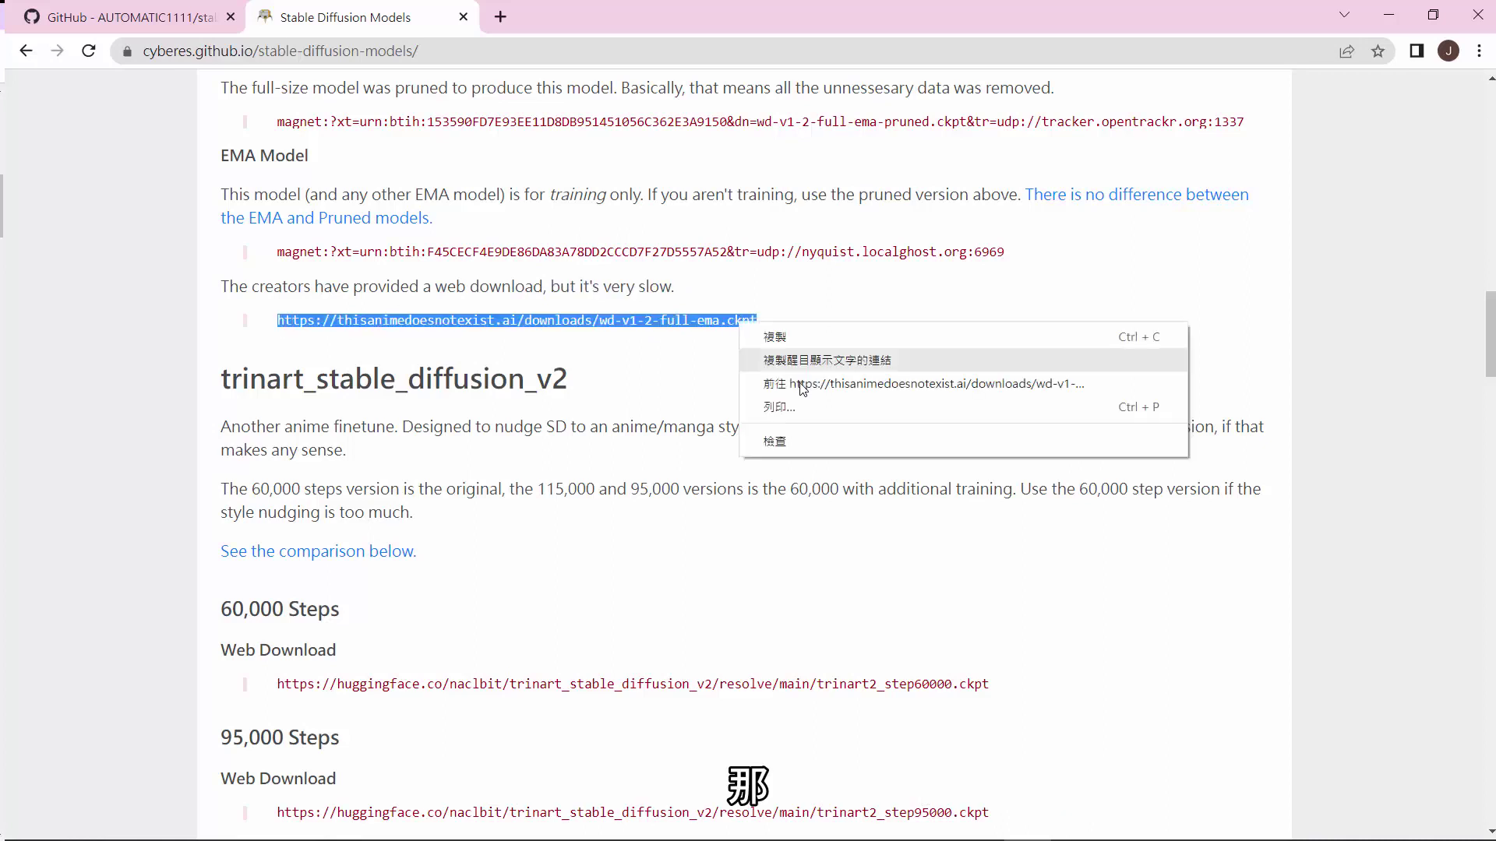
left_click(802, 389)
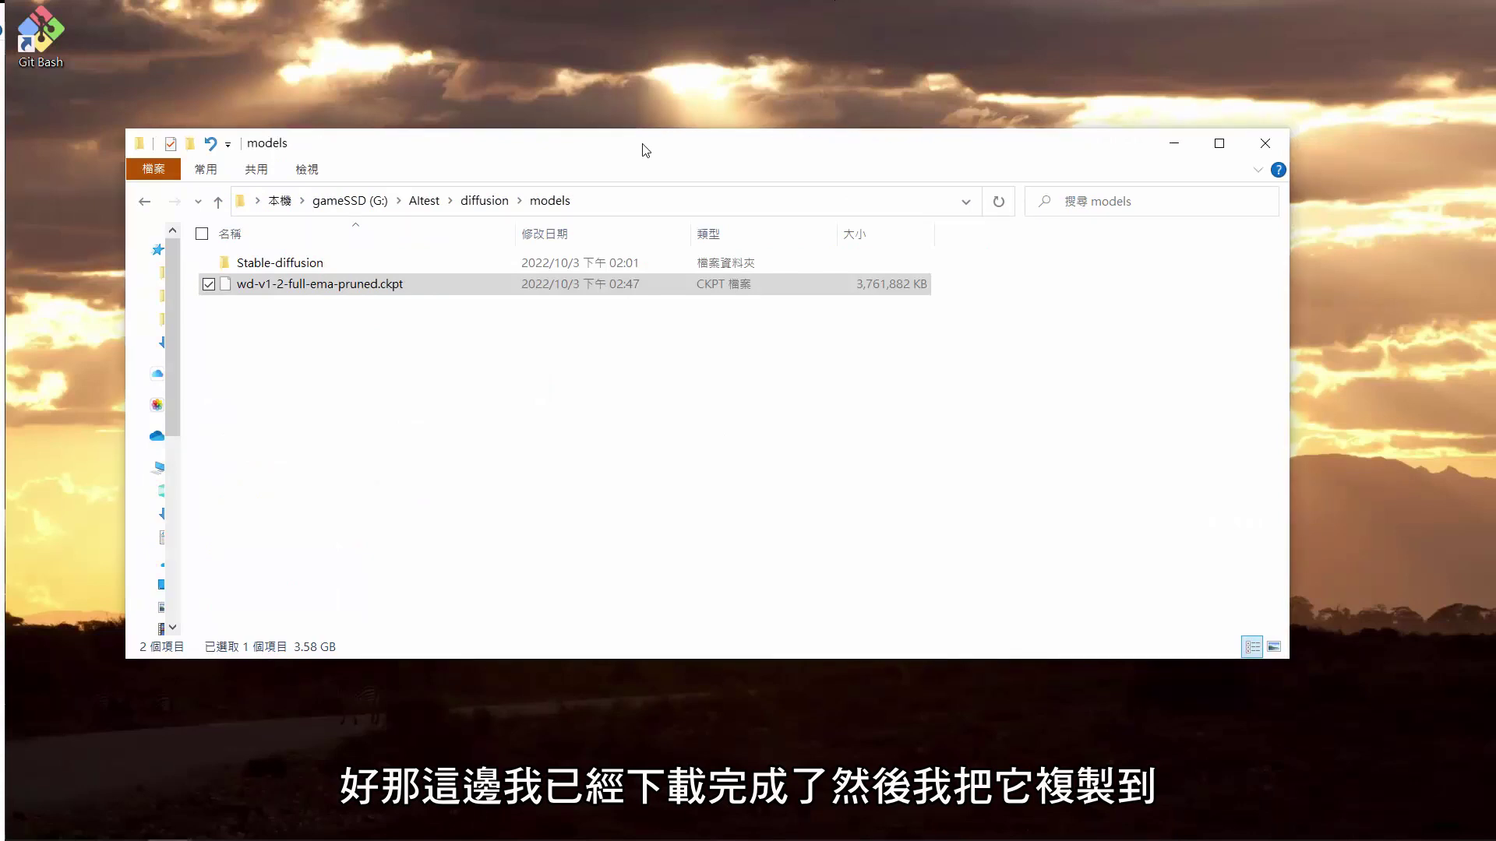
Step: Check in File Explorer that wd-v1-2-full-ema-pruned.ckpt is stored in the folder G:\AItest\diffusion\models
left_click_drag(645, 149, 659, 173)
left_click(597, 226)
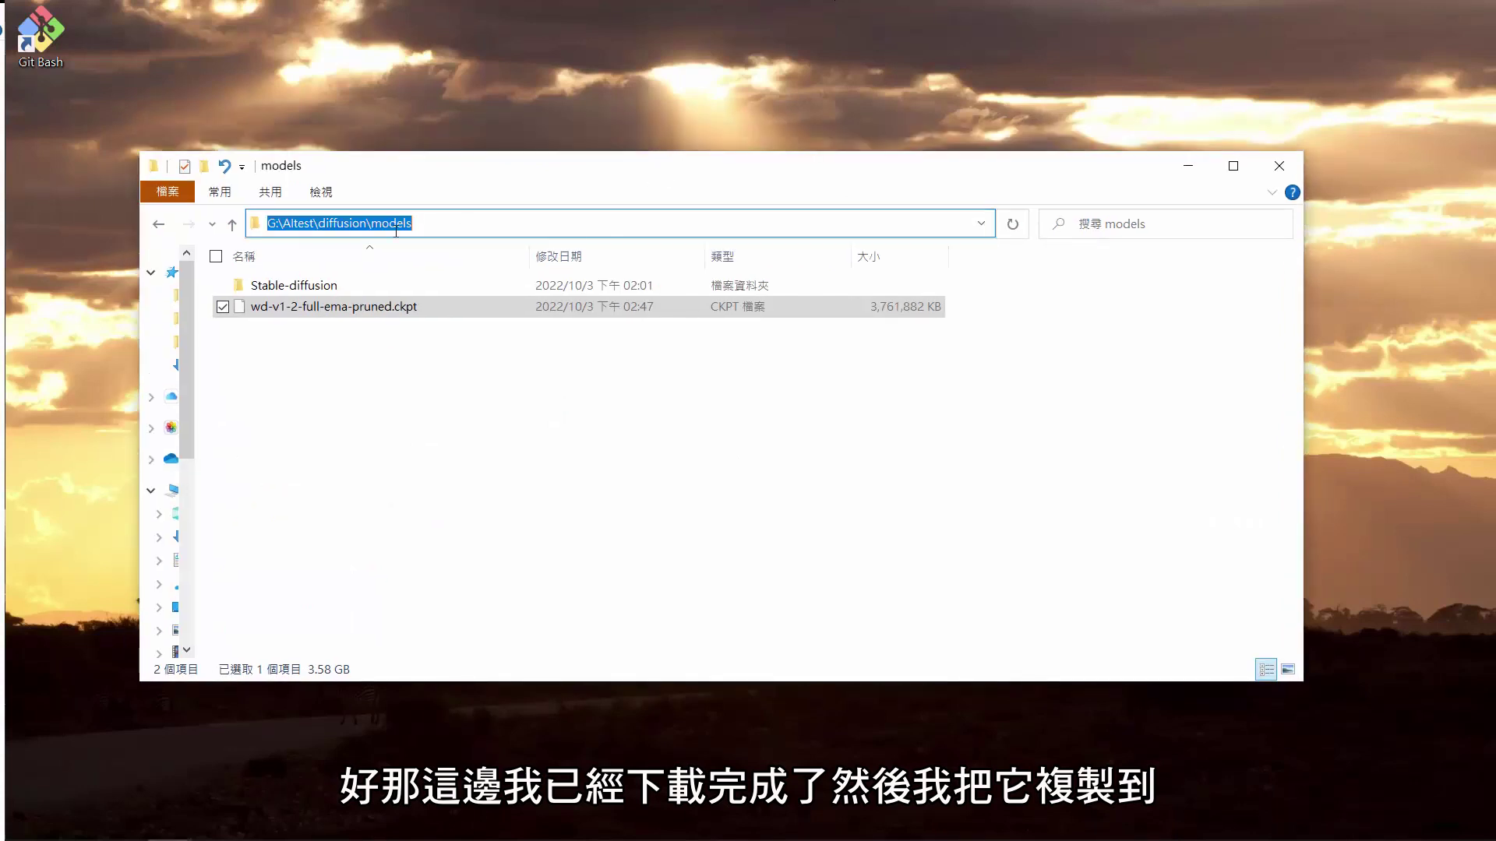
left_click(413, 224)
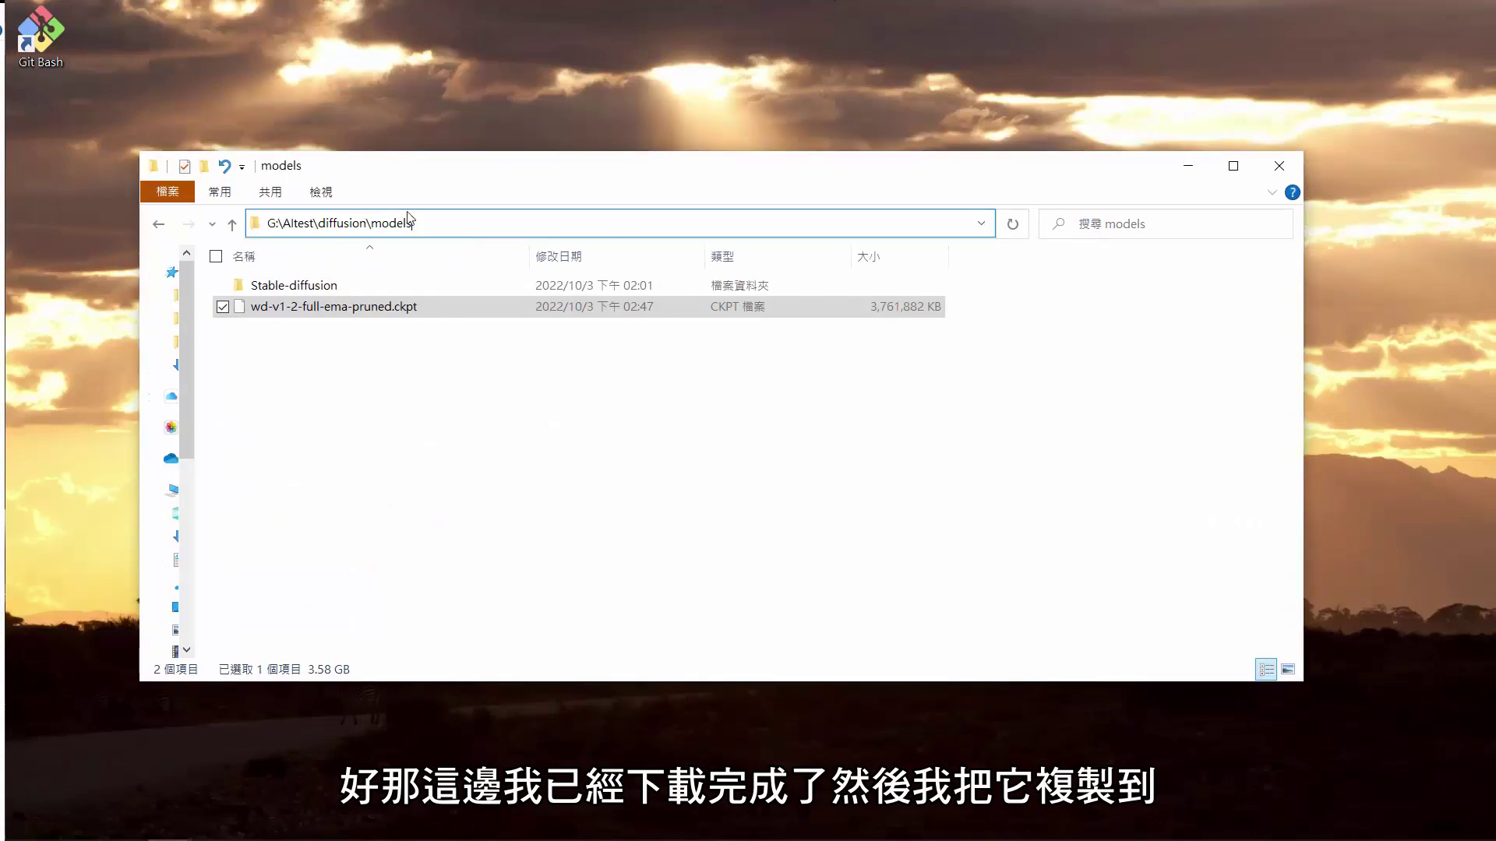
left_click(350, 331)
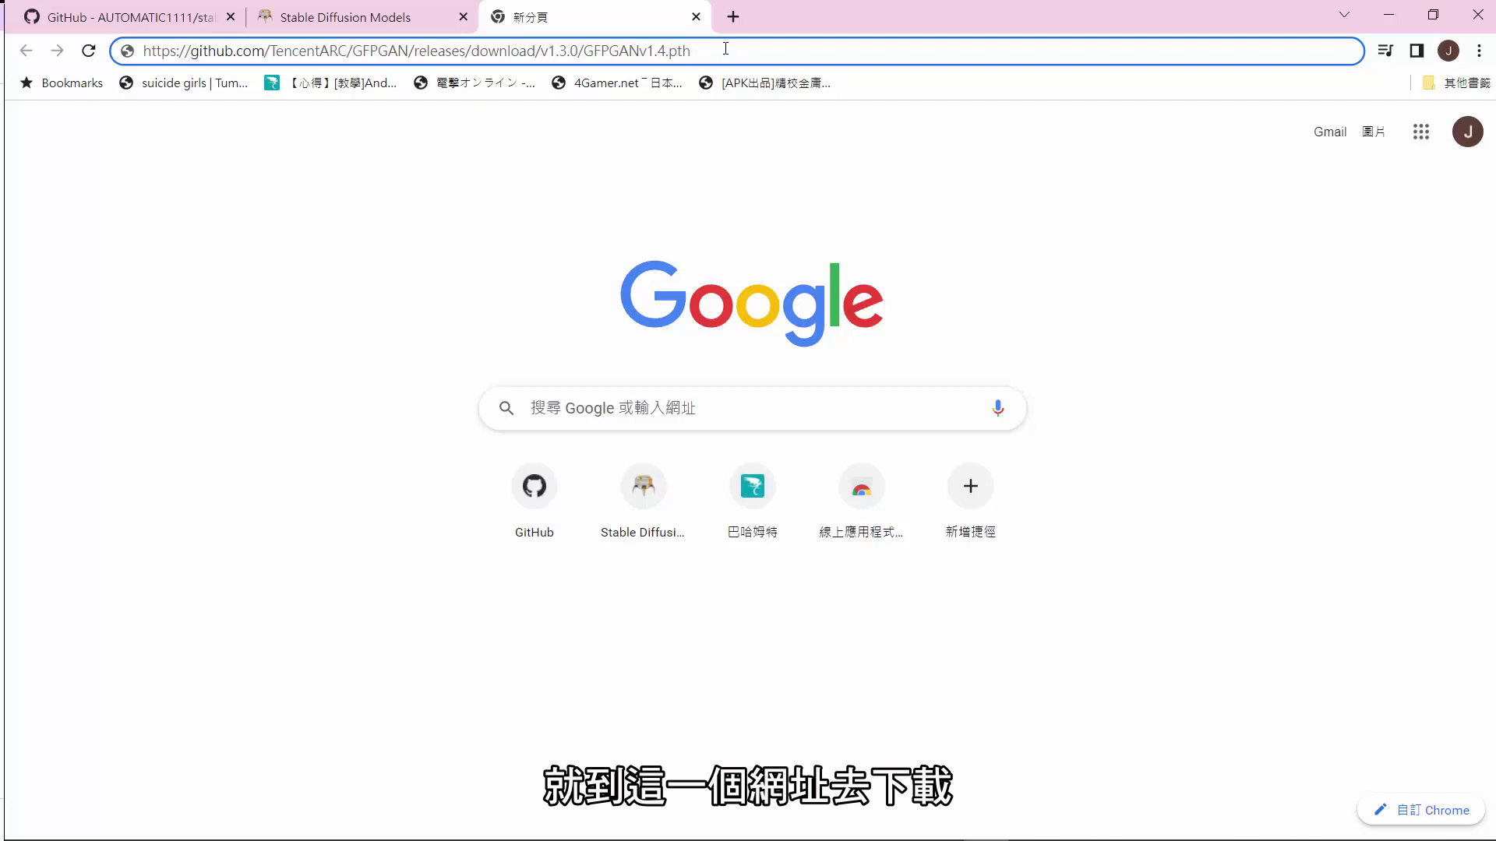
key("Return")
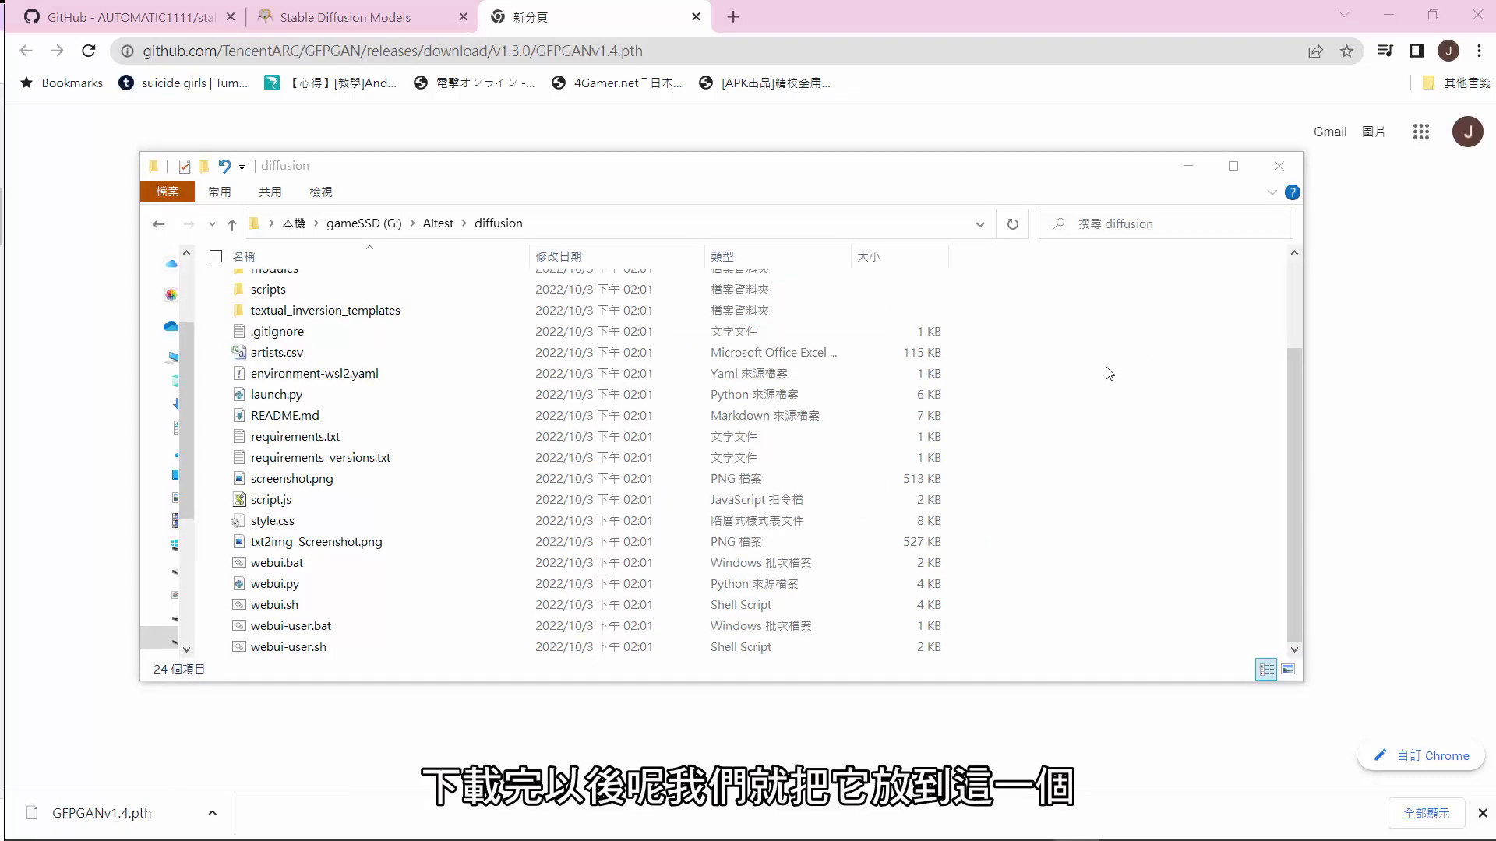
right_click(1110, 373)
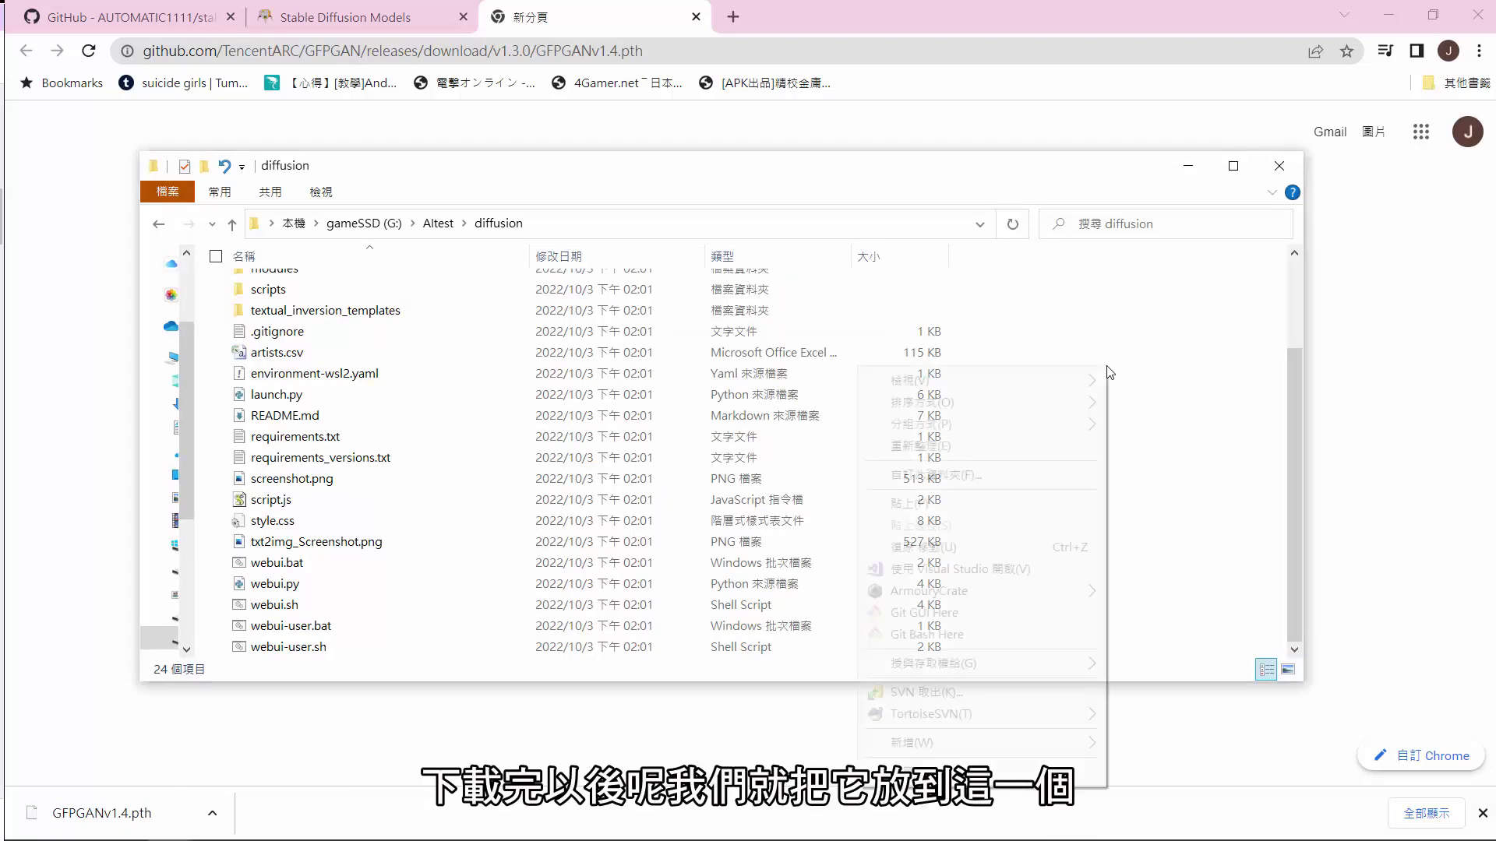
left_click(485, 225)
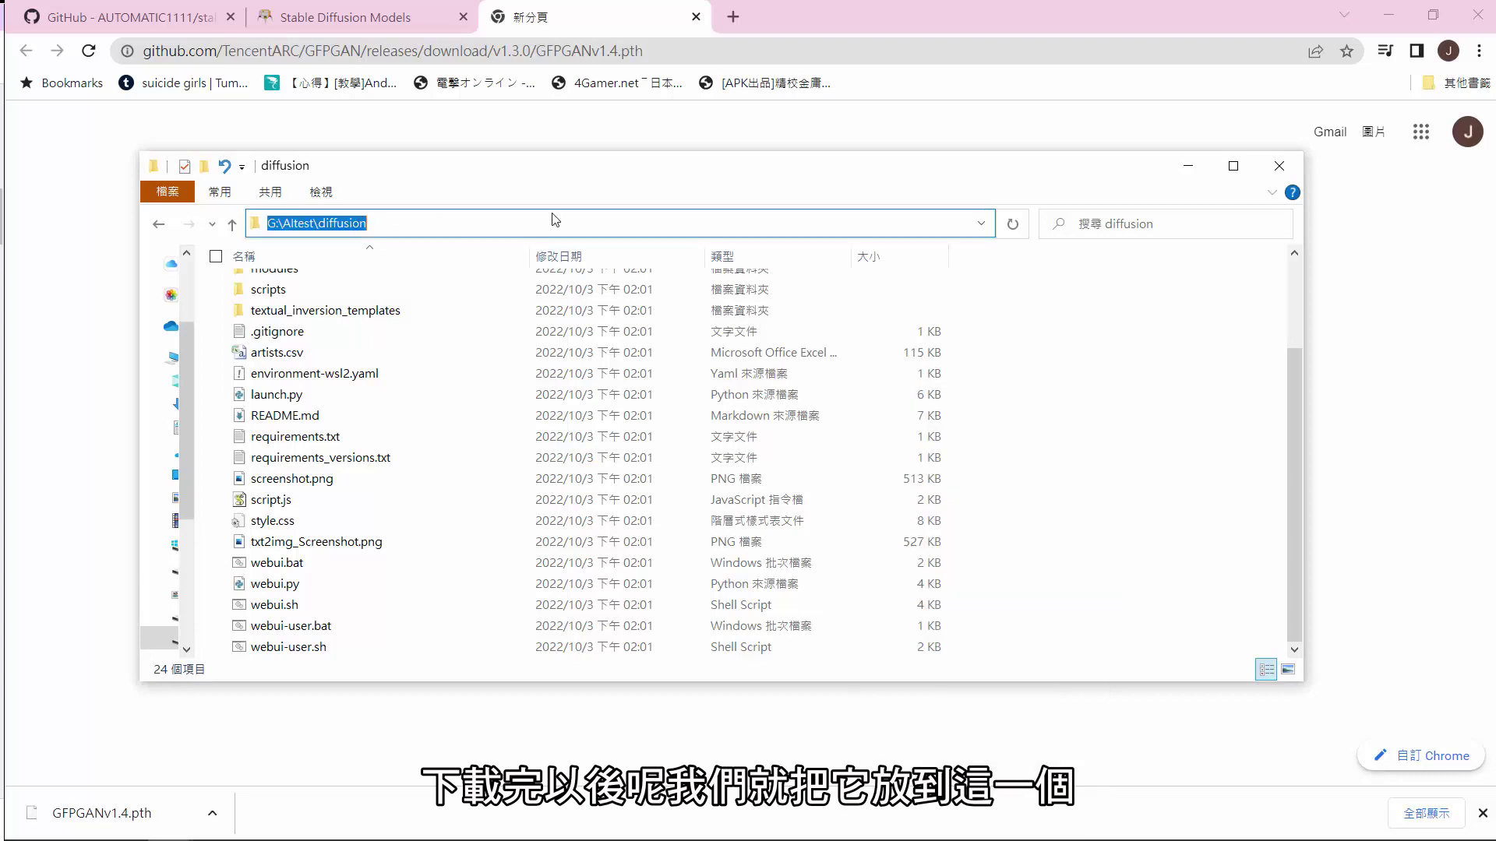
left_click(1147, 403)
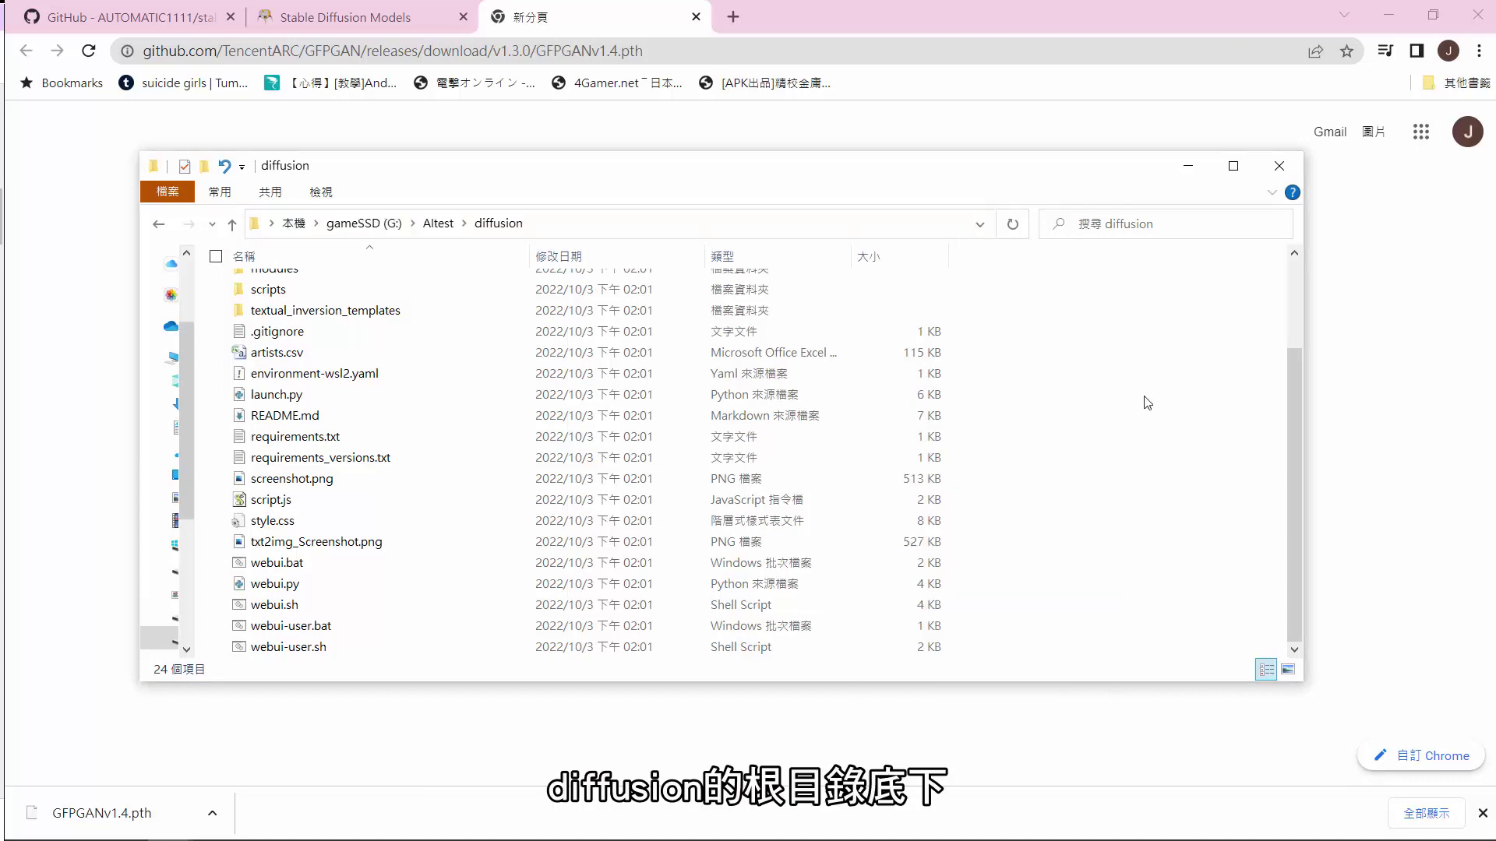
right_click(1147, 403)
left_click(1021, 534)
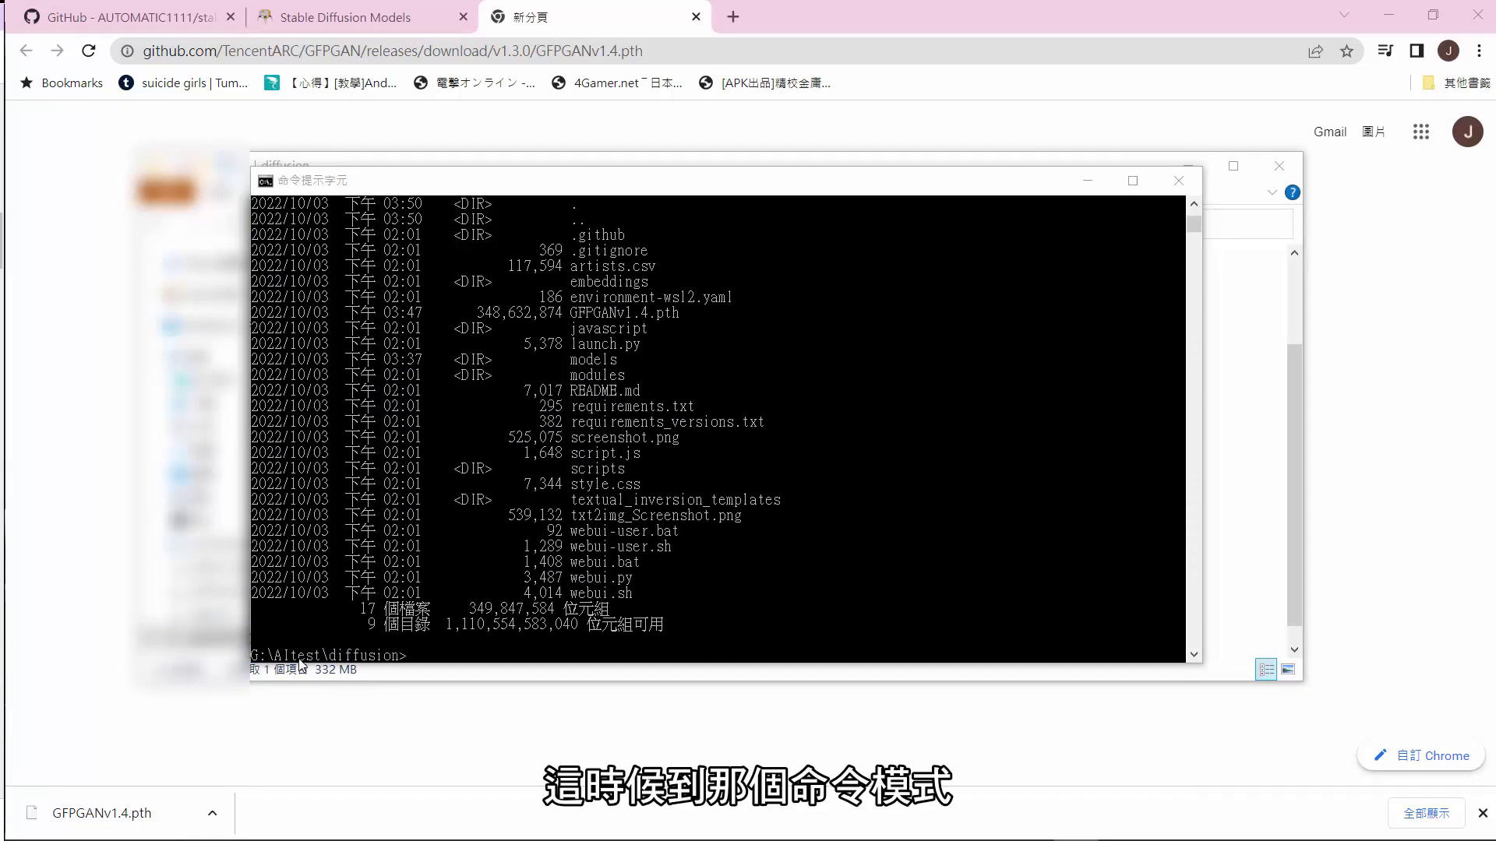
Step: Run webui-user.bat from G:\AItest\diffusion in the Command Prompt to install the requirements and launch the web UI
left_click(413, 661)
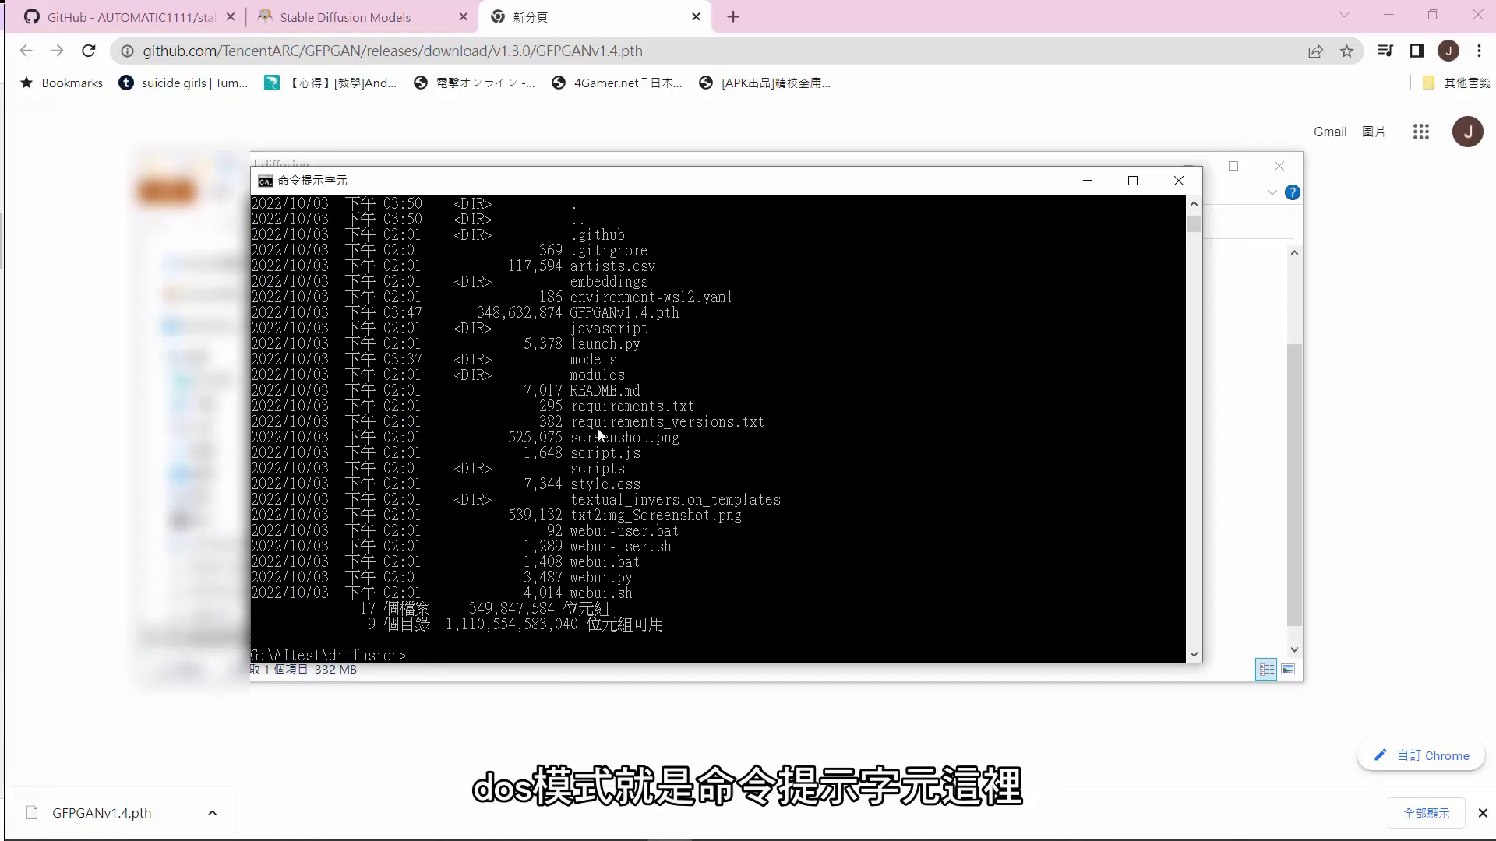
left_click(590, 533)
left_click_drag(568, 533, 679, 536)
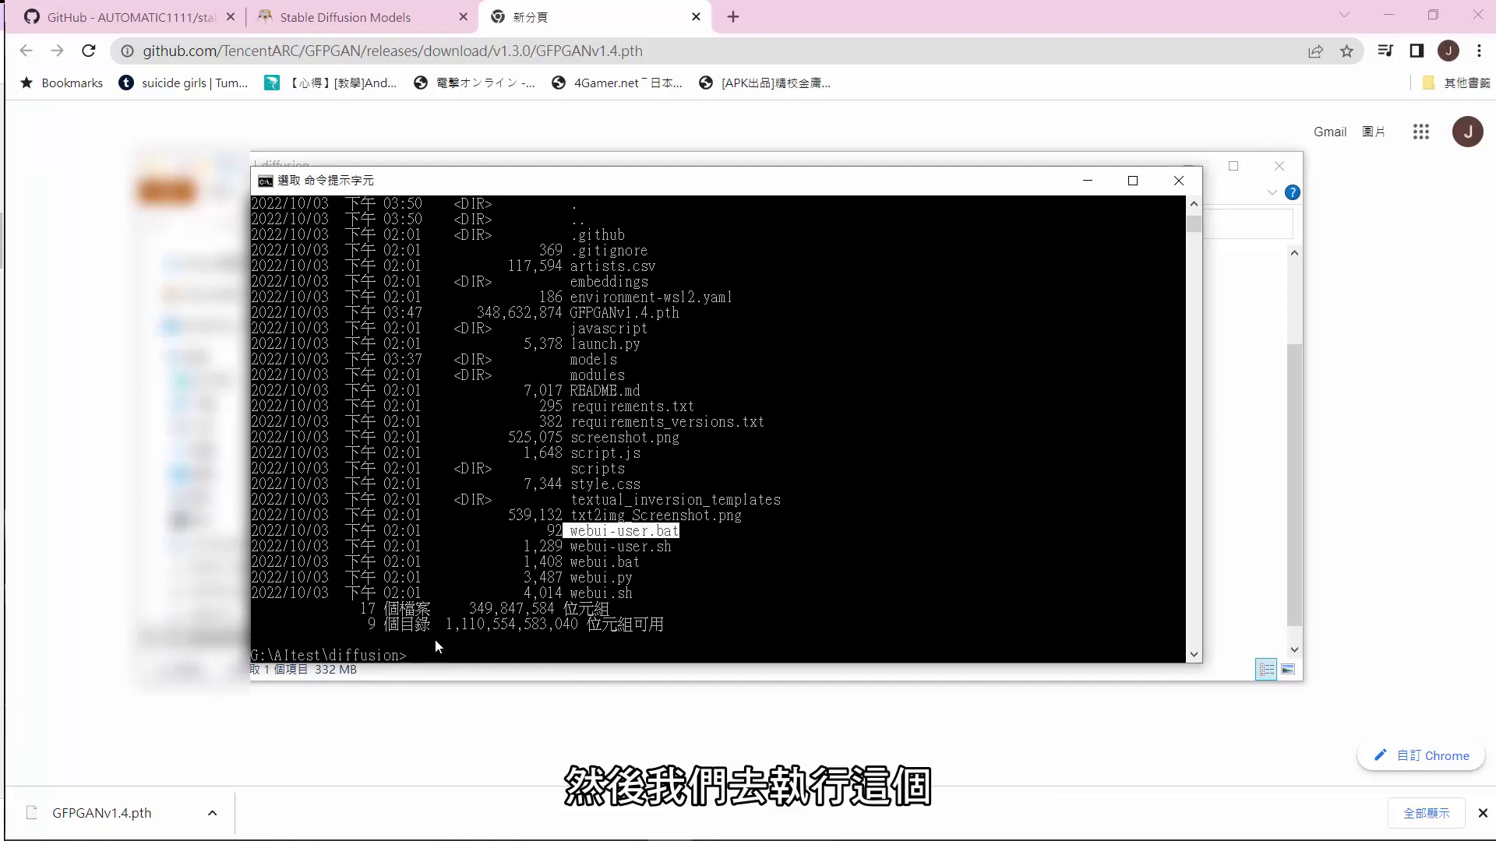
right_click(417, 656)
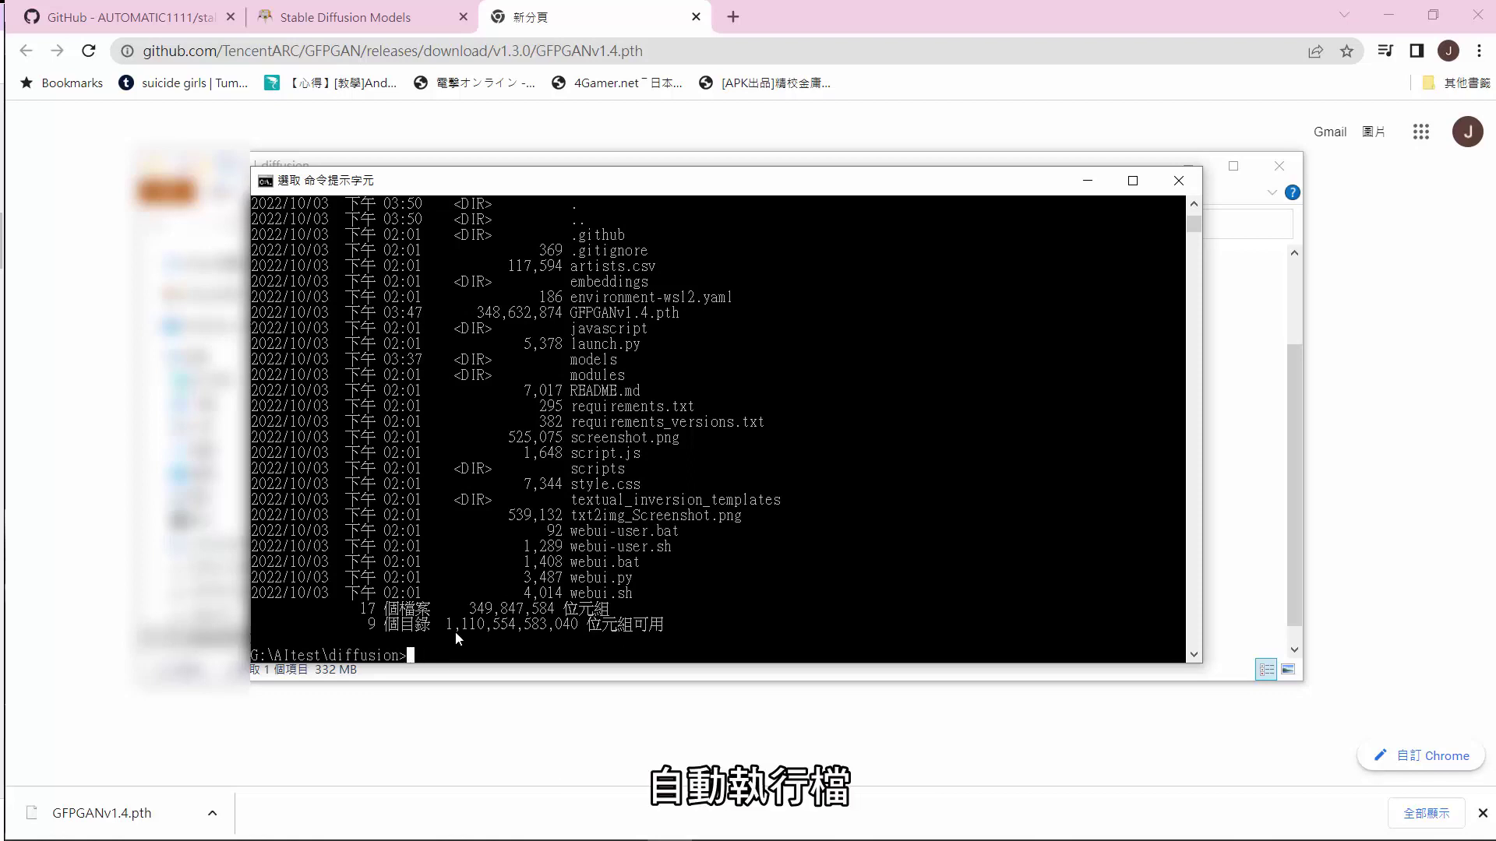
type("webui-u")
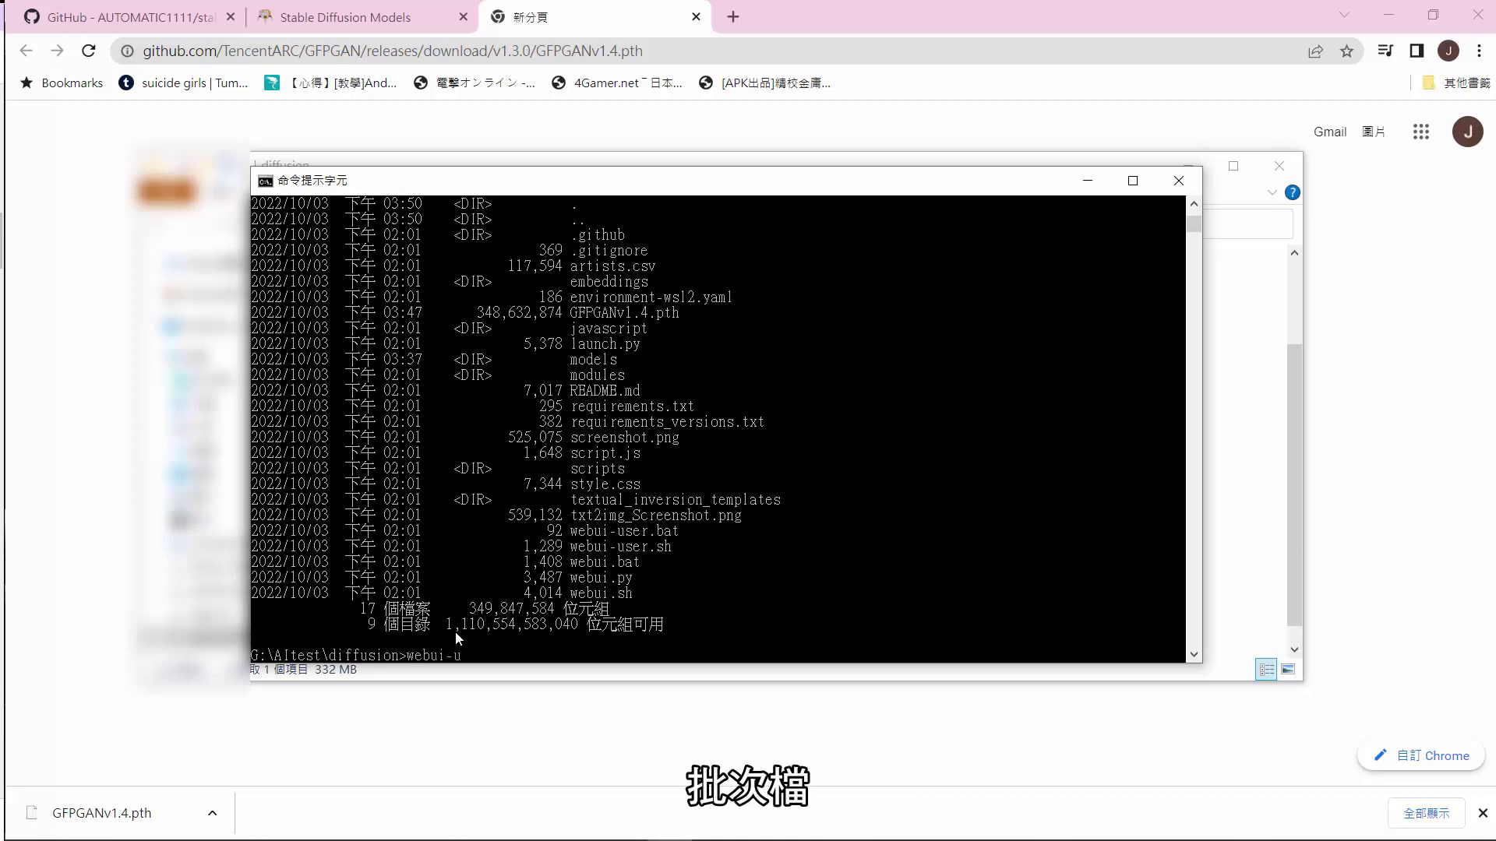
type("ser.bat")
key("Return")
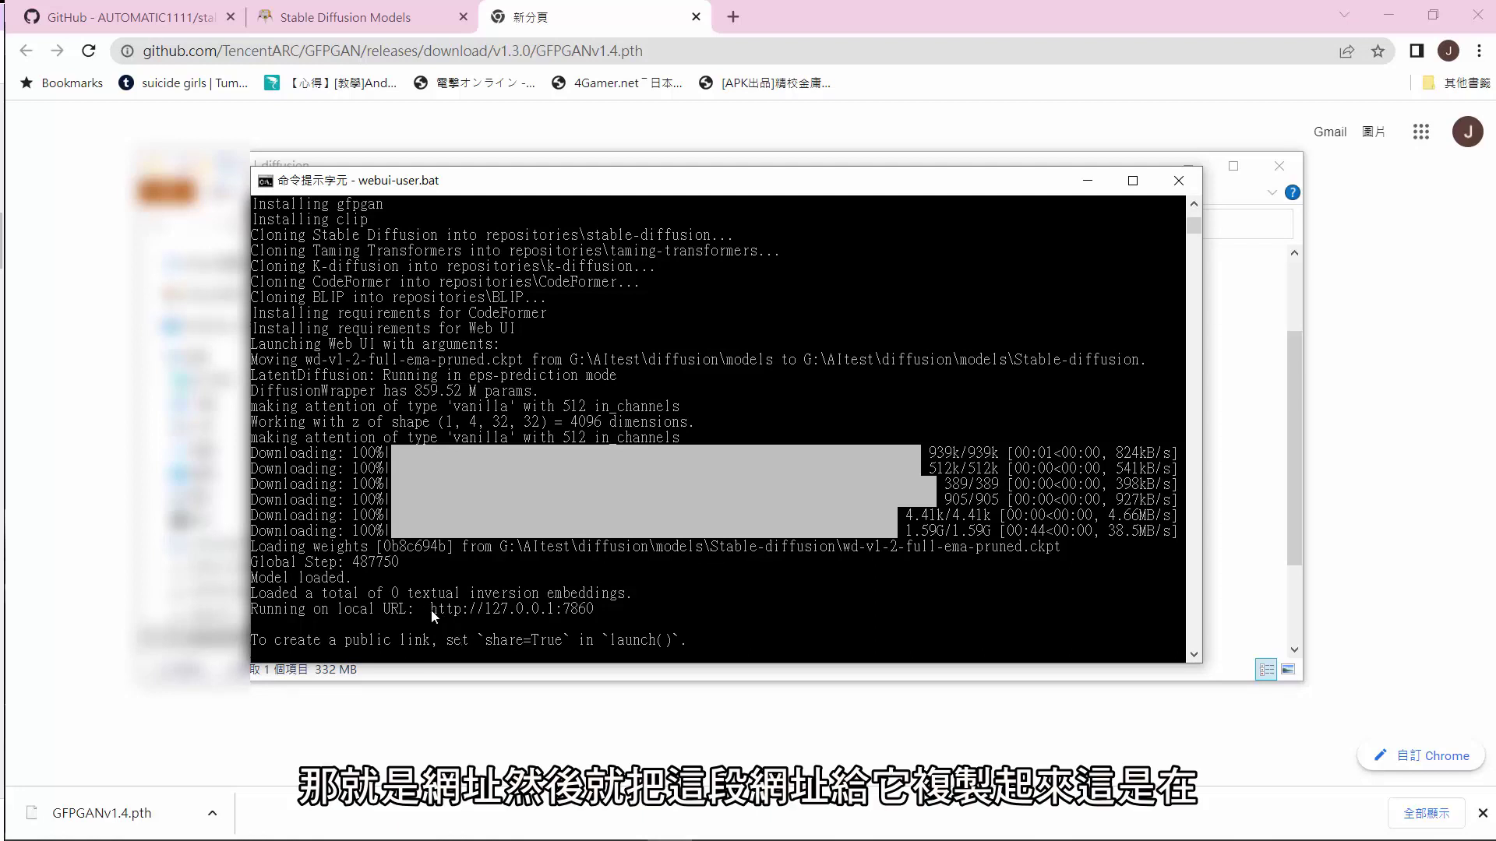
left_click_drag(430, 609, 592, 615)
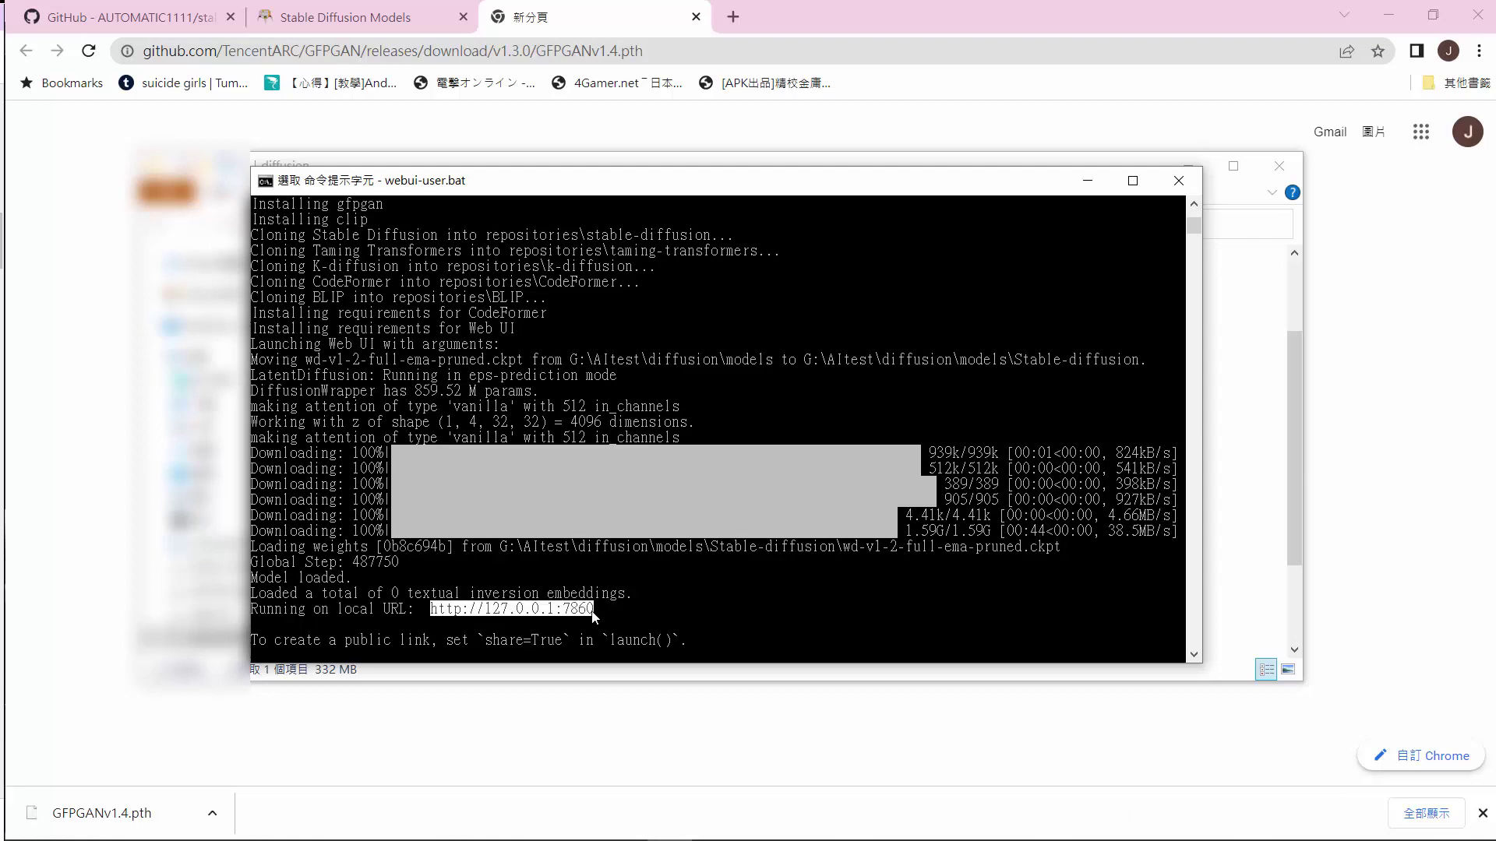
key("ctrl+c")
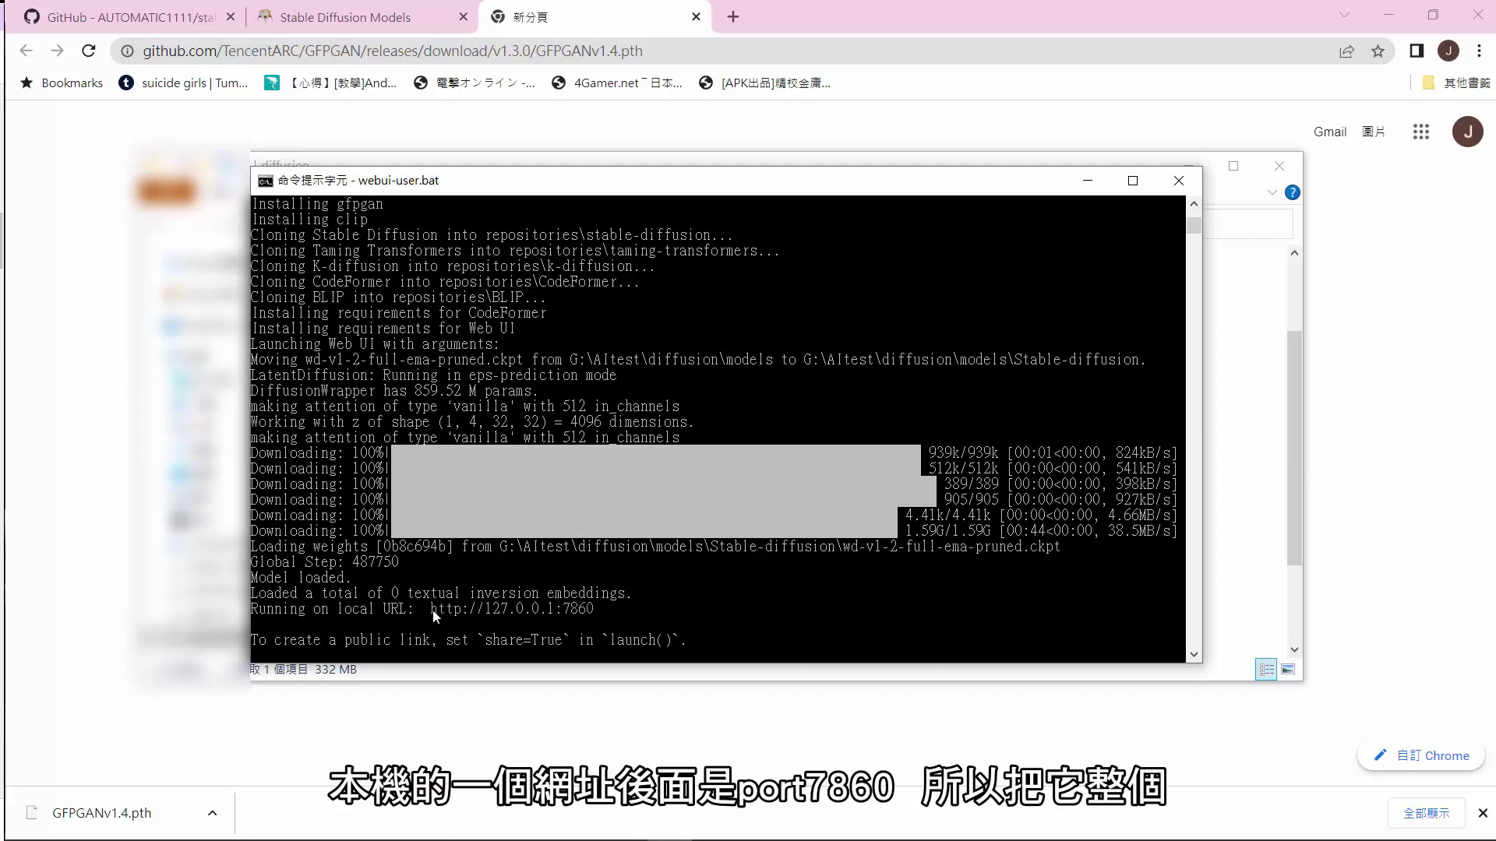
left_click_drag(431, 609, 586, 616)
left_click(265, 180)
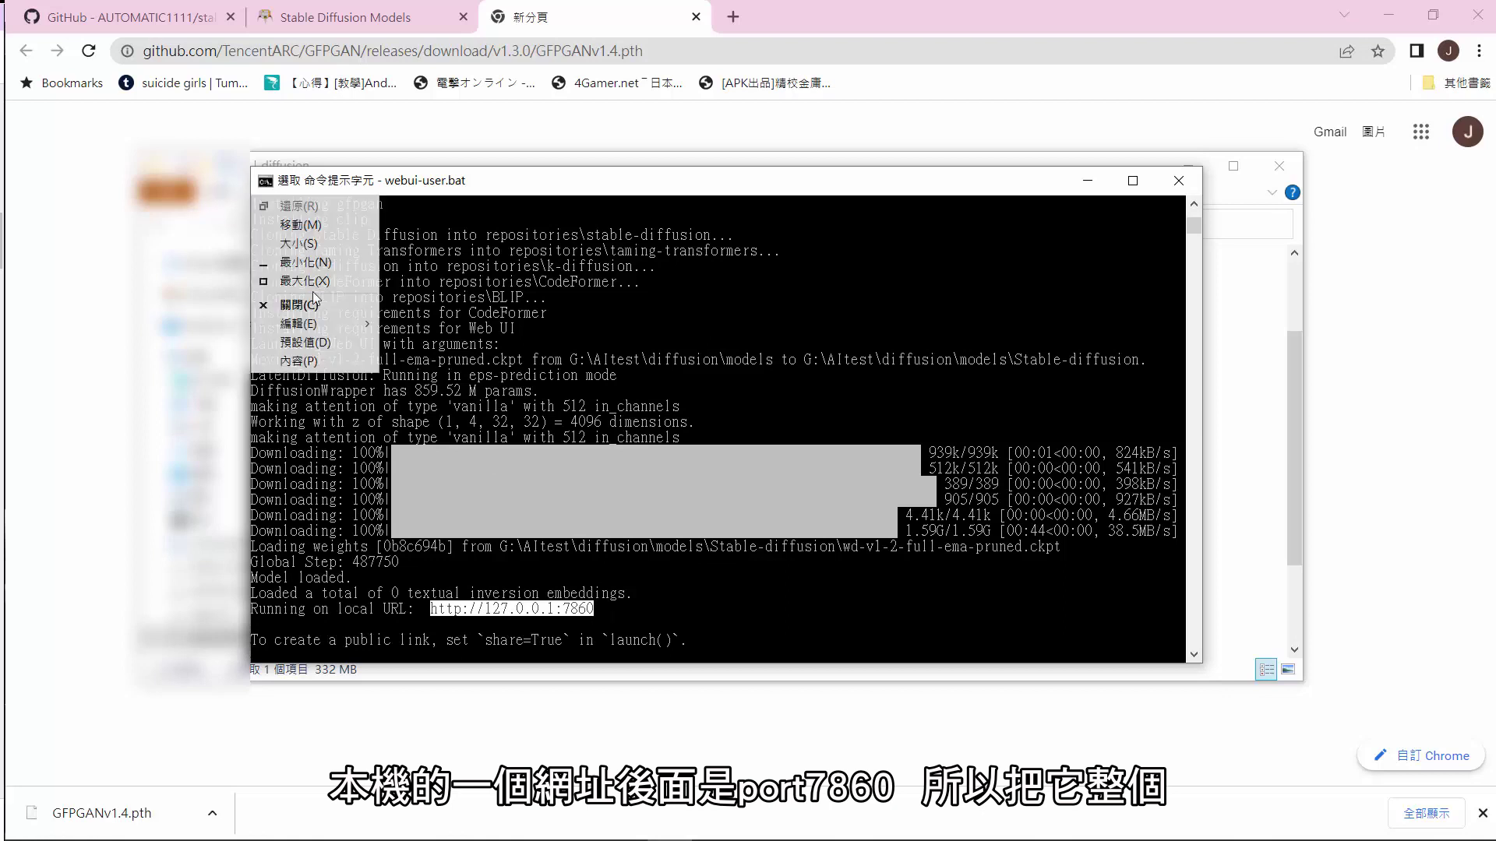
mouse_move(335, 324)
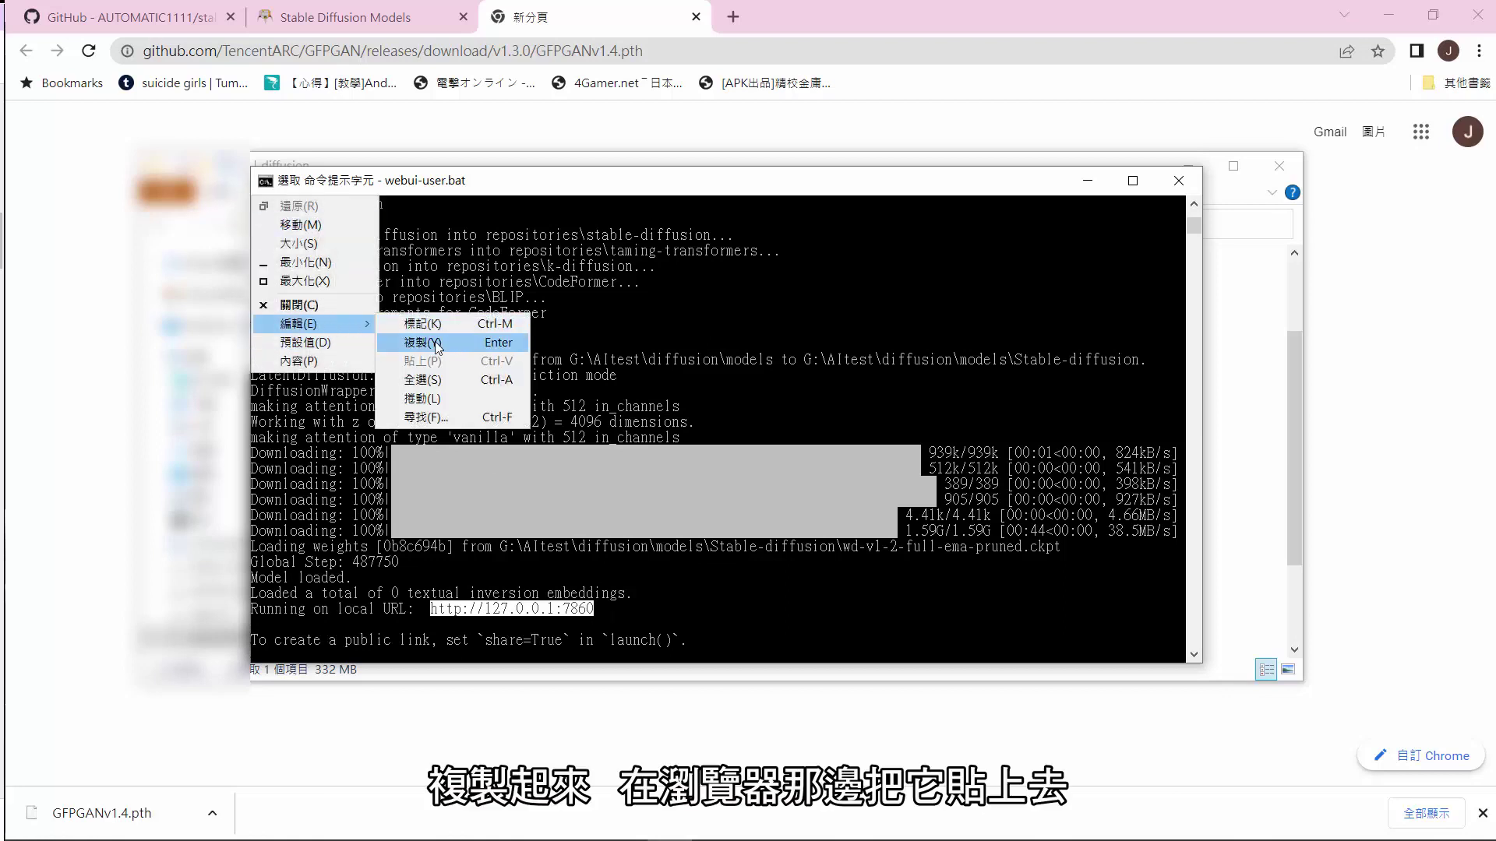
left_click(435, 342)
left_click(579, 51)
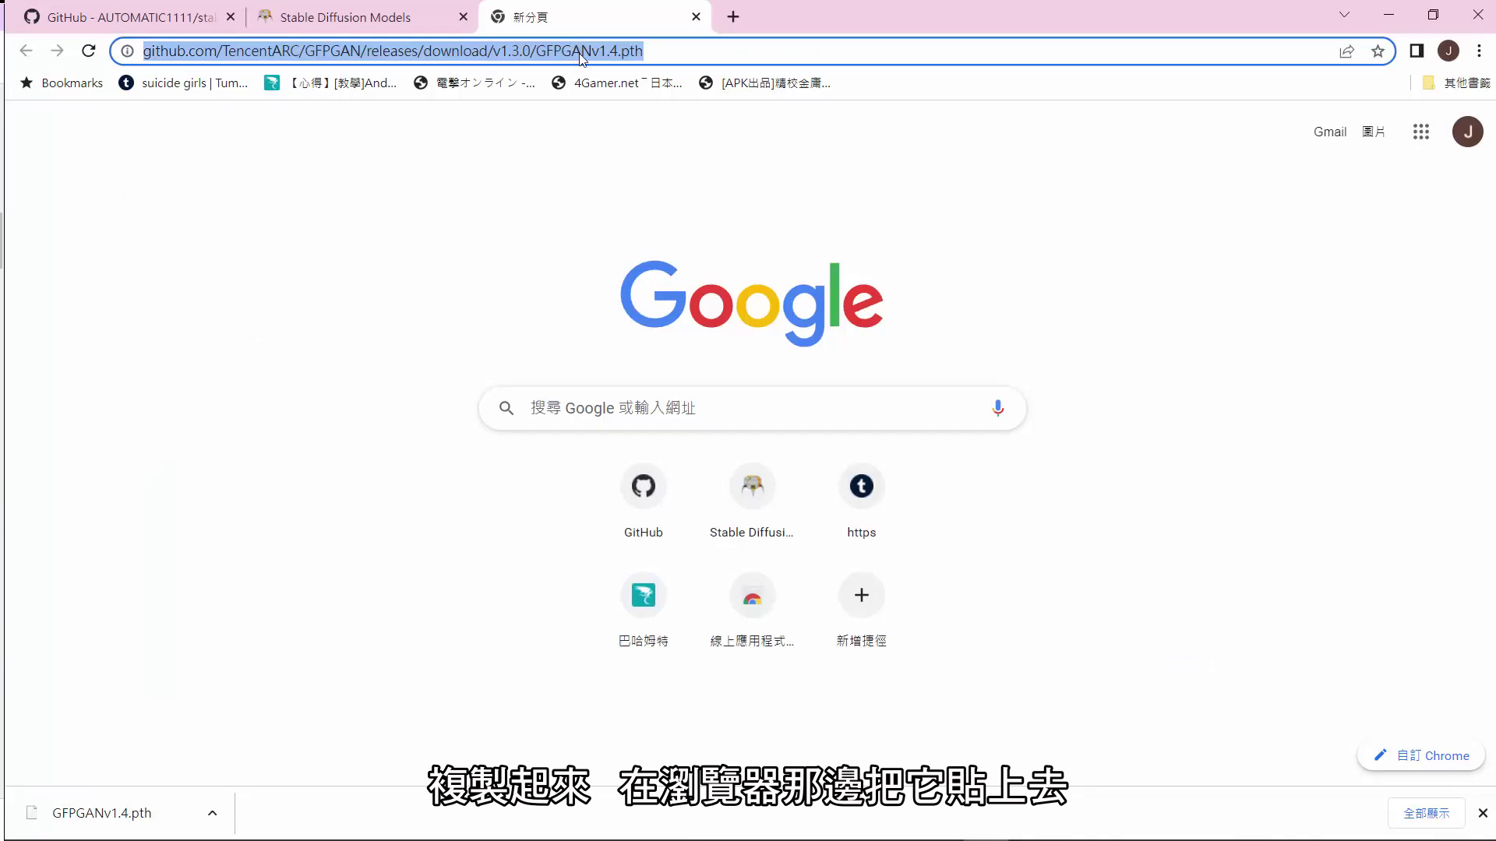
right_click(580, 51)
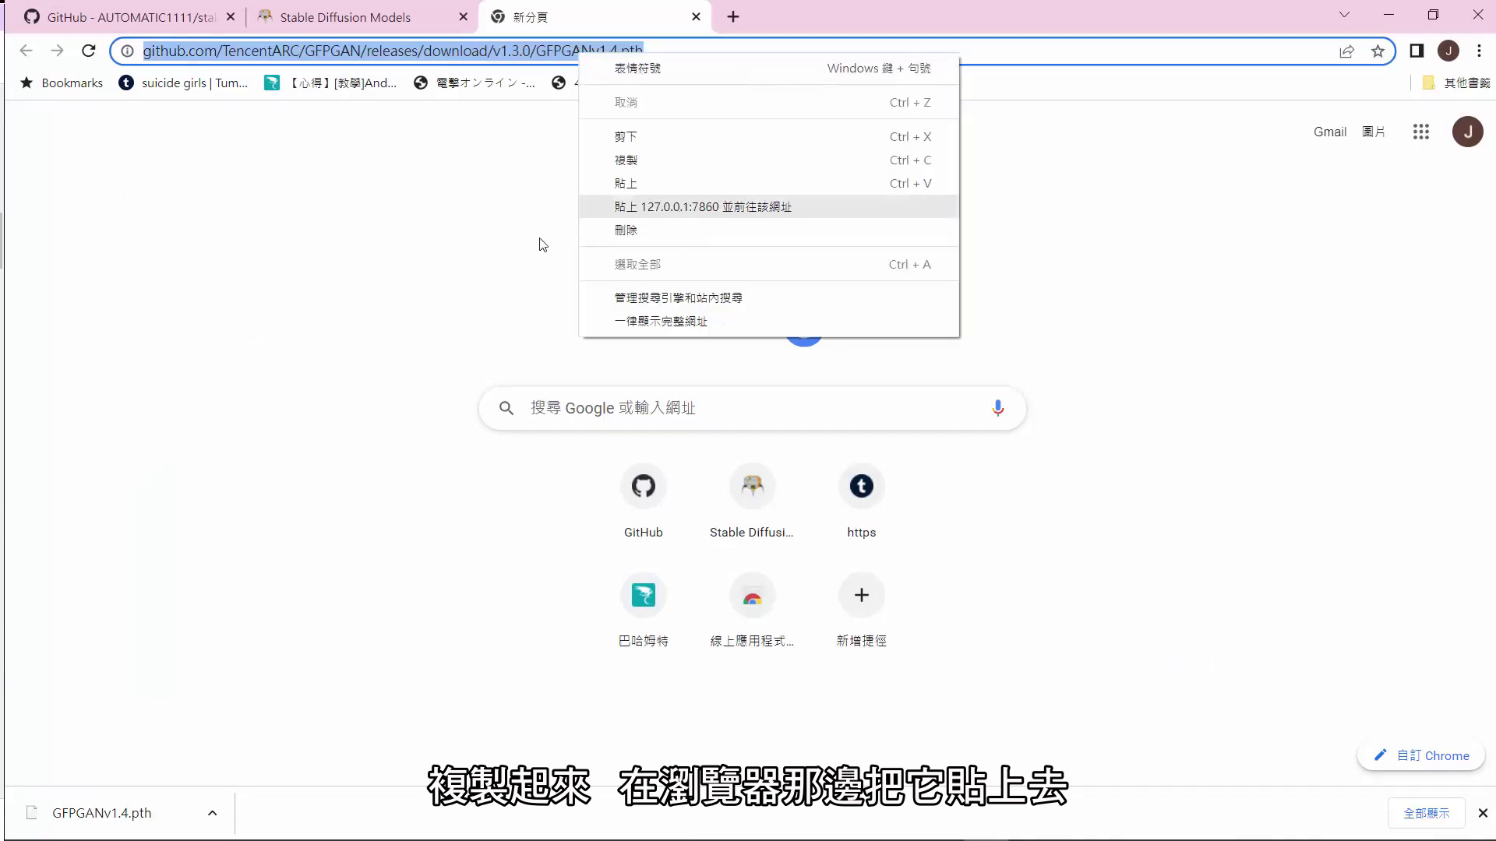
key("Return")
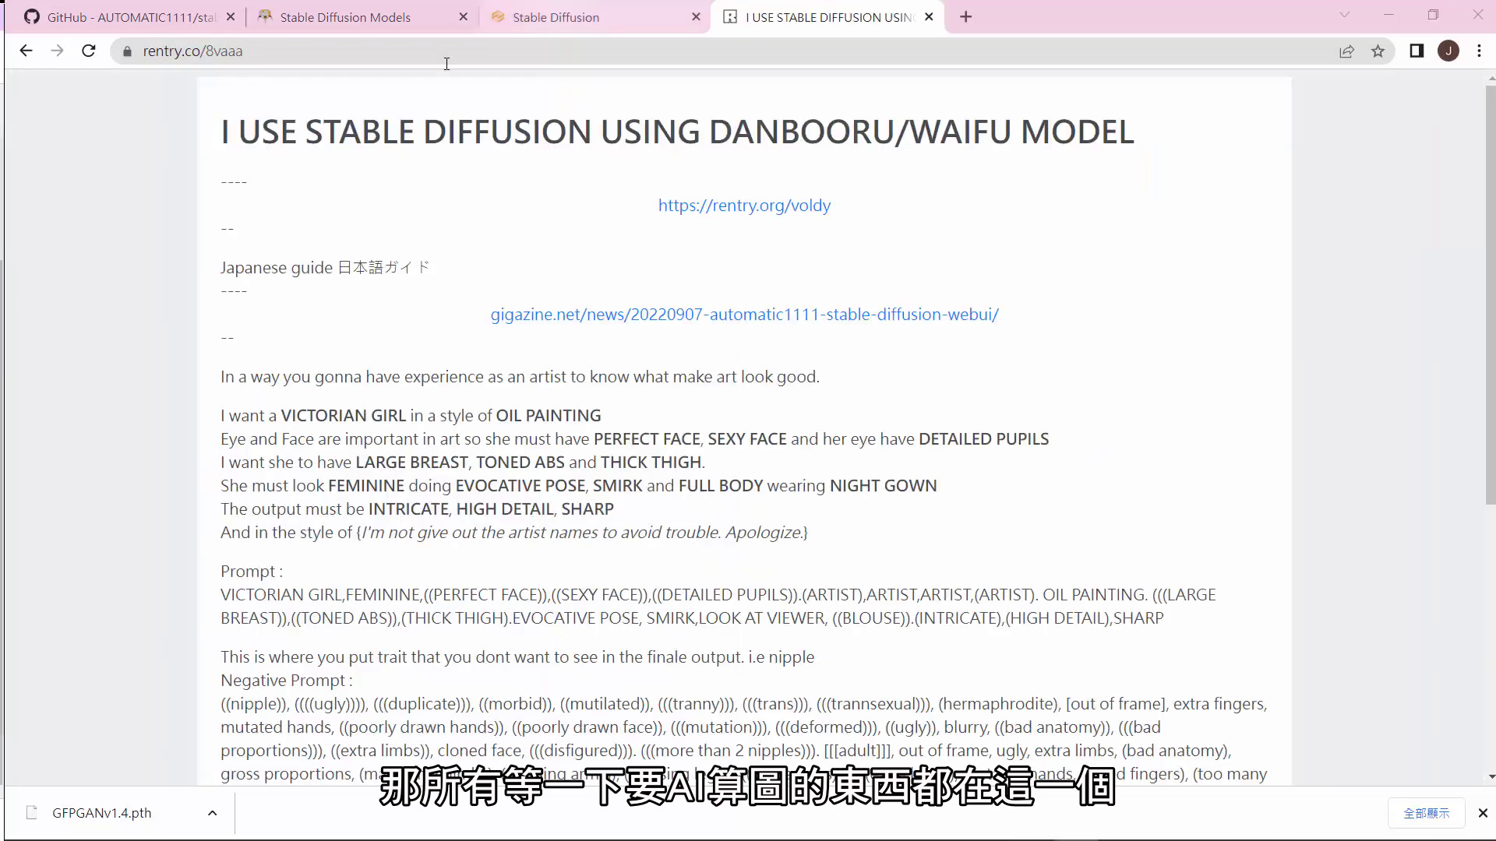
Step: Examine how the guide at rentry.co/8vaaa describes a desired picture through bold keywords for style, face, body and detail
left_click(263, 48)
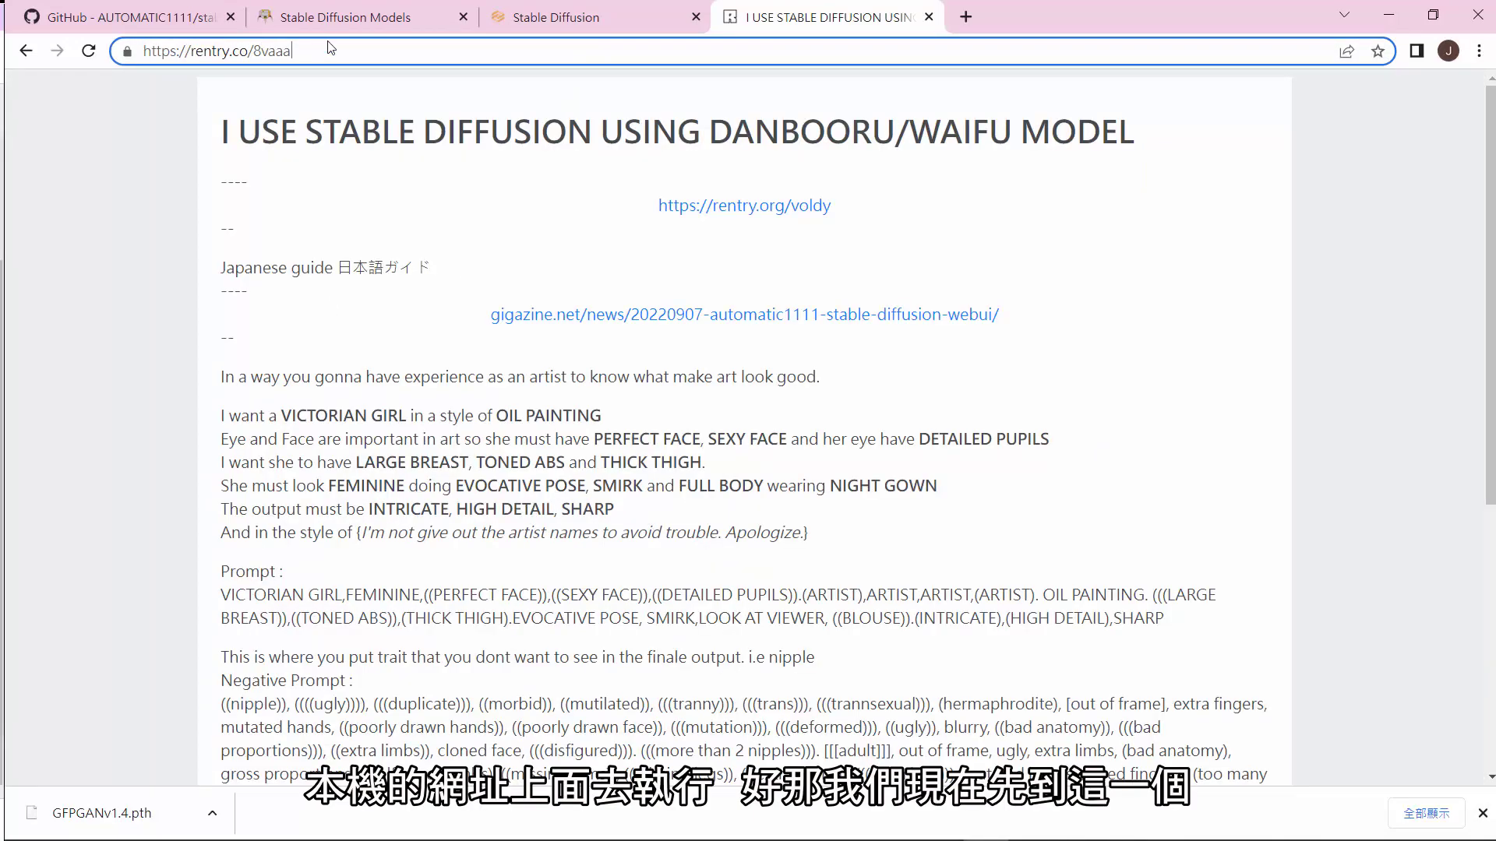
left_click(893, 499)
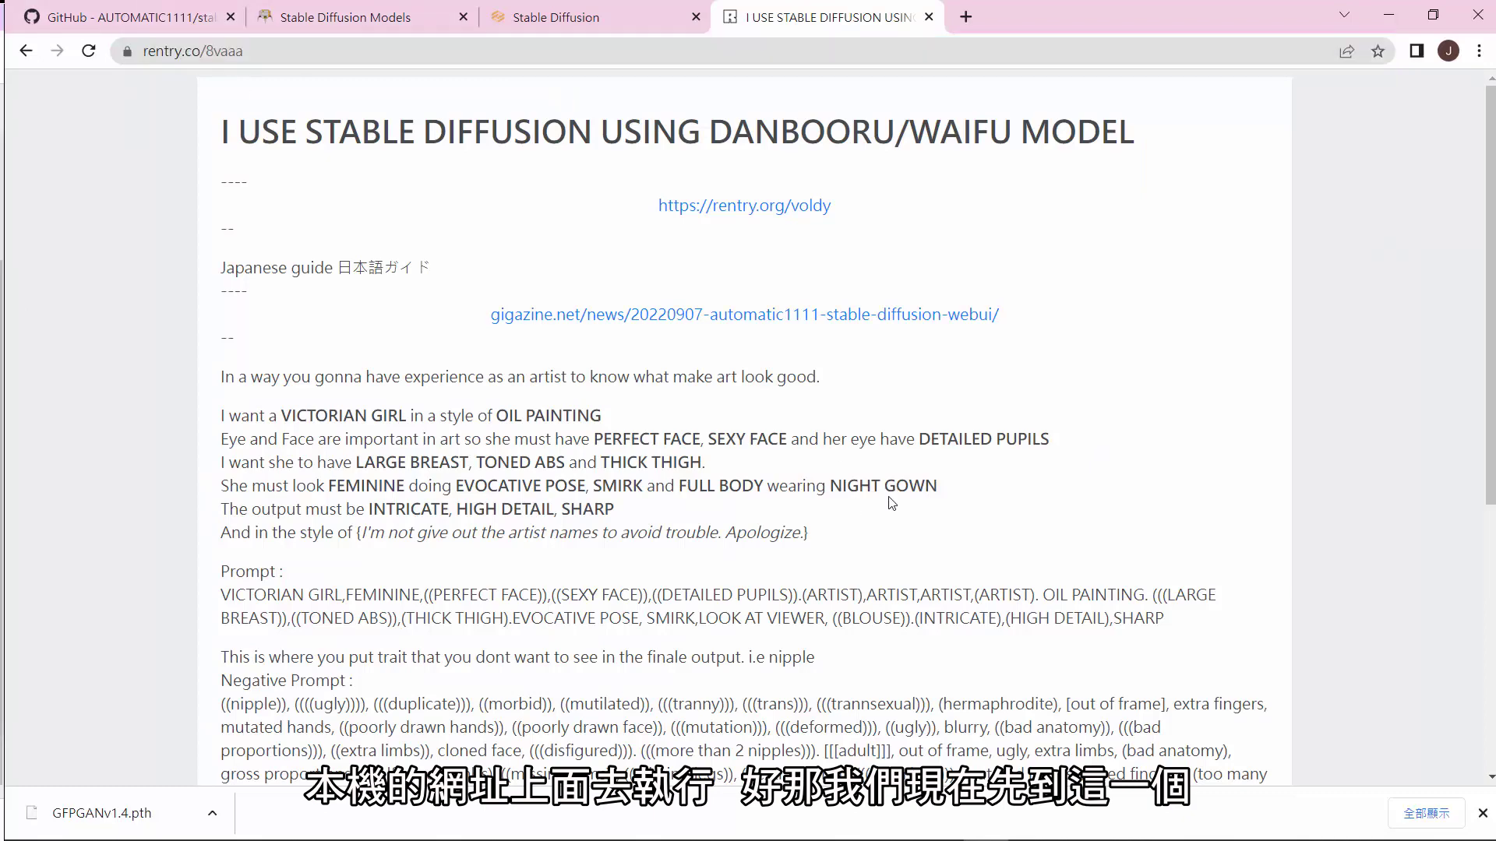
scroll(872, 500, "down", 1)
scroll(871, 500, "down", 1)
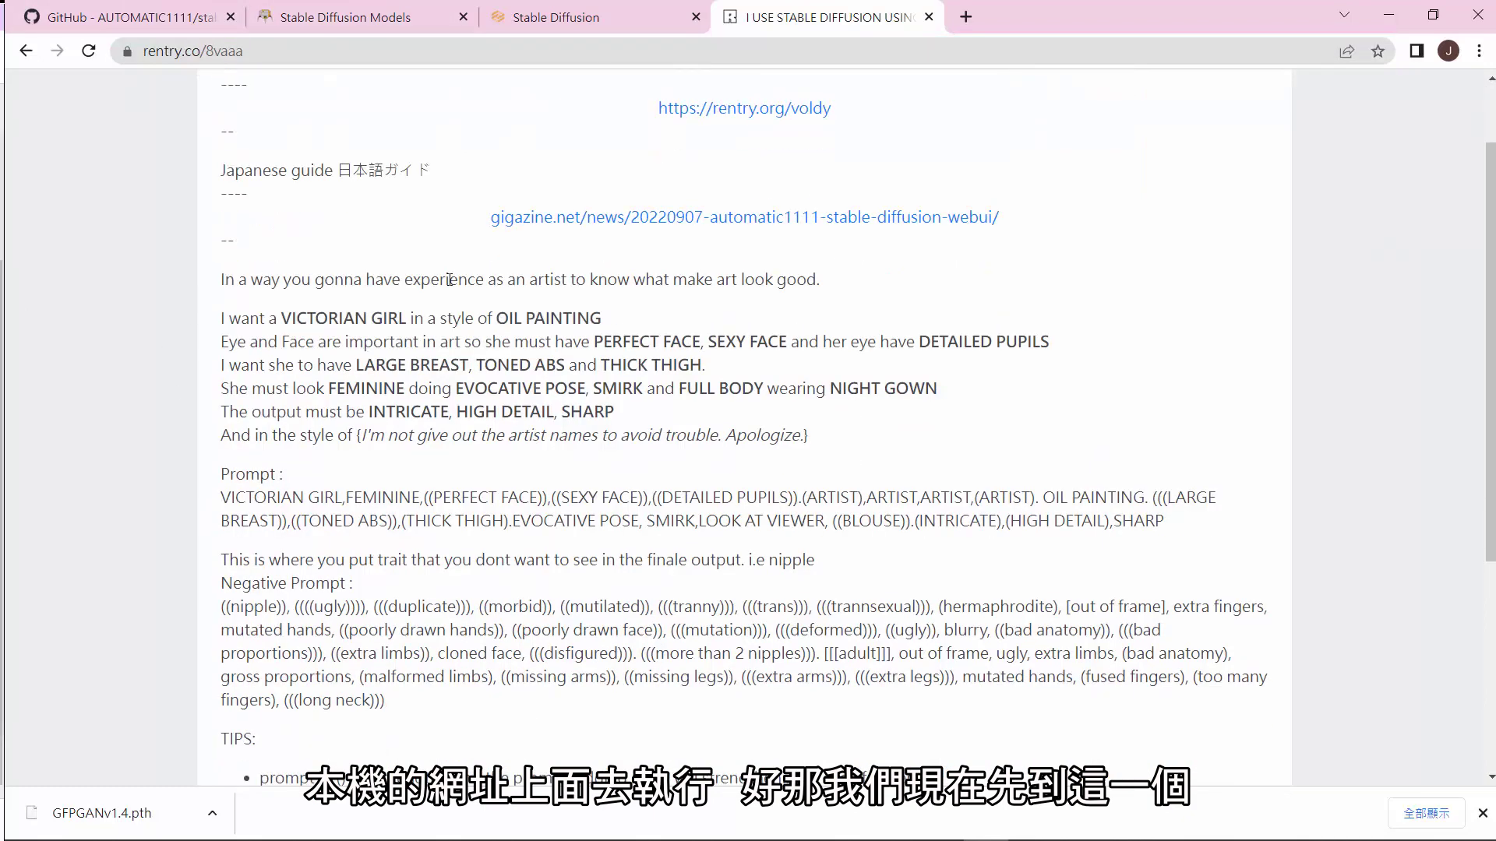
left_click_drag(221, 280, 821, 279)
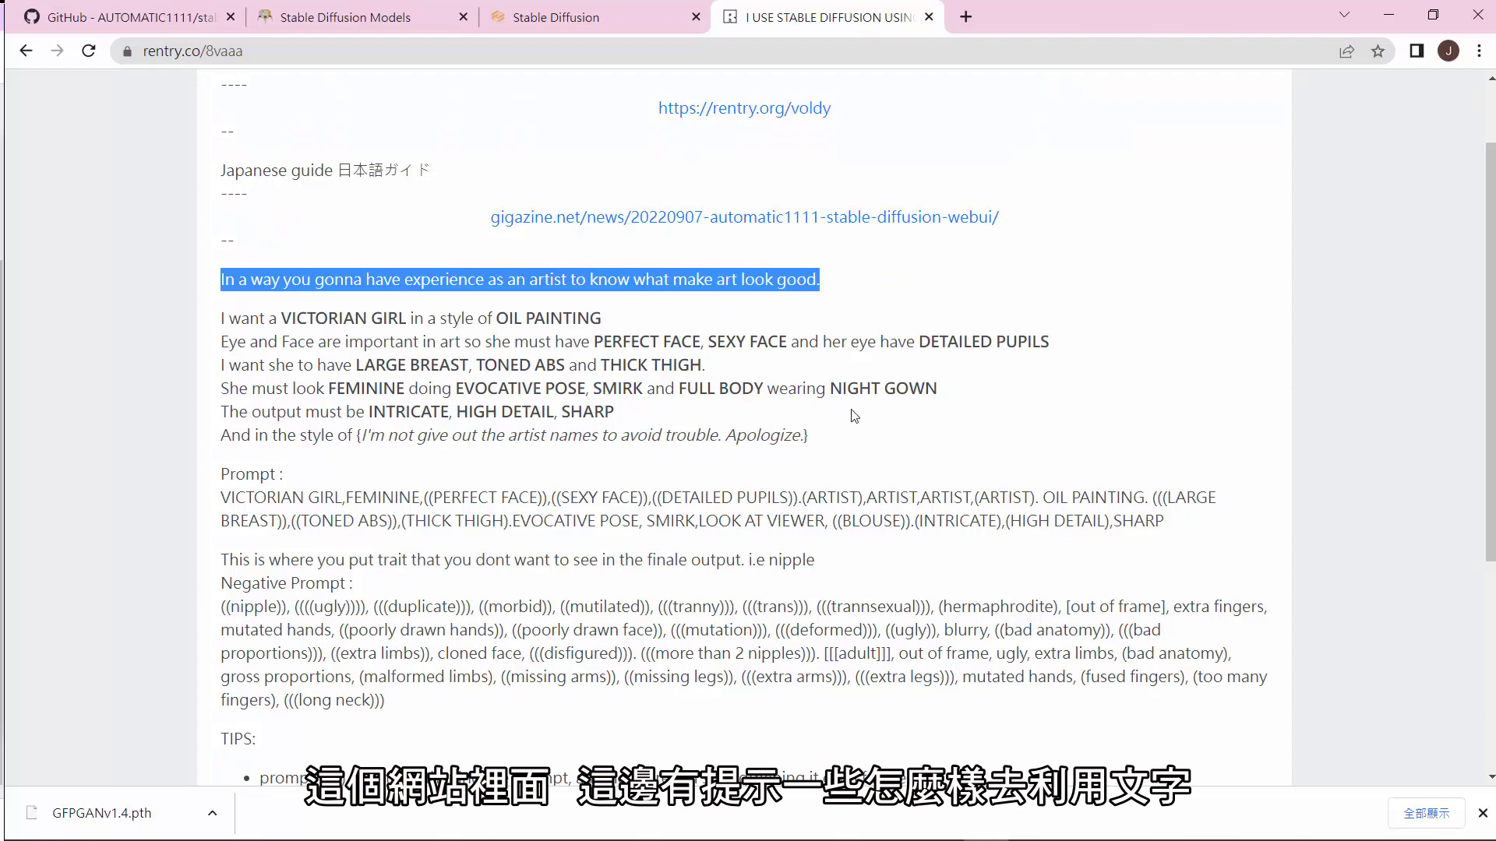
left_click(290, 329)
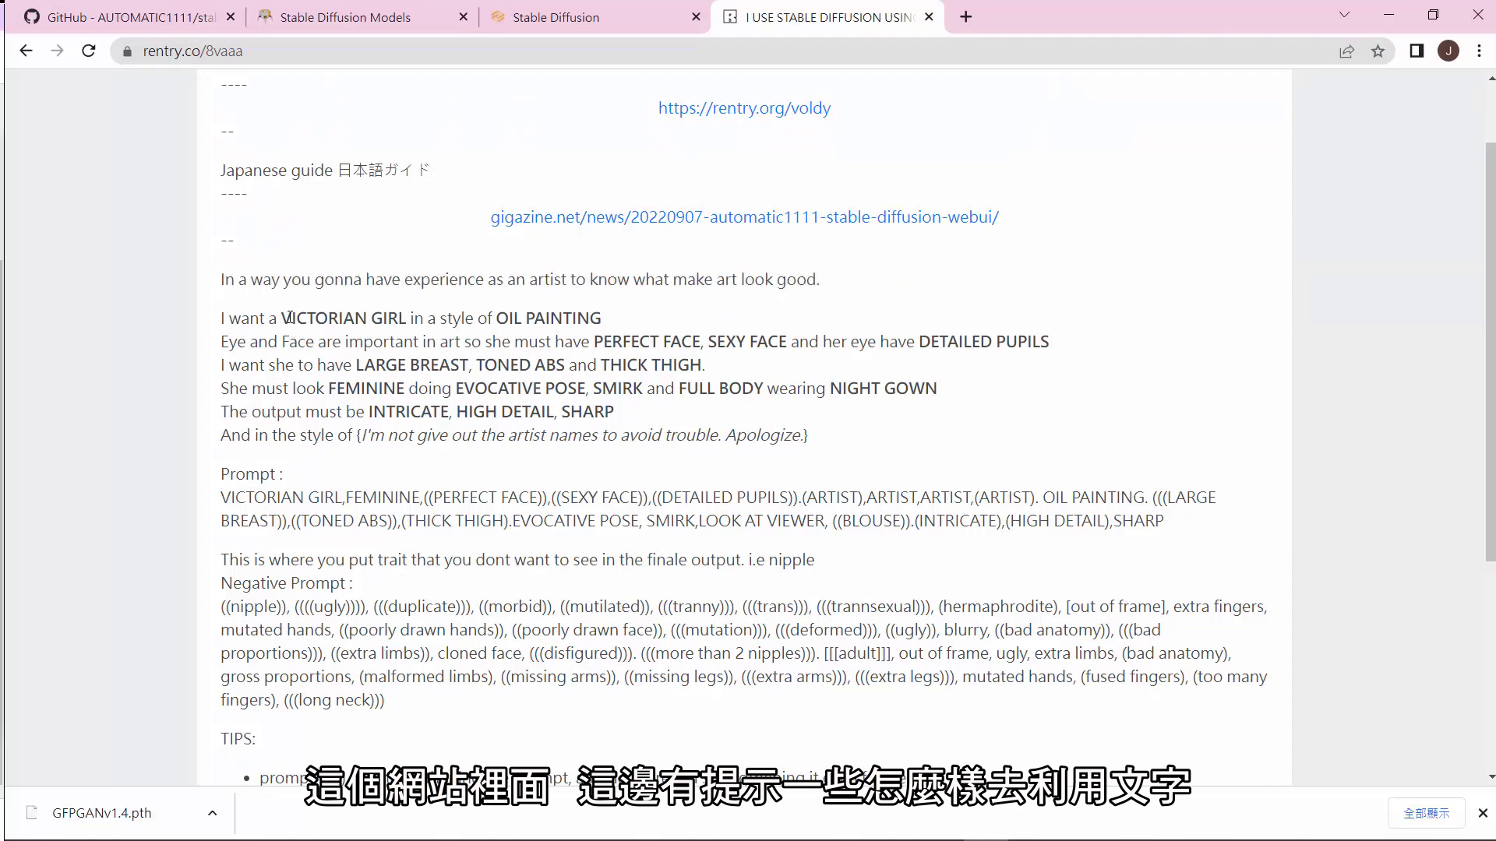
left_click_drag(282, 320, 604, 321)
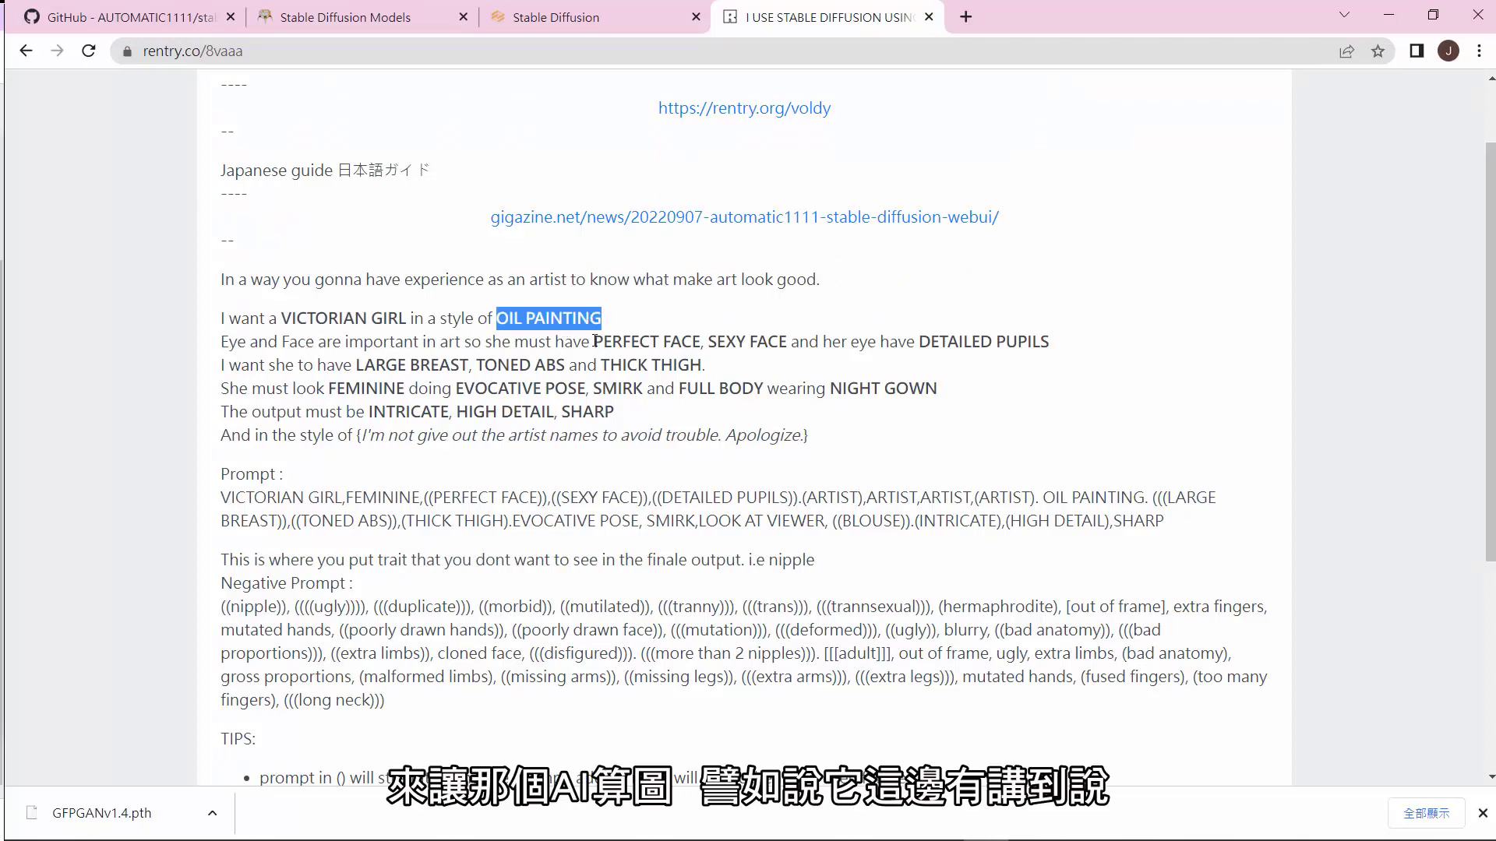
left_click_drag(594, 341, 787, 343)
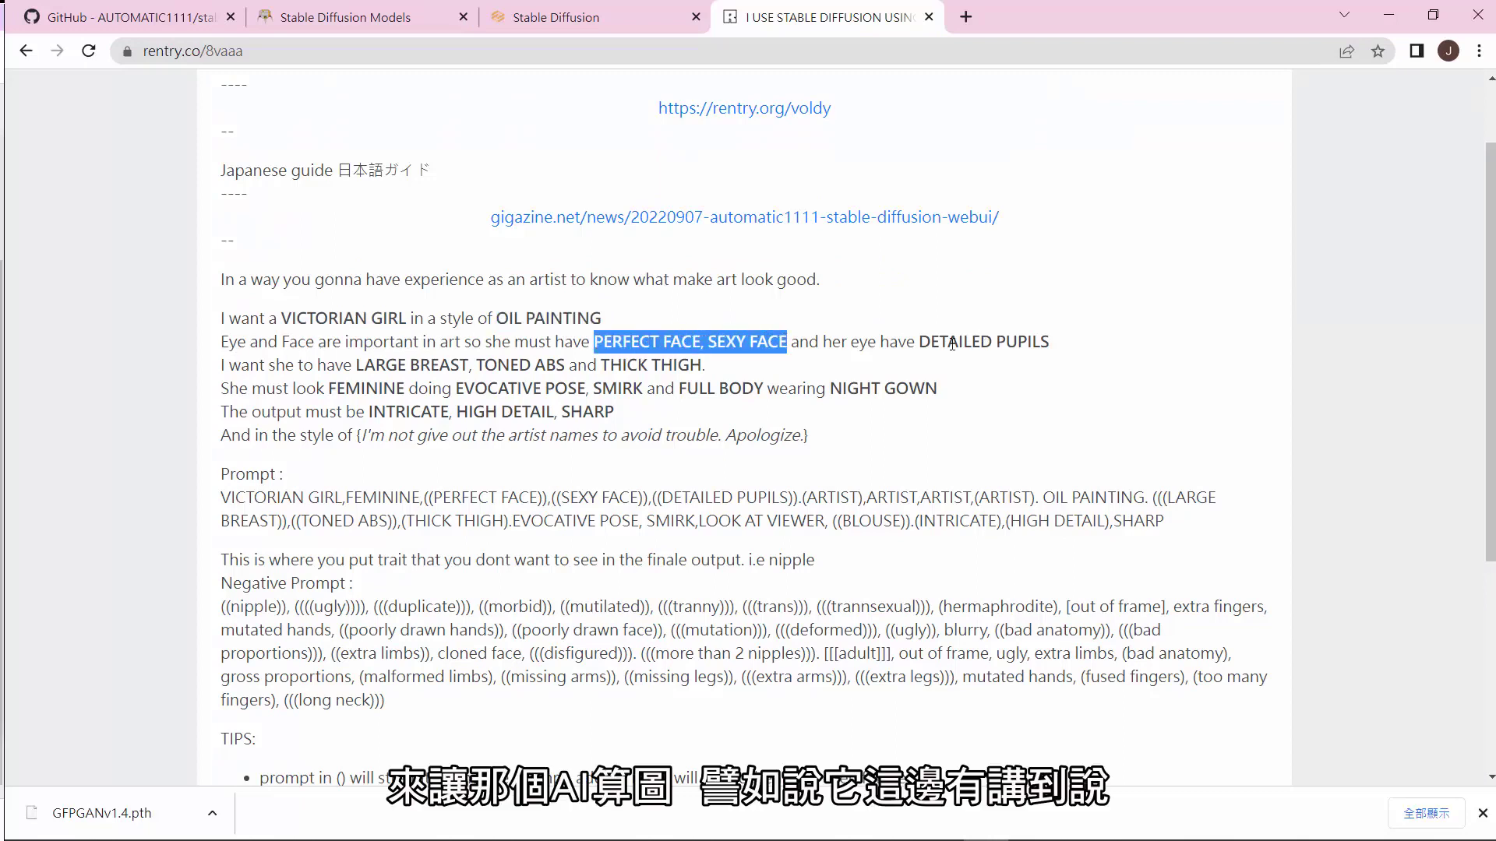
left_click_drag(920, 343, 1049, 343)
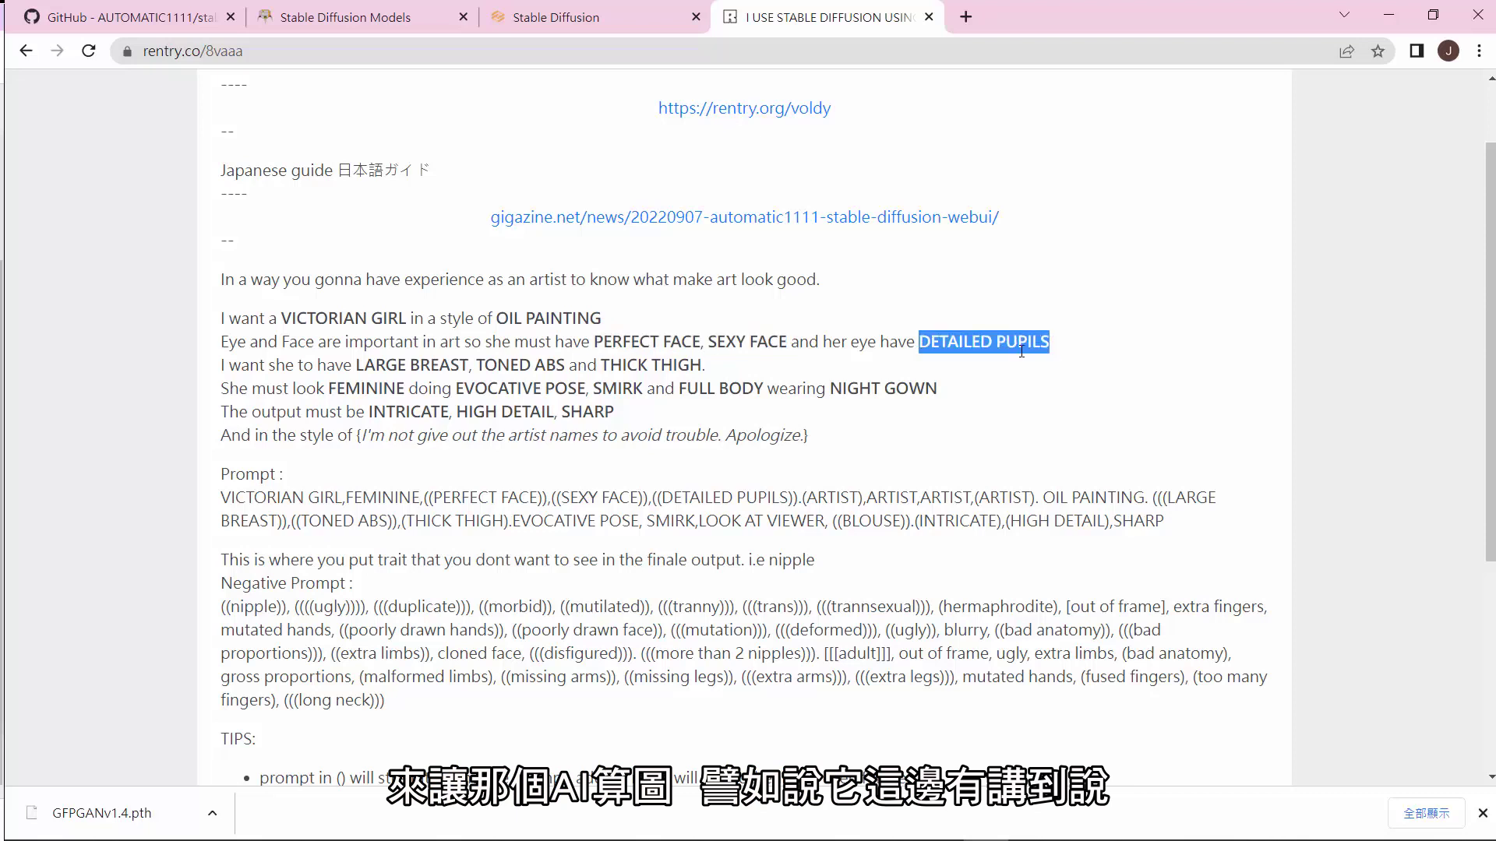
double_click(442, 366)
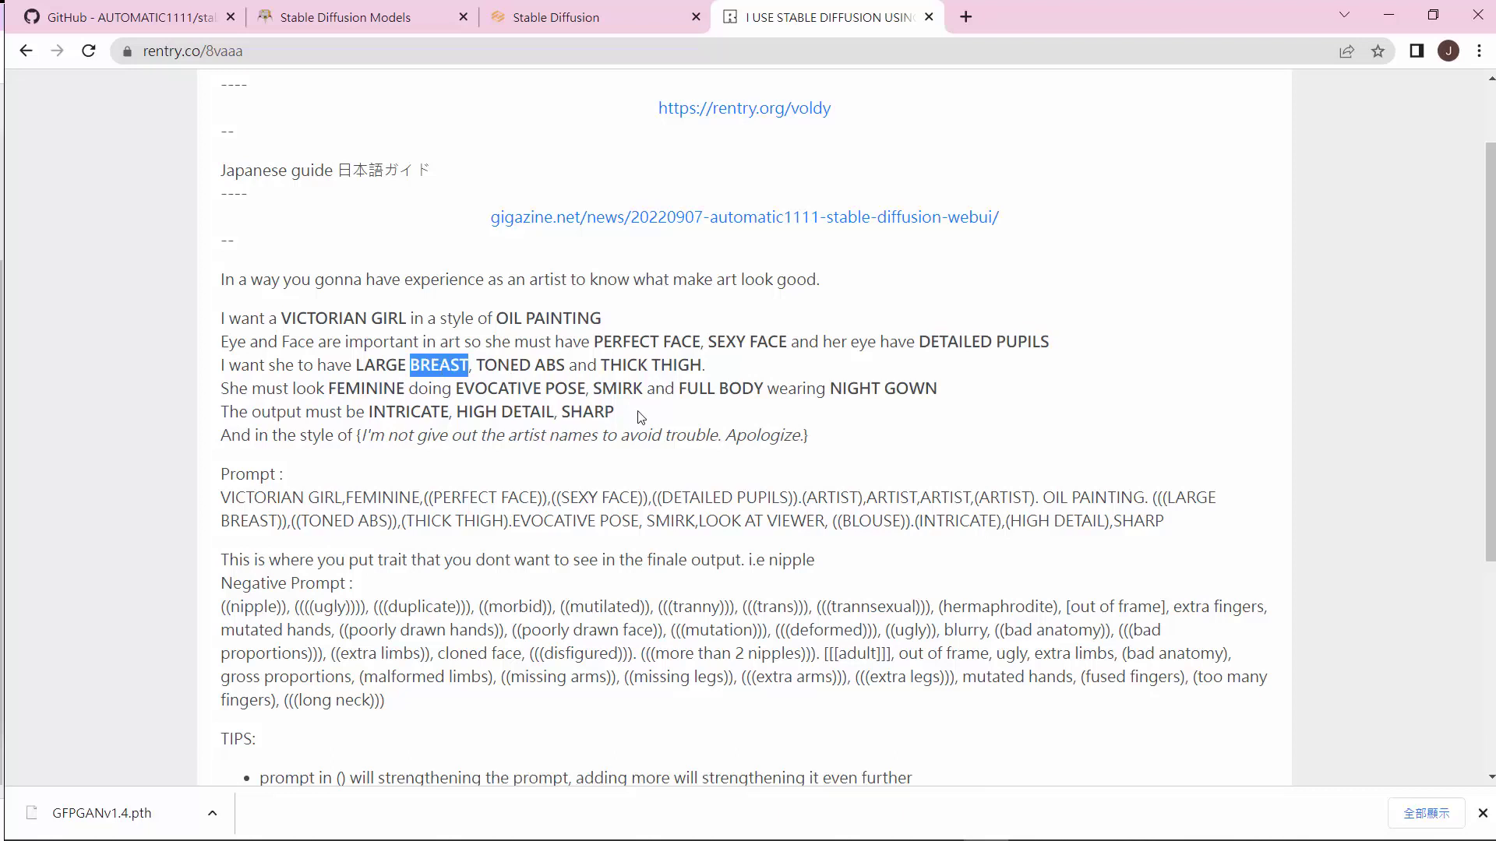
double_click(362, 386)
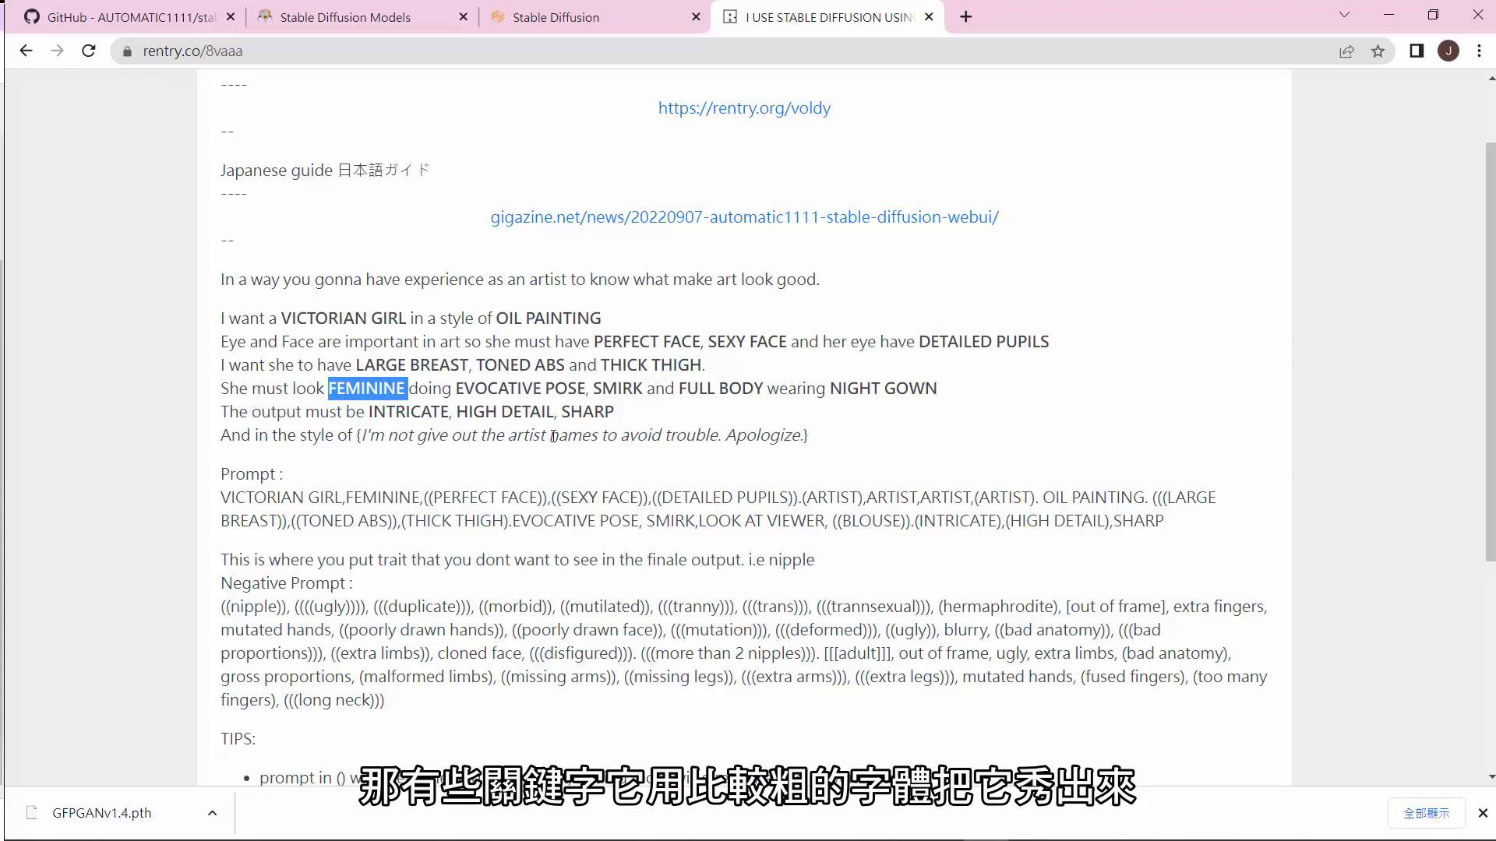
Step: Review the guide's example Prompt and Negative Prompt, including how their keywords are grouped in parentheses
scroll(553, 436, "down", 1)
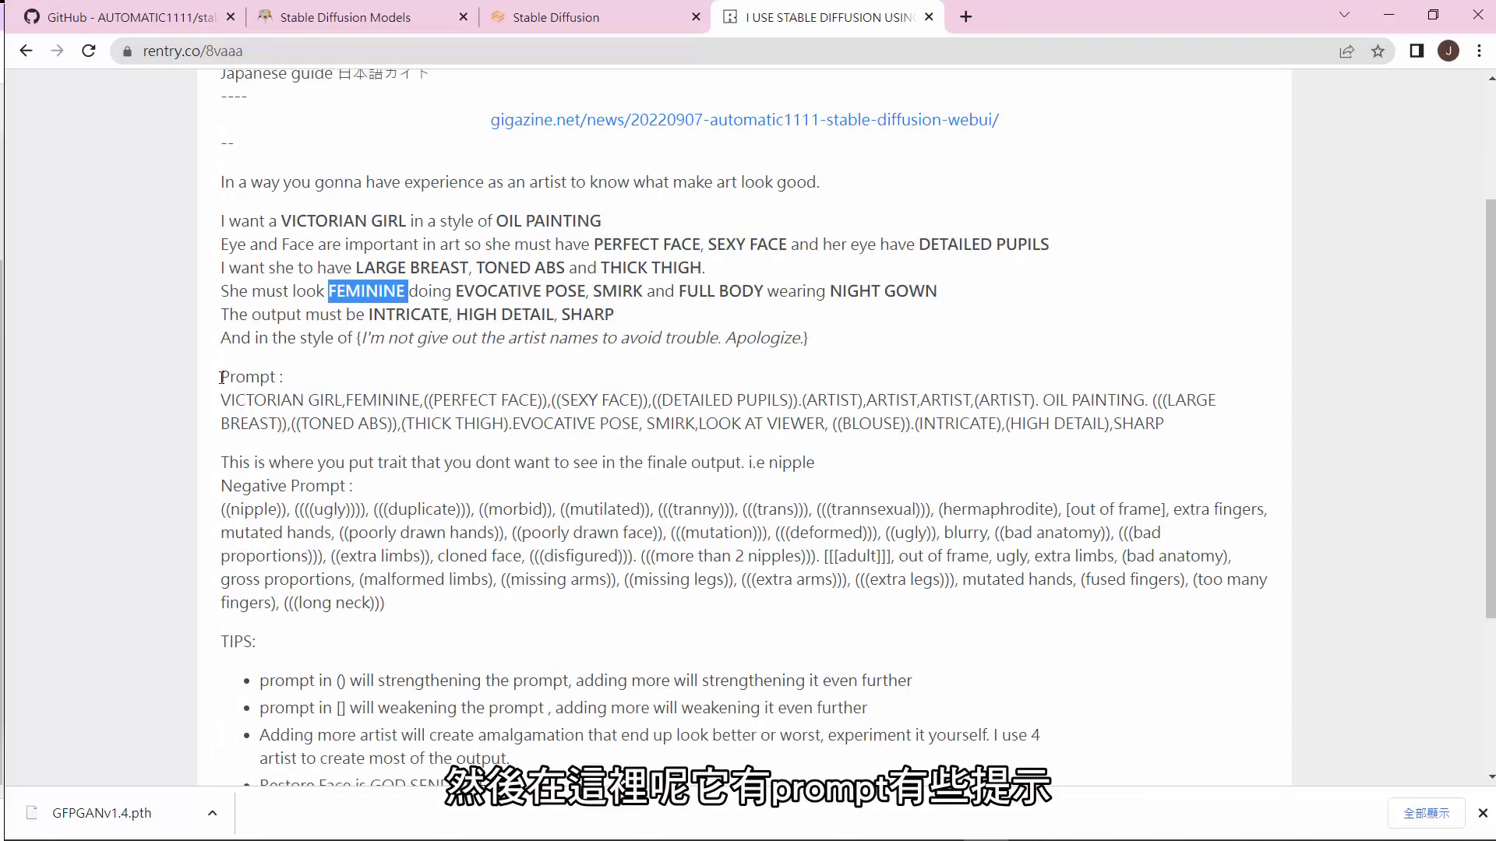
left_click_drag(222, 378, 278, 377)
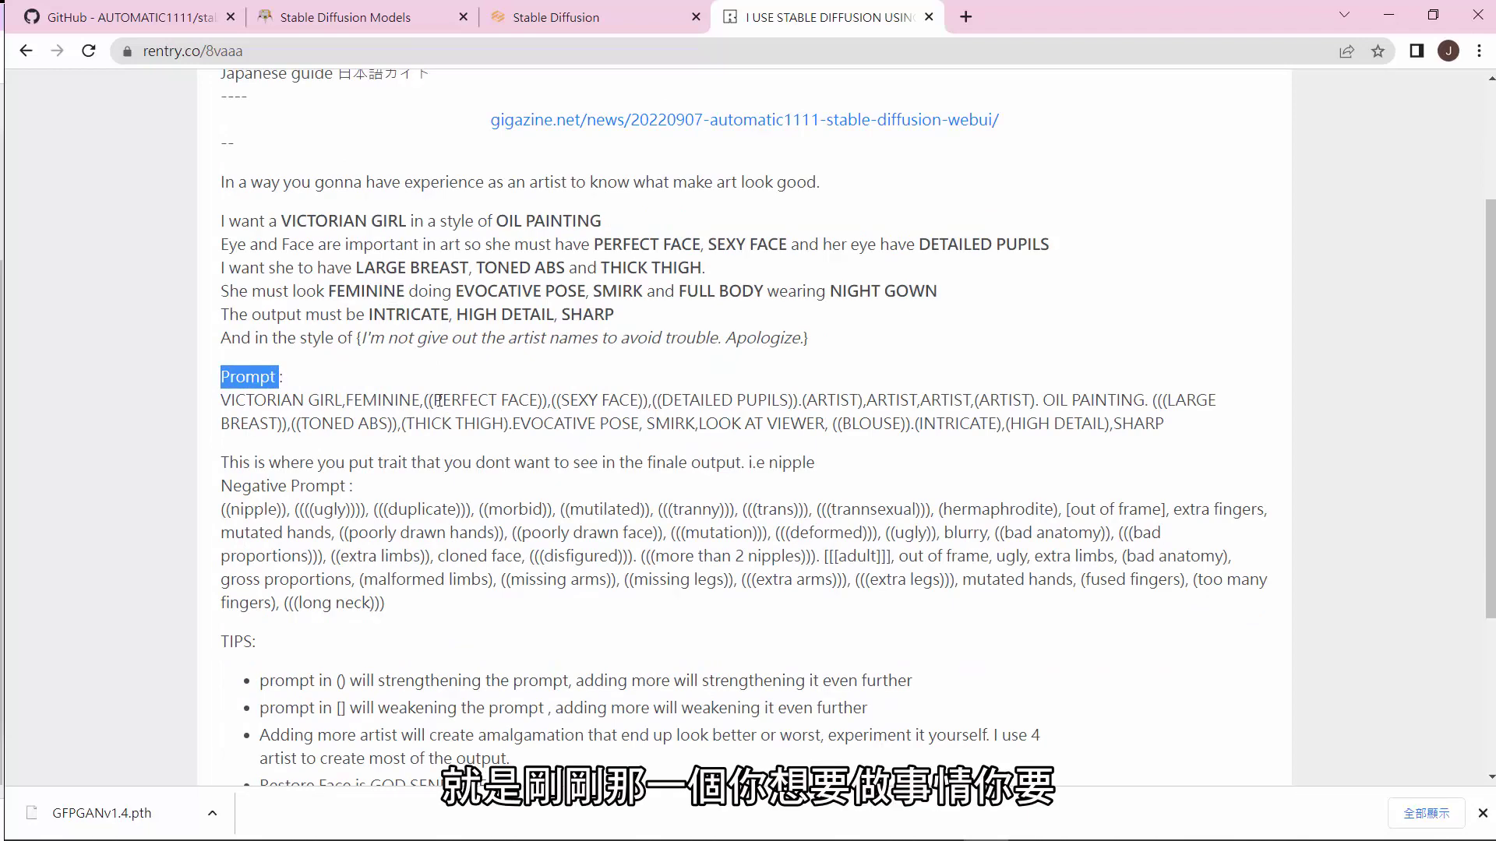
left_click_drag(435, 401, 639, 403)
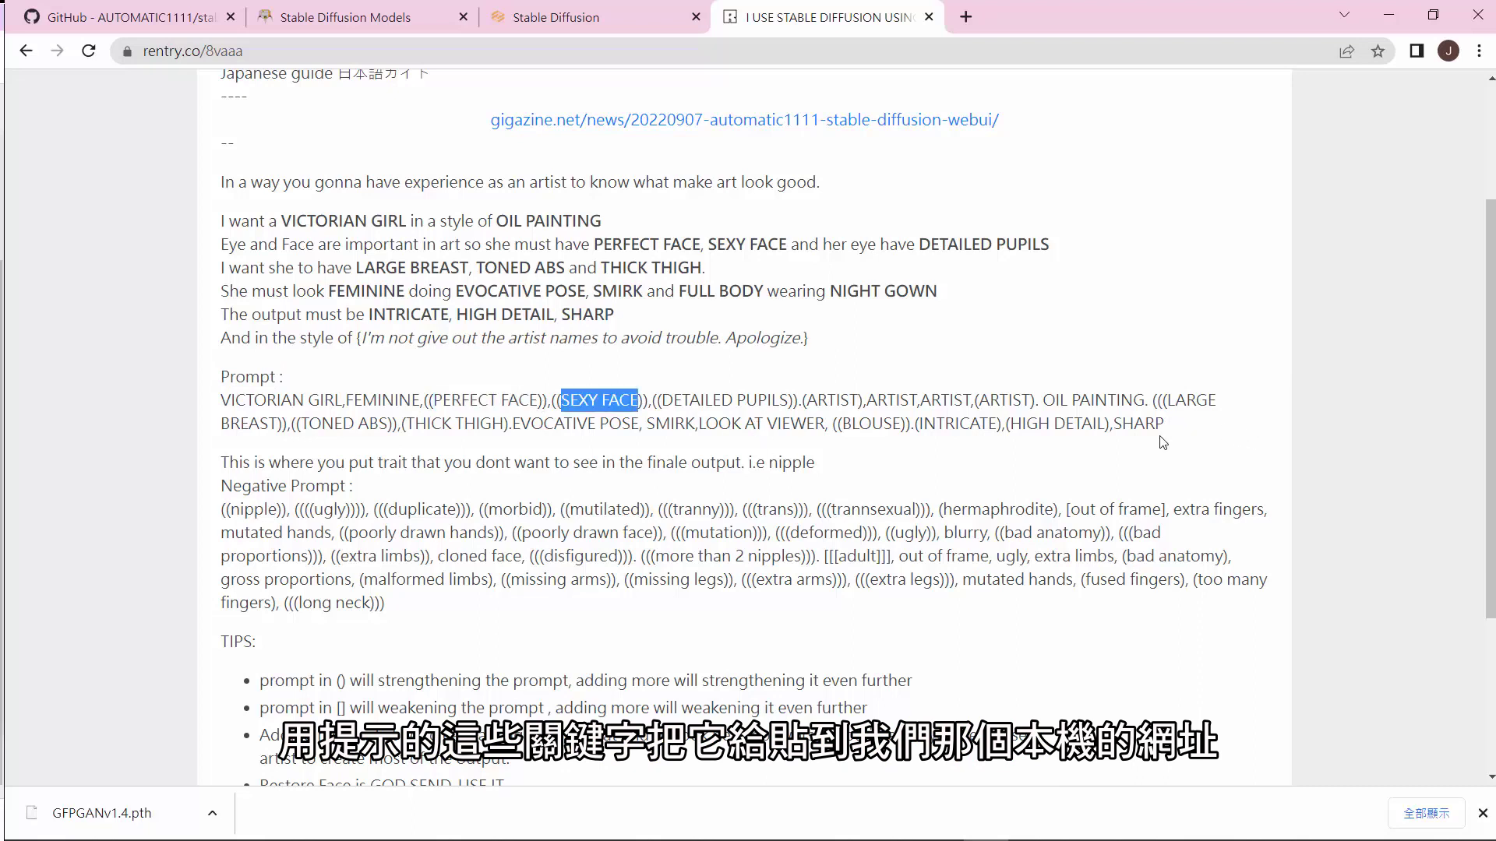
left_click_drag(1152, 400, 1167, 402)
left_click(1169, 404)
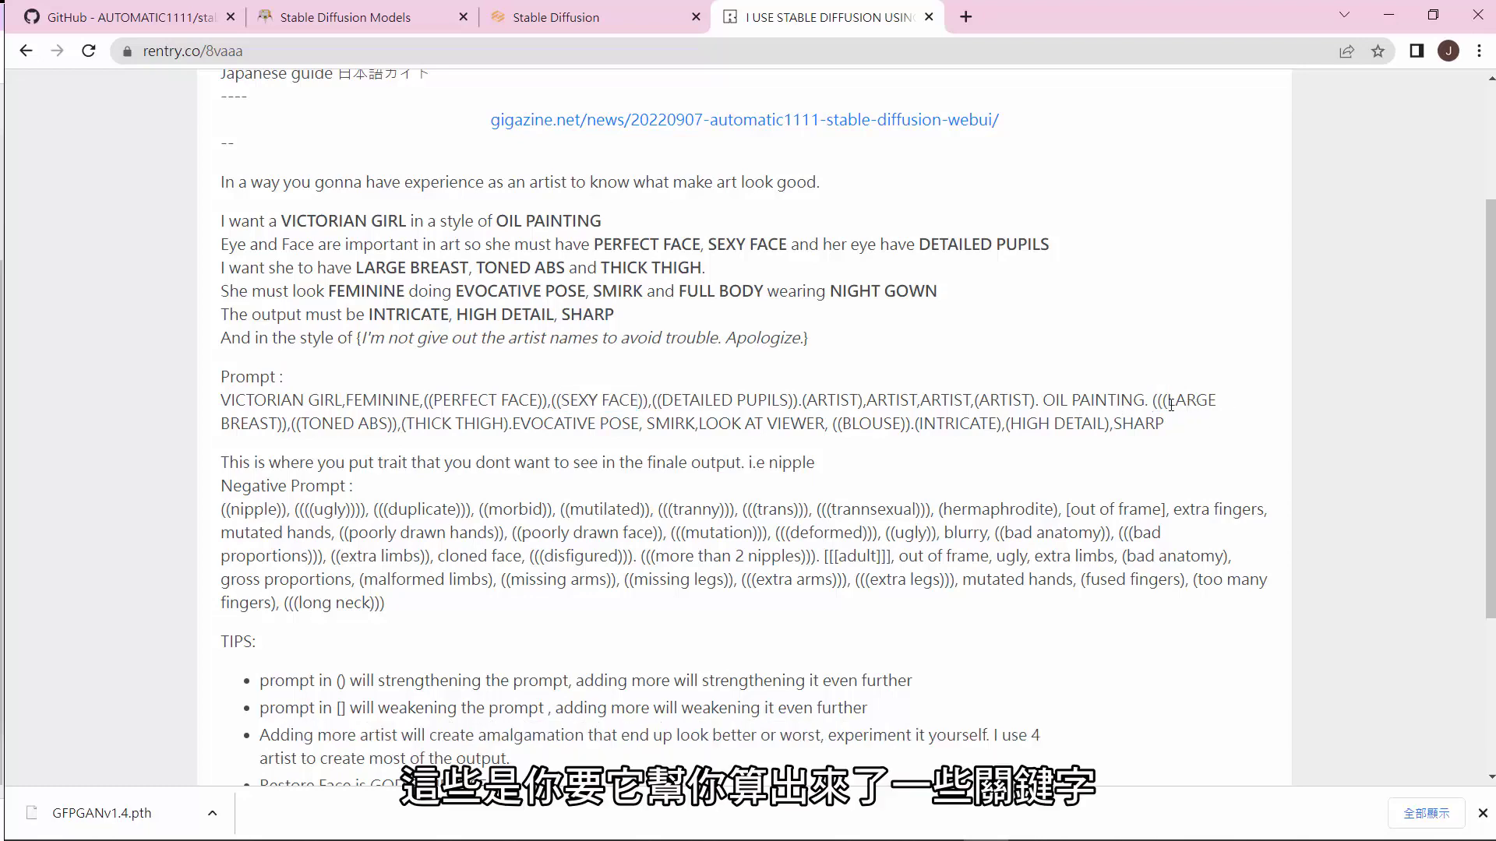
left_click_drag(416, 431, 278, 426)
left_click(686, 418)
scroll(686, 418, "down", 2)
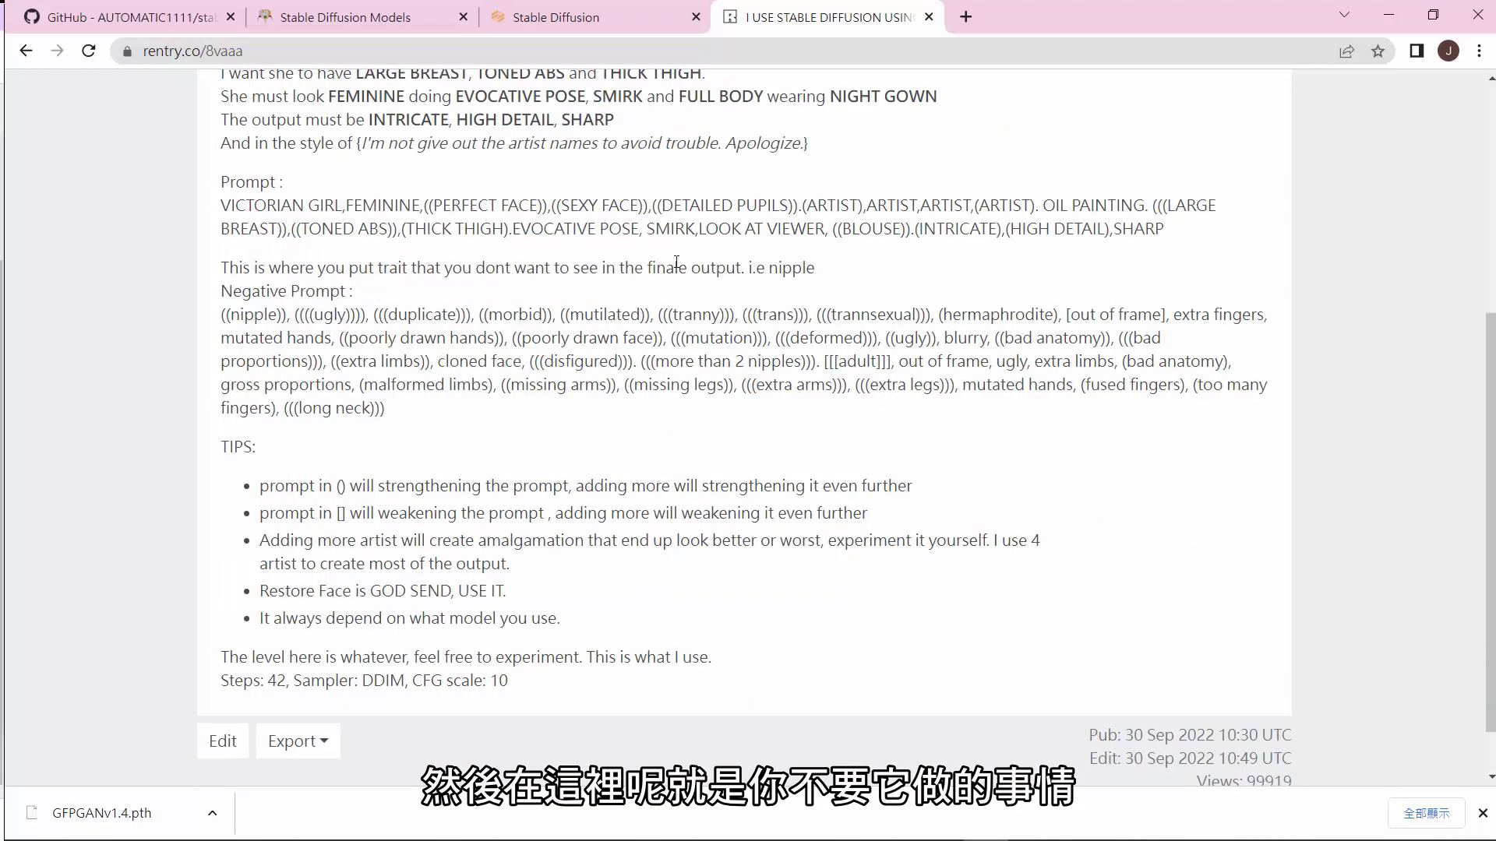
double_click(793, 270)
left_click(222, 321)
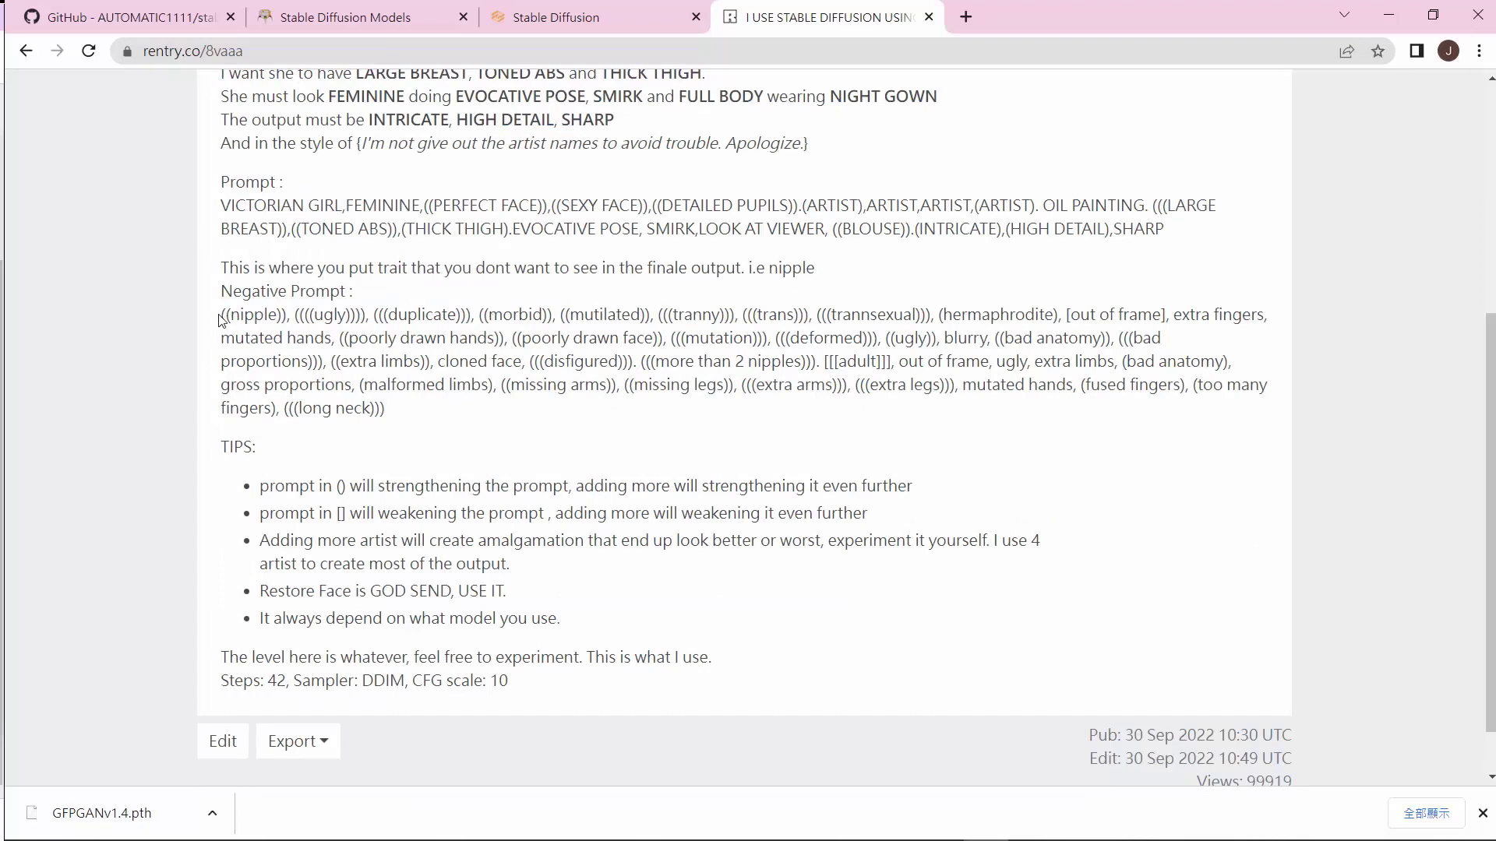
double_click(250, 314)
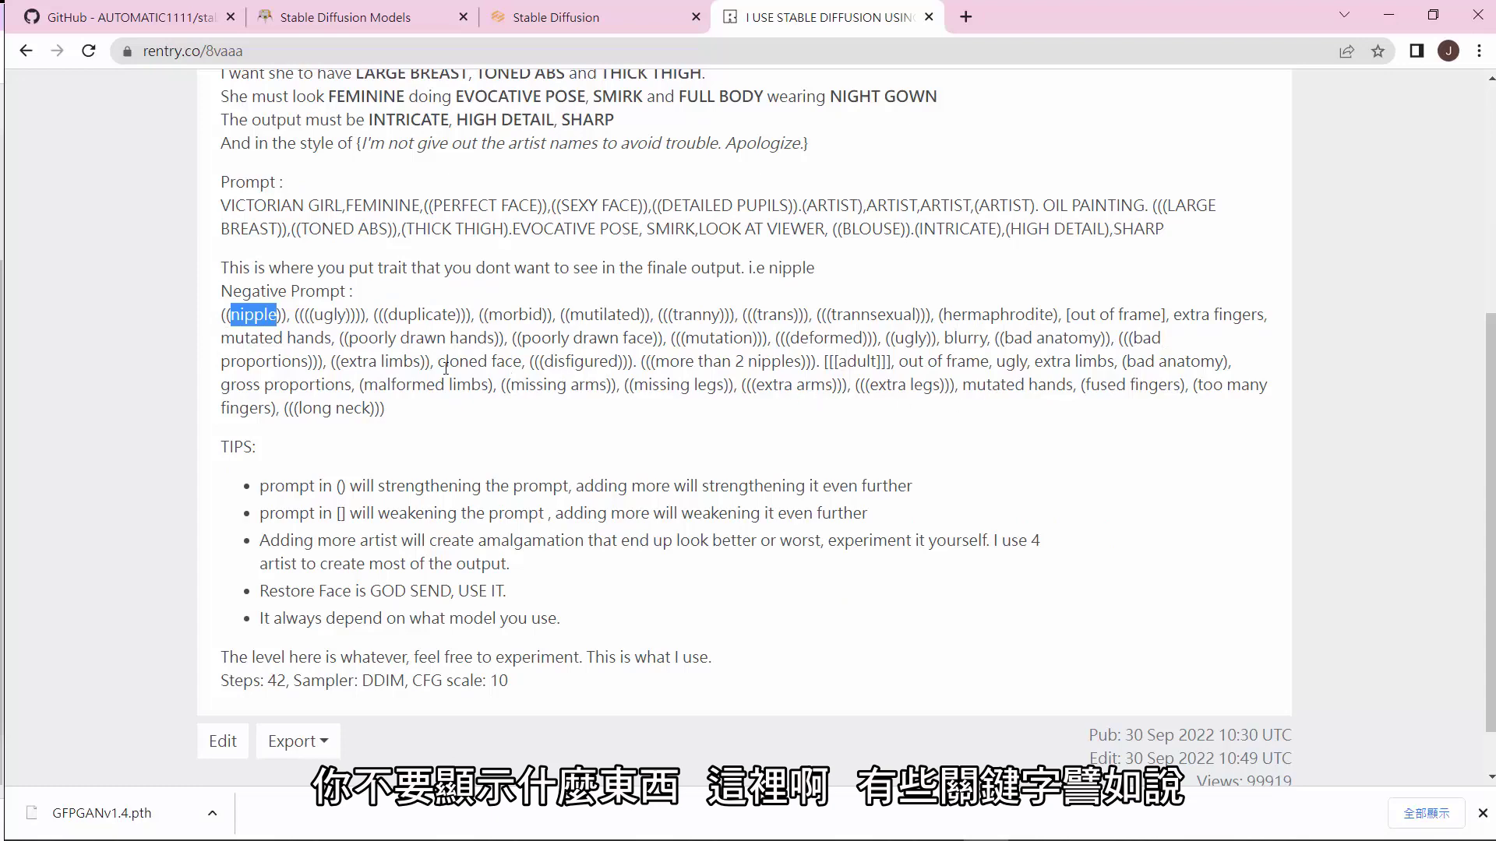
double_click(324, 315)
Step: Read the guide's tips on strengthening or weakening prompts with brackets and on using Restore Face
scroll(518, 312, "down", 2)
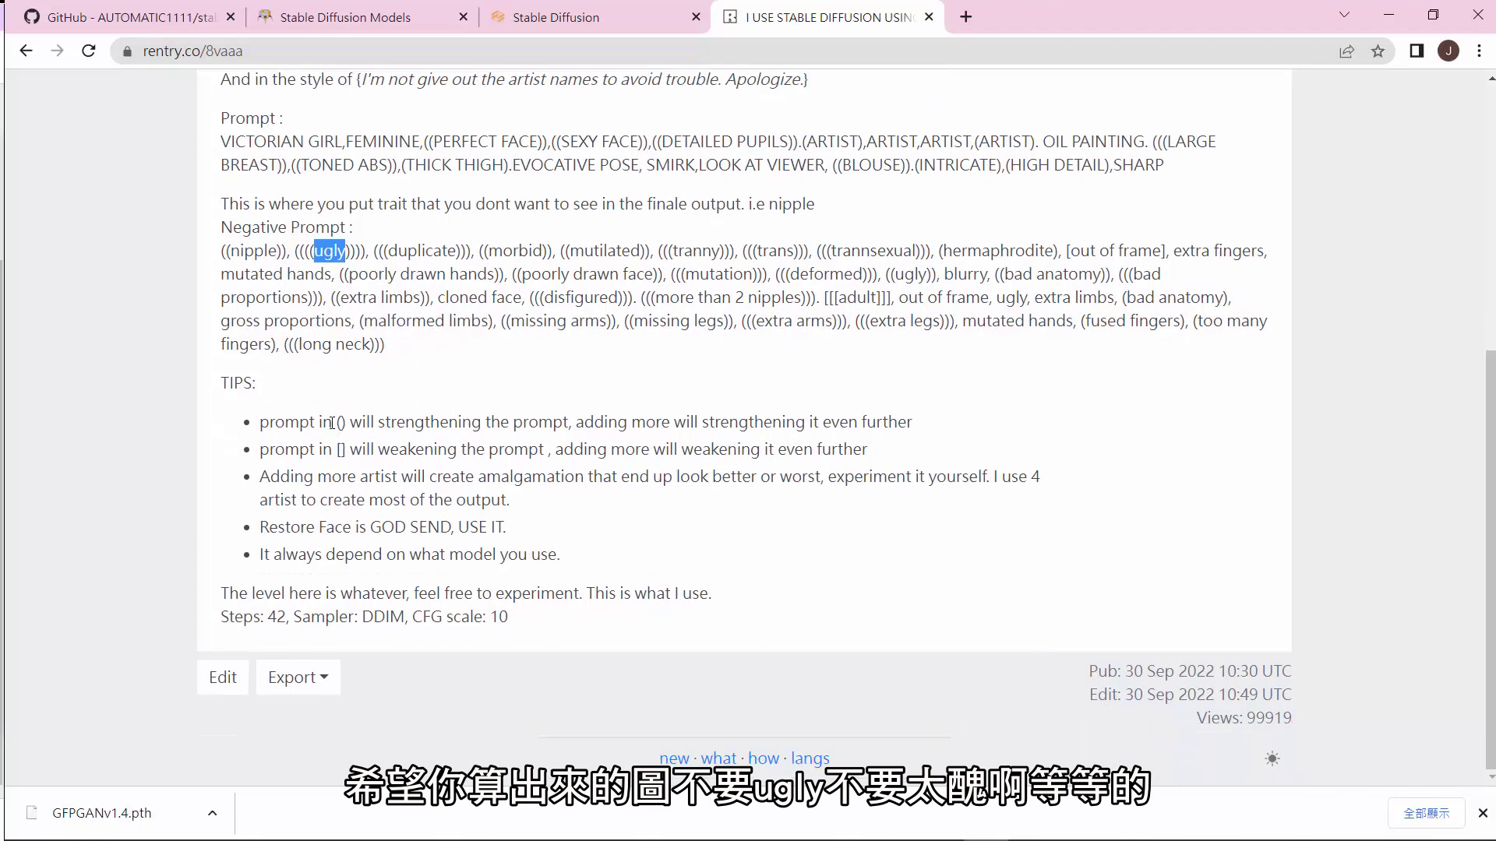
double_click(337, 423)
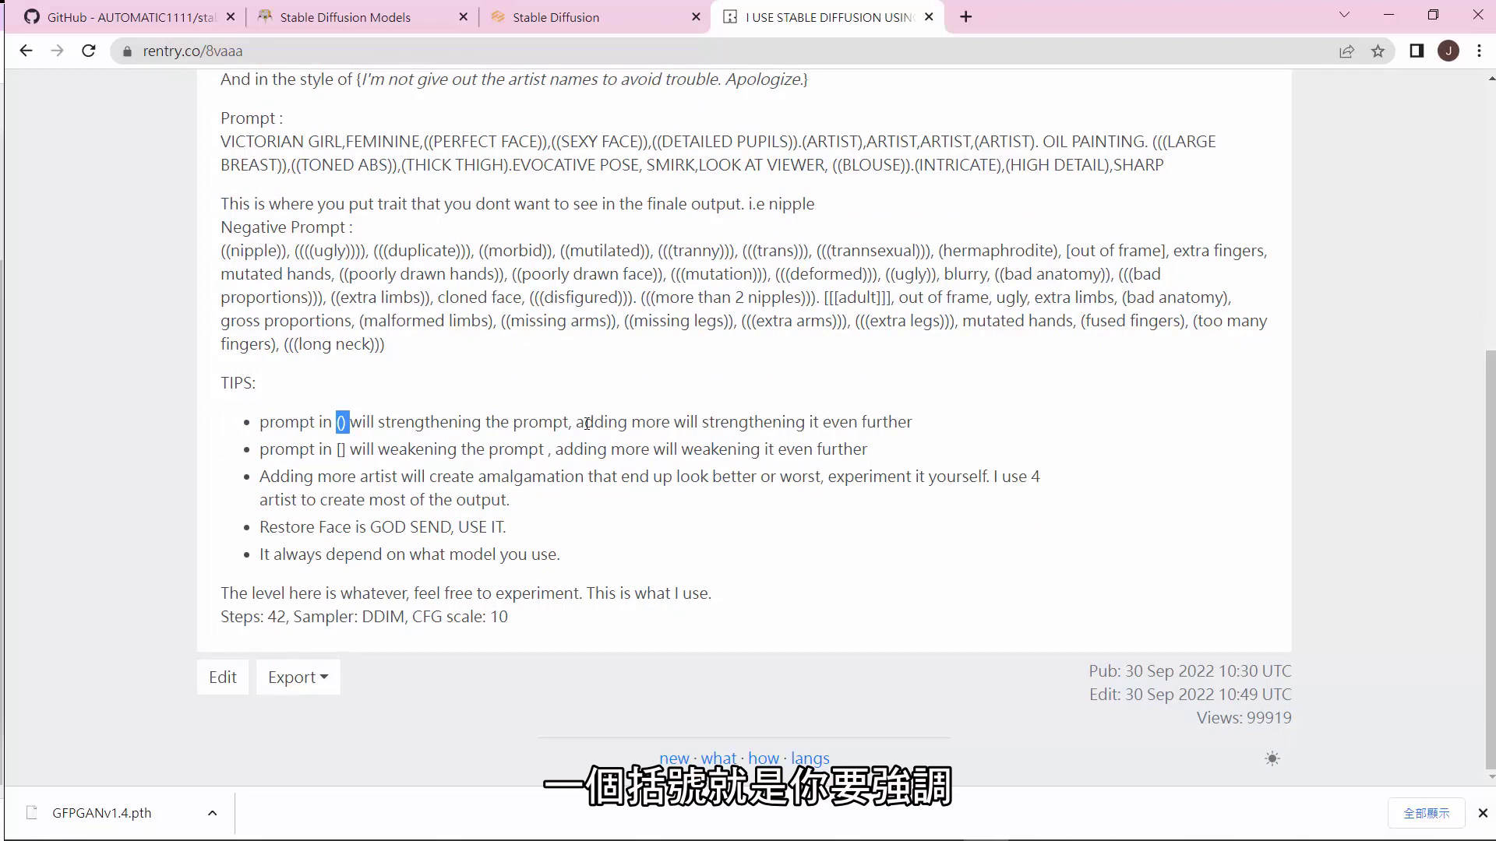
left_click_drag(577, 423, 670, 425)
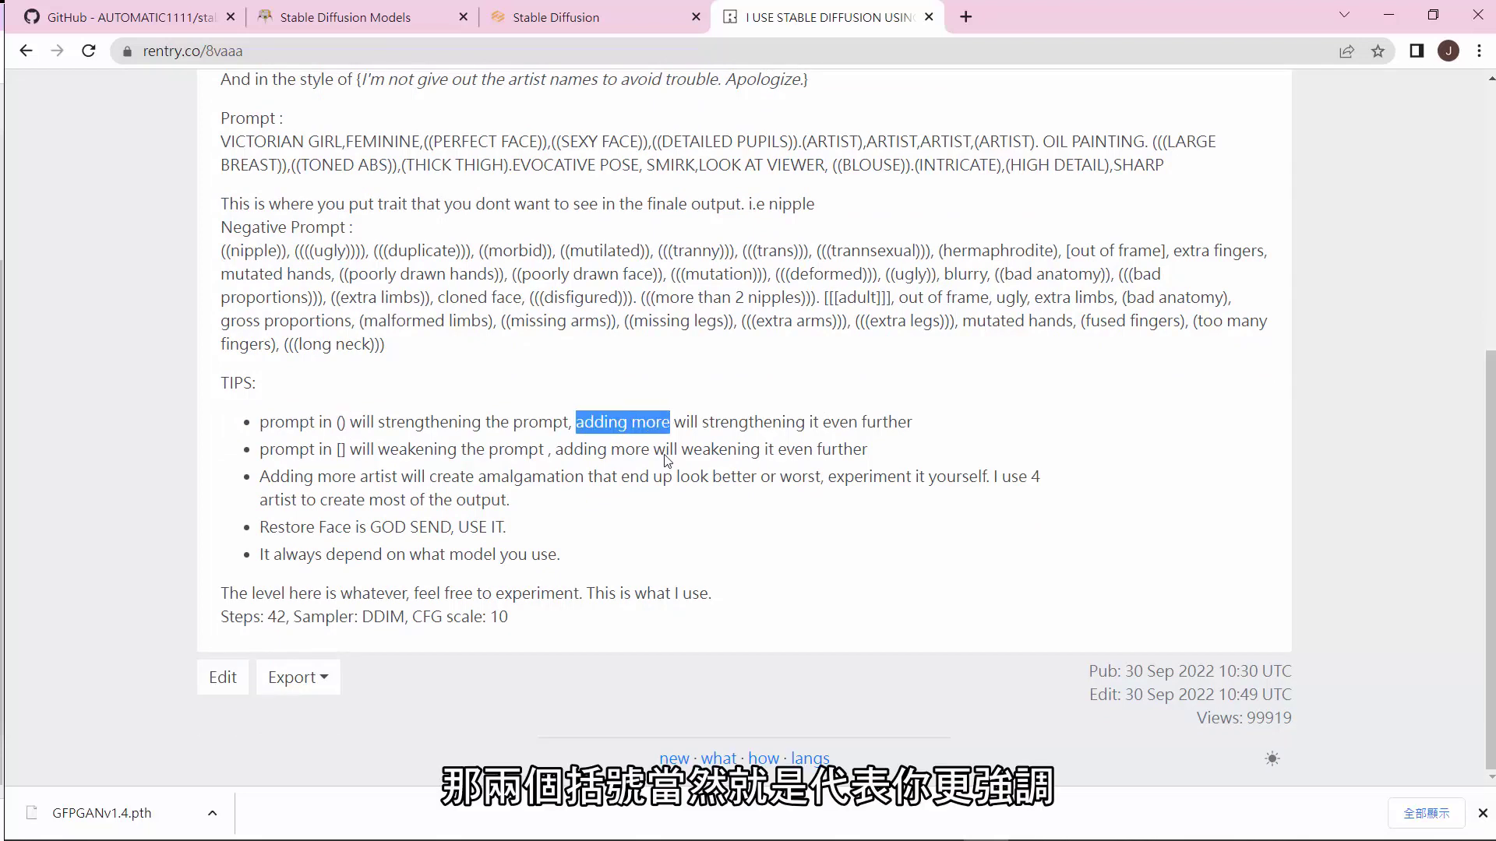
left_click(623, 527)
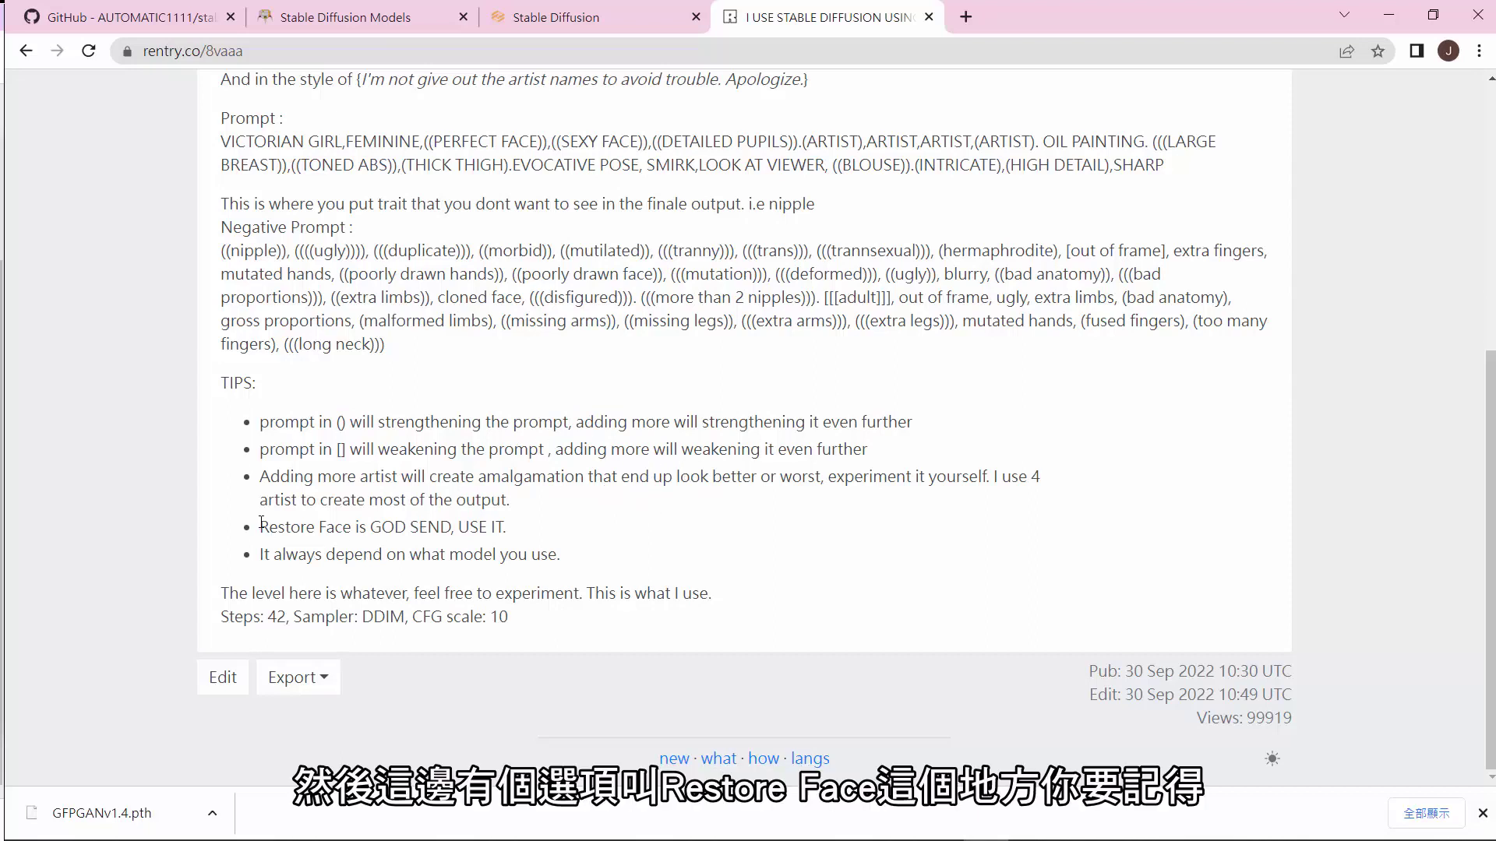
left_click_drag(268, 524, 451, 527)
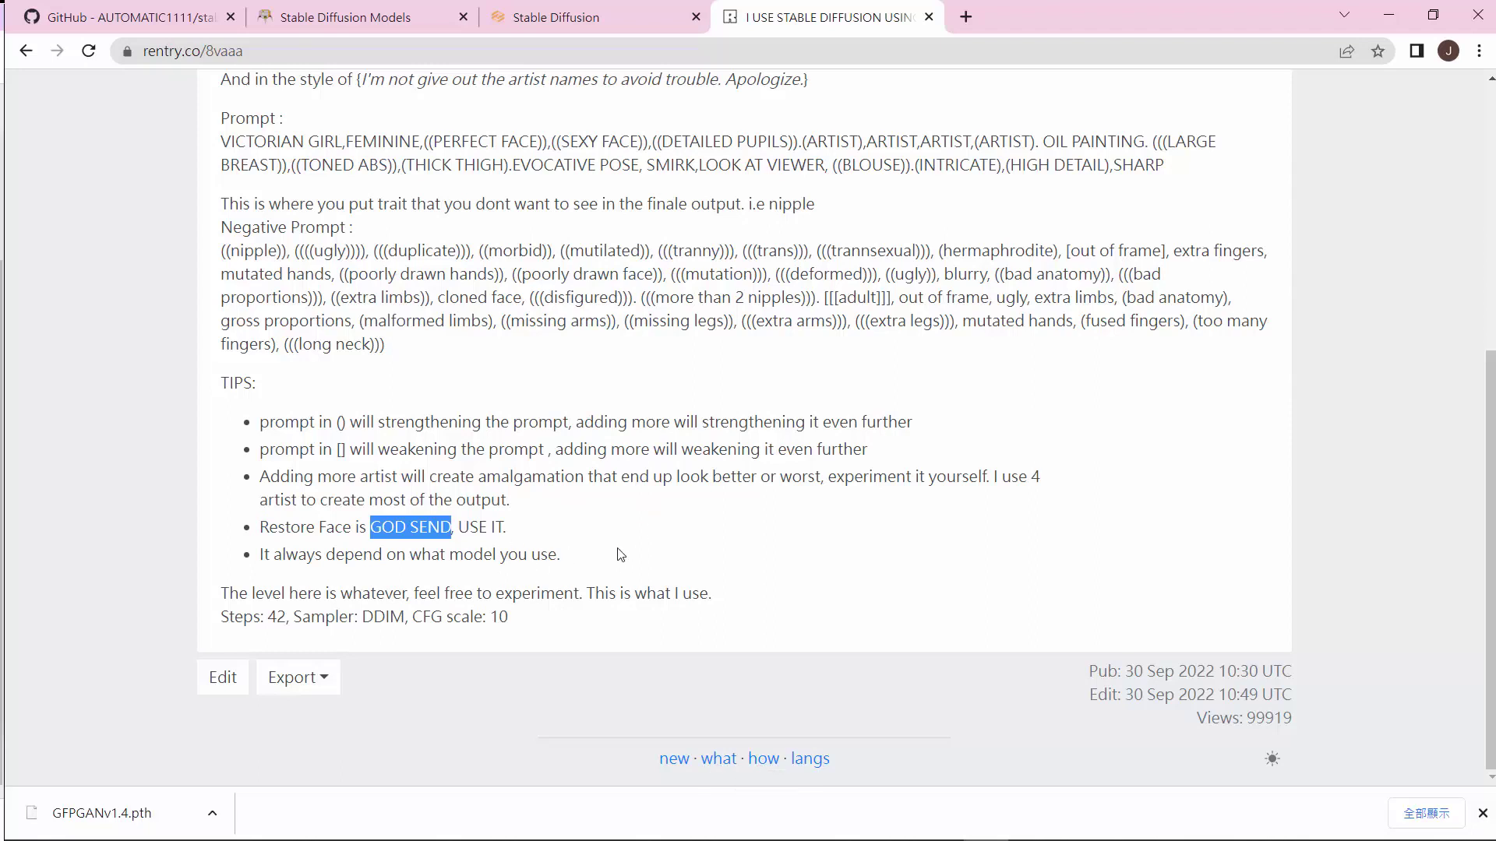
left_click(669, 600)
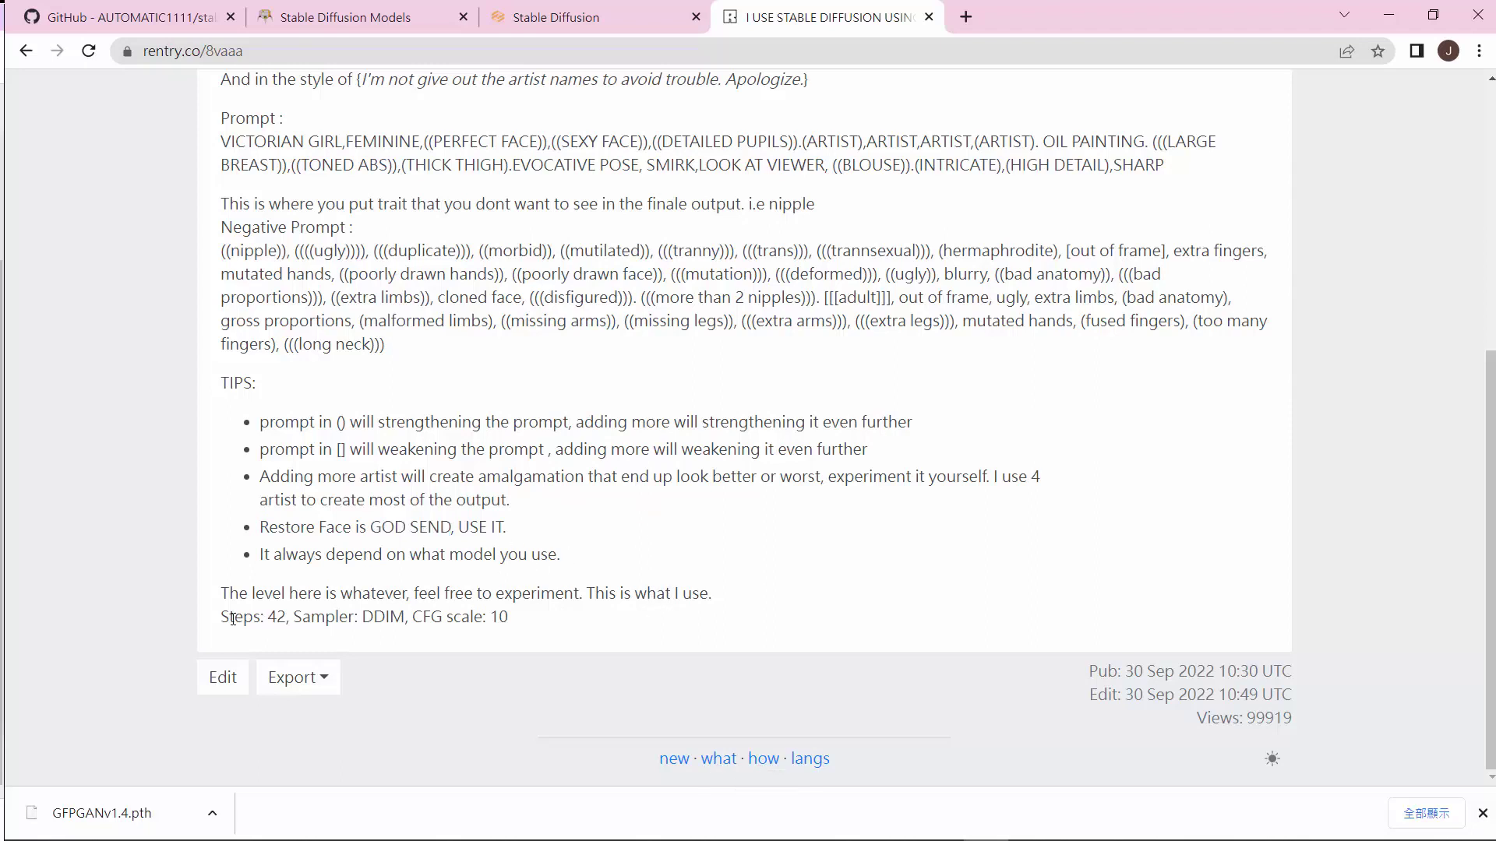
Step: Set the txt2img Sampling Steps to 42 in the Stable Diffusion web UI, following the guide's recommended settings
left_click_drag(220, 617, 510, 619)
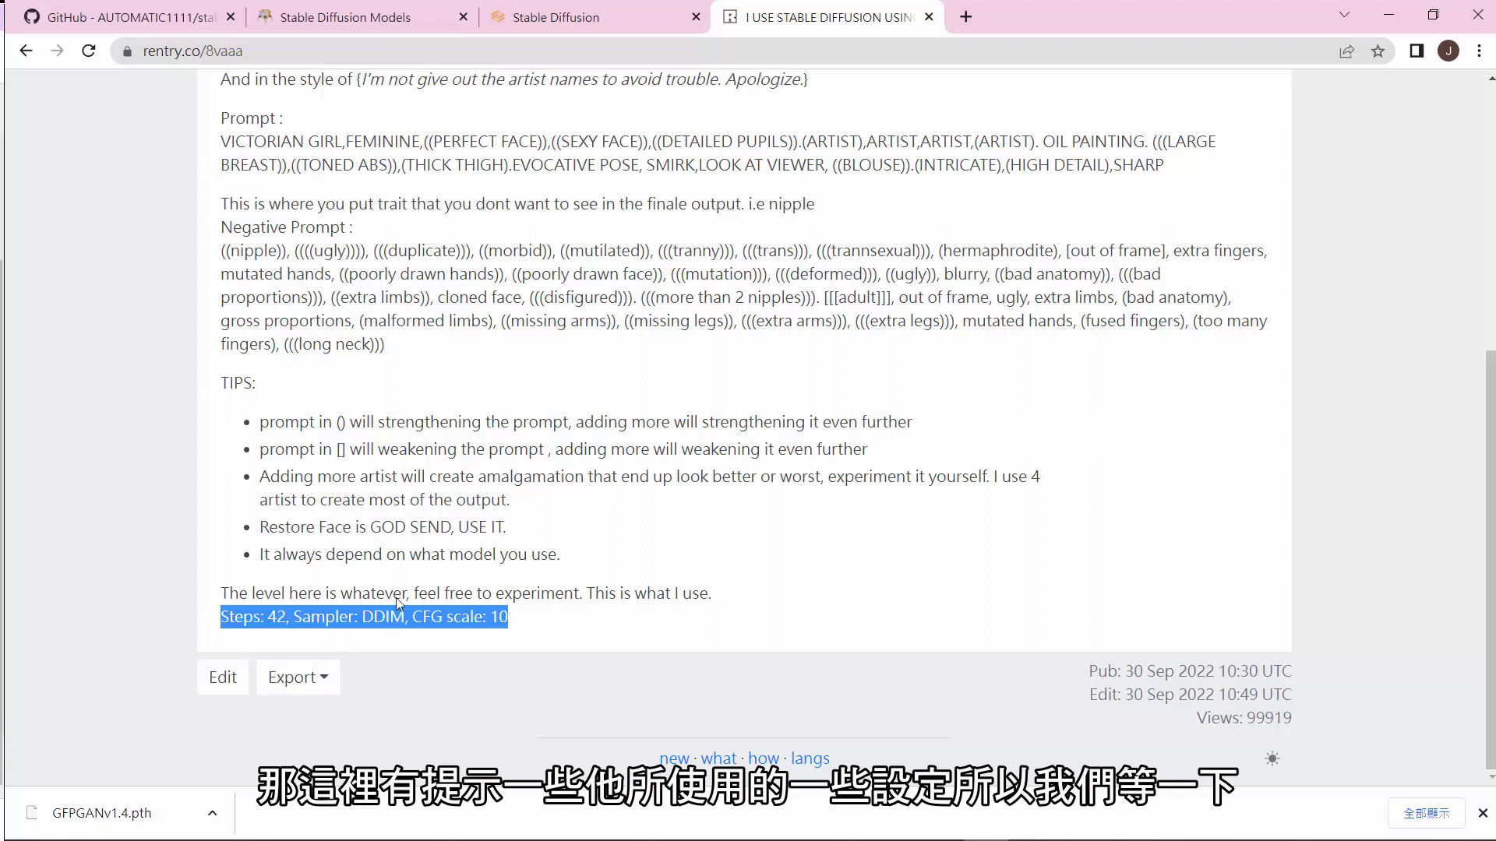
left_click(543, 21)
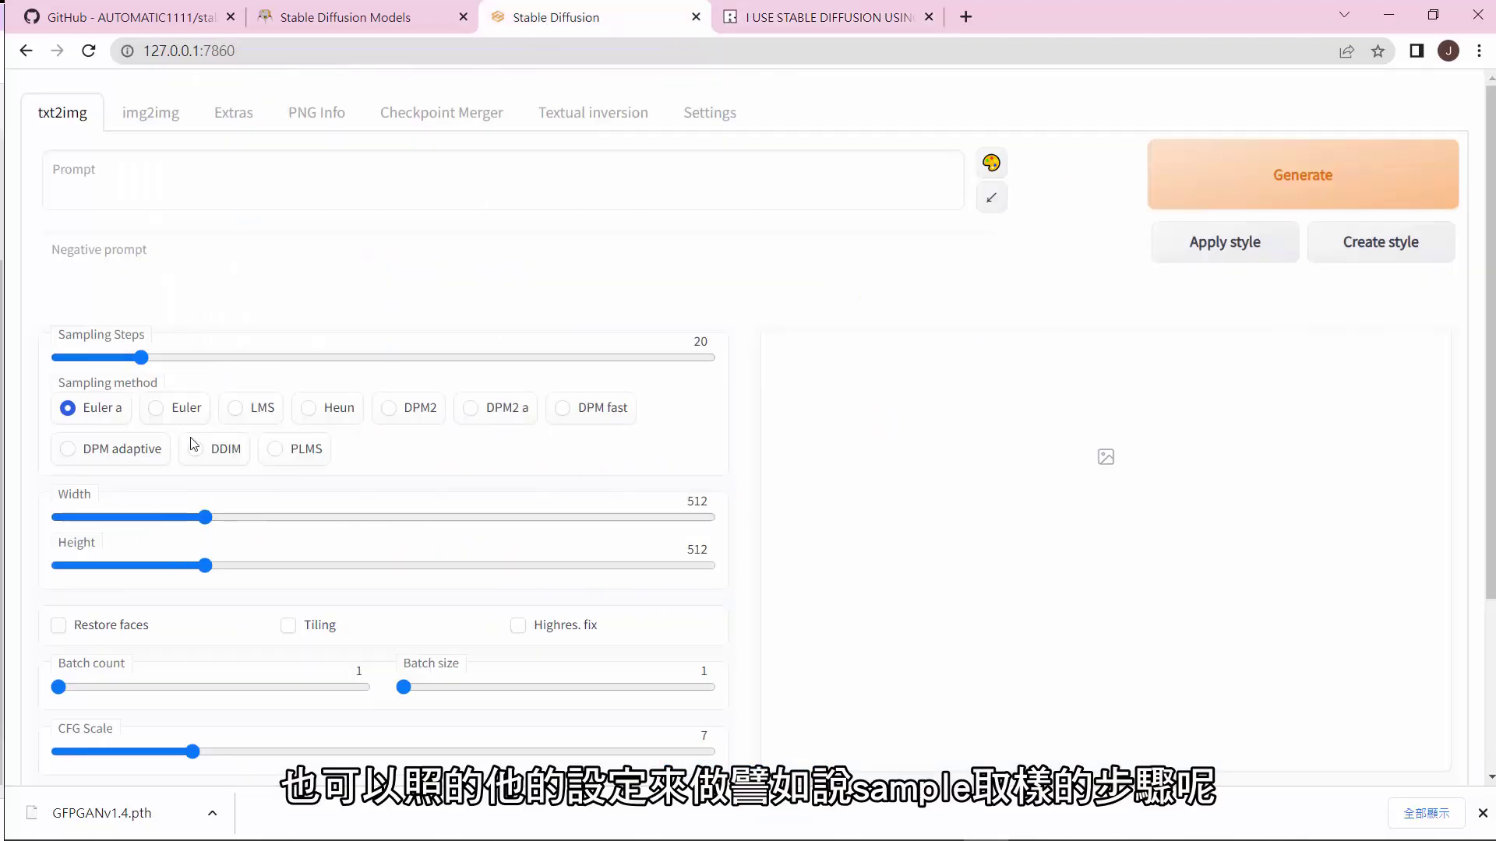
left_click_drag(167, 363, 238, 361)
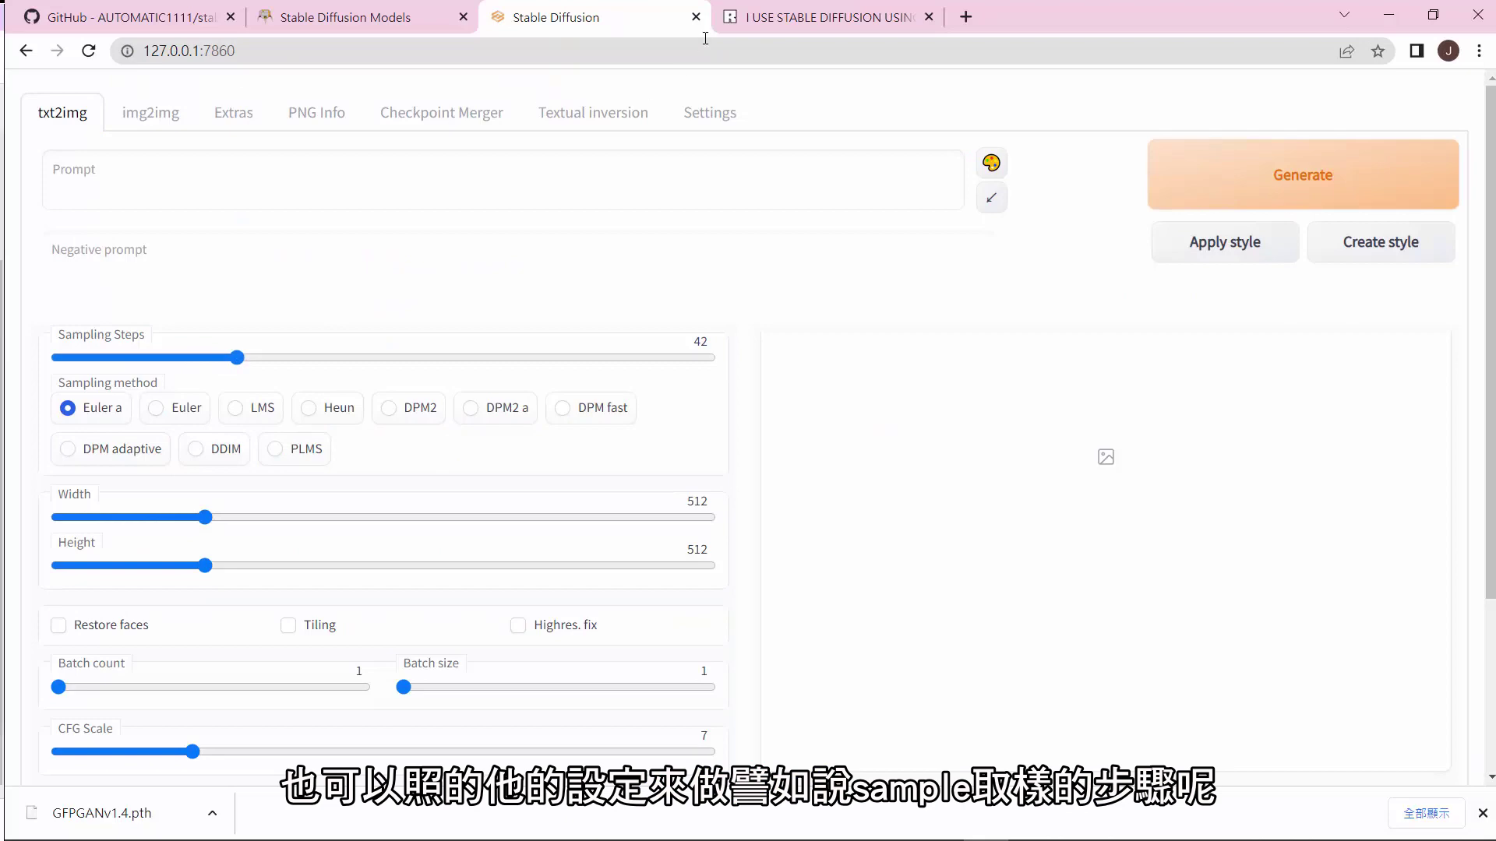
Step: Check the sampler recommended in the rentry.co guide and set the txt2img Sampling method to DDIM
left_click(826, 17)
left_click(376, 613)
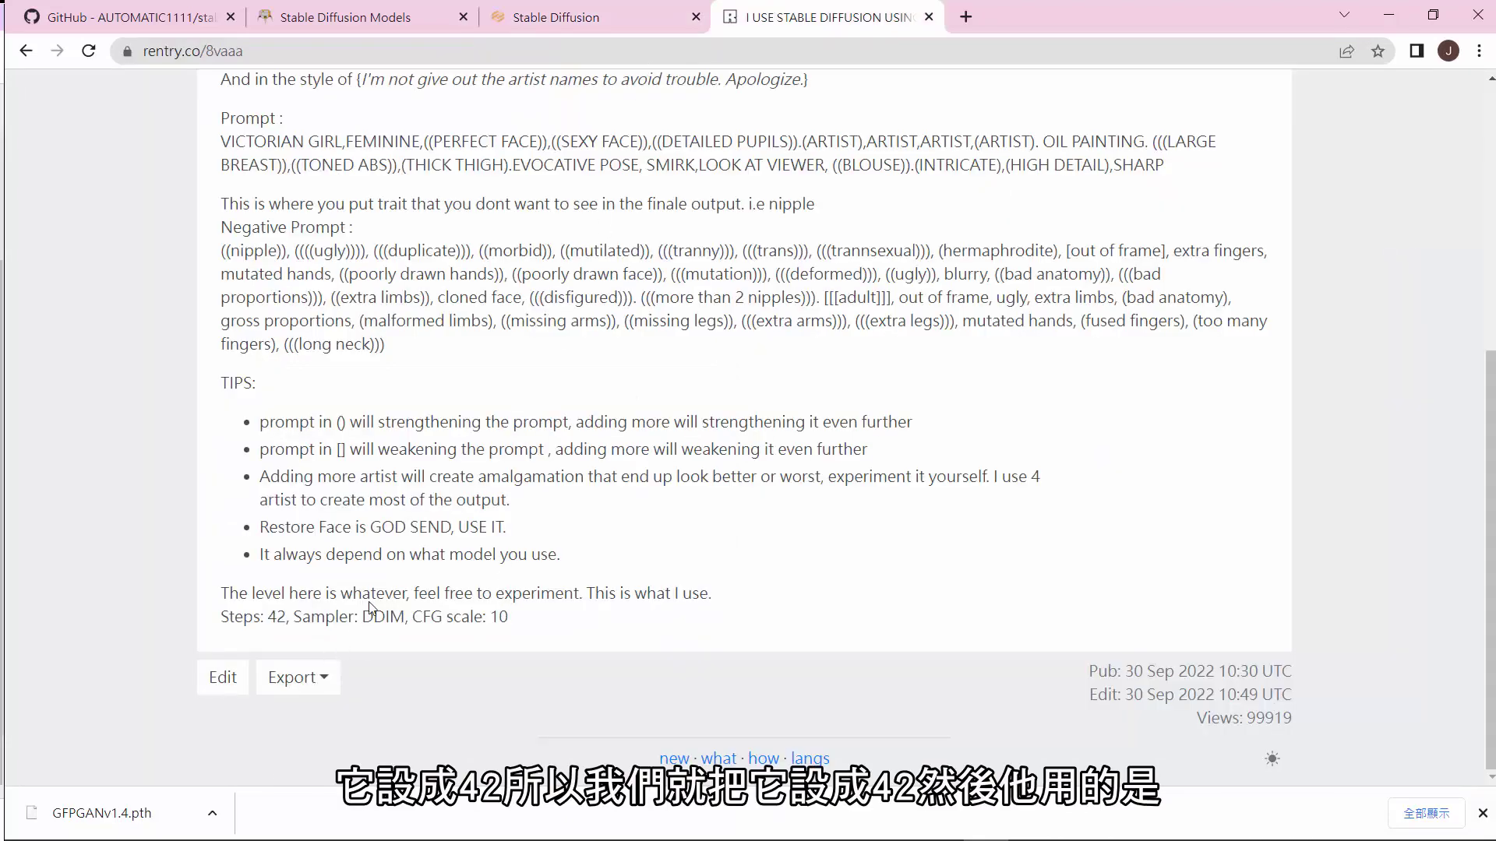
double_click(382, 616)
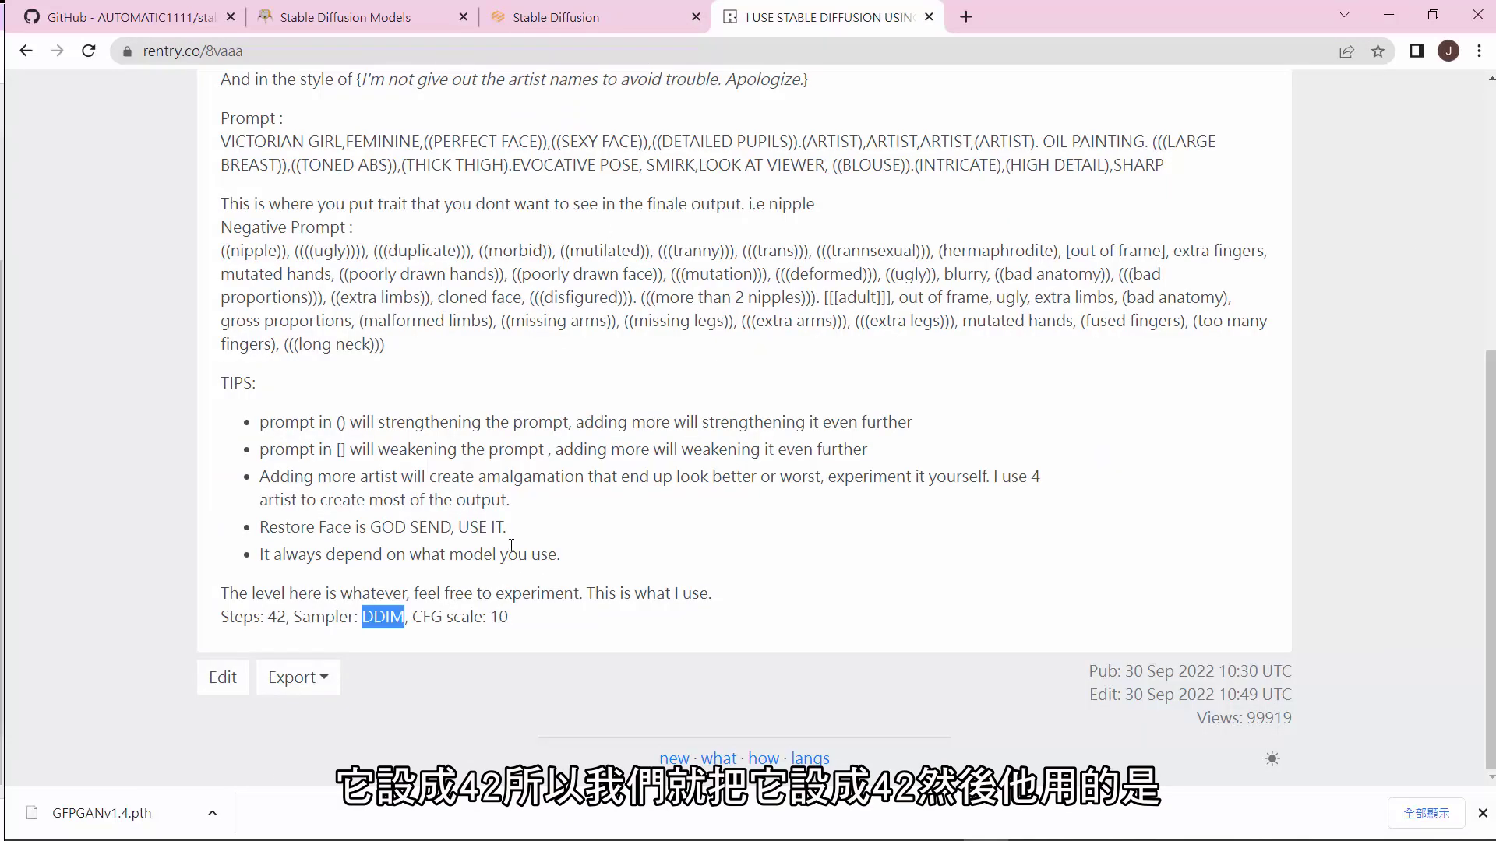
left_click(627, 19)
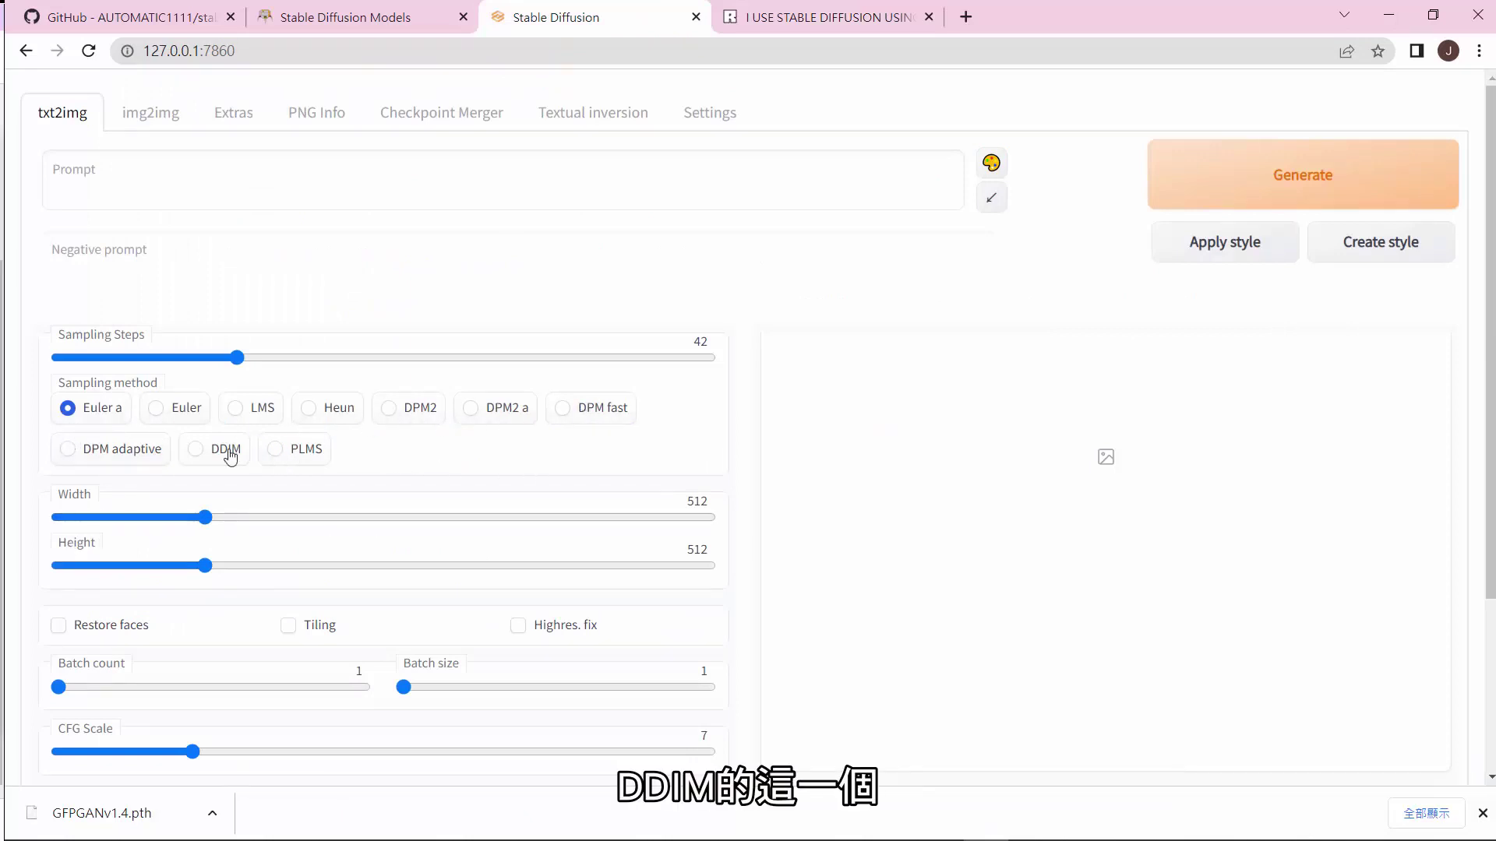
left_click(197, 449)
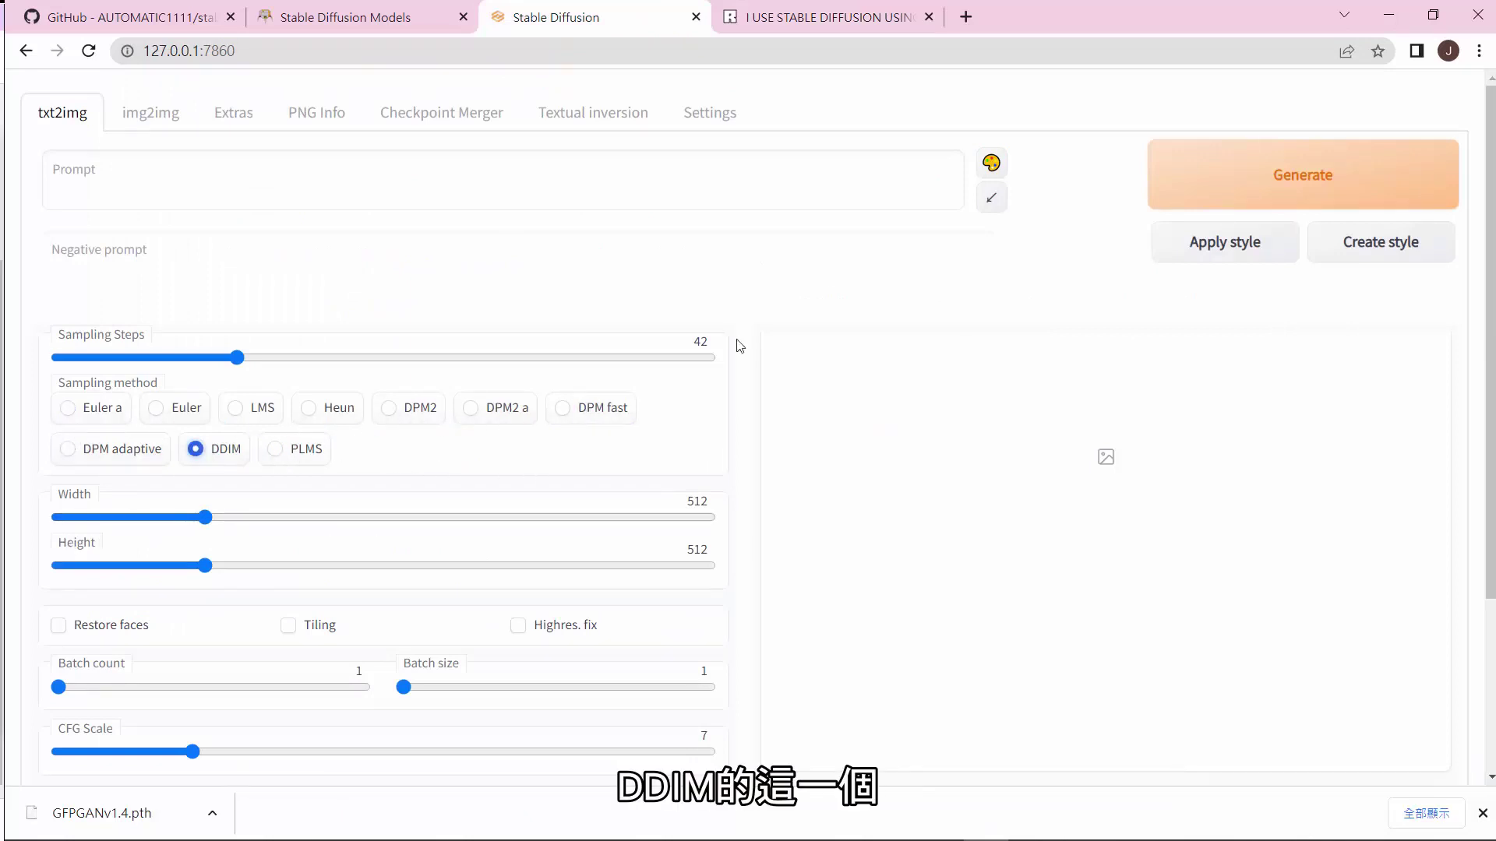
Step: Set the txt2img CFG Scale to 10 as the guide recommends, and the image Height to 768
left_click(826, 19)
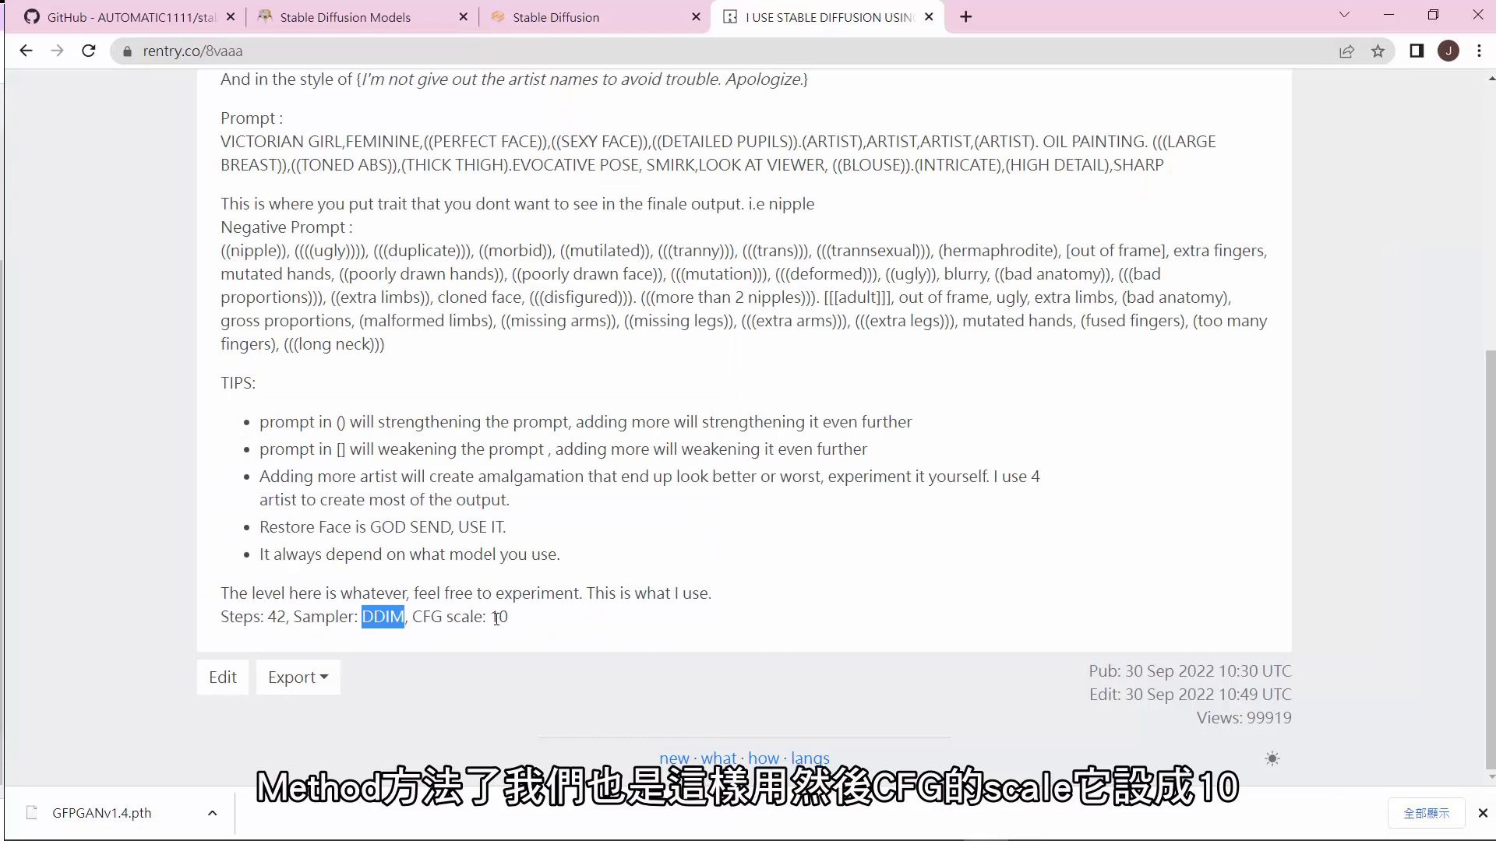
left_click_drag(508, 620, 494, 619)
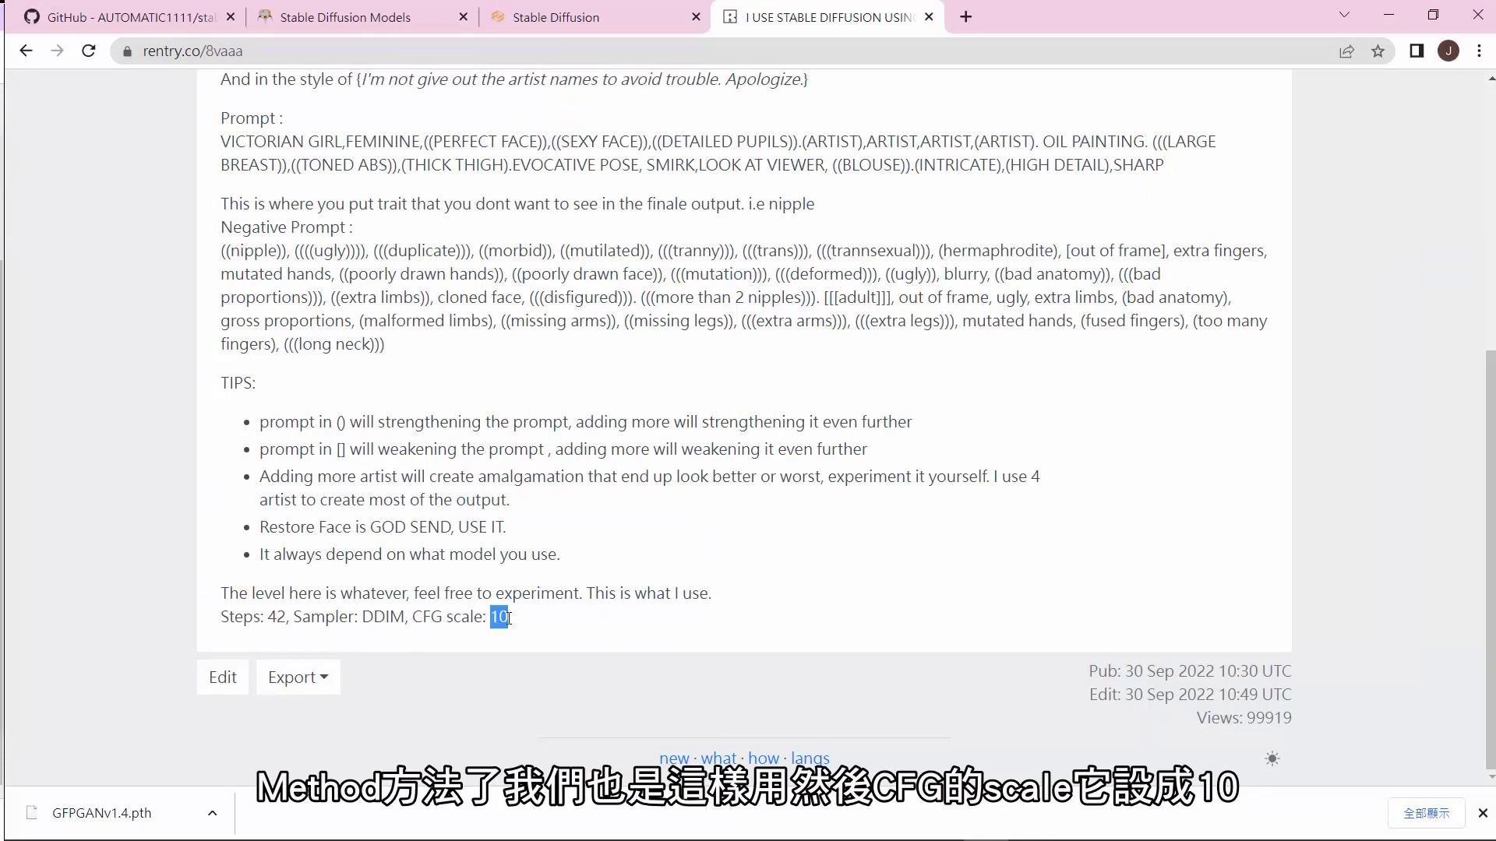
left_click(536, 21)
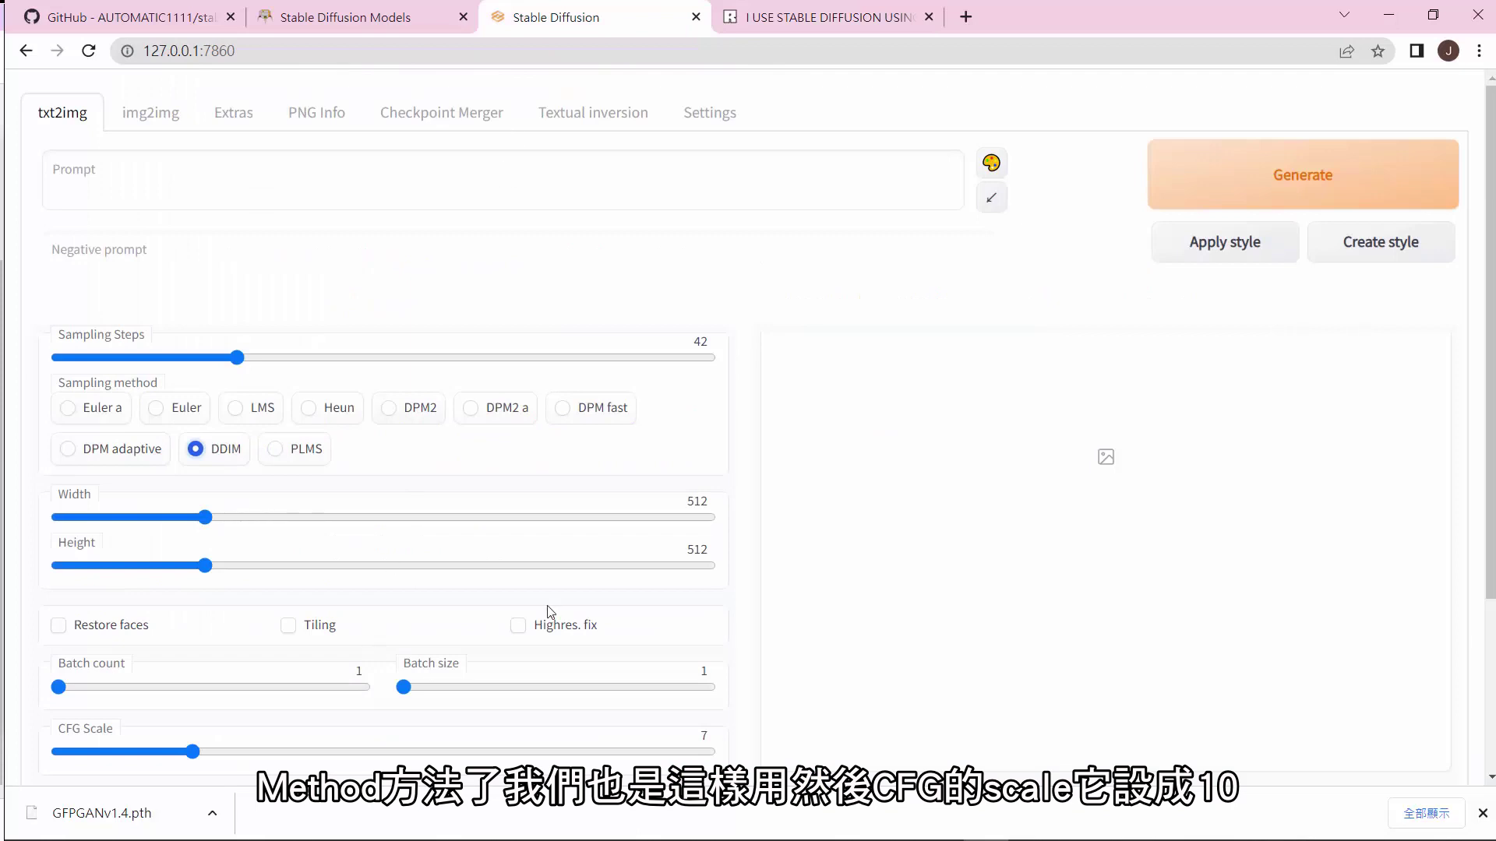
scroll(267, 618, "down", 1)
scroll(267, 618, "down", 1)
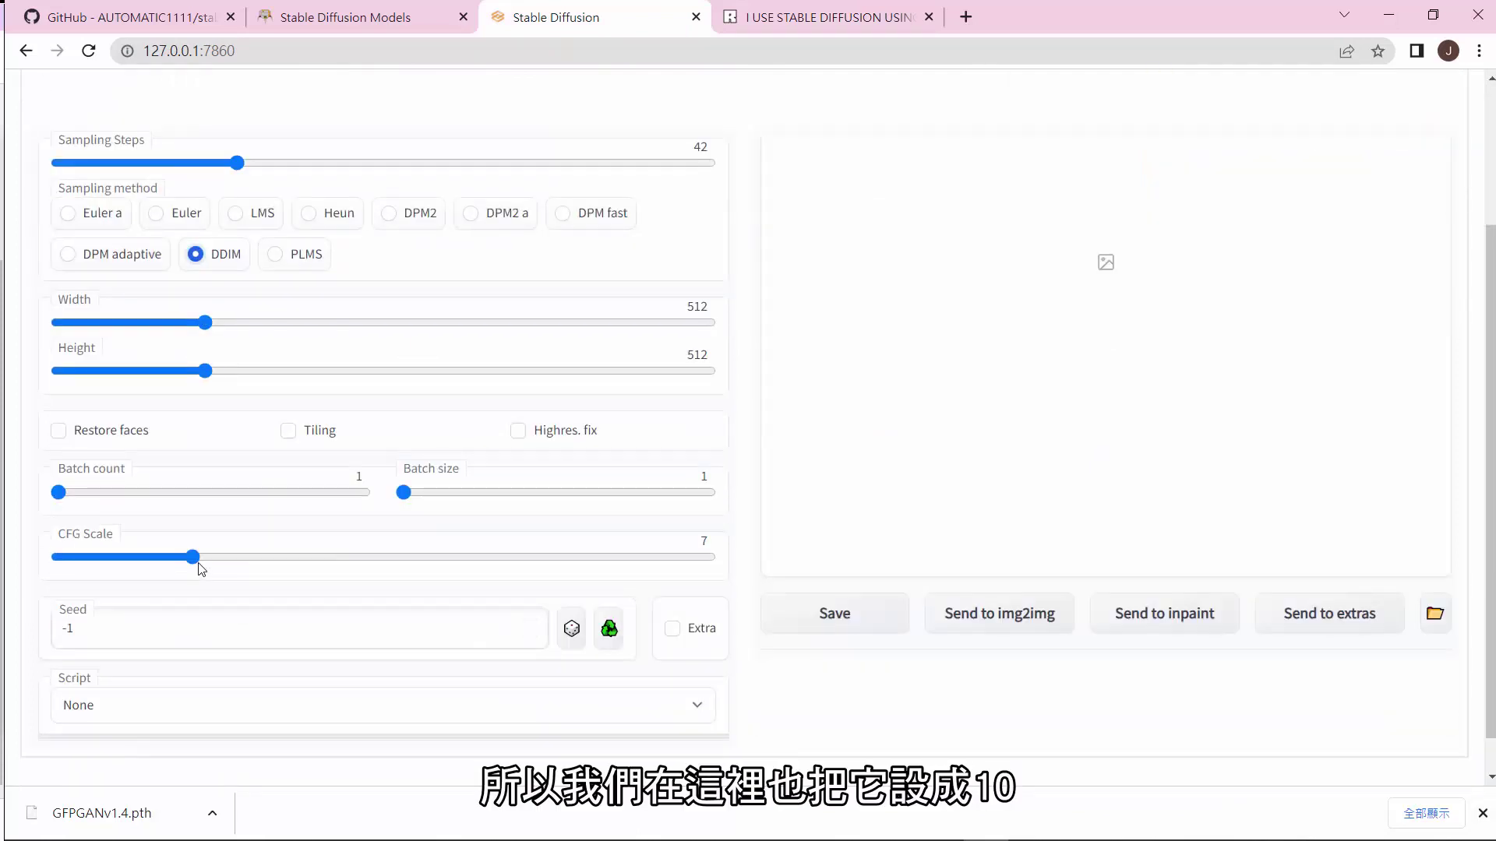
left_click_drag(192, 558, 285, 555)
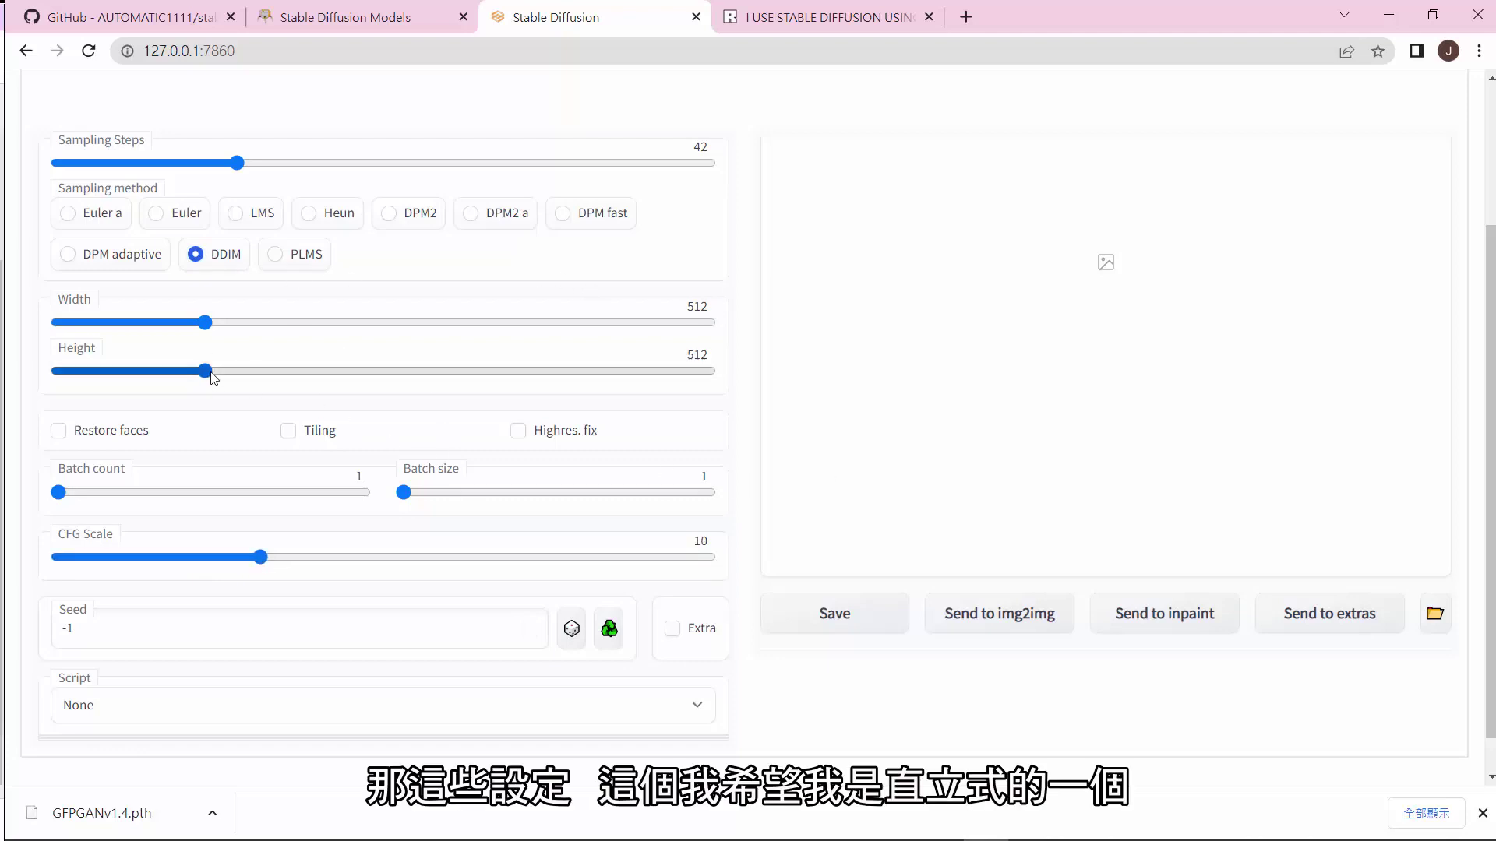
left_click_drag(210, 373, 298, 380)
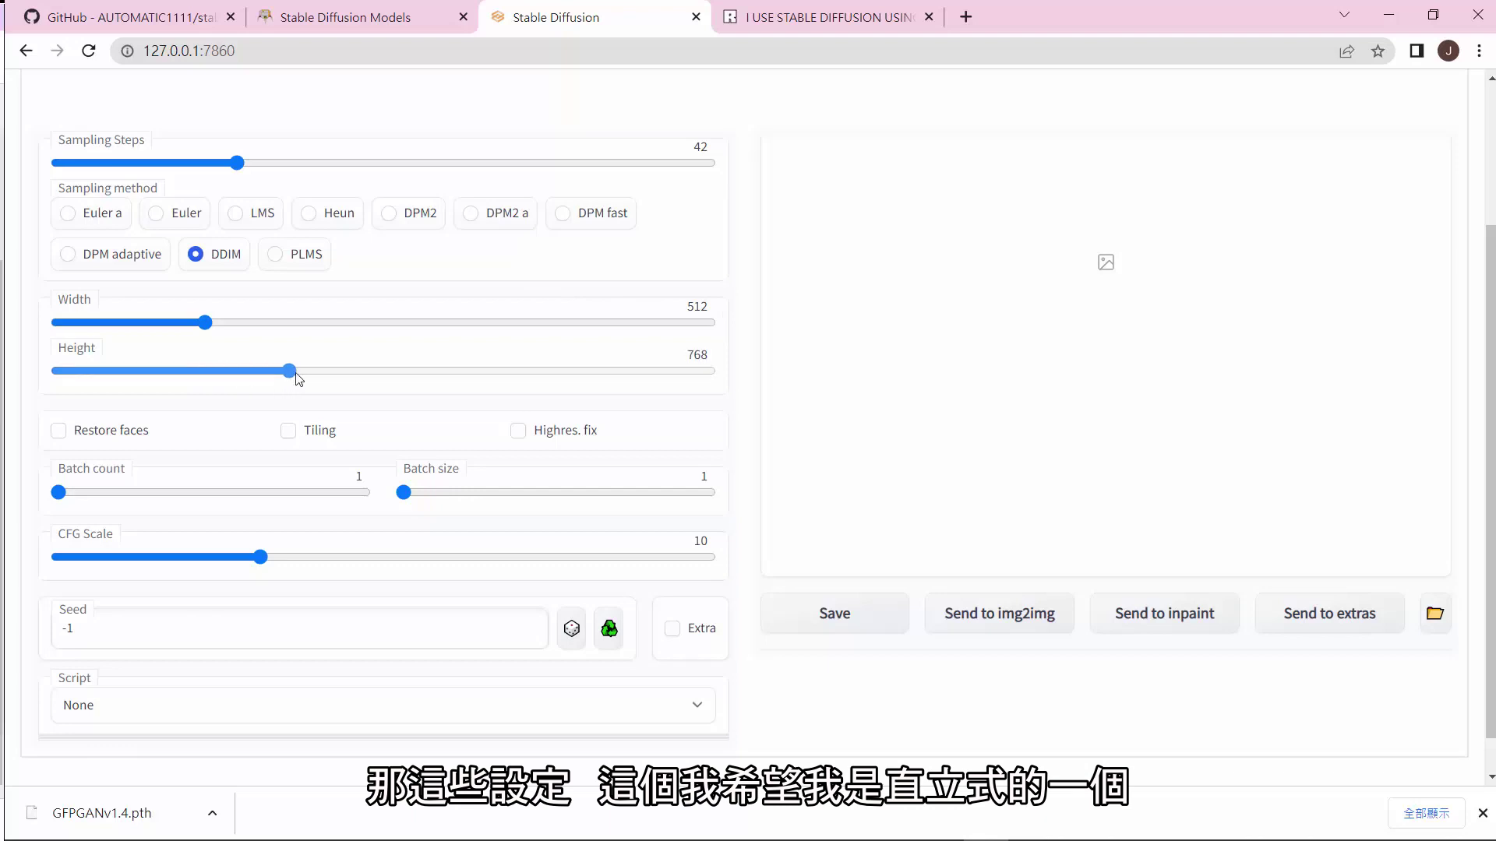
scroll(494, 544, "up", 3)
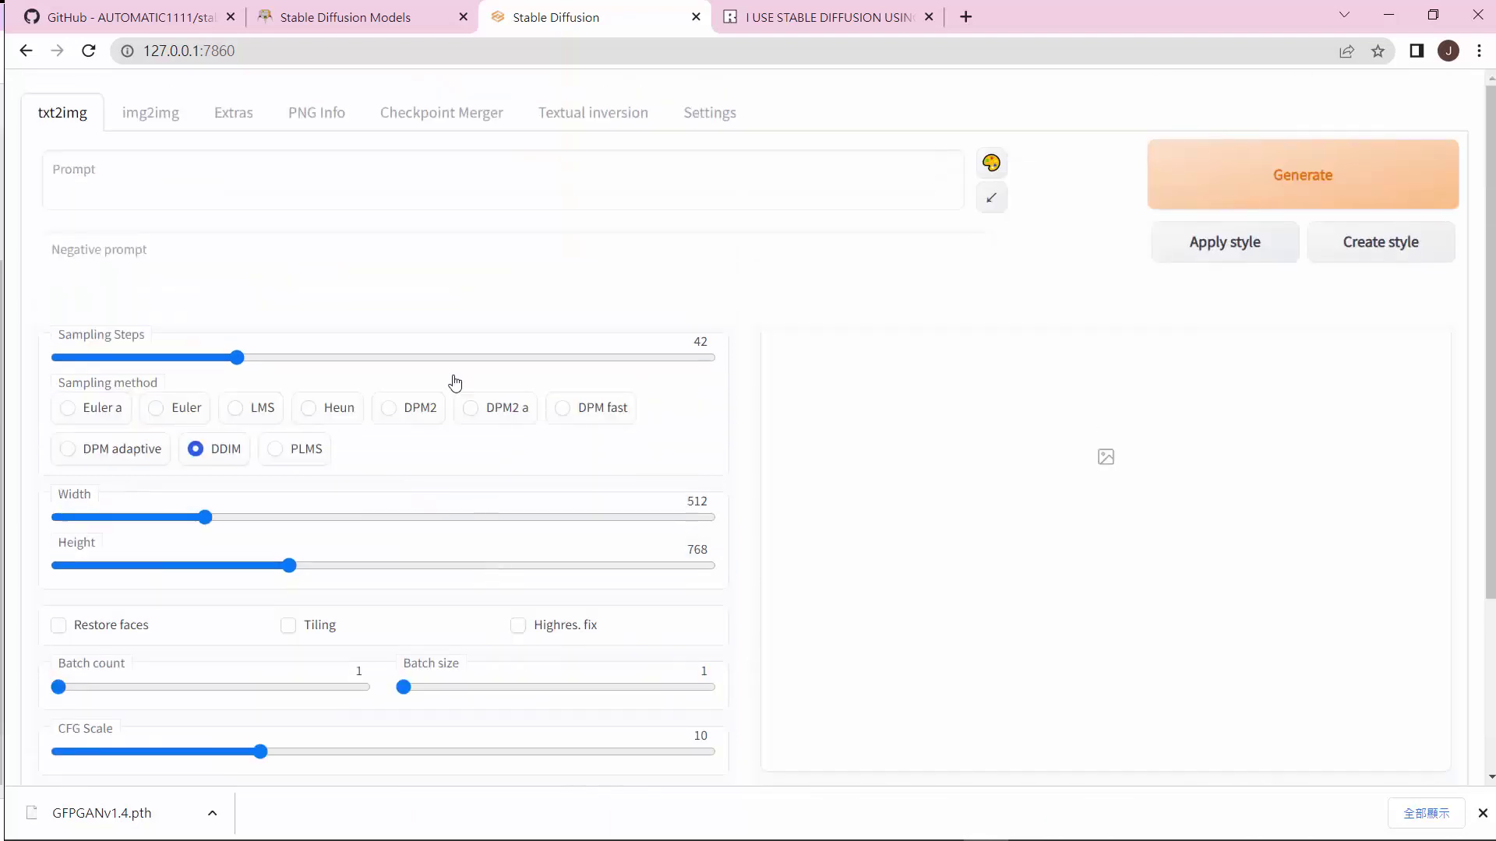
Step: Copy the guide's example Prompt, from VICTORIAN GIRL through SHARP, into the txt2img Prompt field
left_click(207, 159)
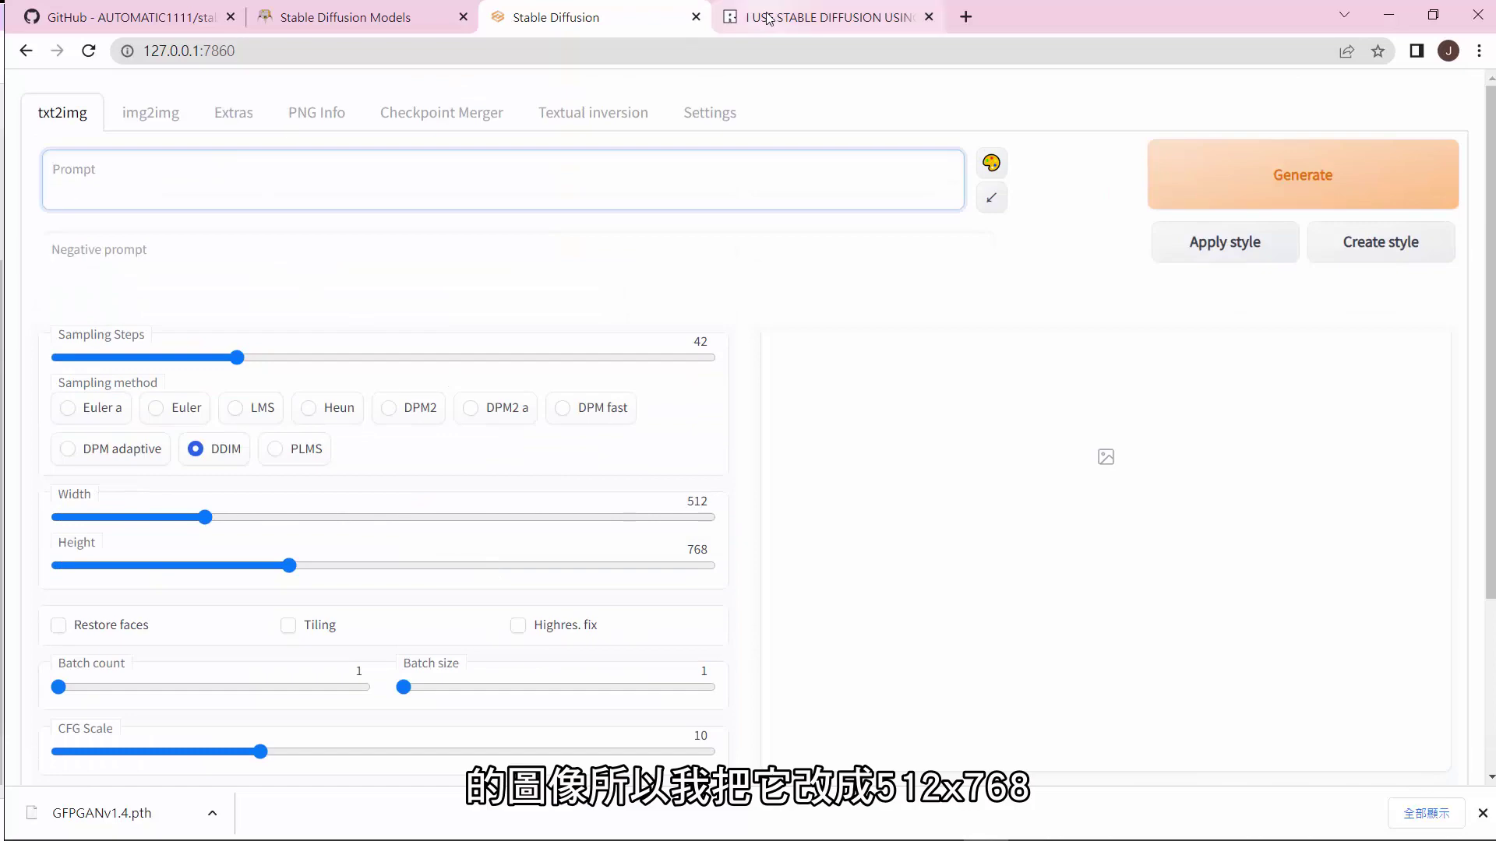
left_click(825, 16)
scroll(366, 297, "up", 7)
scroll(331, 526, "down", 3)
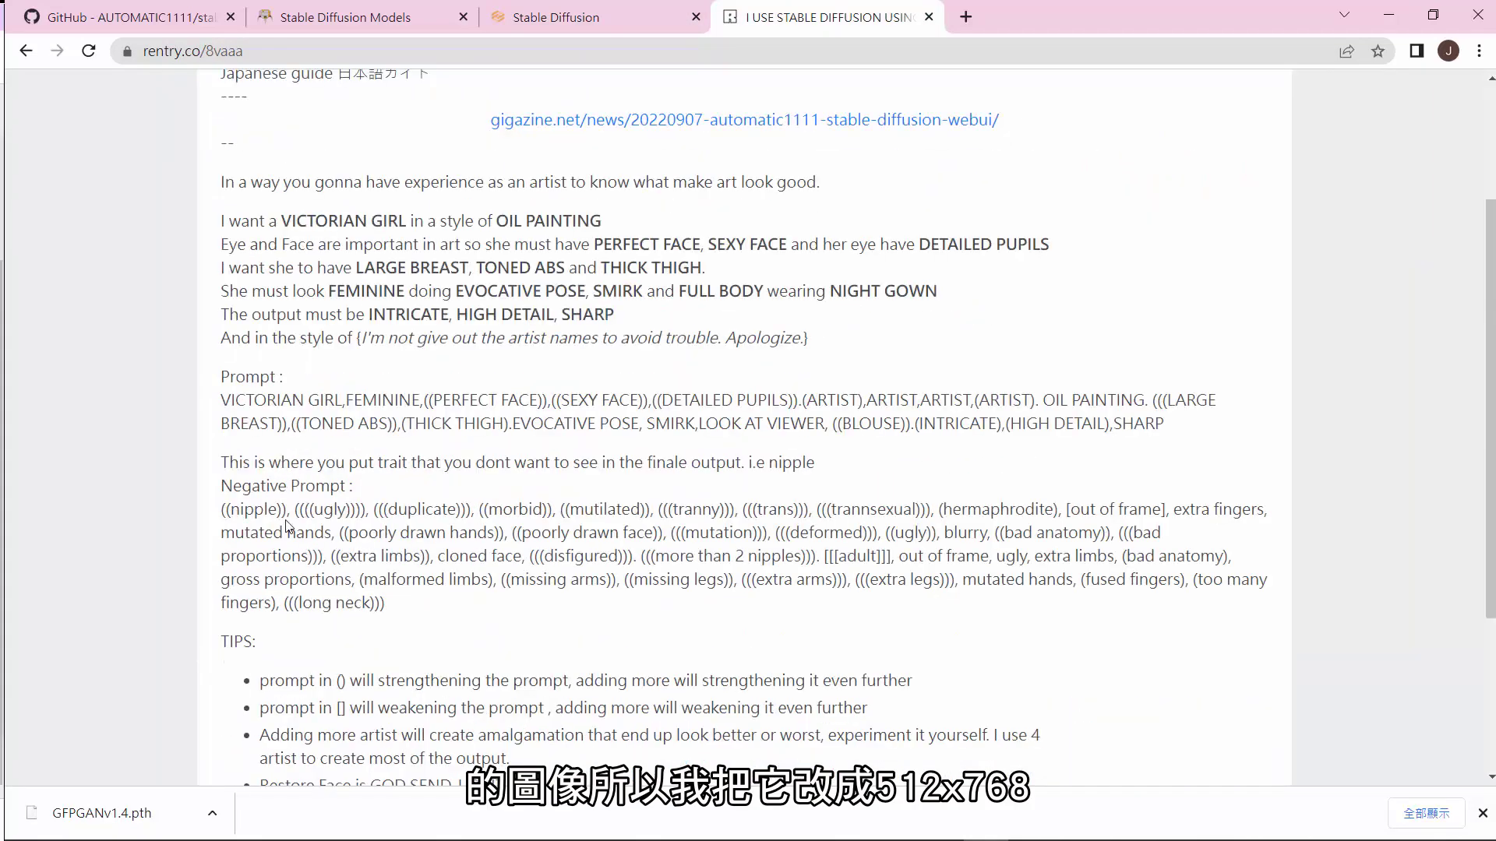
left_click_drag(222, 400, 1169, 427)
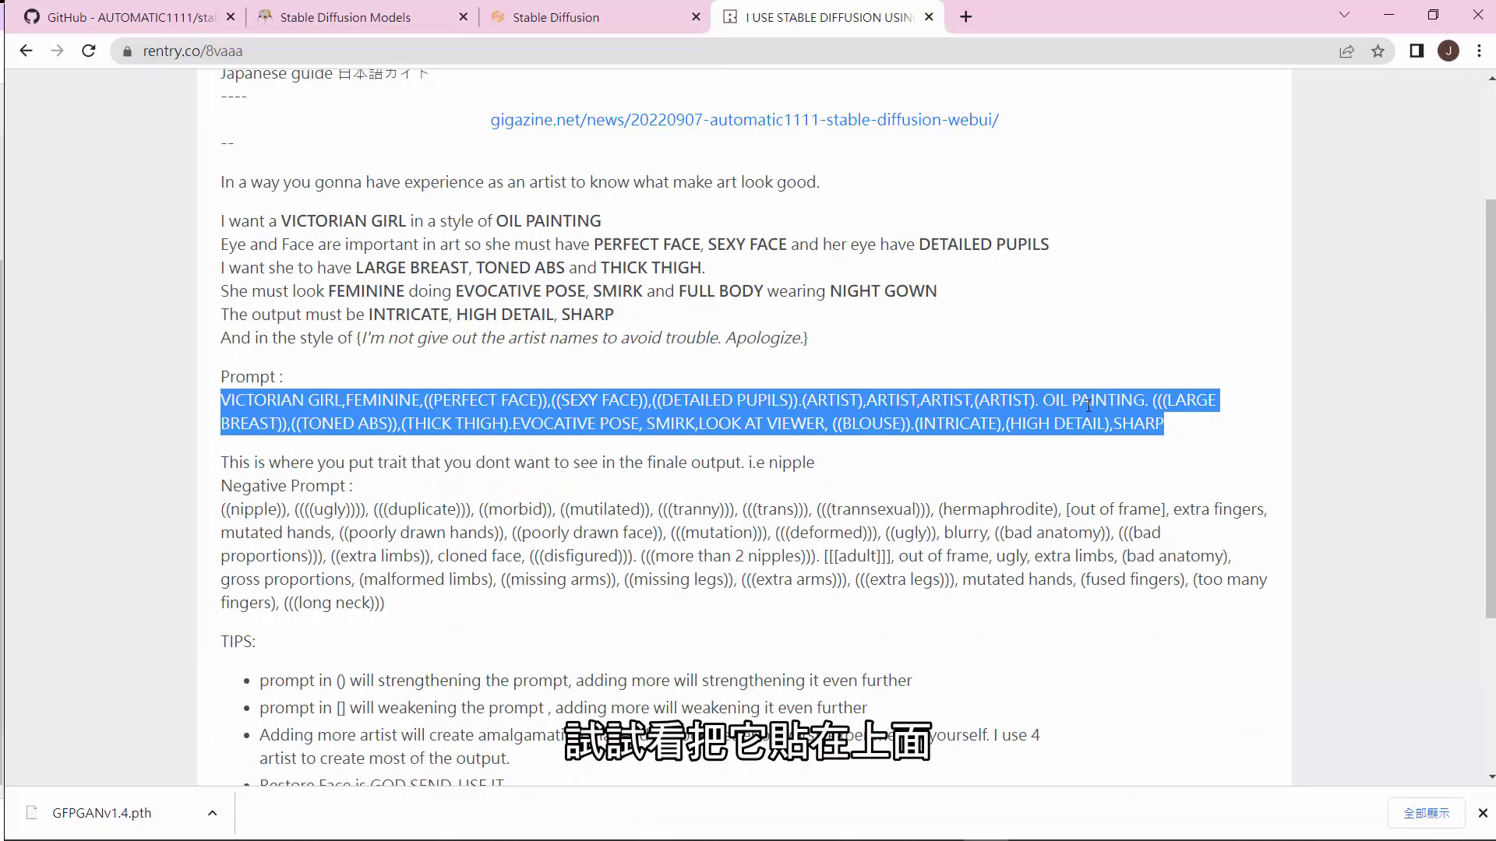
right_click(1089, 405)
left_click(1044, 427)
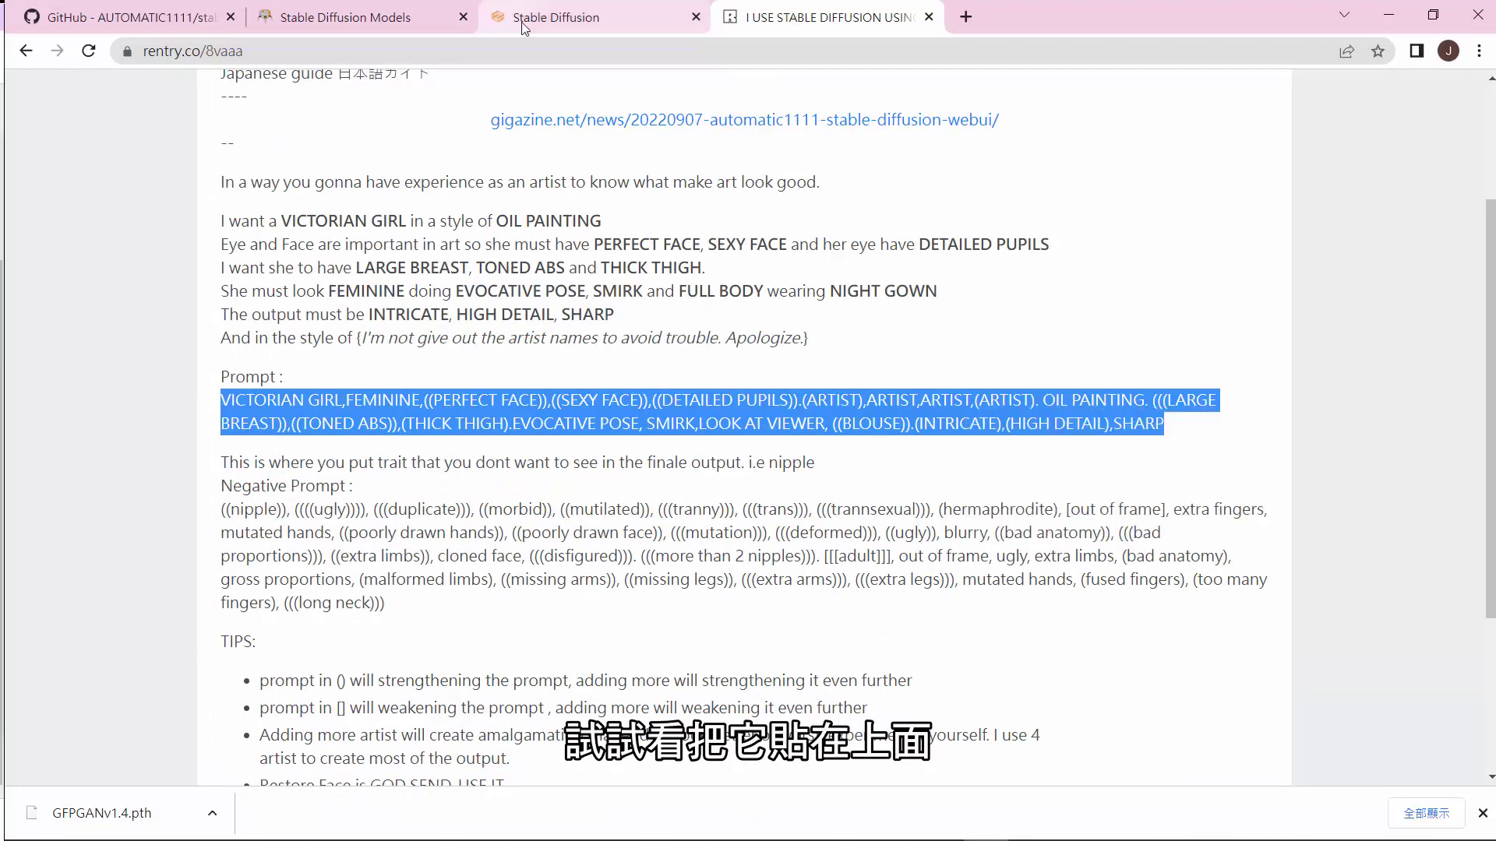
left_click(586, 17)
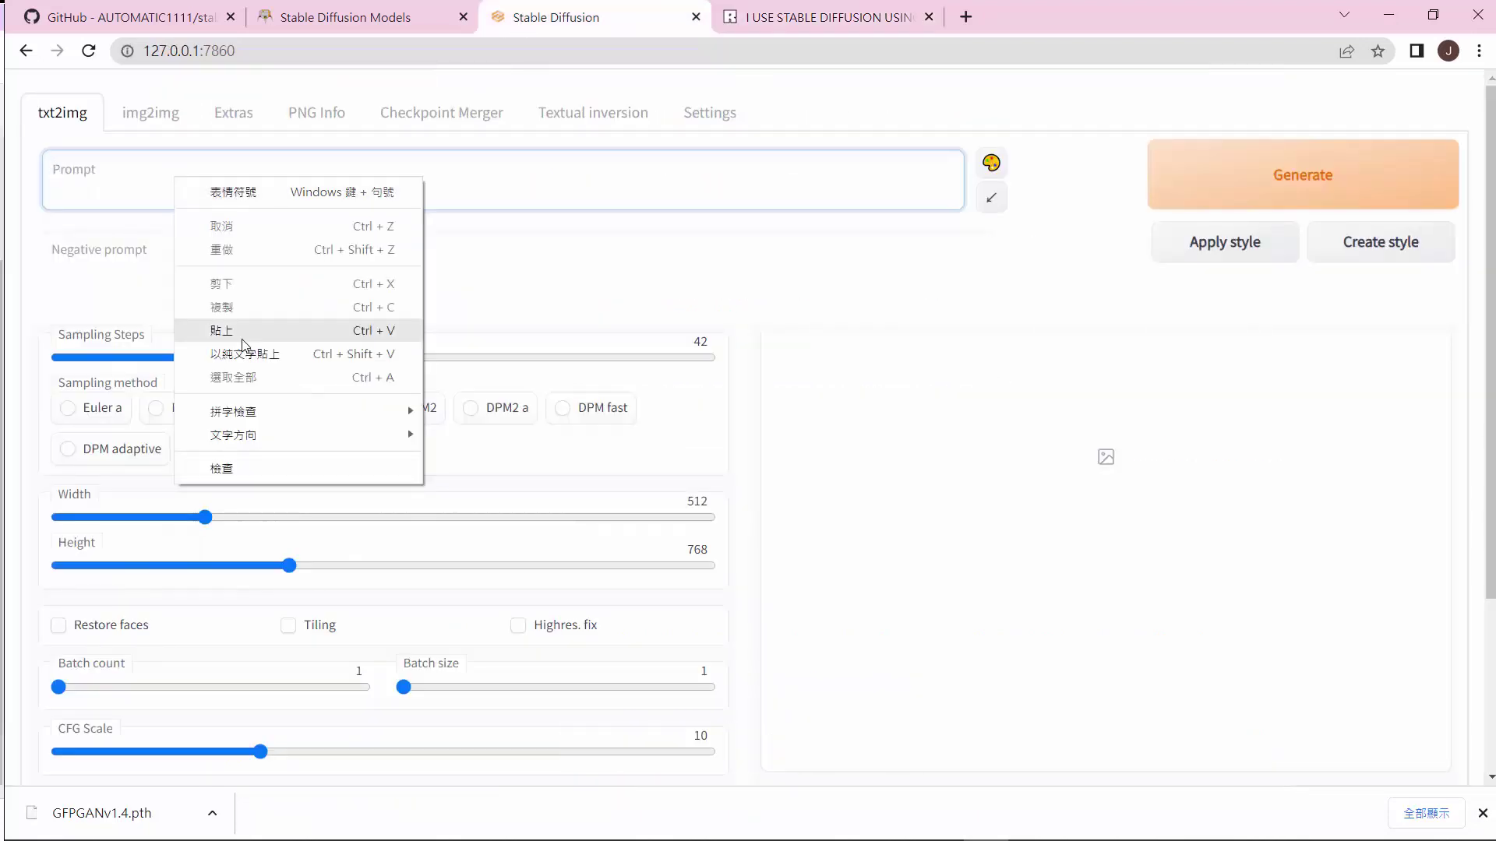
left_click(243, 345)
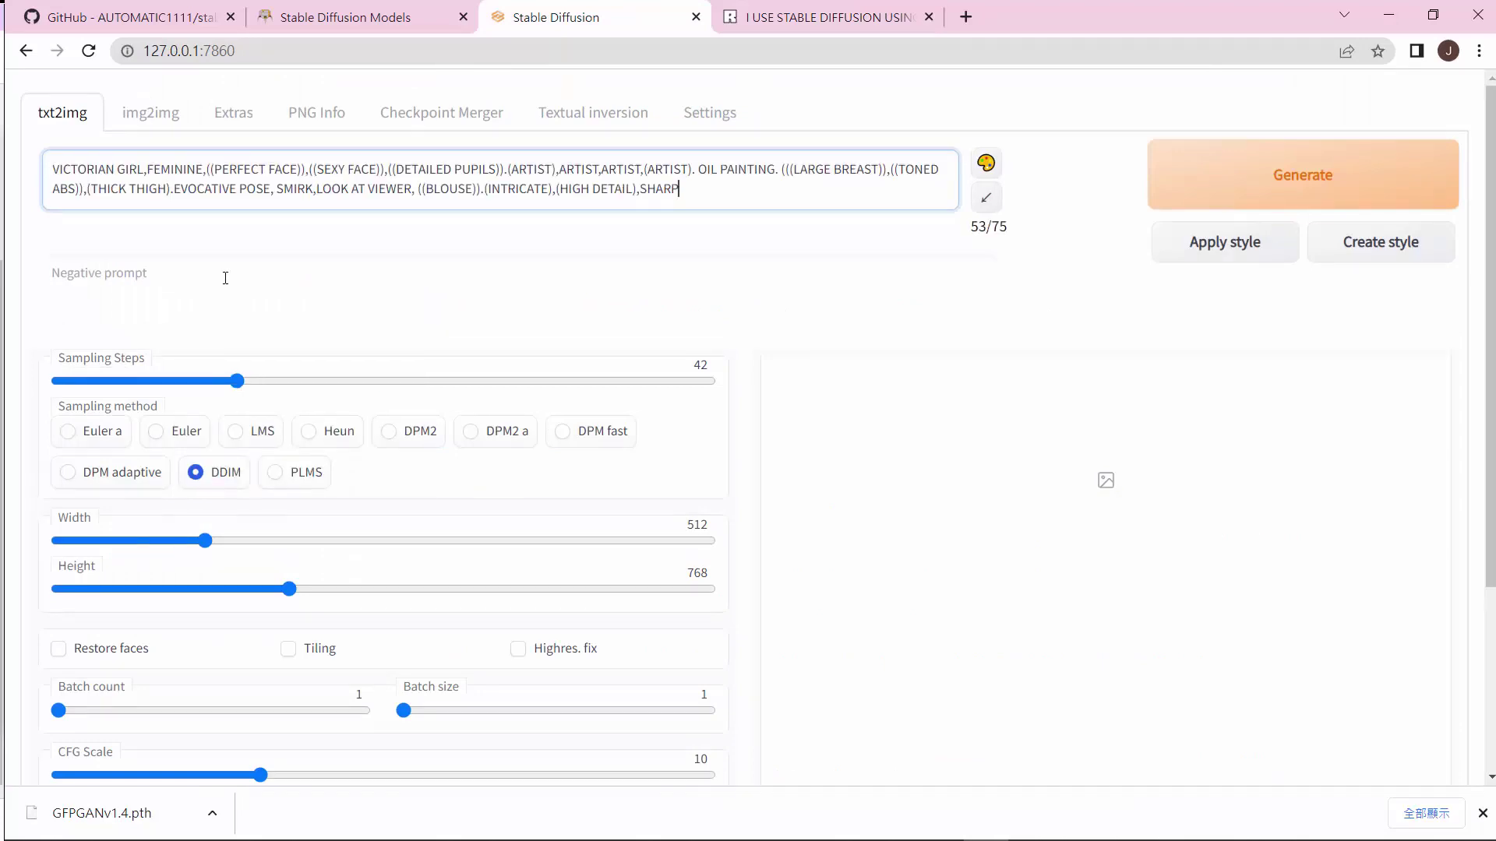
Step: Copy the guide's full example Negative Prompt into the txt2img Negative prompt field and generate the image
left_click(225, 278)
left_click(787, 17)
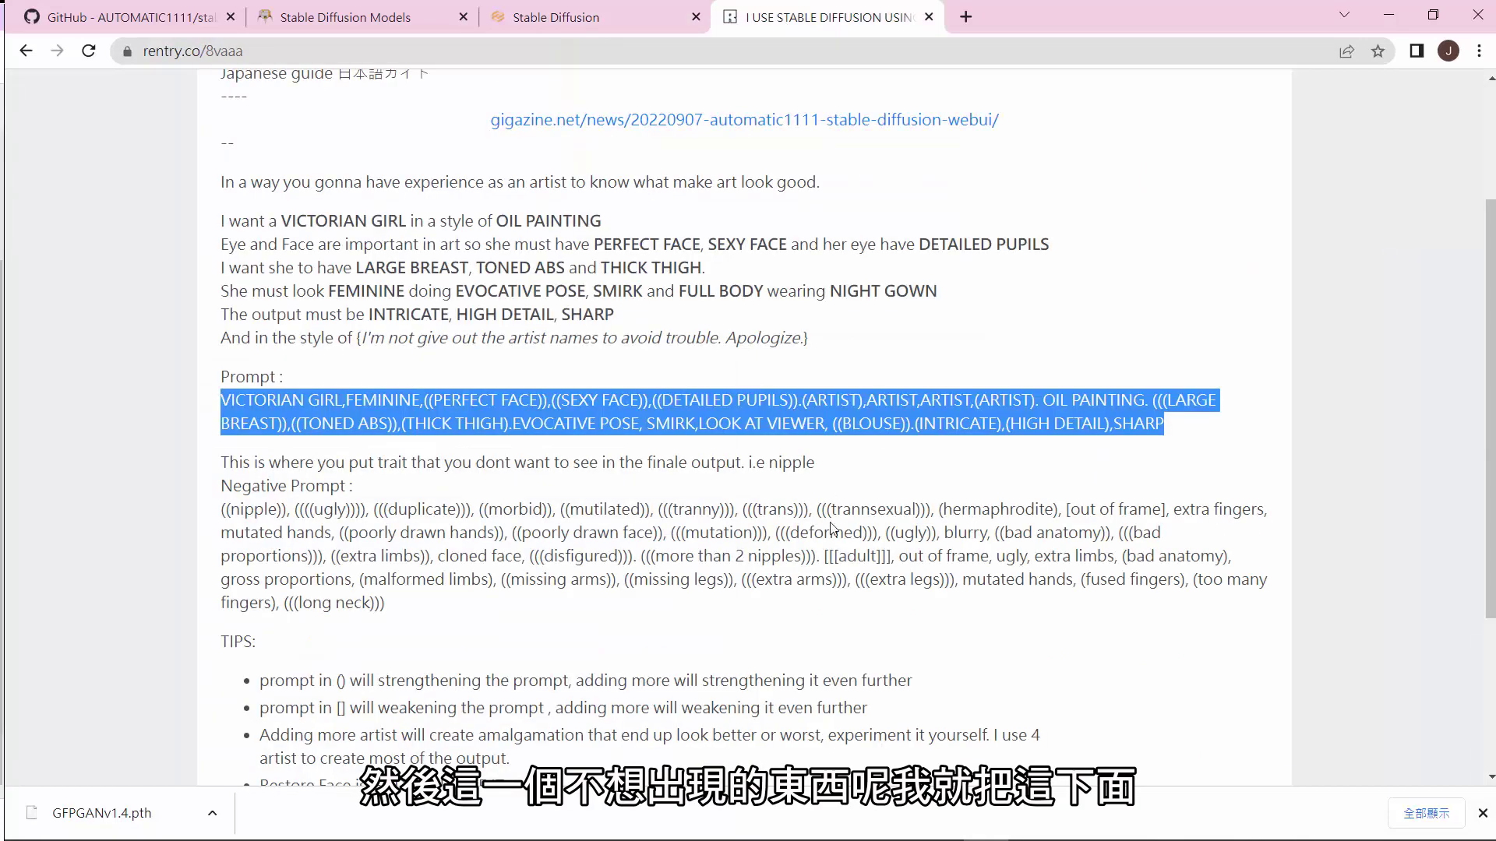
left_click(226, 512)
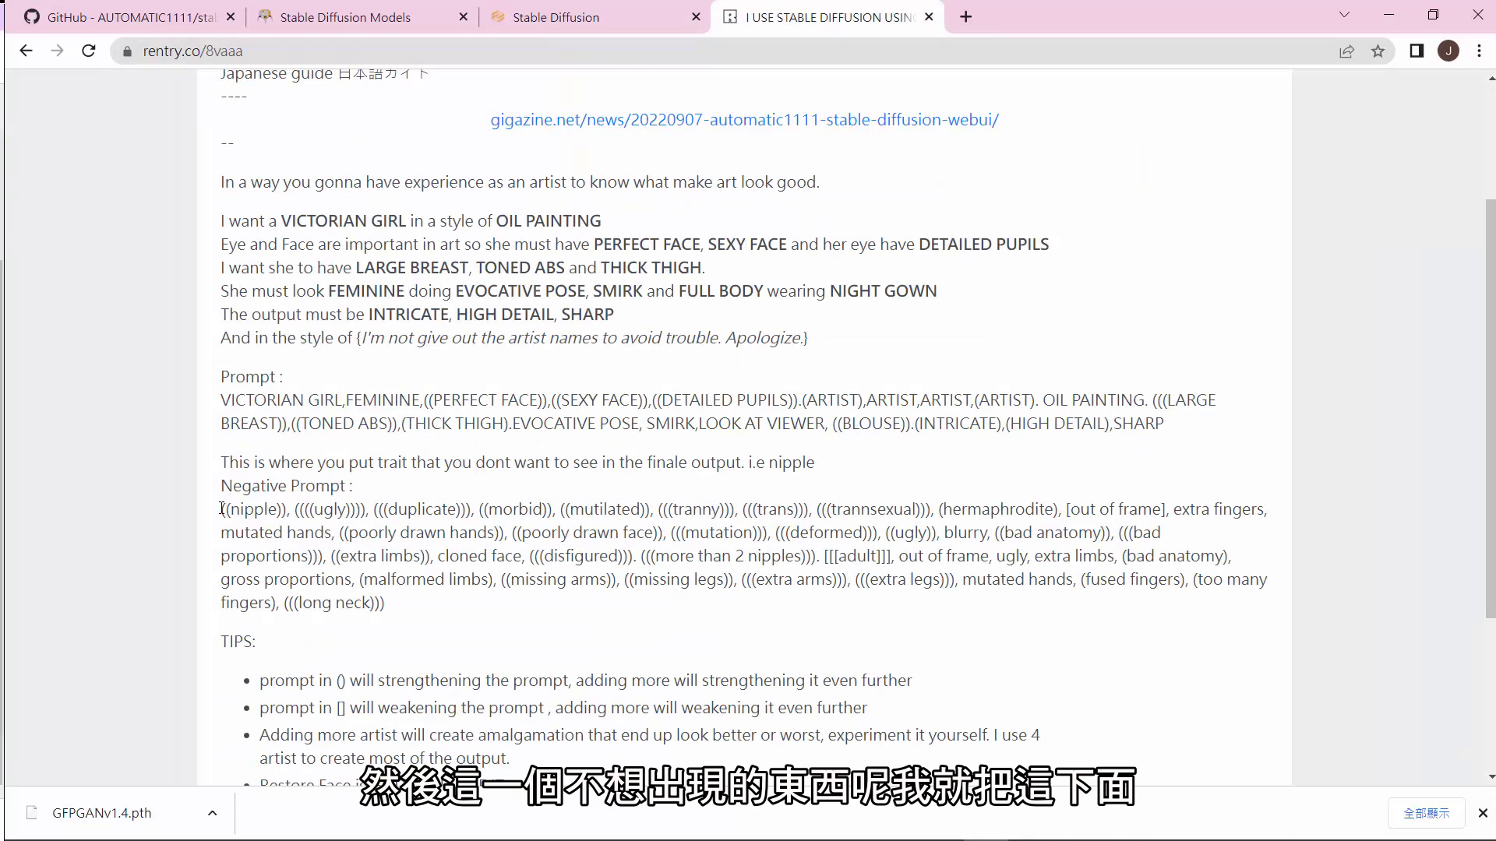
left_click_drag(222, 509, 389, 612)
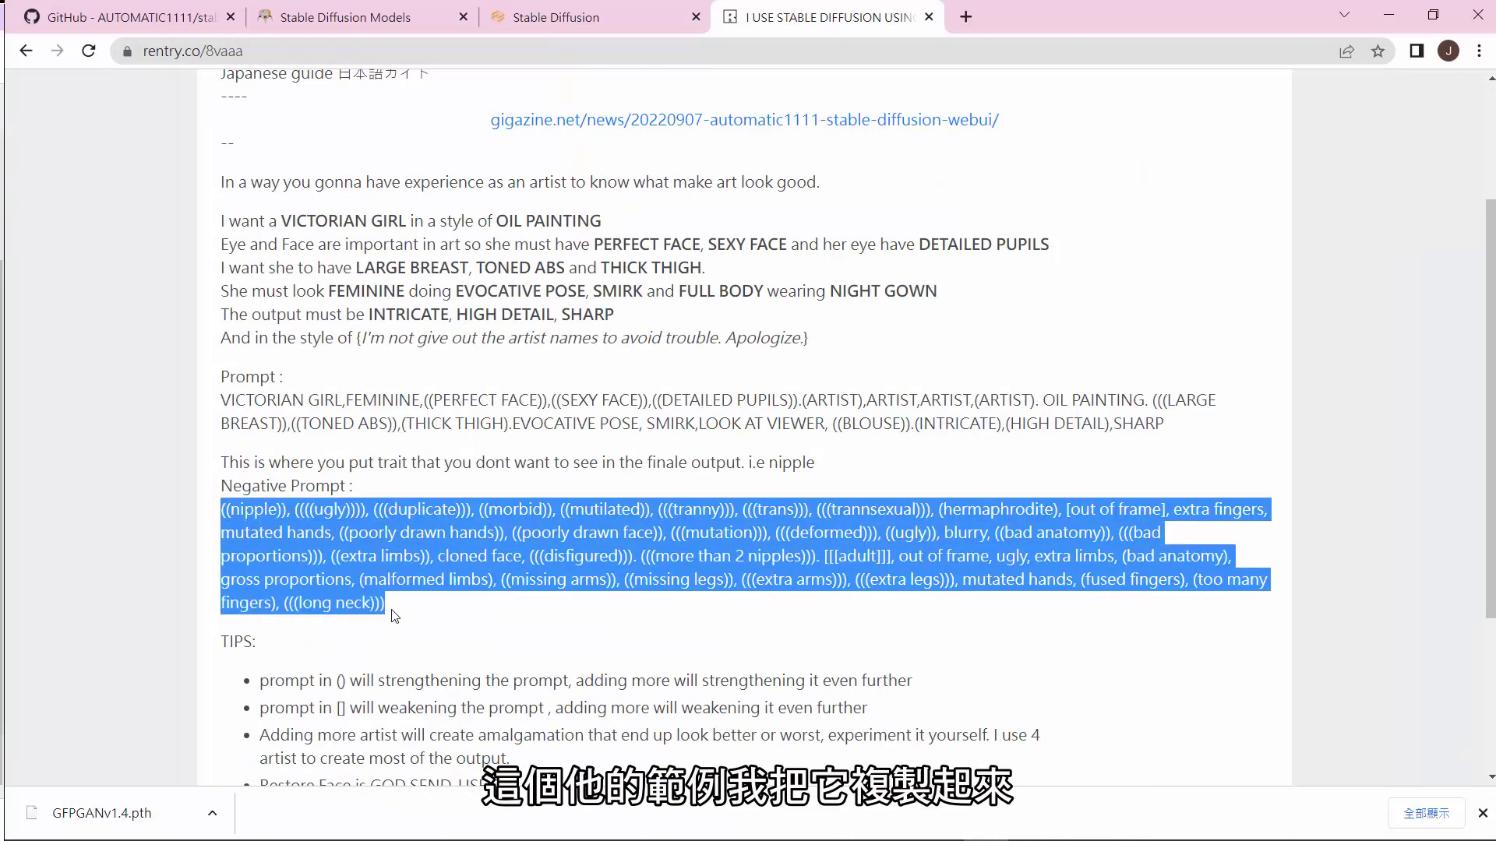
right_click(395, 550)
left_click(430, 564)
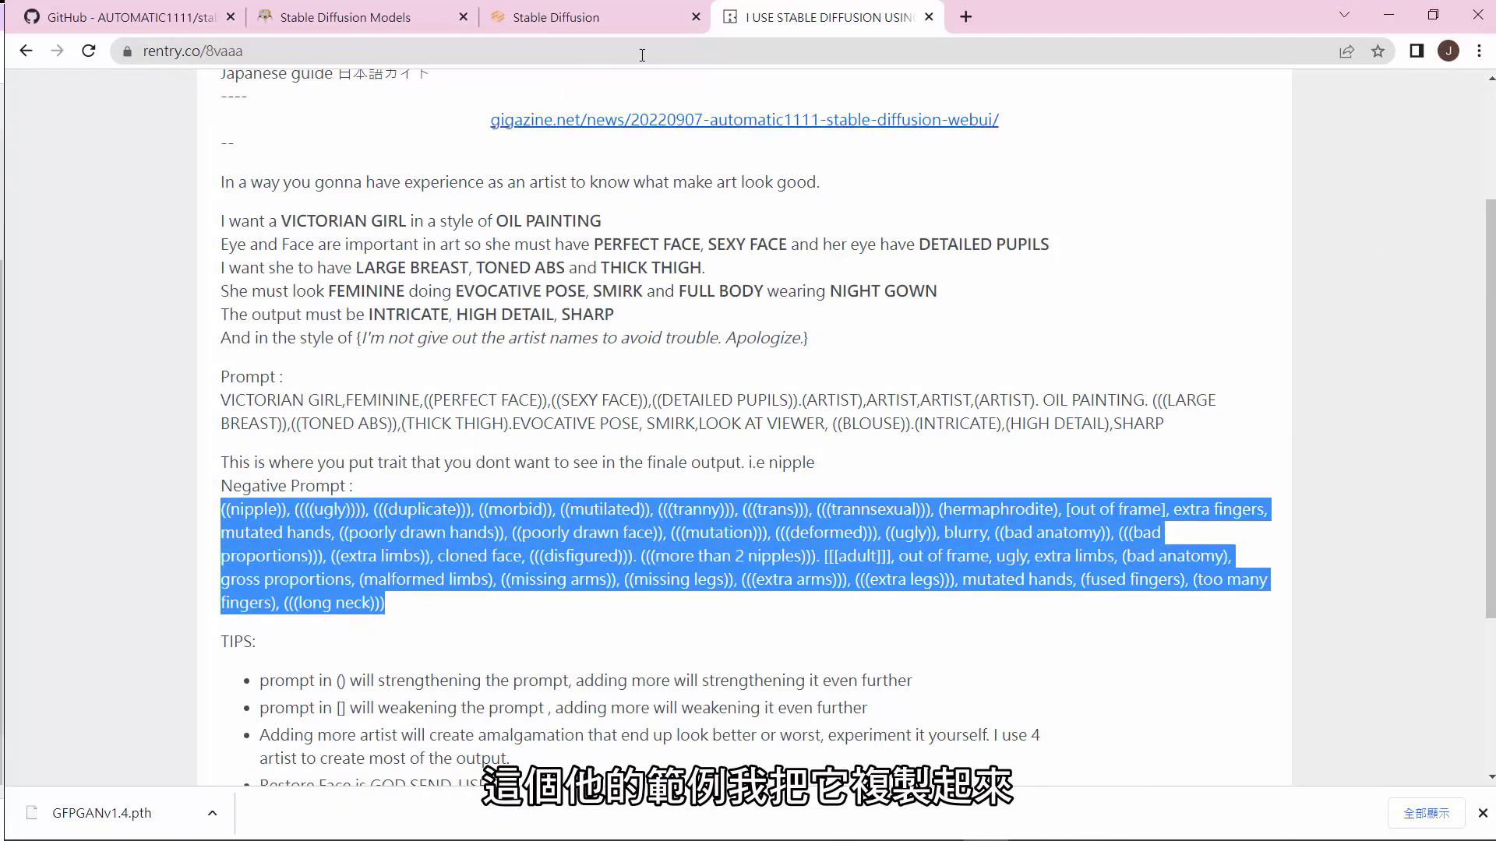
left_click(555, 17)
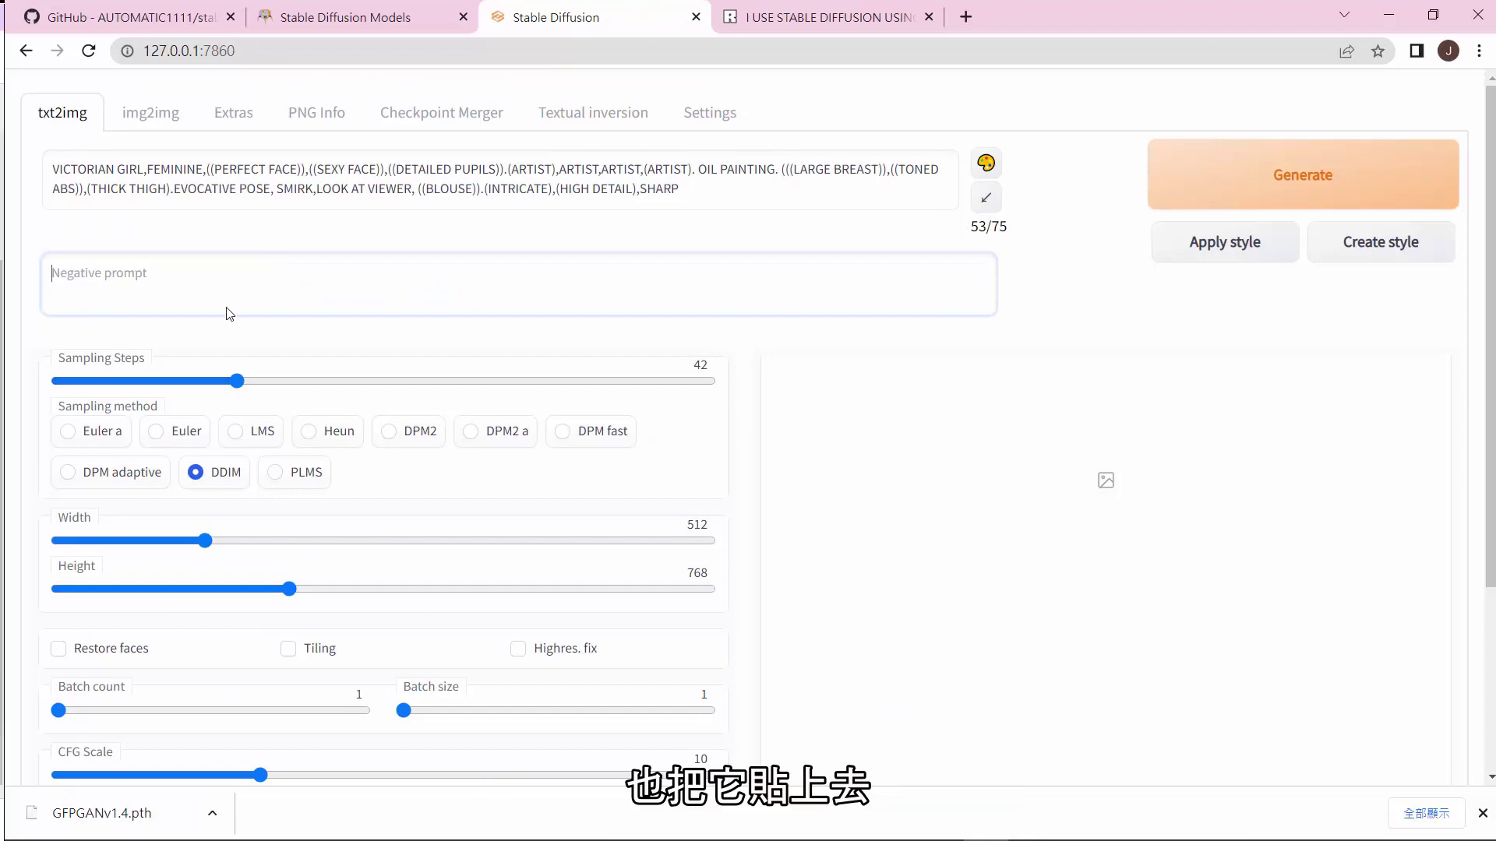
right_click(132, 278)
left_click(208, 438)
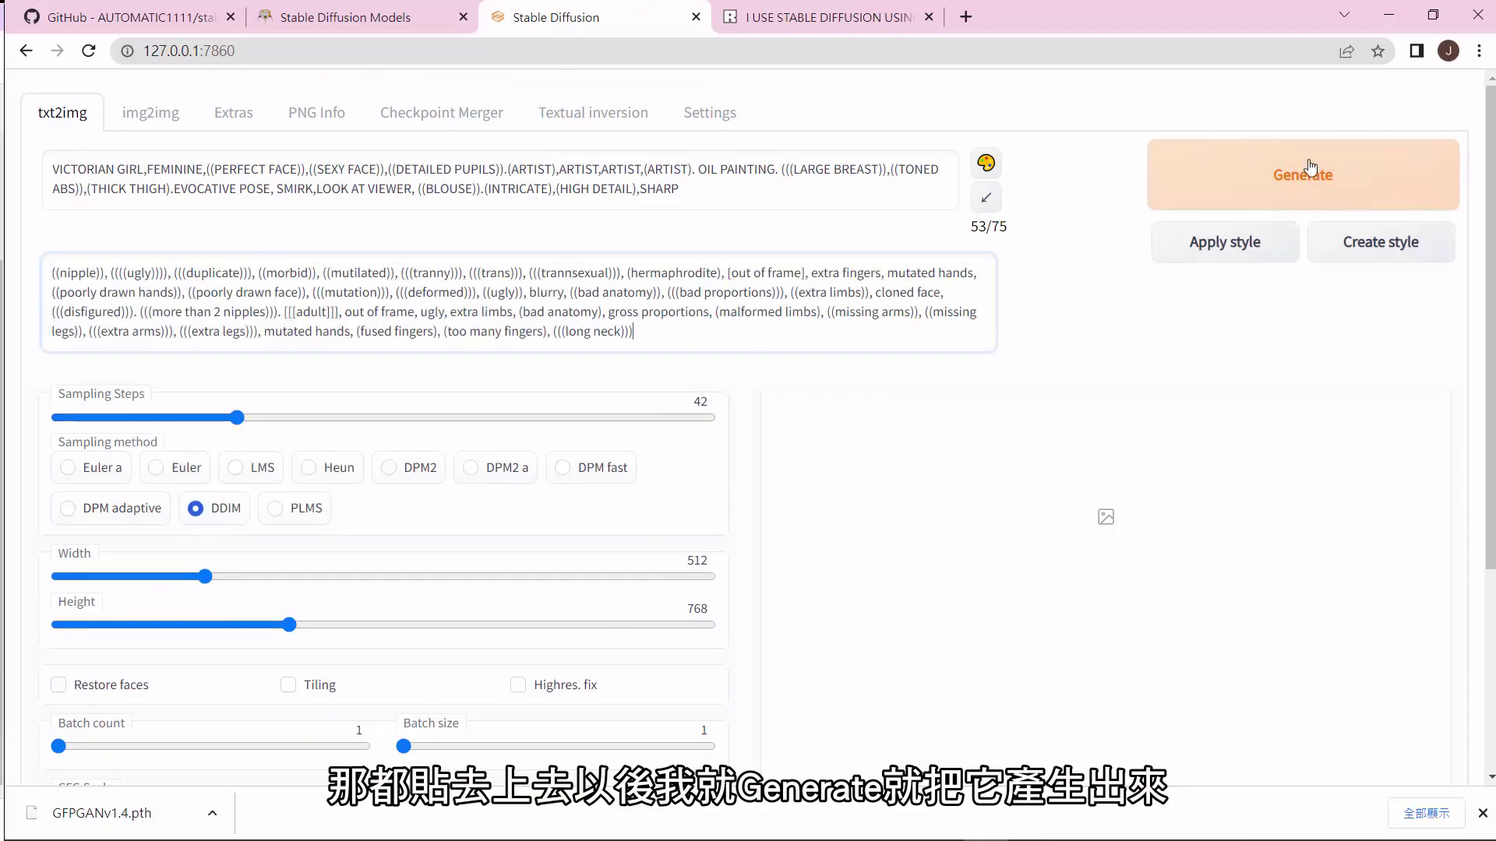
left_click(1299, 182)
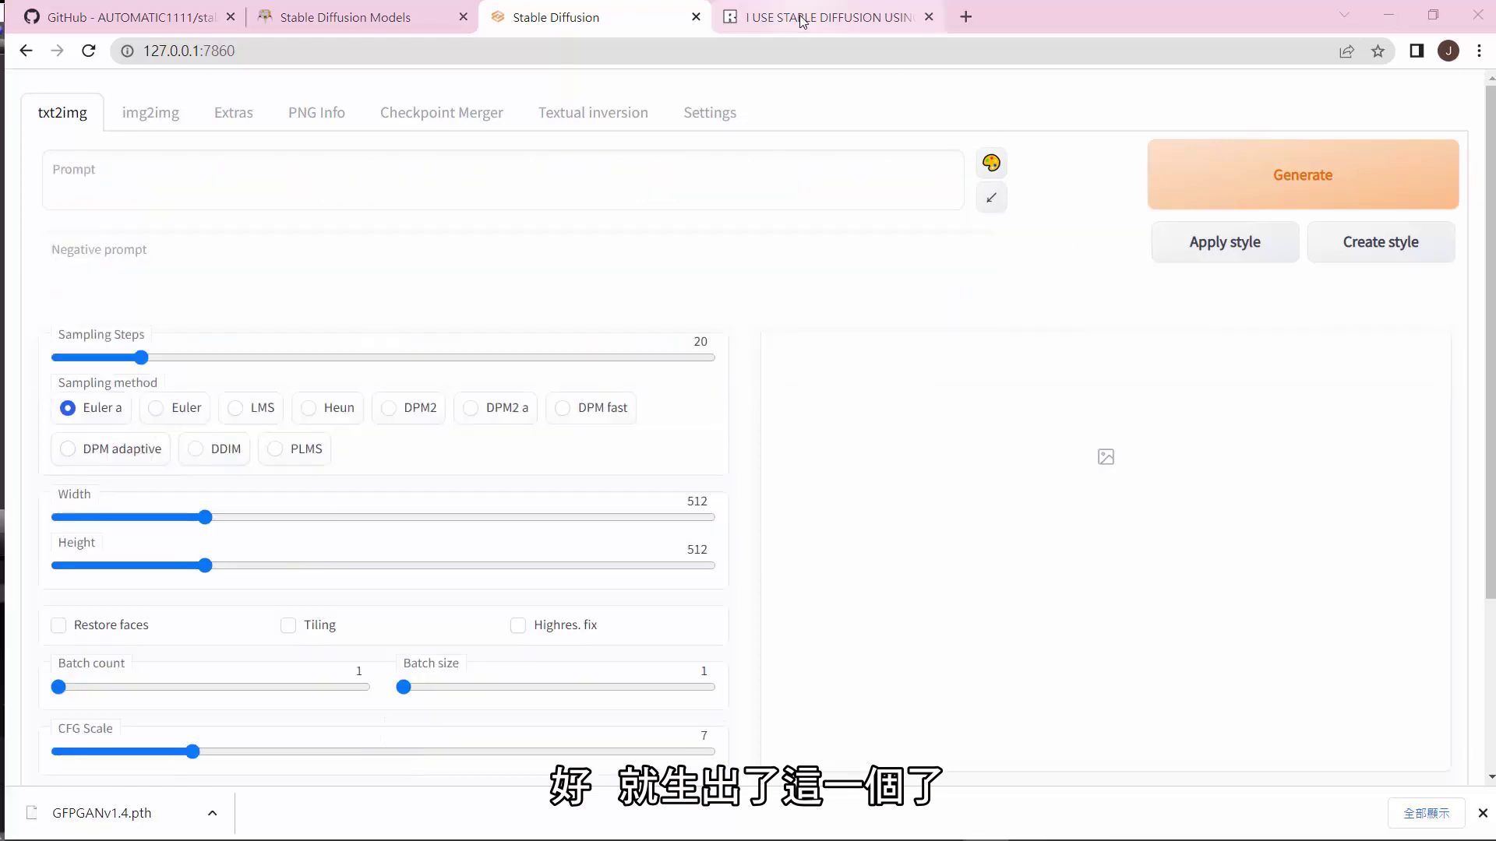
Step: Copy the guide's example Prompt, from VICTORIAN GIRL through SHARP, into the Prompt field of img2img
left_click(802, 17)
left_click(553, 372)
scroll(561, 397, "up", 2)
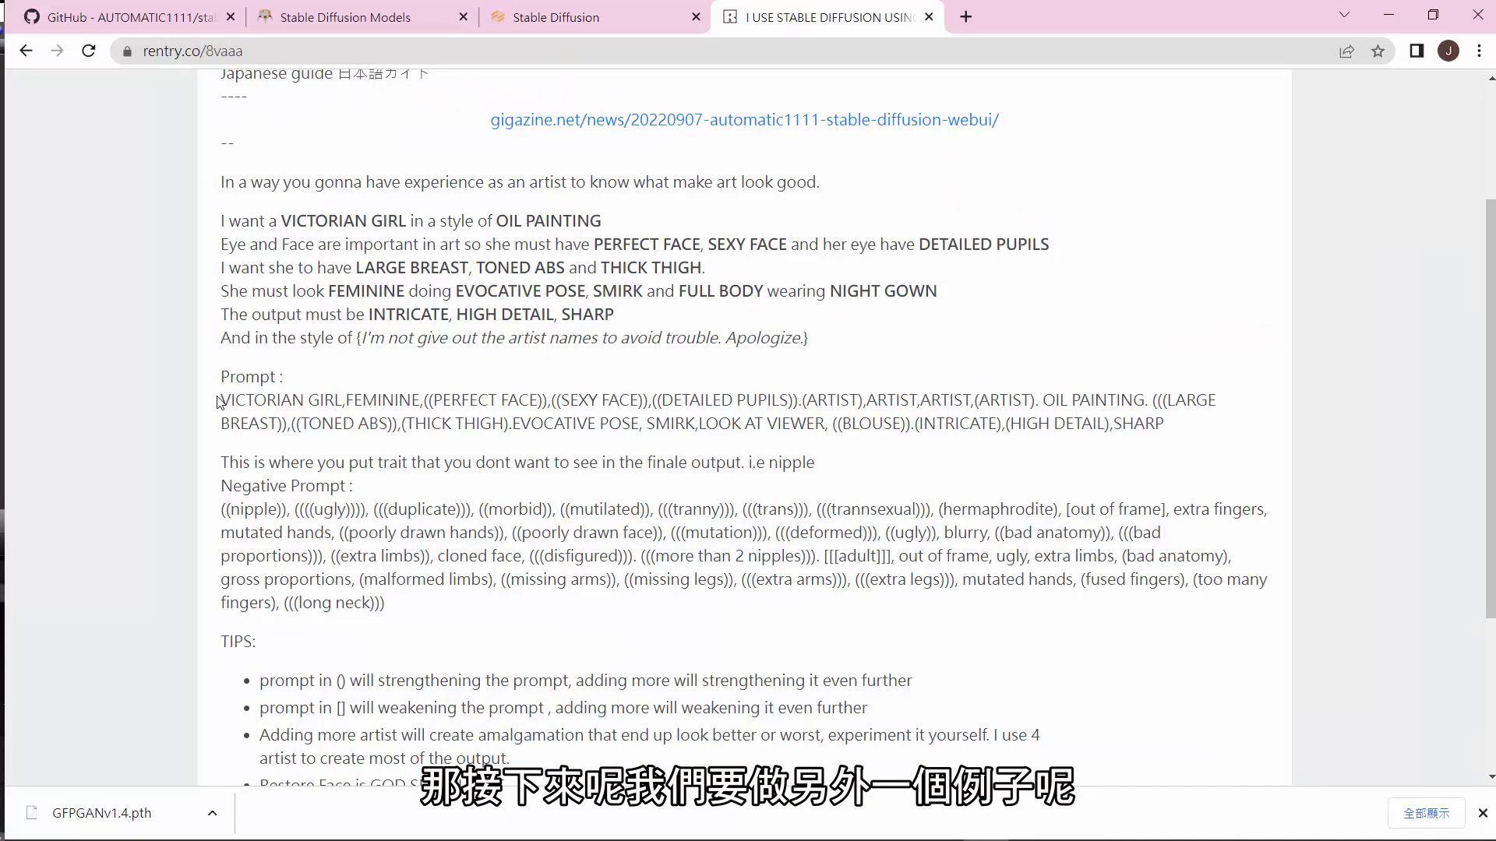
triple_click(585, 427)
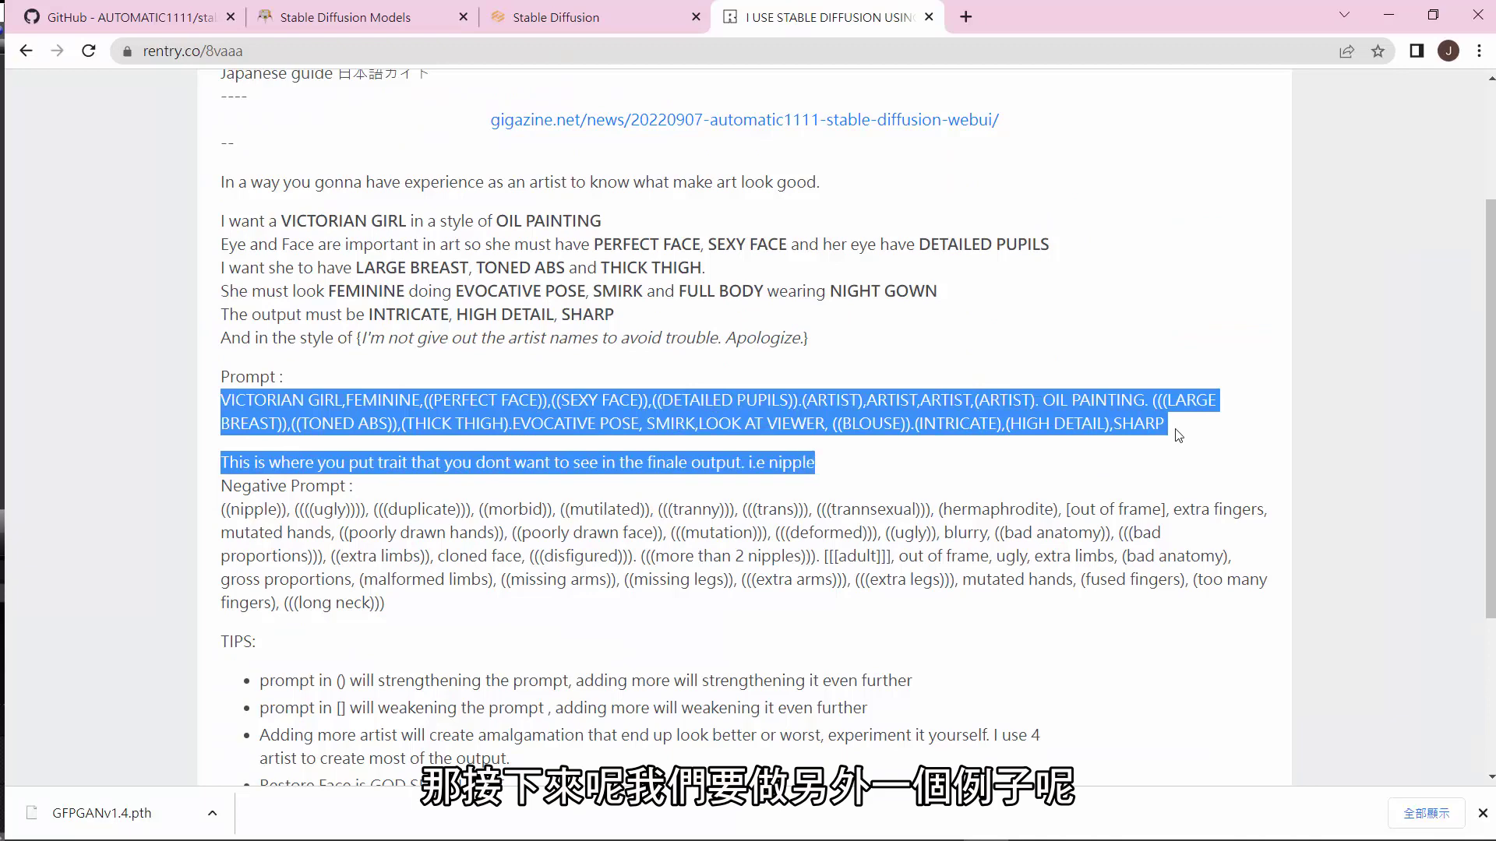
right_click(964, 402)
left_click(1005, 413)
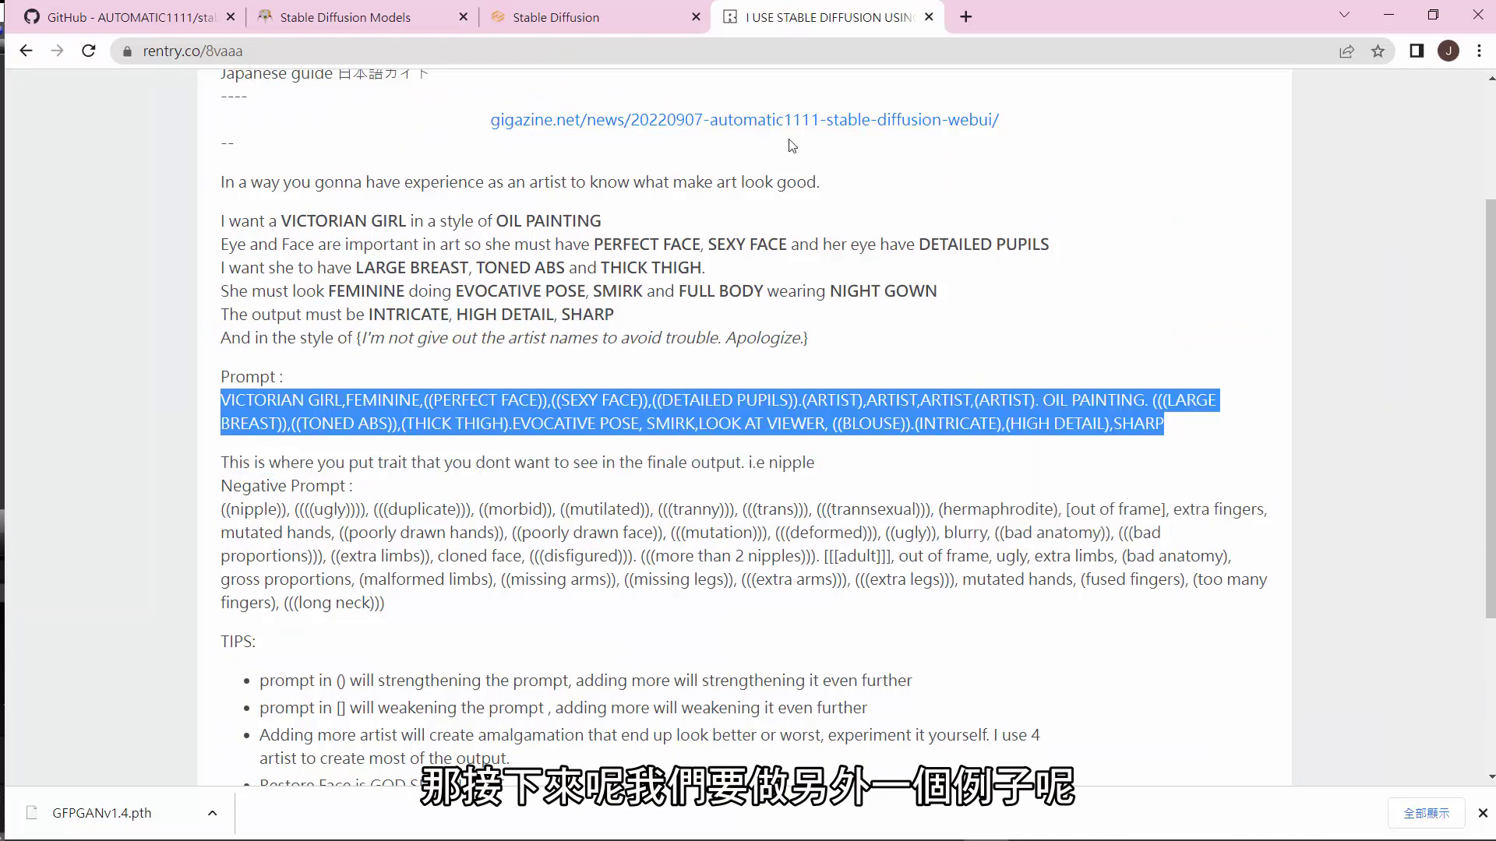
left_click(610, 21)
left_click(150, 113)
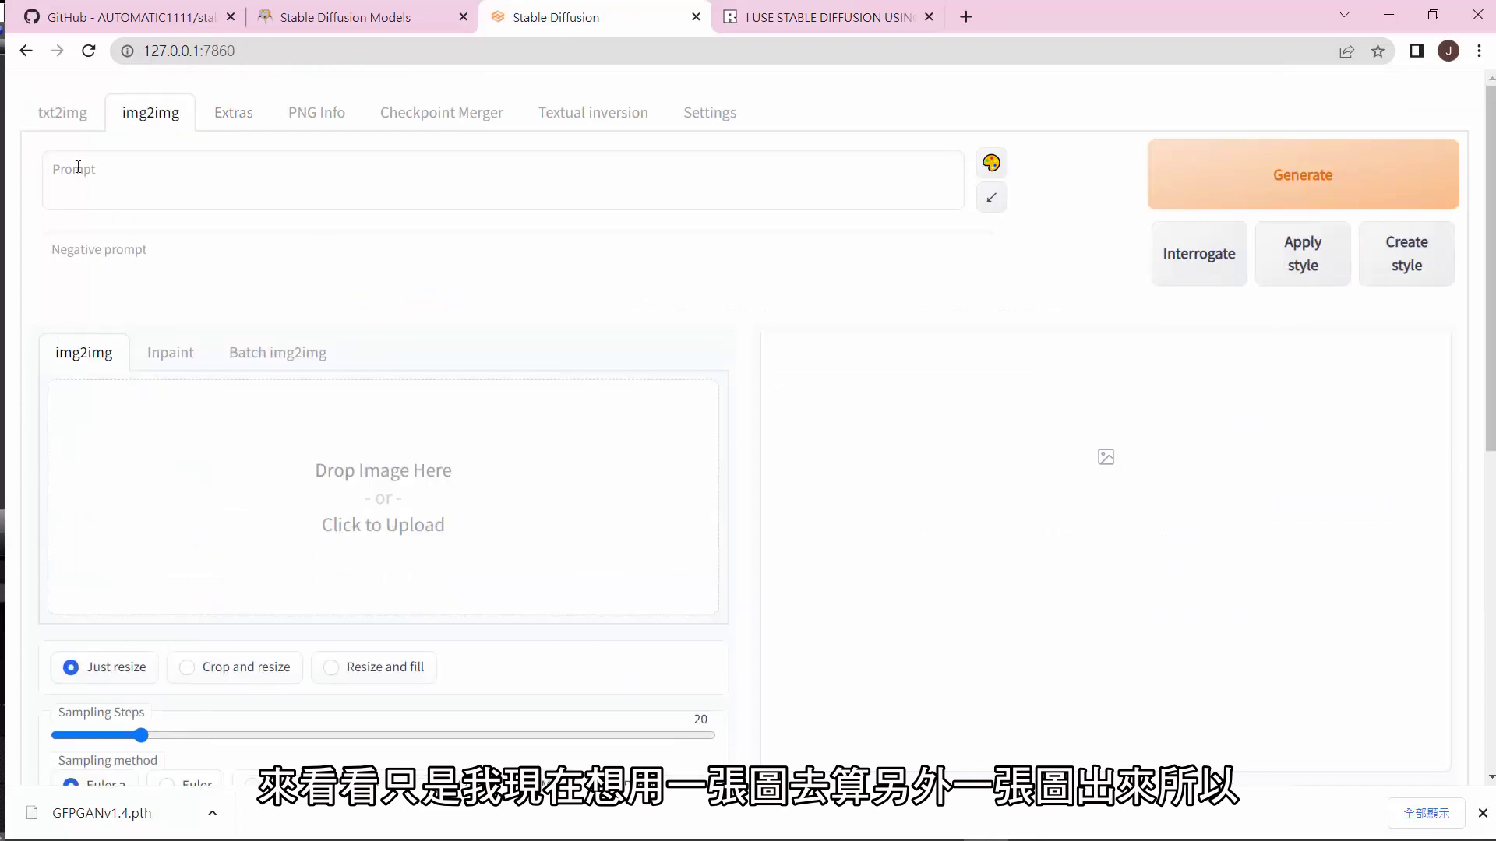
left_click(78, 168)
right_click(77, 167)
left_click(128, 320)
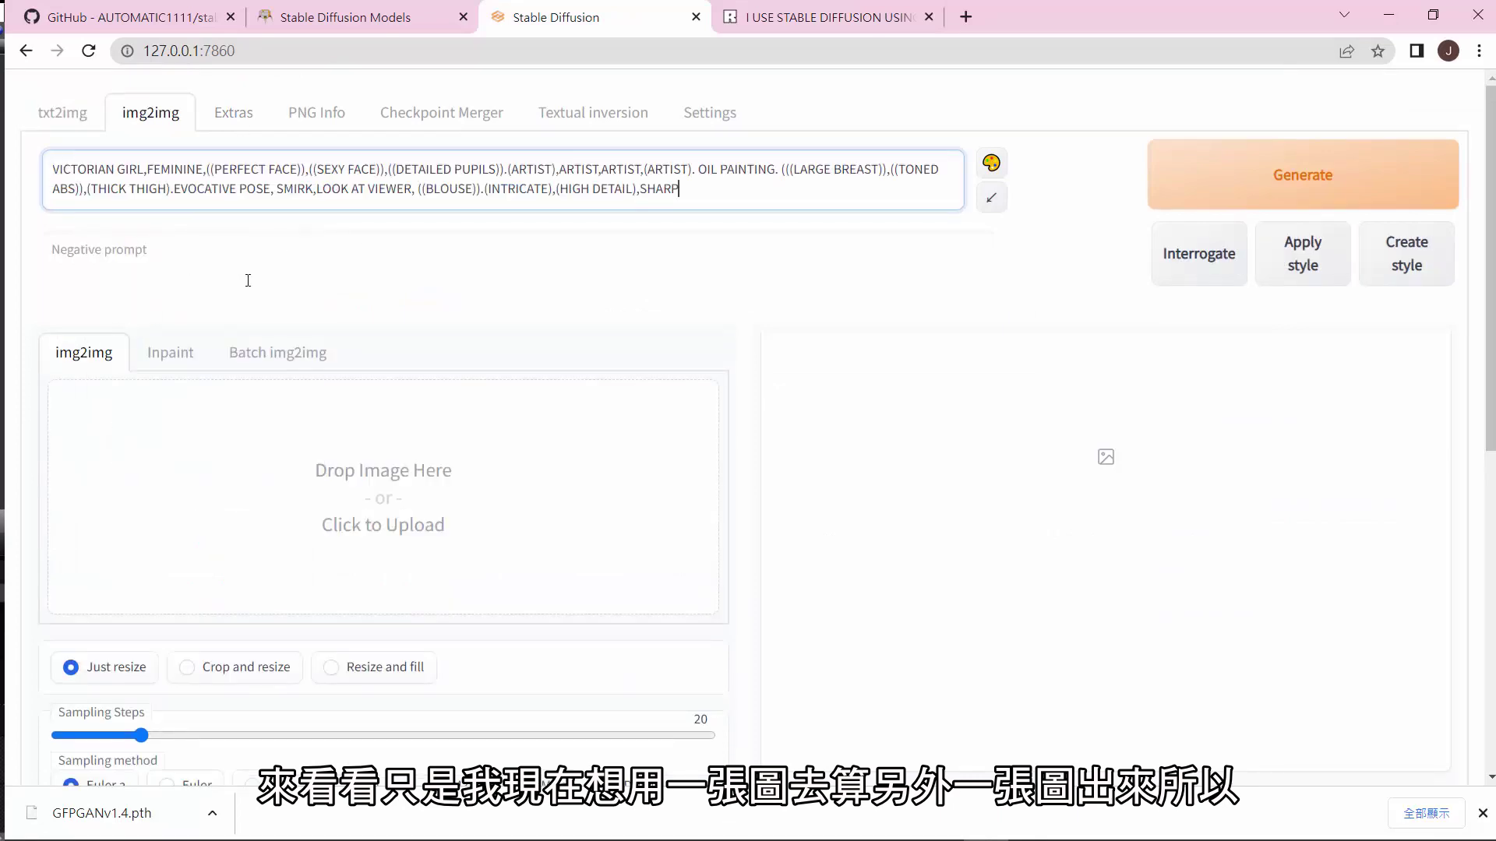
Step: Copy the guide's full example Negative Prompt into the Negative prompt field of img2img
left_click(248, 281)
left_click(818, 17)
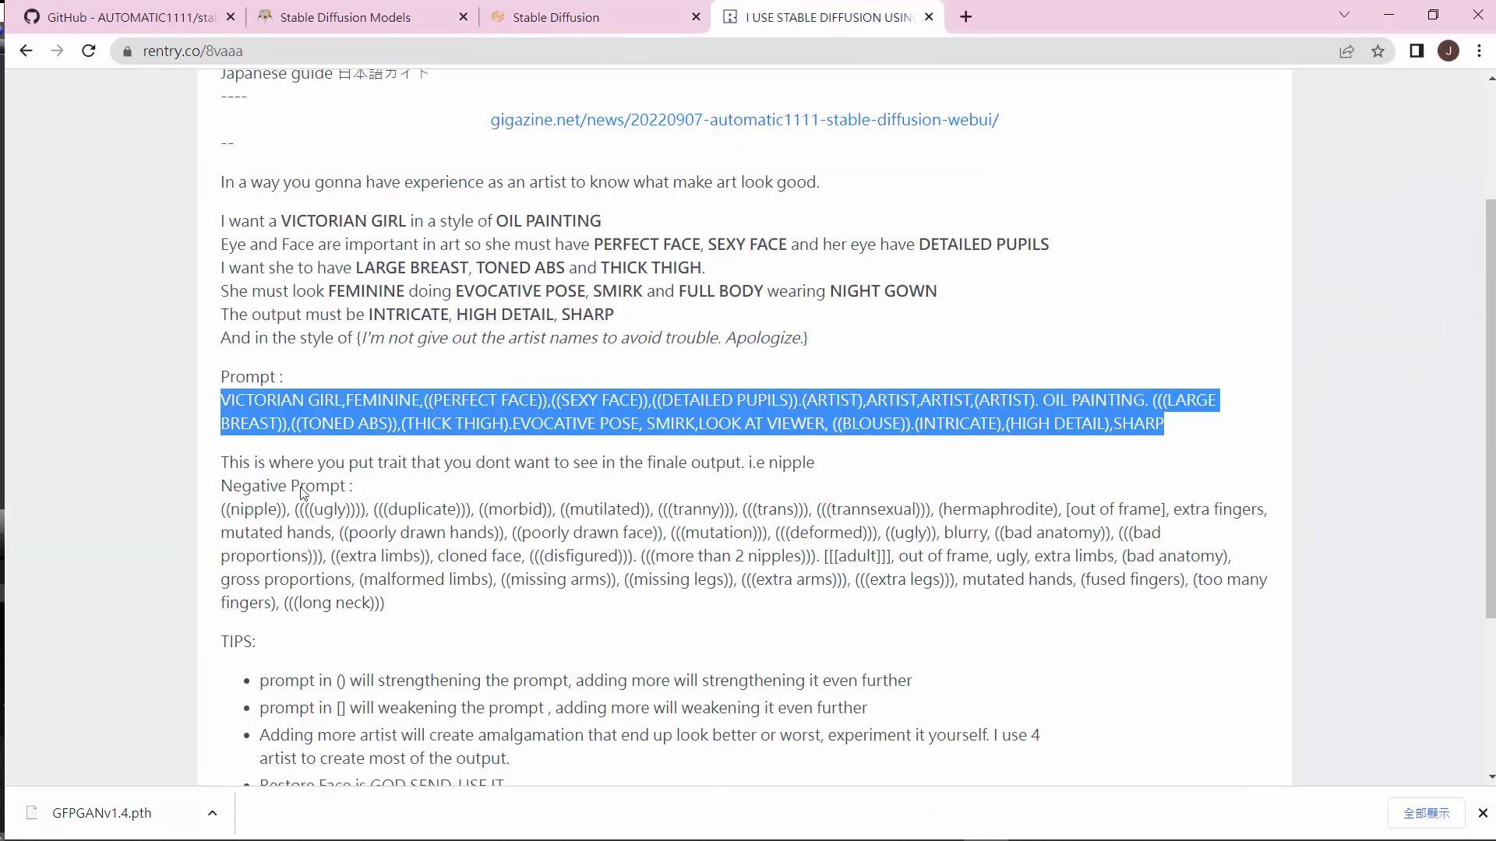
left_click(220, 515)
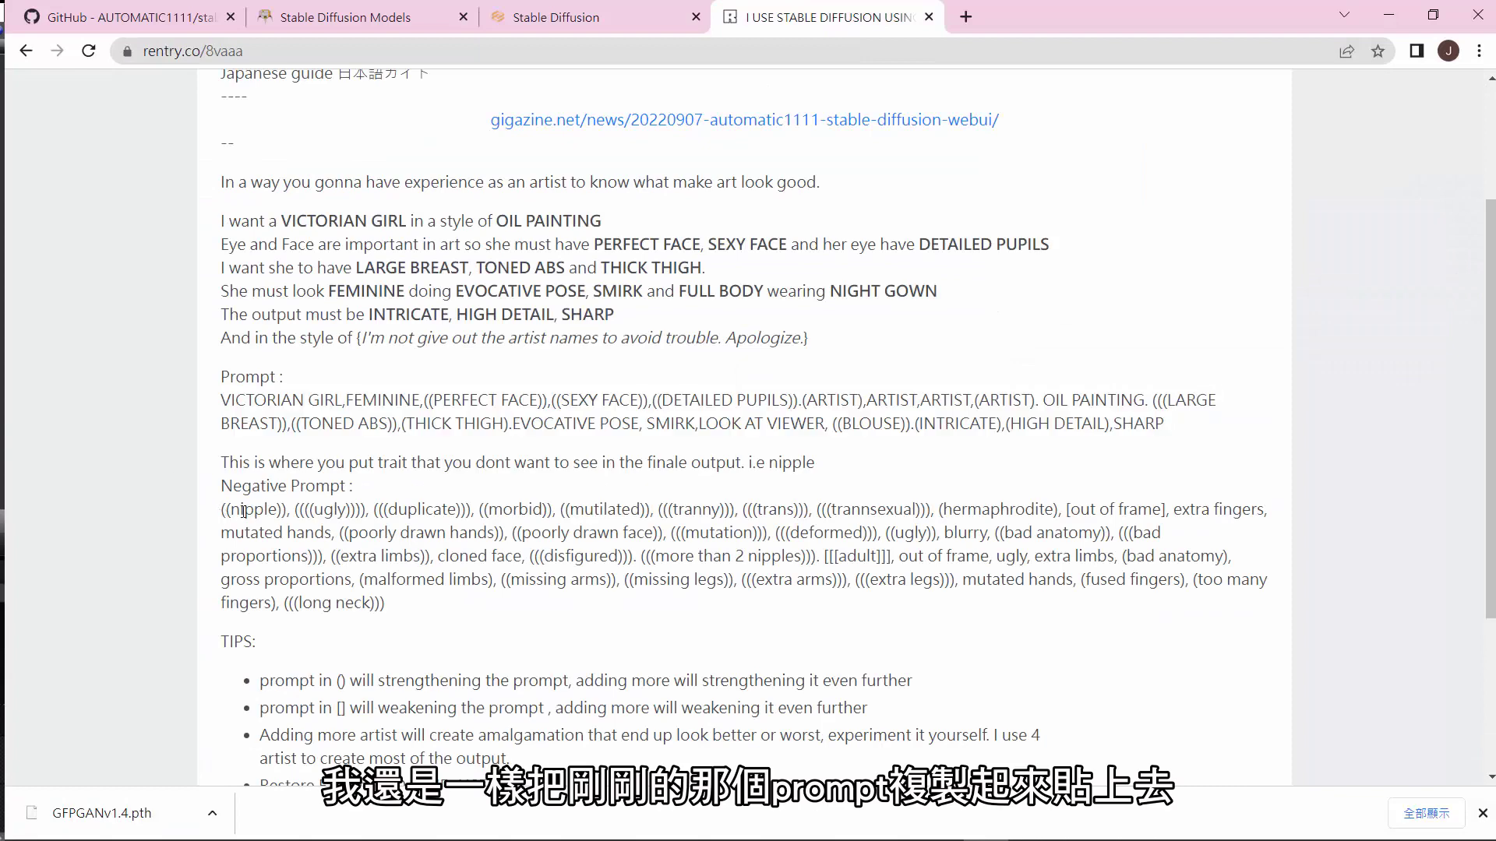
left_click_drag(222, 512, 404, 581)
right_click(404, 578)
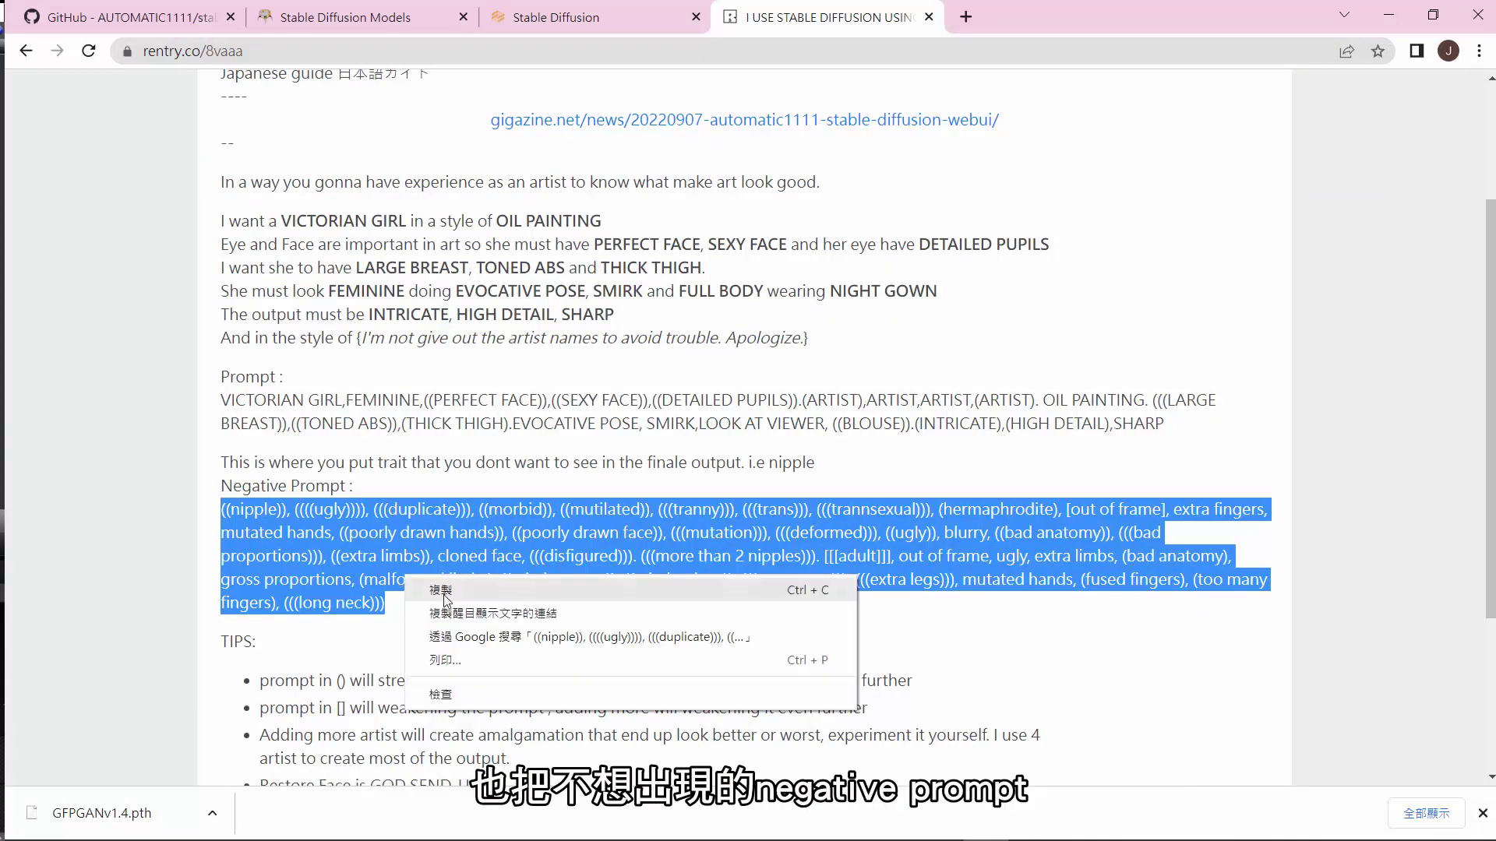
left_click(441, 590)
left_click(614, 12)
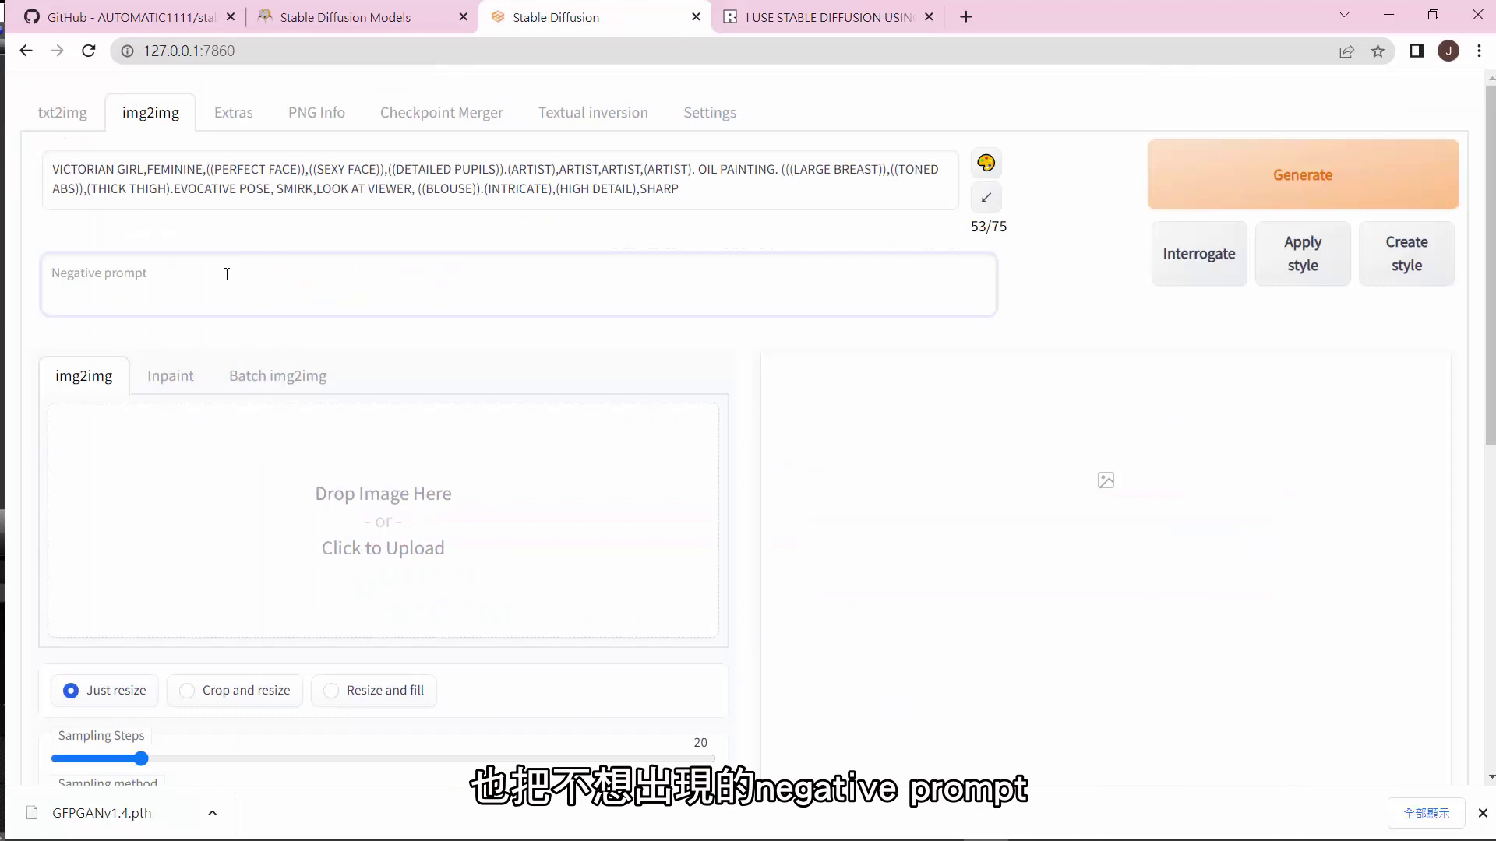
right_click(227, 274)
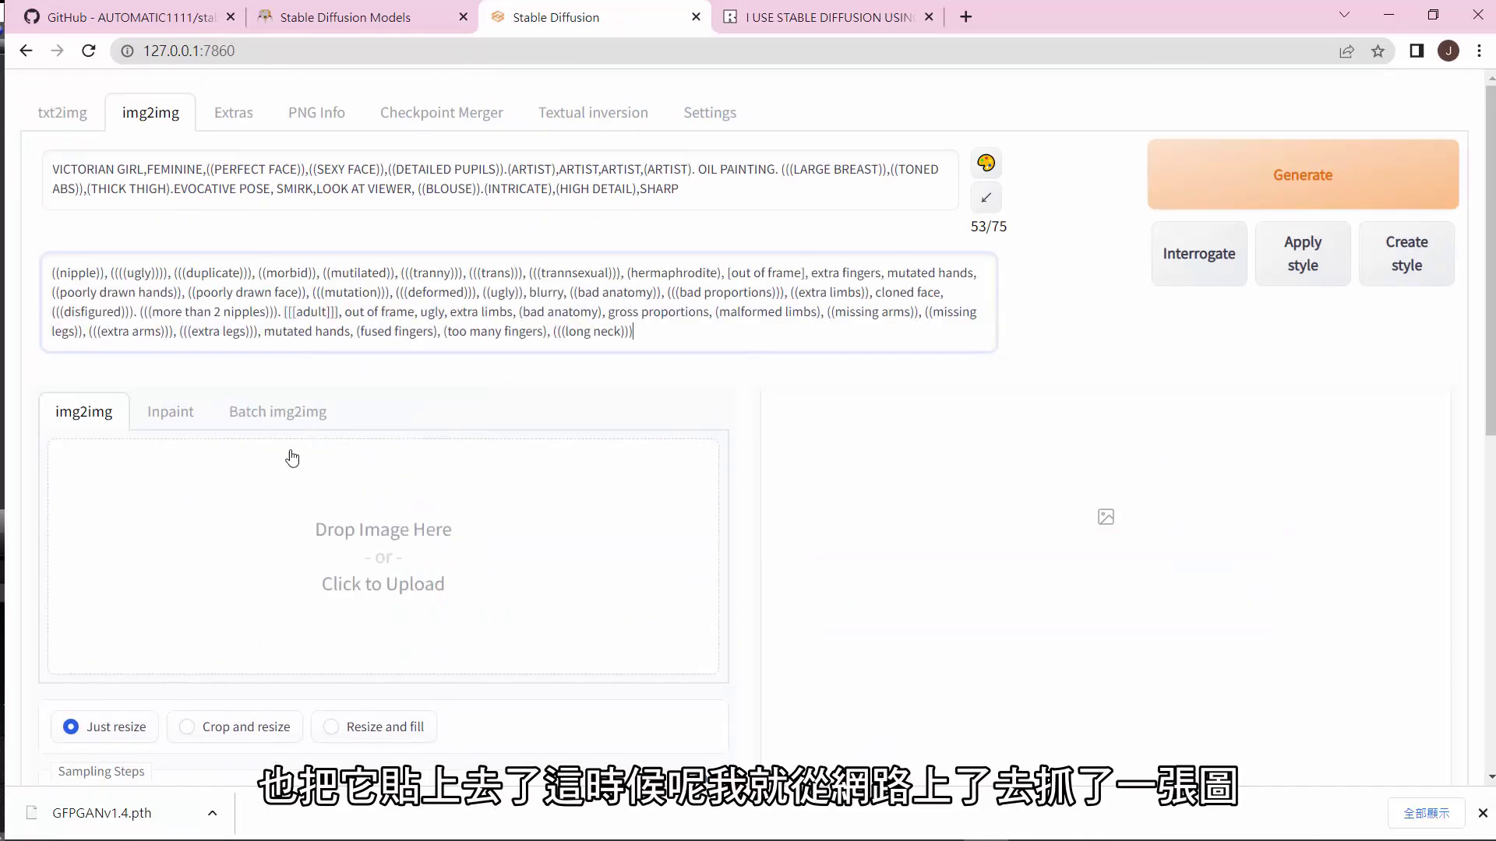
left_click(308, 418)
scroll(421, 511, "down", 3)
scroll(422, 512, "down", 3)
scroll(341, 476, "up", 1)
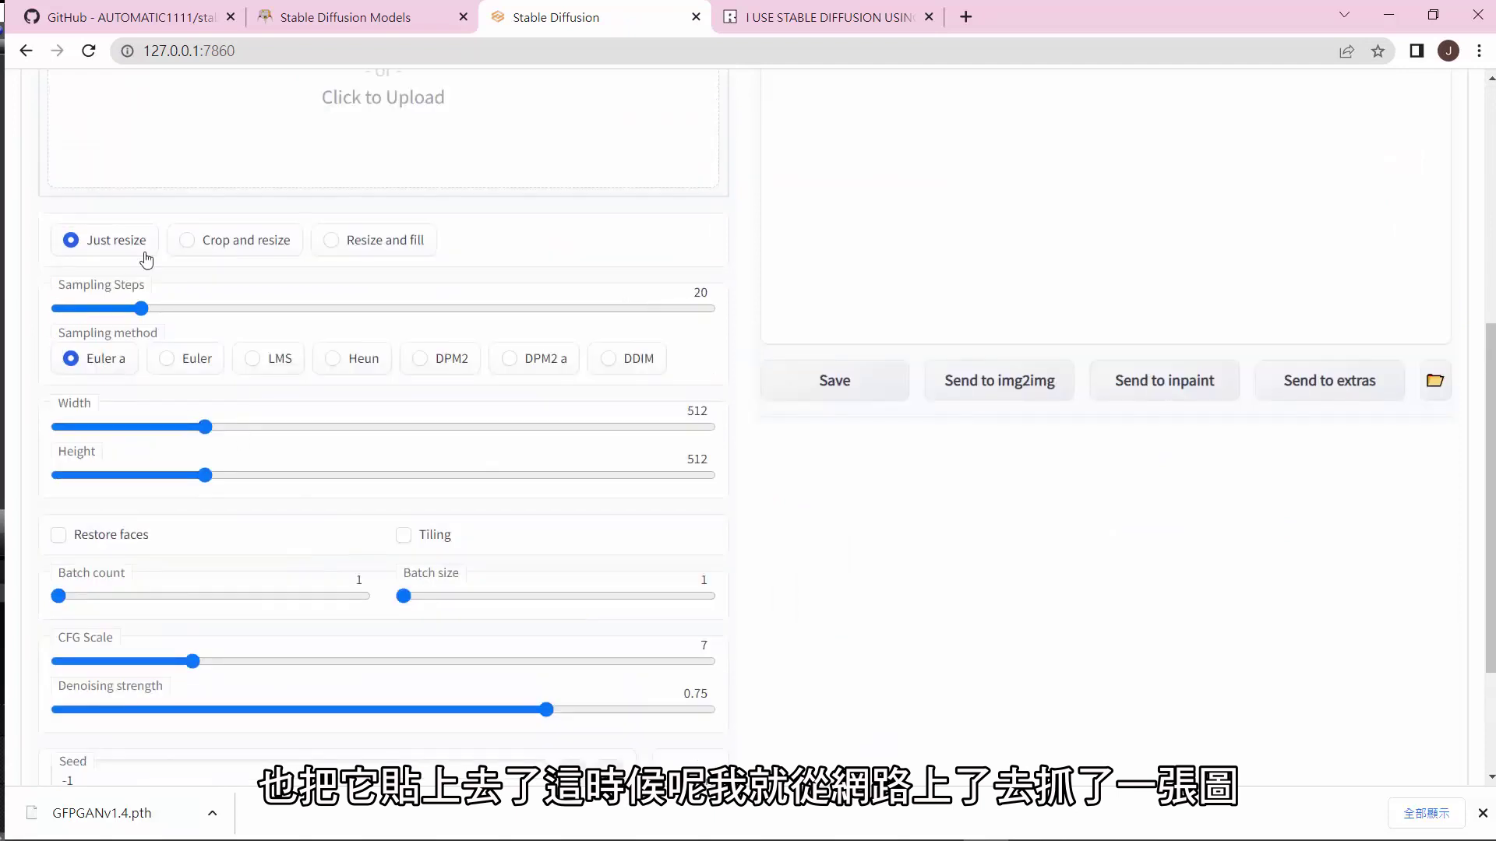
Step: Set the img2img Sampling Steps to 42, Height to 768 and CFG Scale to 10, and enable Restore faces
left_click_drag(155, 313, 214, 313)
left_click_drag(227, 317, 243, 325)
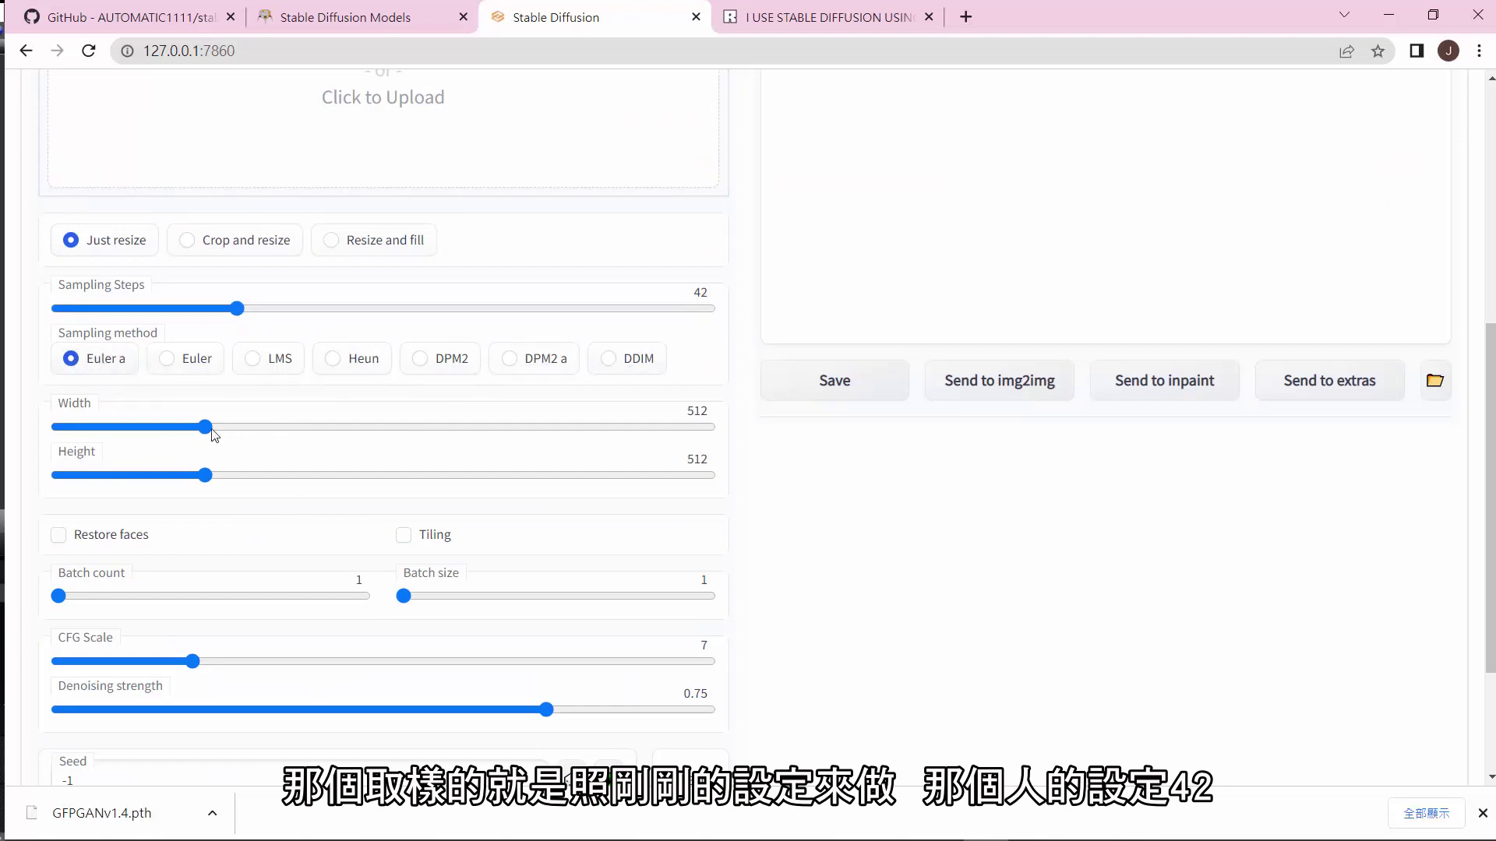
left_click_drag(214, 481, 295, 489)
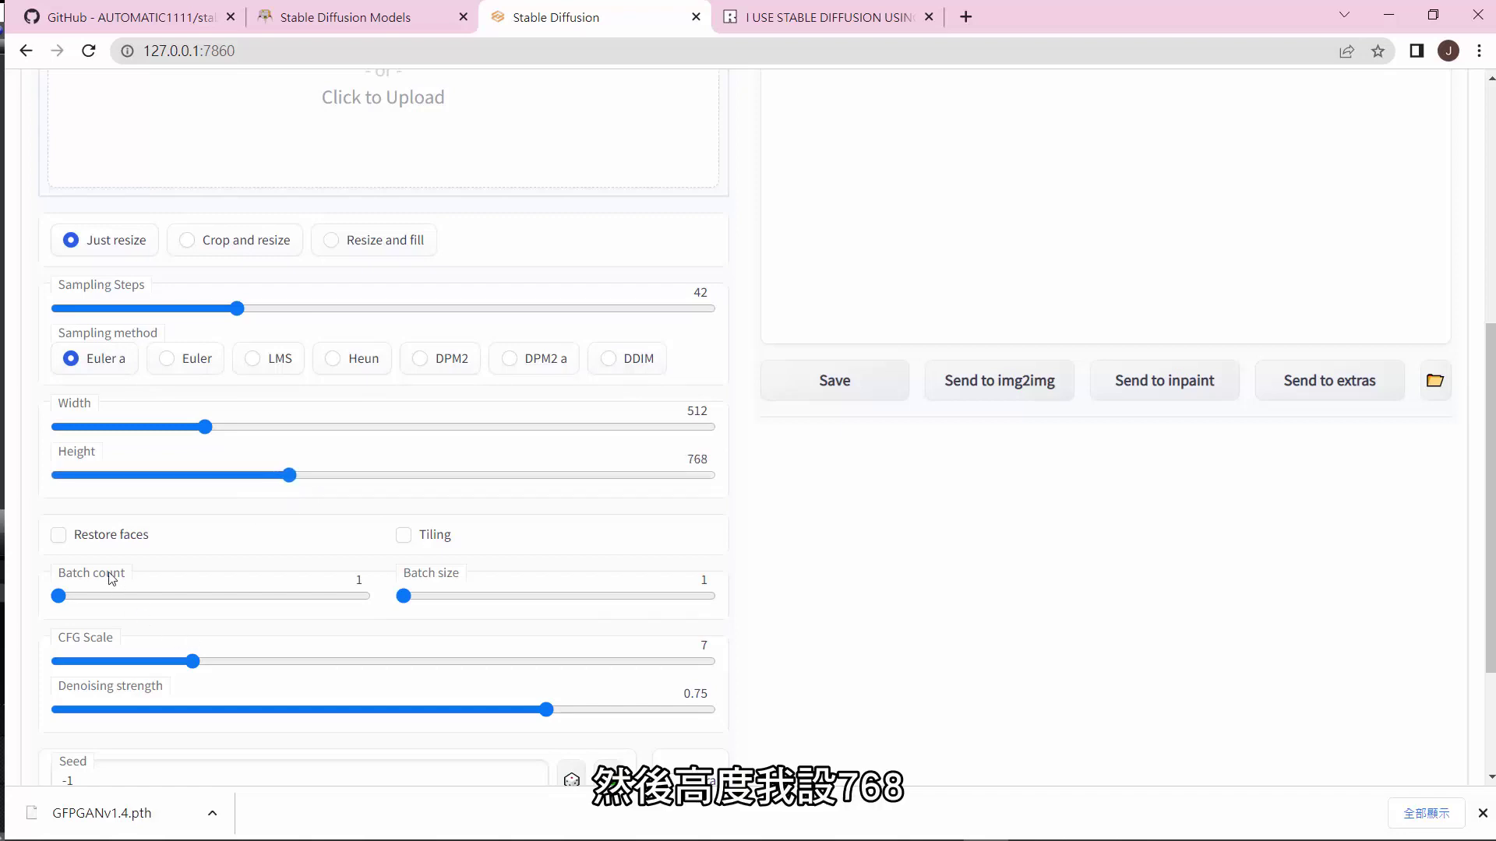
left_click(59, 538)
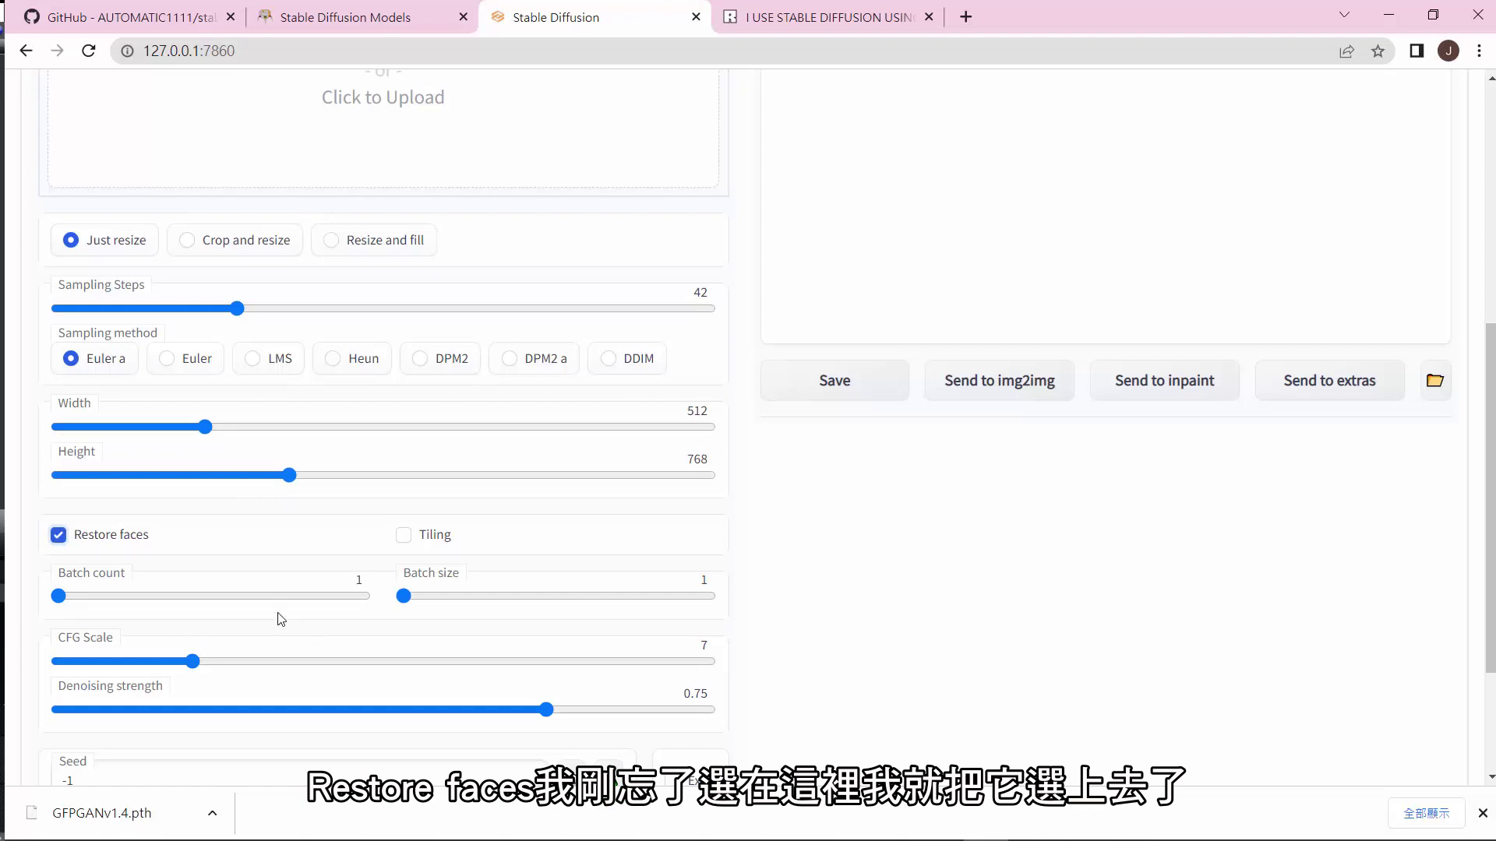
scroll(280, 615, "down", 3)
left_click_drag(200, 473, 260, 481)
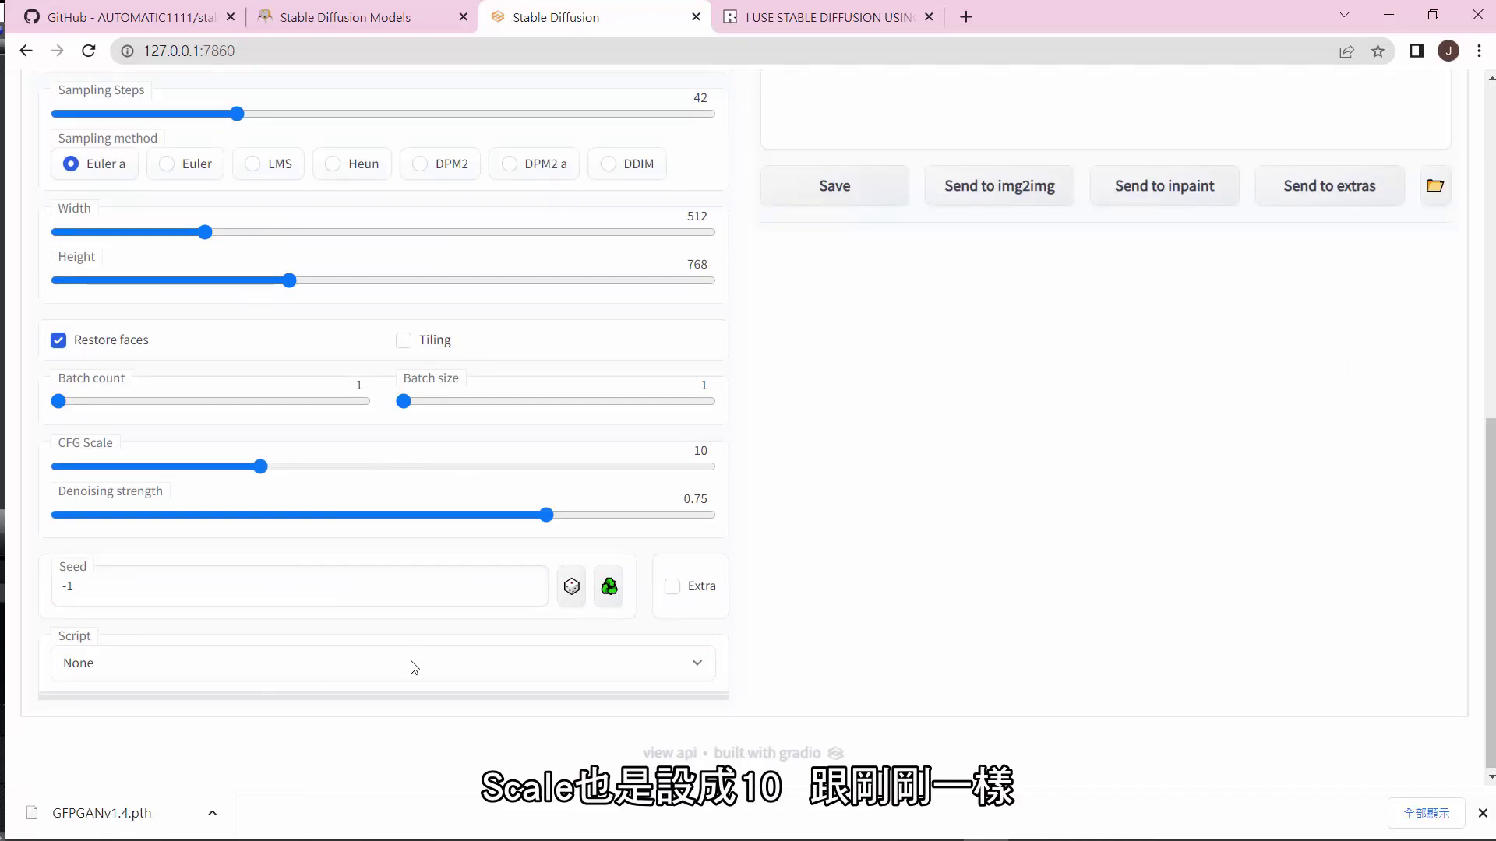
Step: Load the portrait photo of the long-haired woman in the grey sweater from the desktop as the img2img source image
scroll(394, 635, "up", 8)
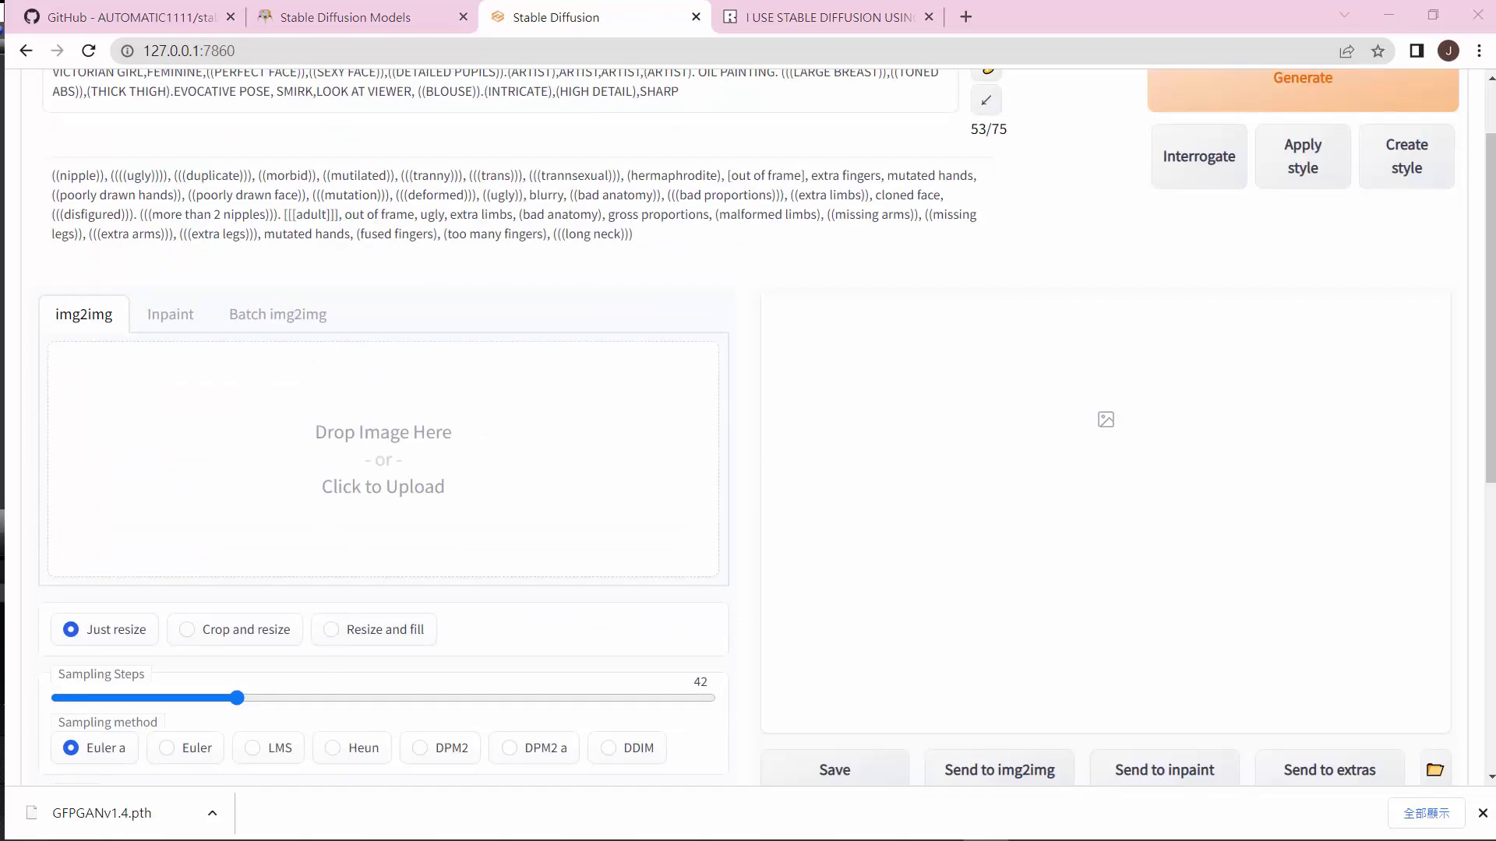
key("super+d")
key("super+d")
left_click_drag(141, 257, 390, 451)
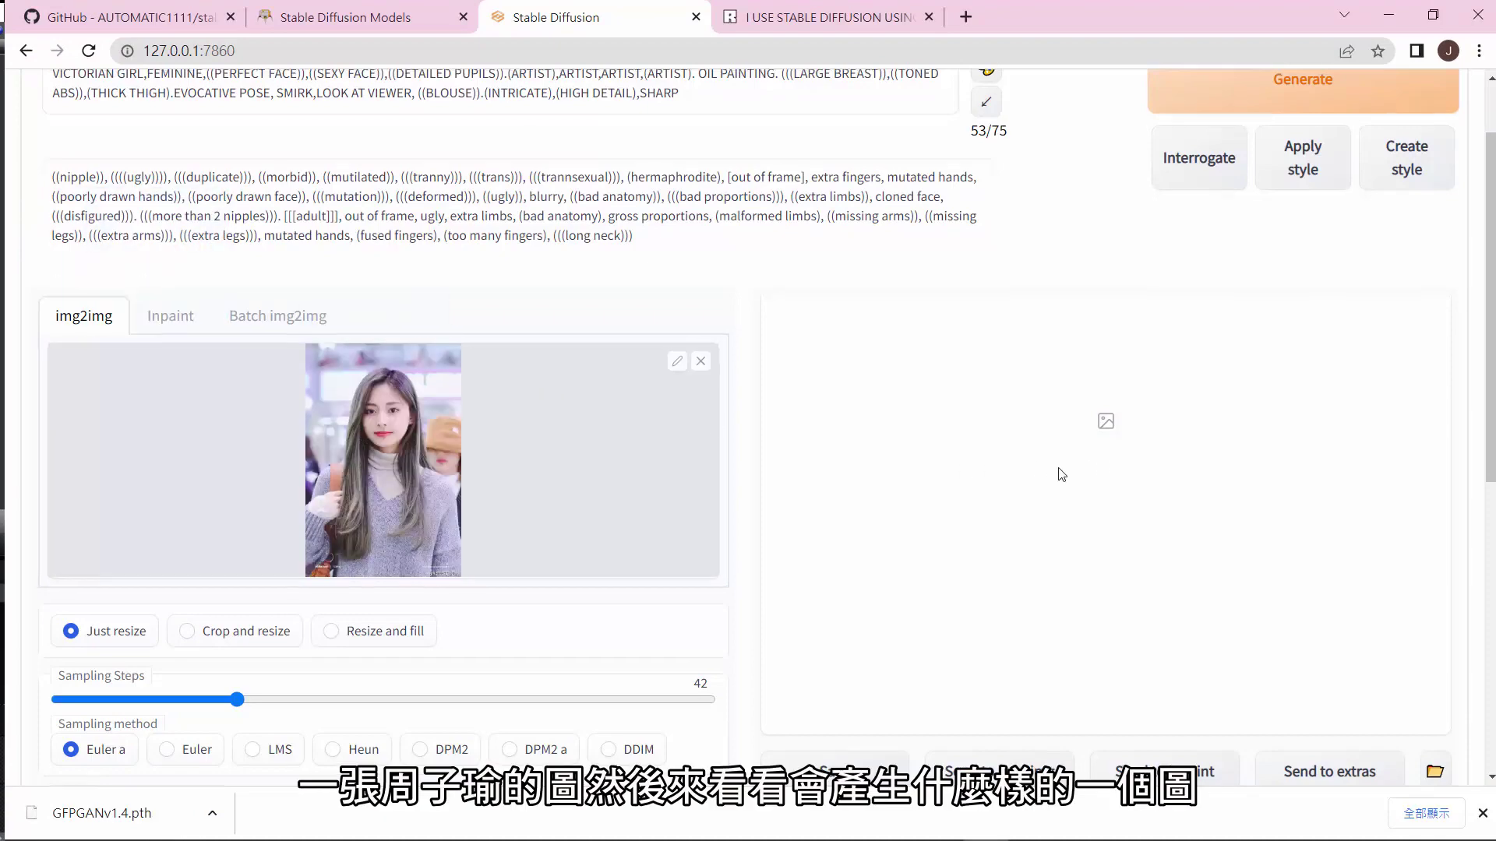
Step: Generate an img2img result from the source photo, running the generation four times with the same prompts and settings
scroll(1061, 474, "up", 2)
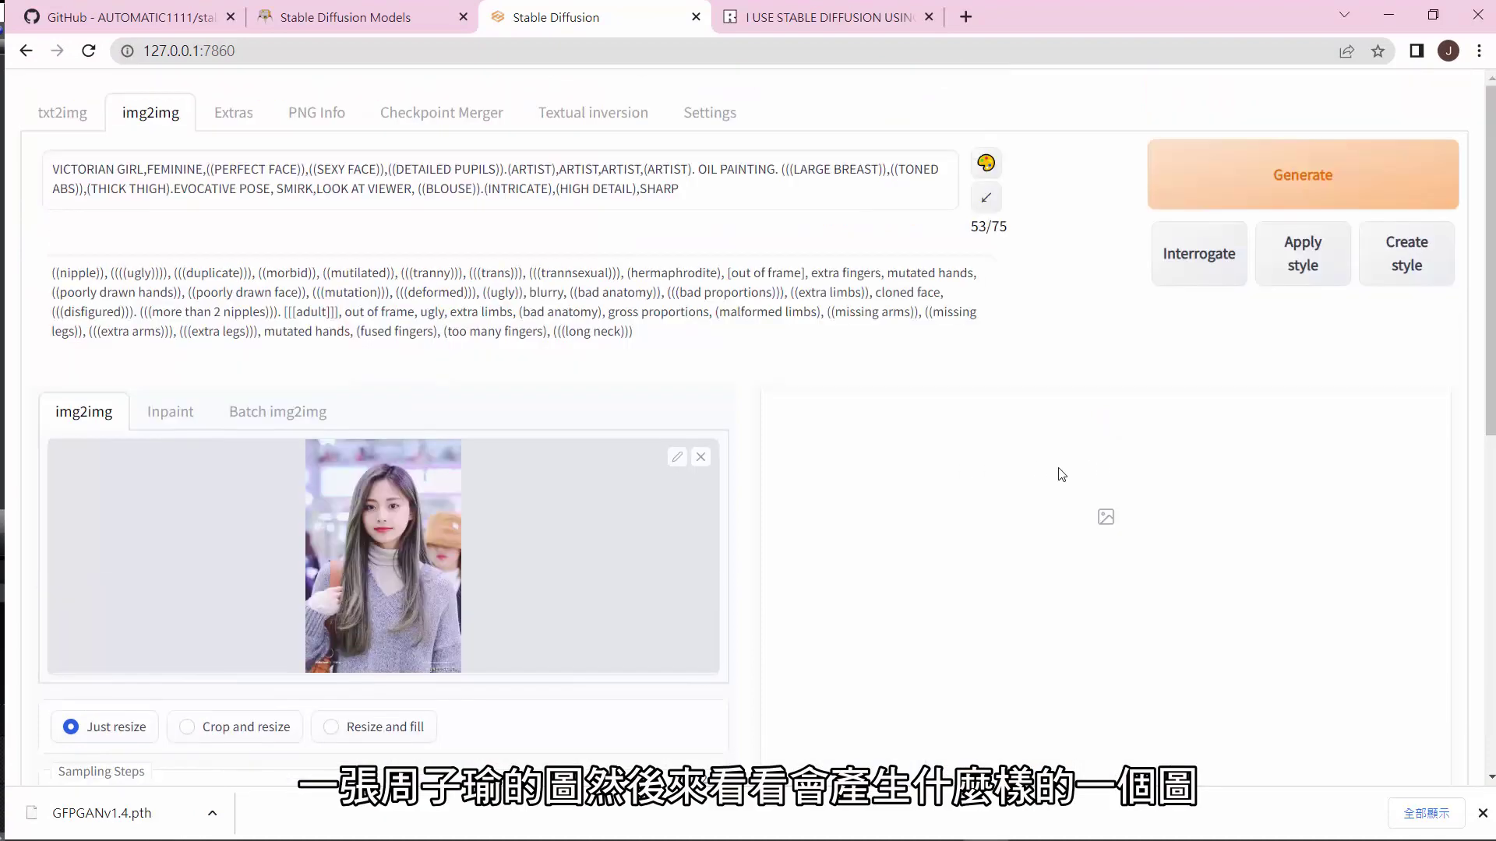
left_click(1250, 166)
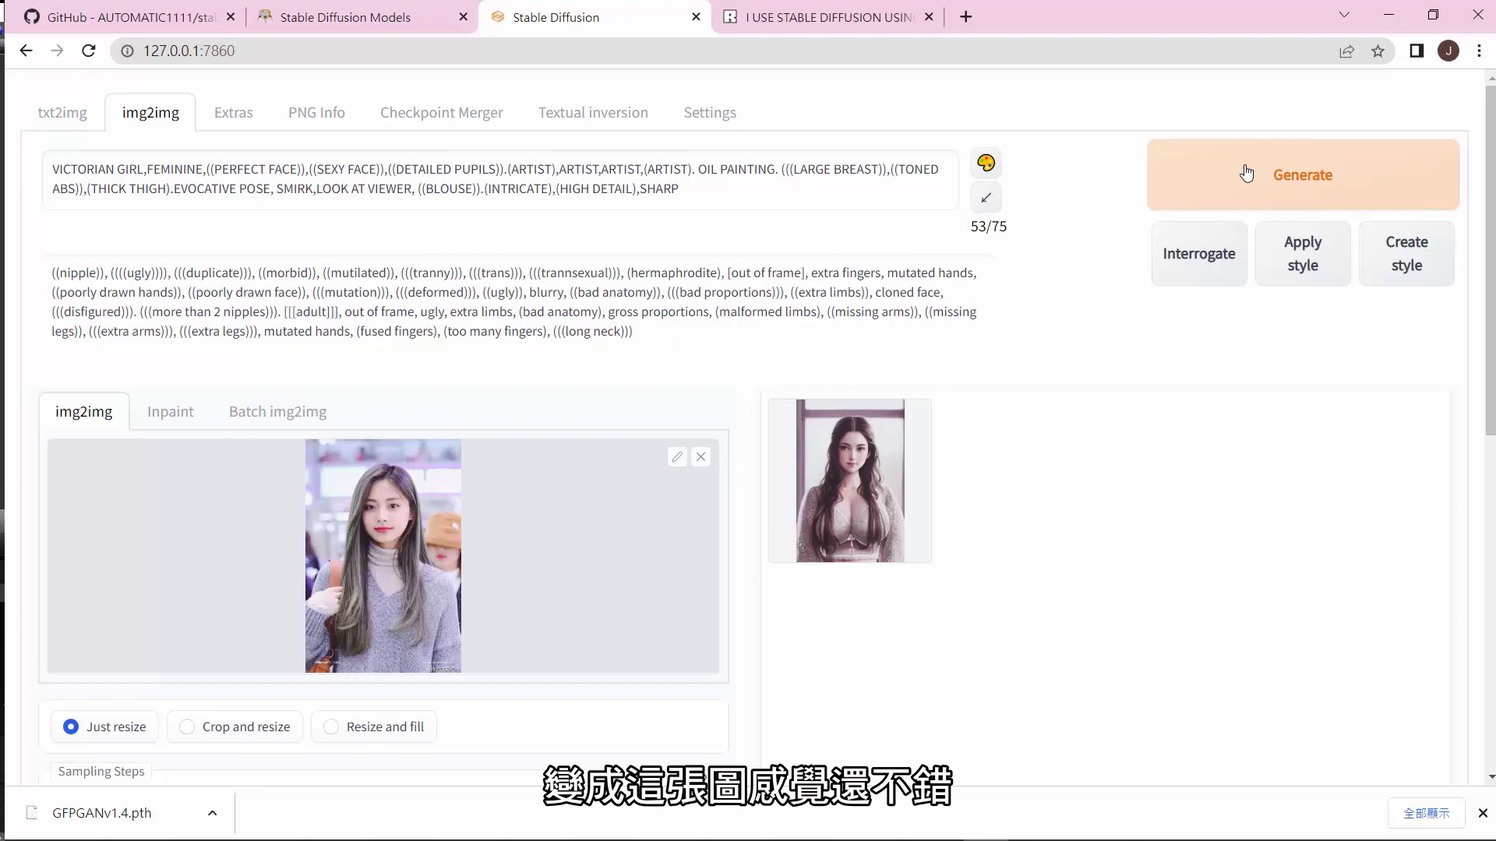
left_click(1247, 173)
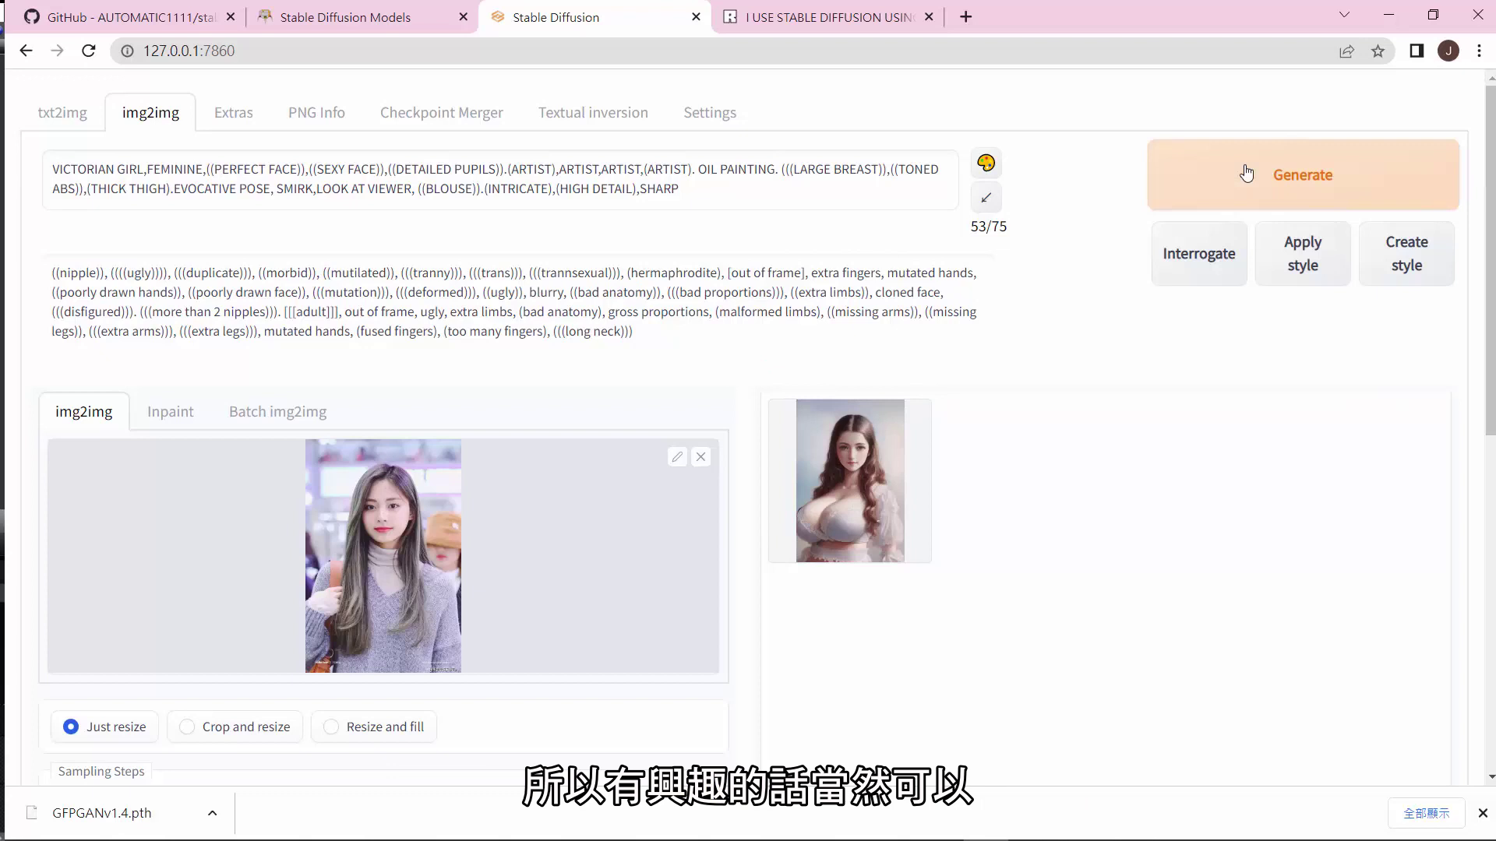
left_click(1247, 173)
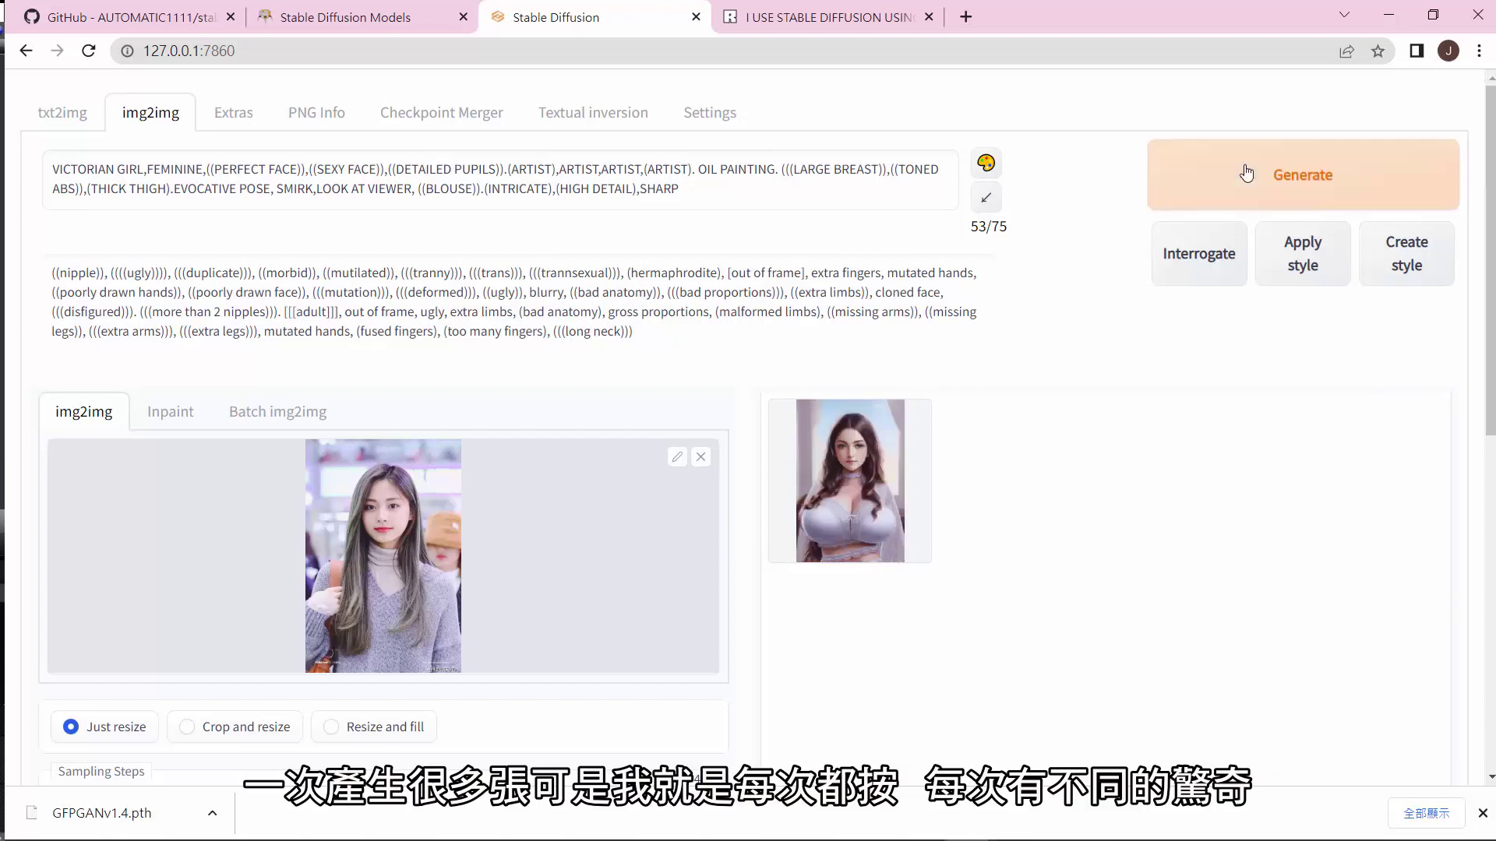
left_click(1246, 173)
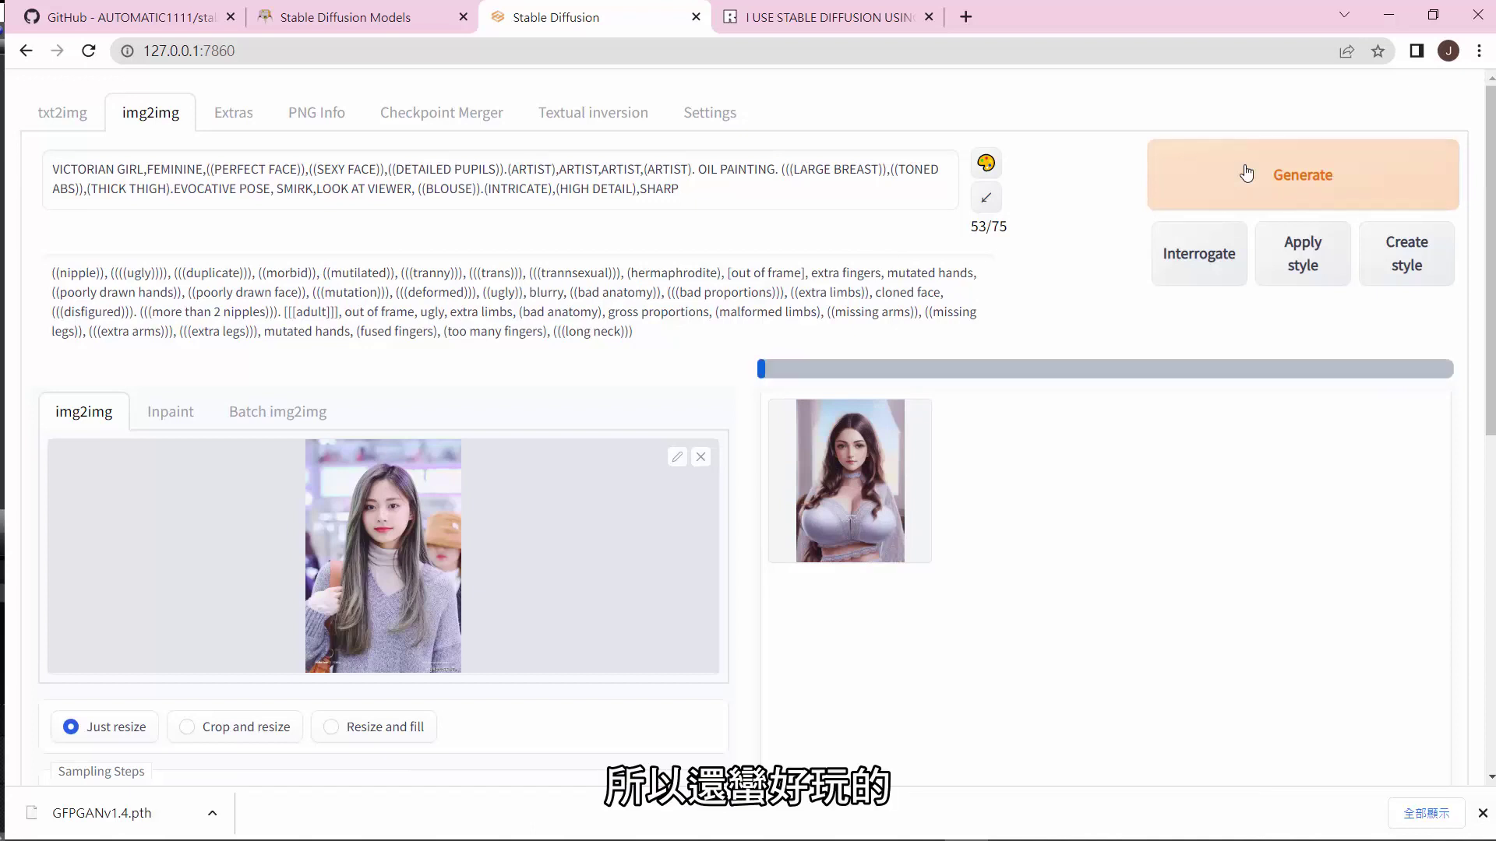